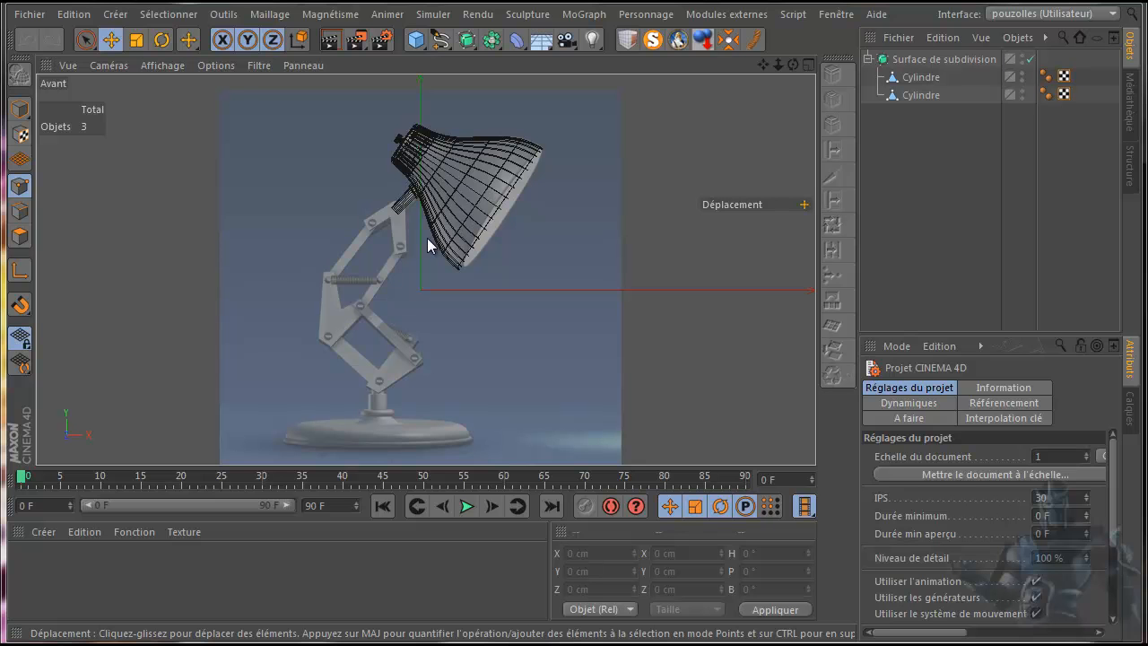
- Switch to model mode, select the subdivision surface and examine its axis position relative to the lampshade's arm joint in the front view
scroll(529, 235, "up", 2)
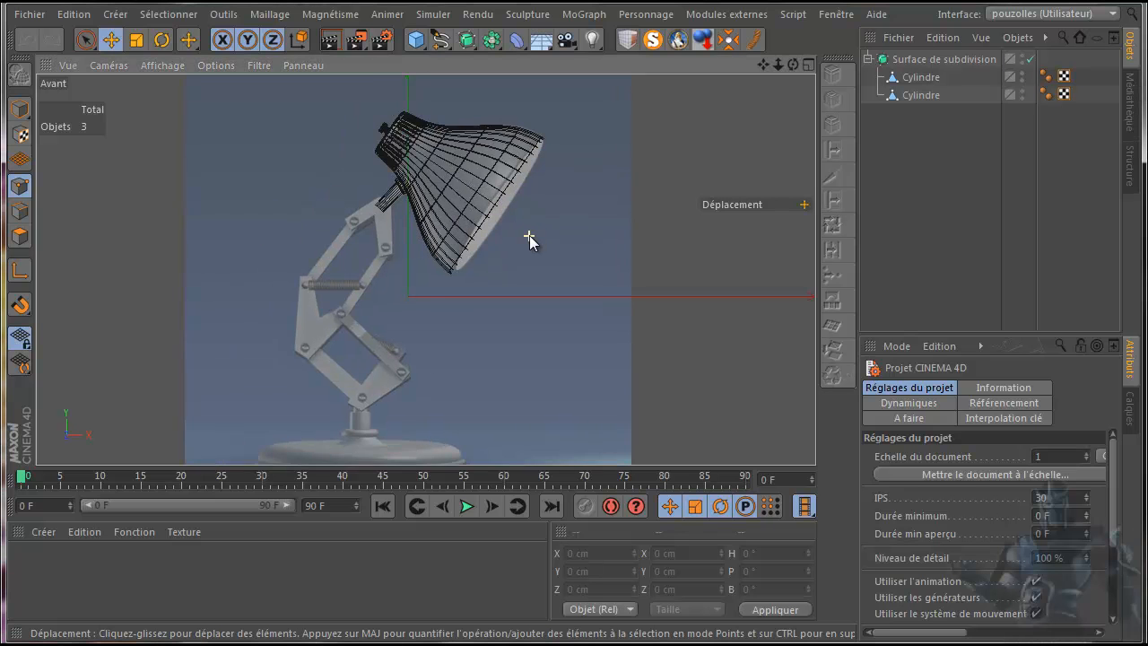
scroll(529, 235, "up", 2)
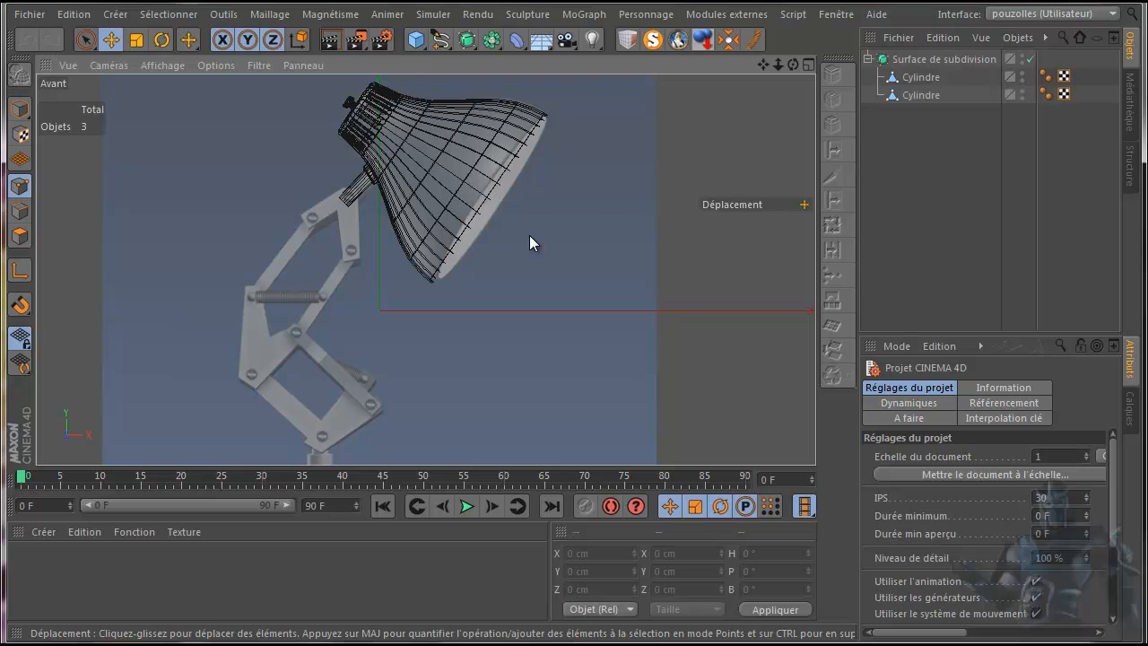
scroll(529, 235, "down", 1)
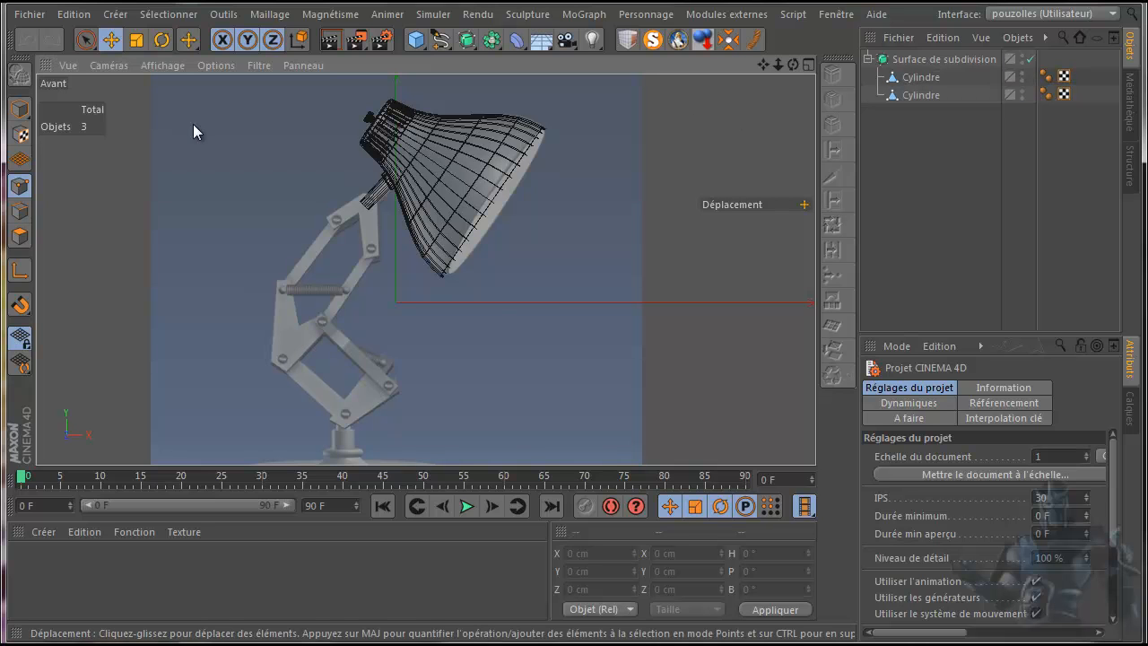
left_click(20, 108)
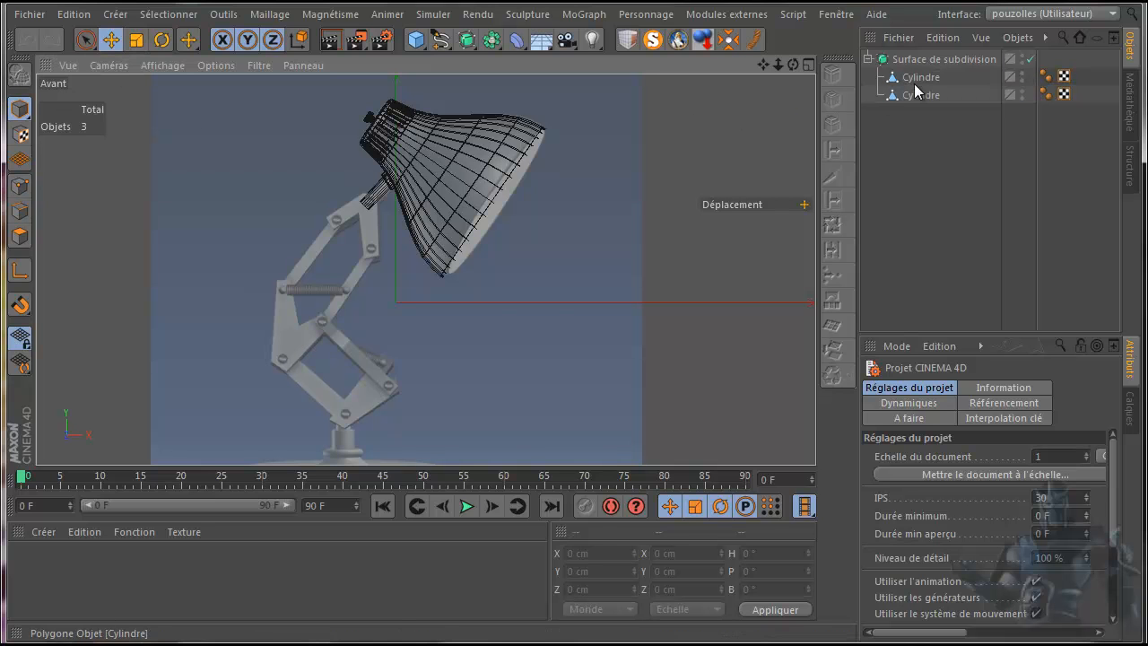
left_click(944, 59)
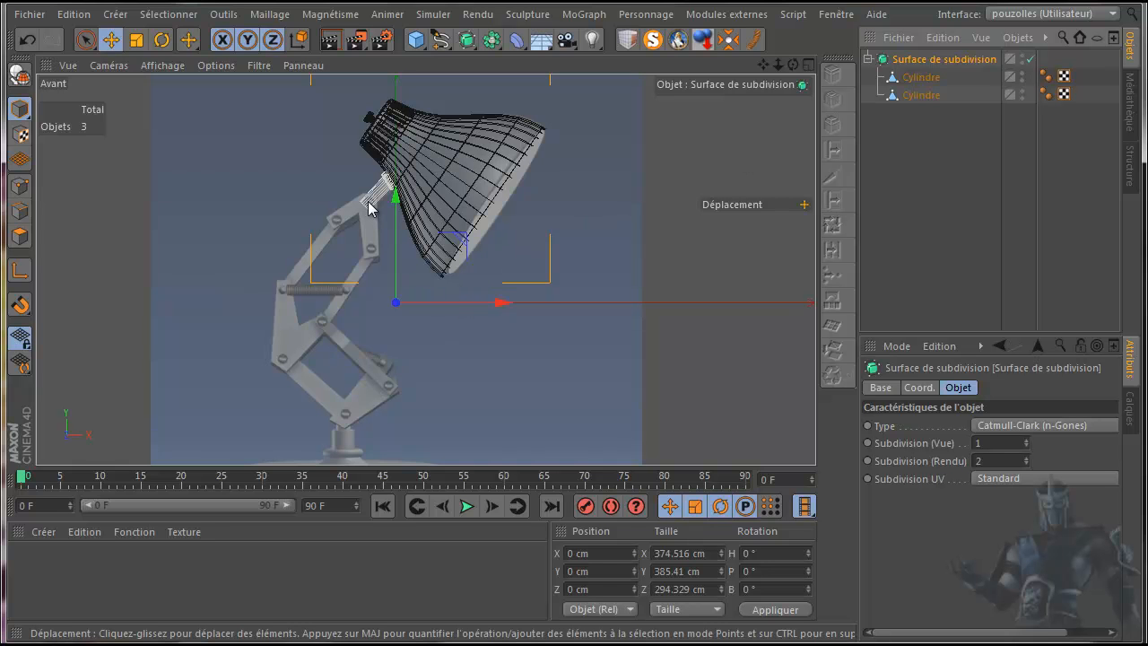
scroll(368, 206, "up", 6)
scroll(368, 205, "up", 2)
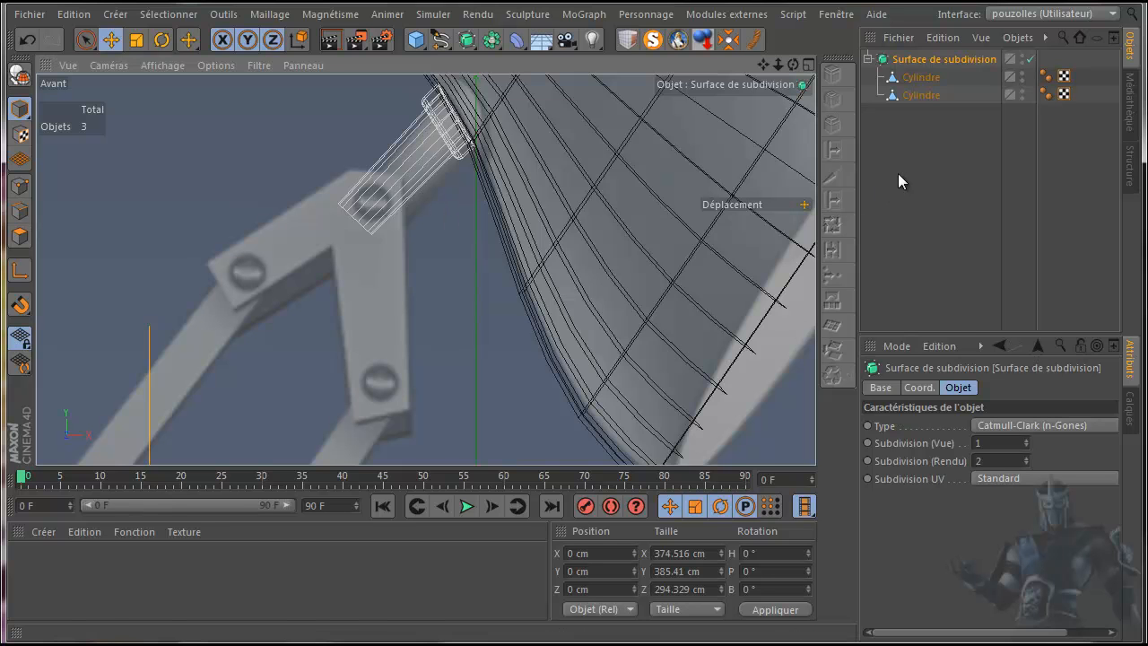
scroll(610, 273, "down", 2)
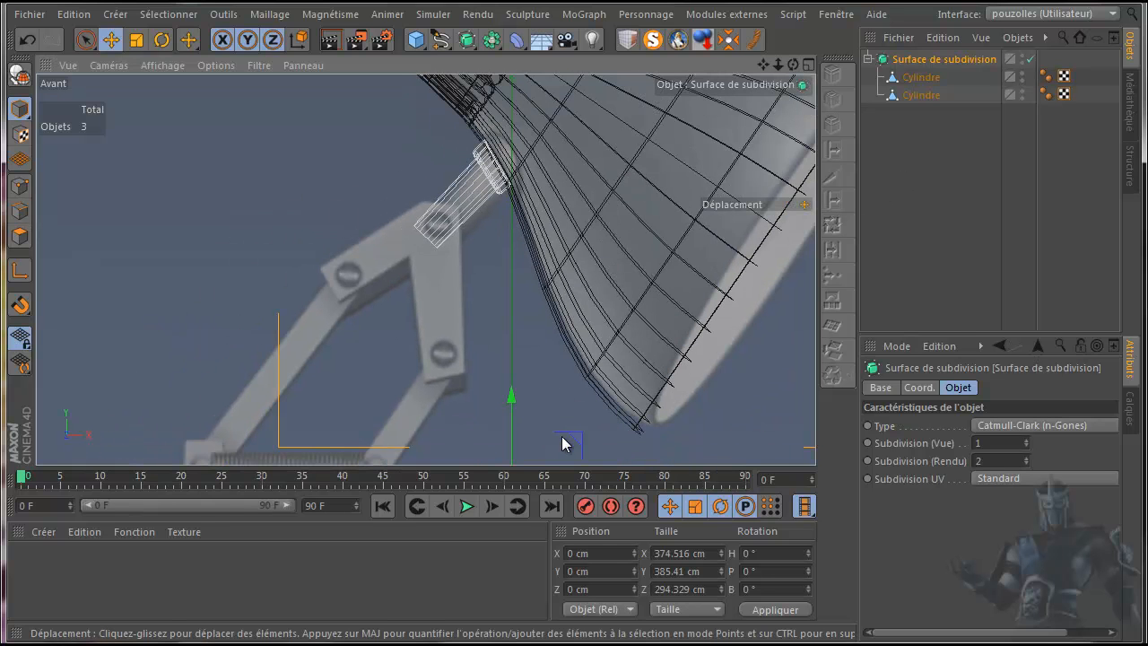
left_click_drag(763, 64, 574, 349)
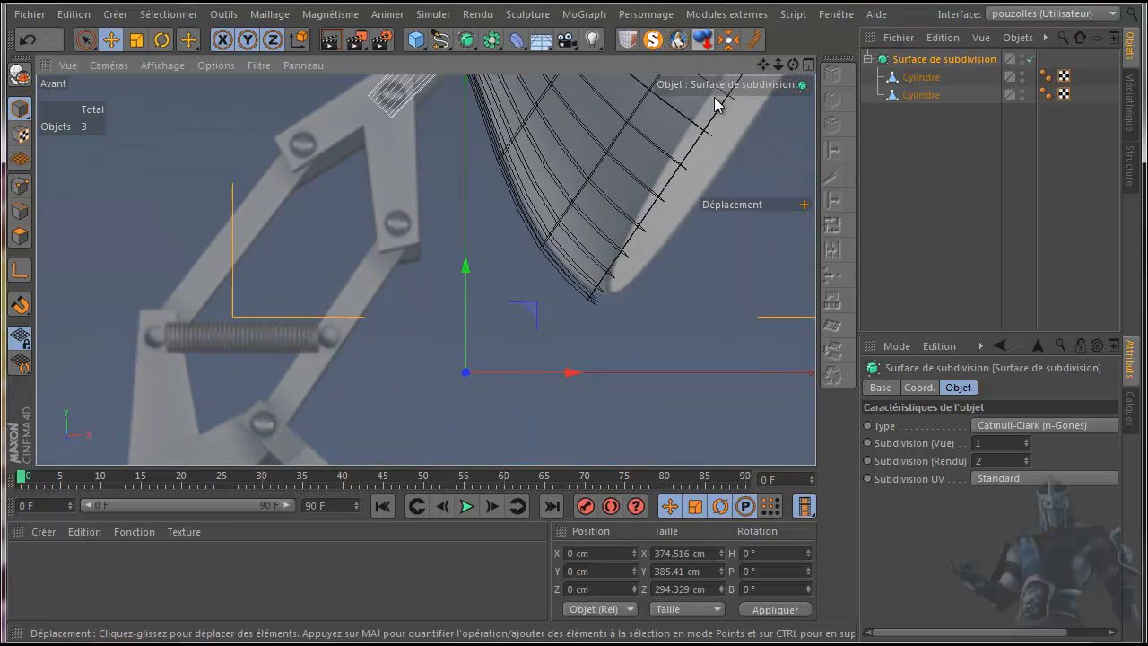
left_click_drag(763, 64, 585, 371)
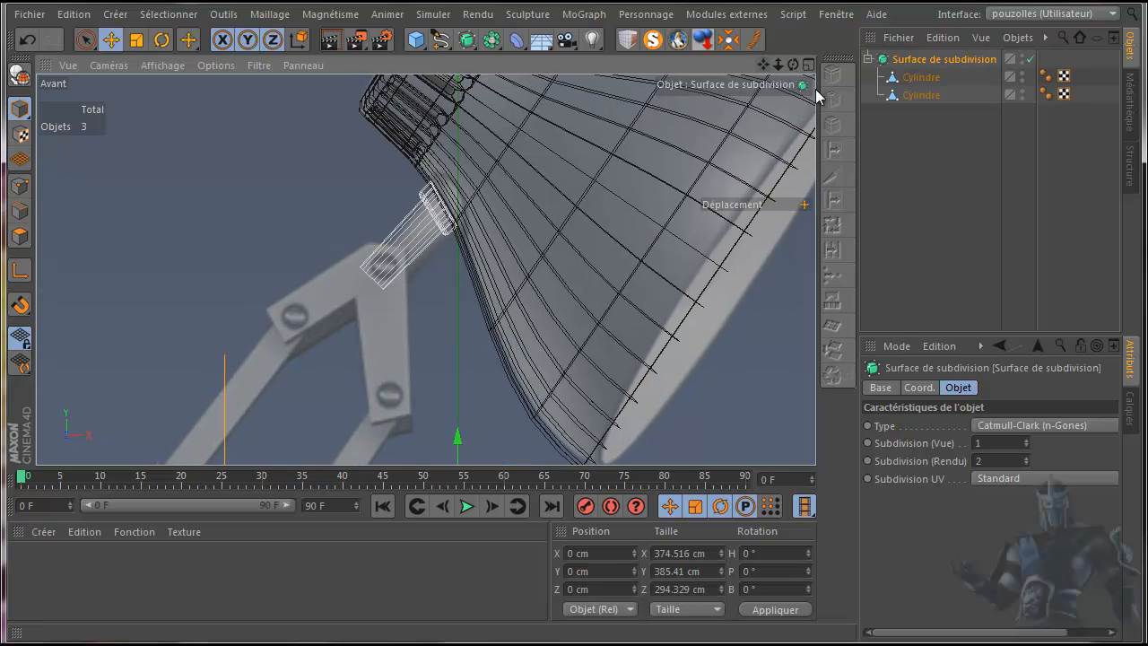
- Take both Cylindre objects out of the subdivision surface and place them below it at the hierarchy's top level
left_click(921, 95)
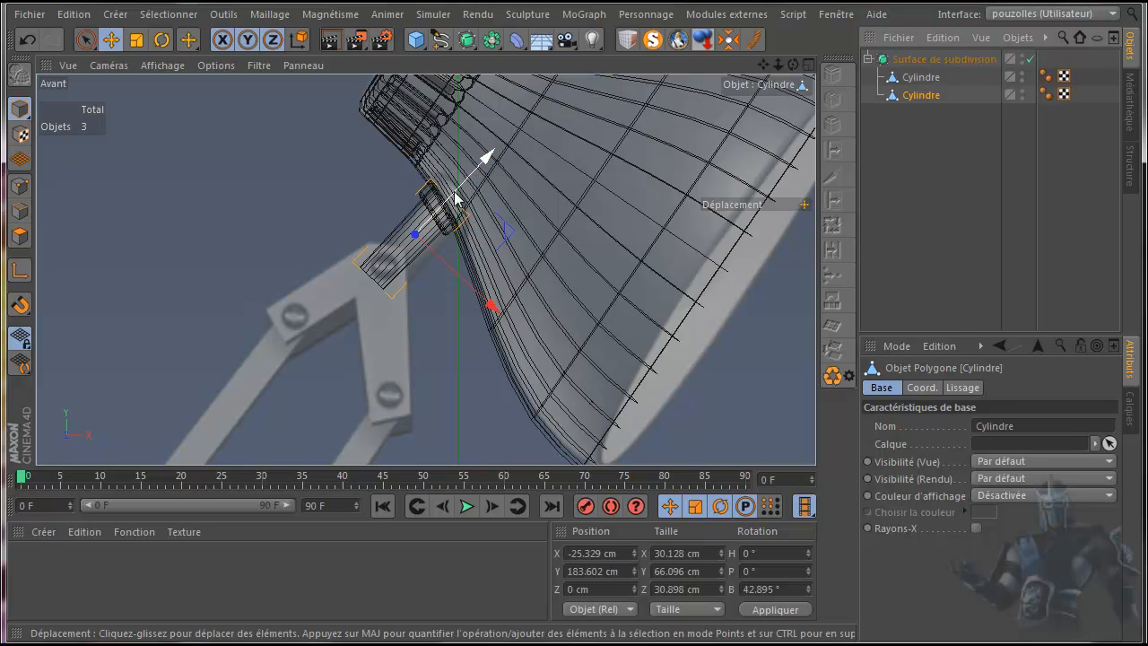
left_click(917, 79, "ctrl")
left_click_drag(916, 79, 909, 120)
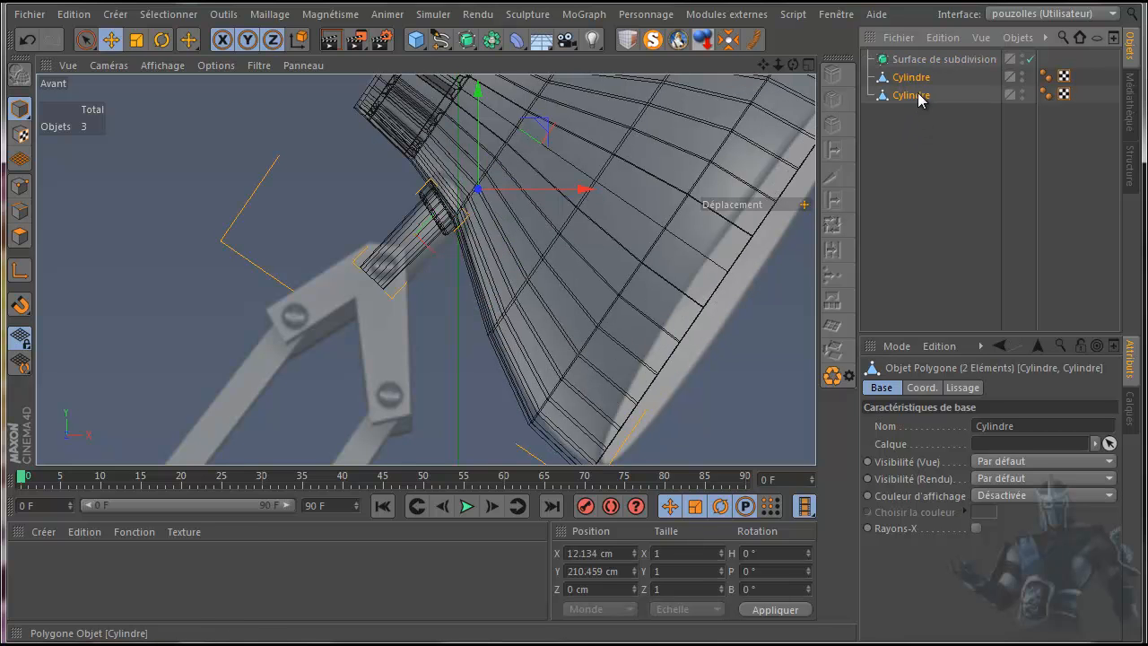
- Make the subdivision surface a child of the arm's cylinder and reset its position and rotation to zero
left_click(918, 60)
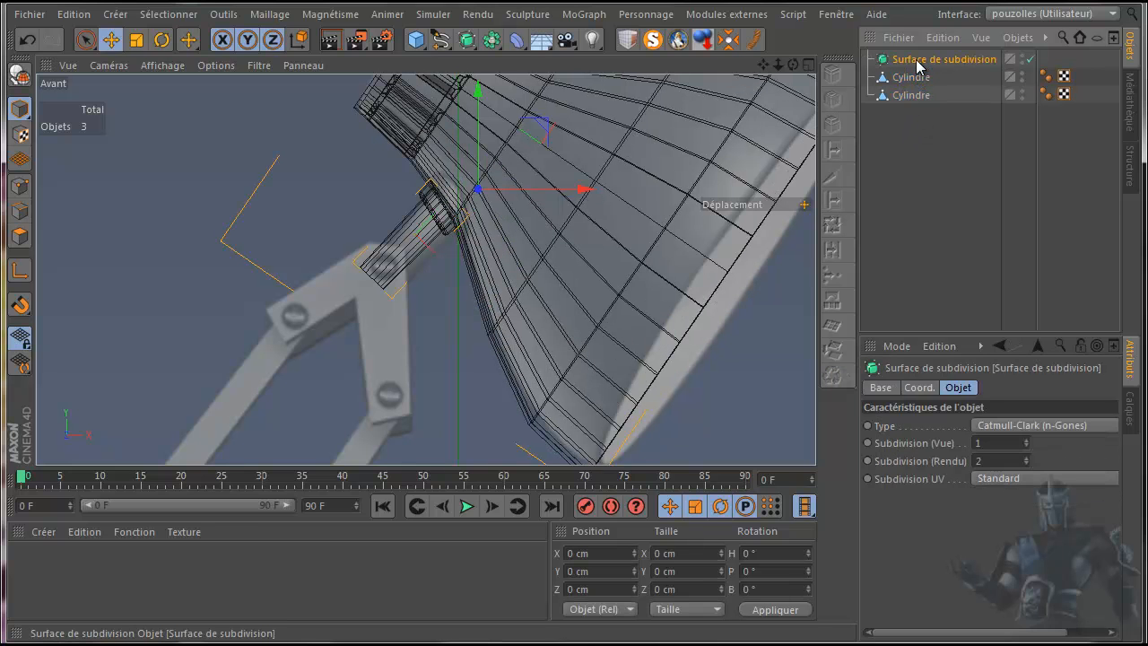
left_click_drag(918, 60, 917, 93)
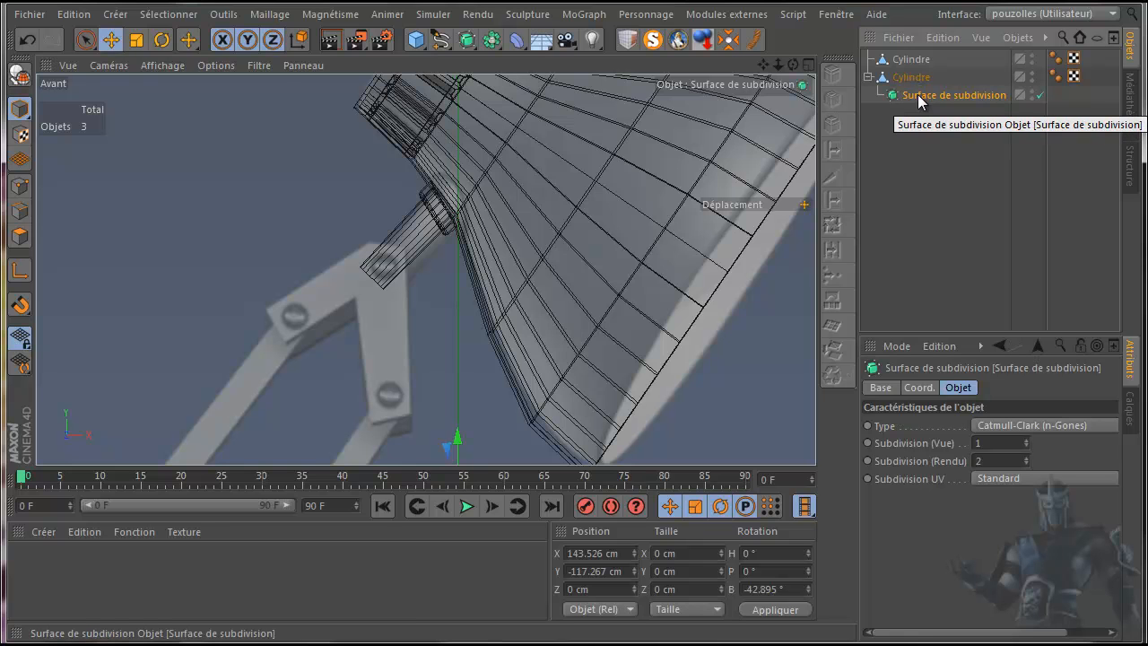
left_click(680, 41)
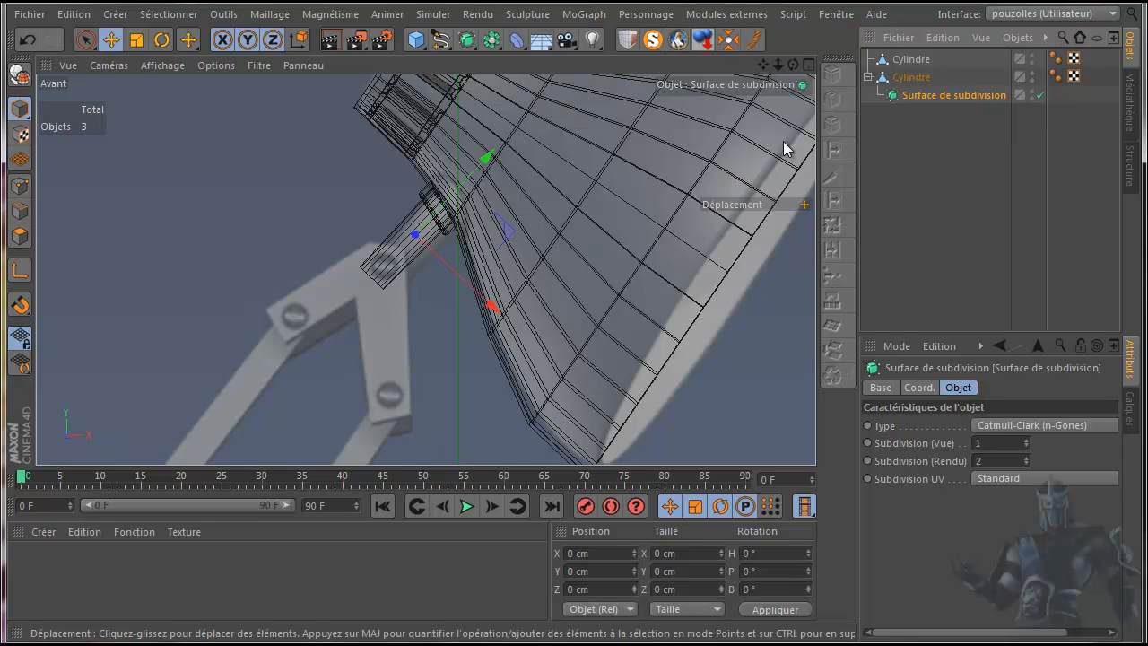
- Bring the subdivision surface back to the hierarchy's top level and nest both Cylindre objects under it again
left_click_drag(911, 95, 908, 54)
left_click_drag(898, 109, 911, 63)
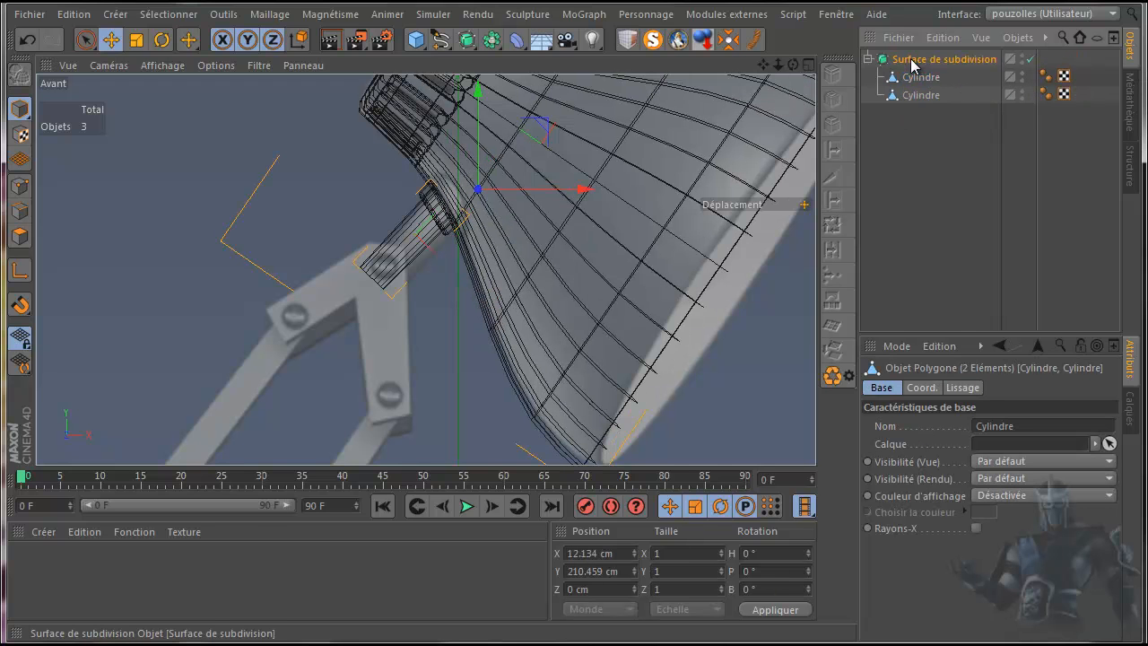
left_click(911, 61)
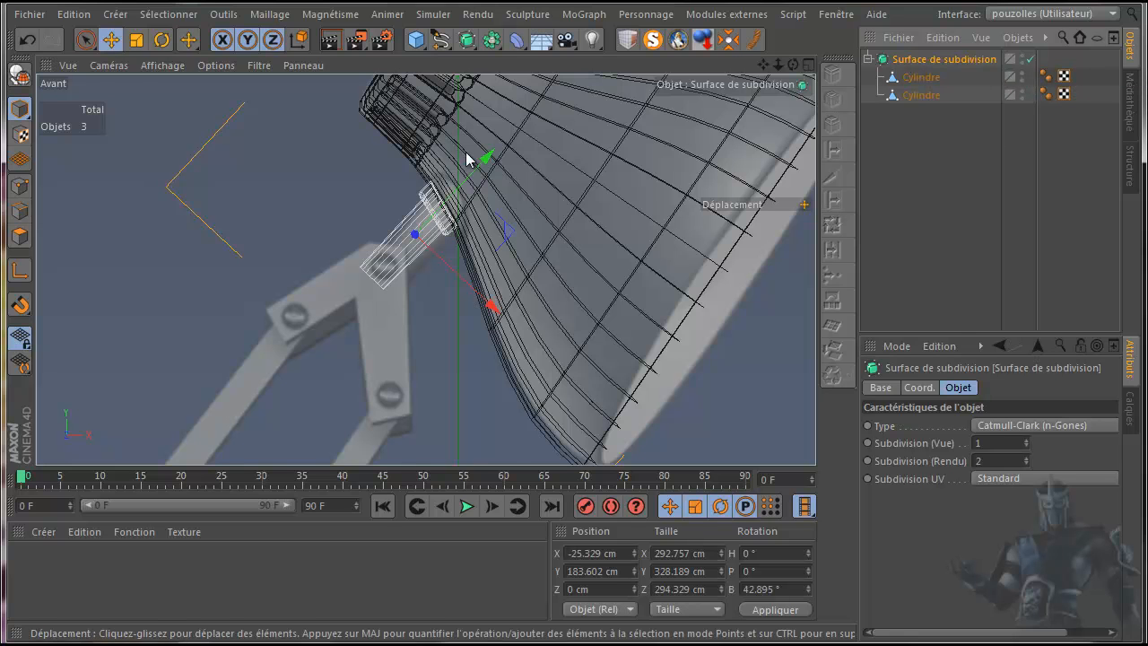
- Move only the subdivision surface's axis along the arm to the joint screw, at about X -42 cm, Y 166 cm
left_click(18, 274)
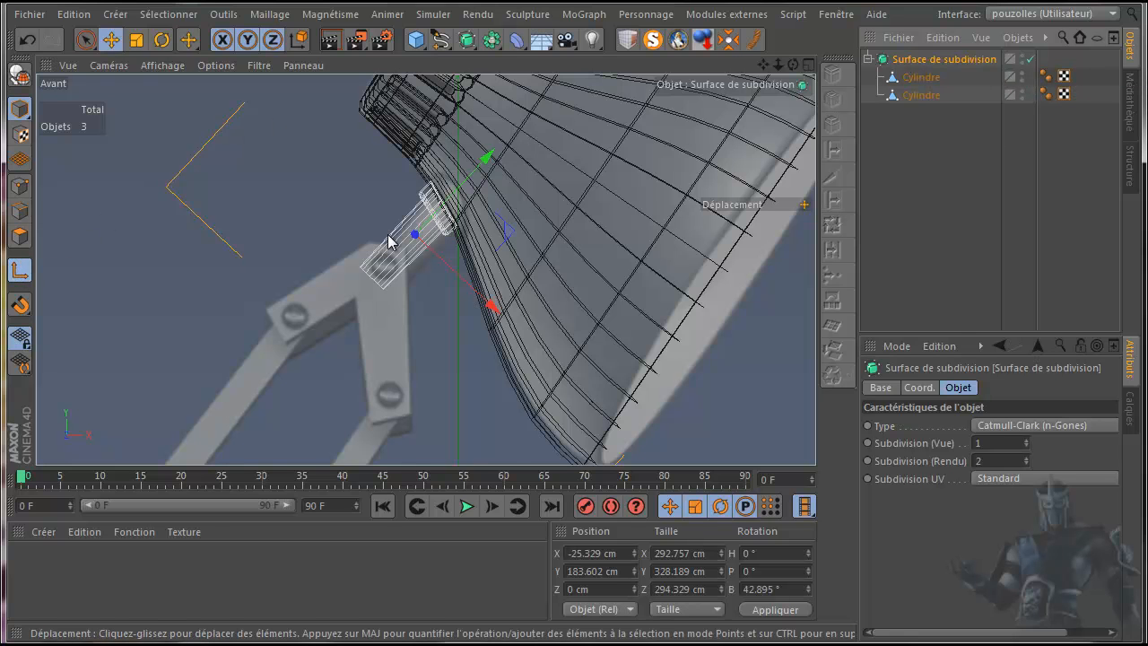
left_click_drag(482, 159, 459, 190)
left_click(18, 270)
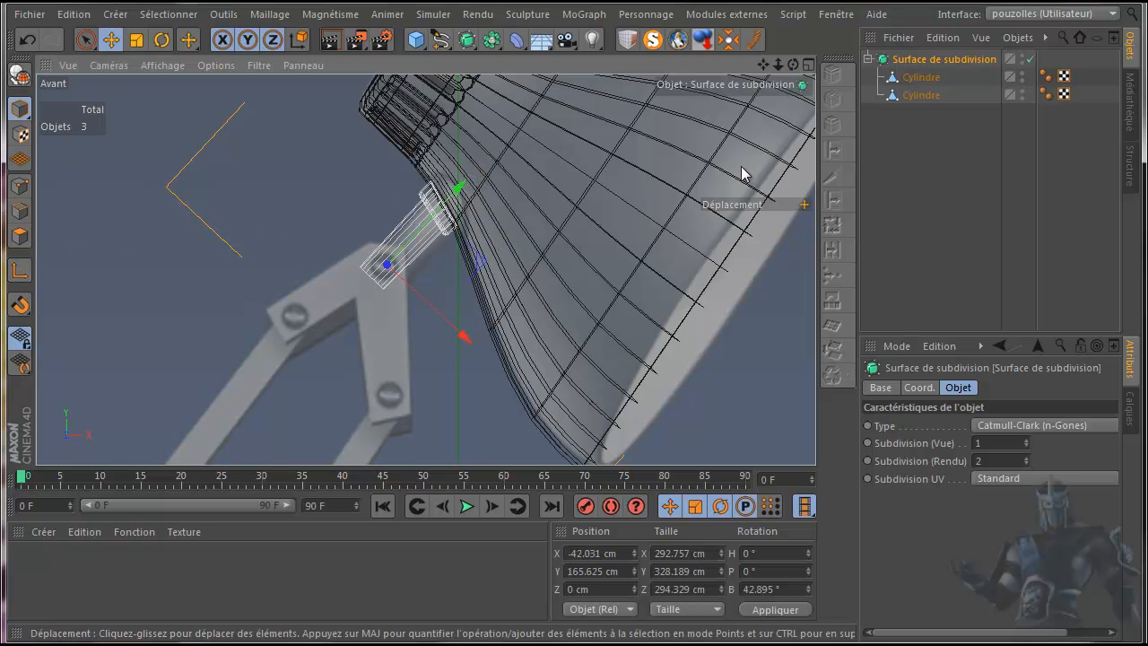
- Rename the subdivision surface as "tête lampe" and collapse its hierarchy
double_click(923, 59)
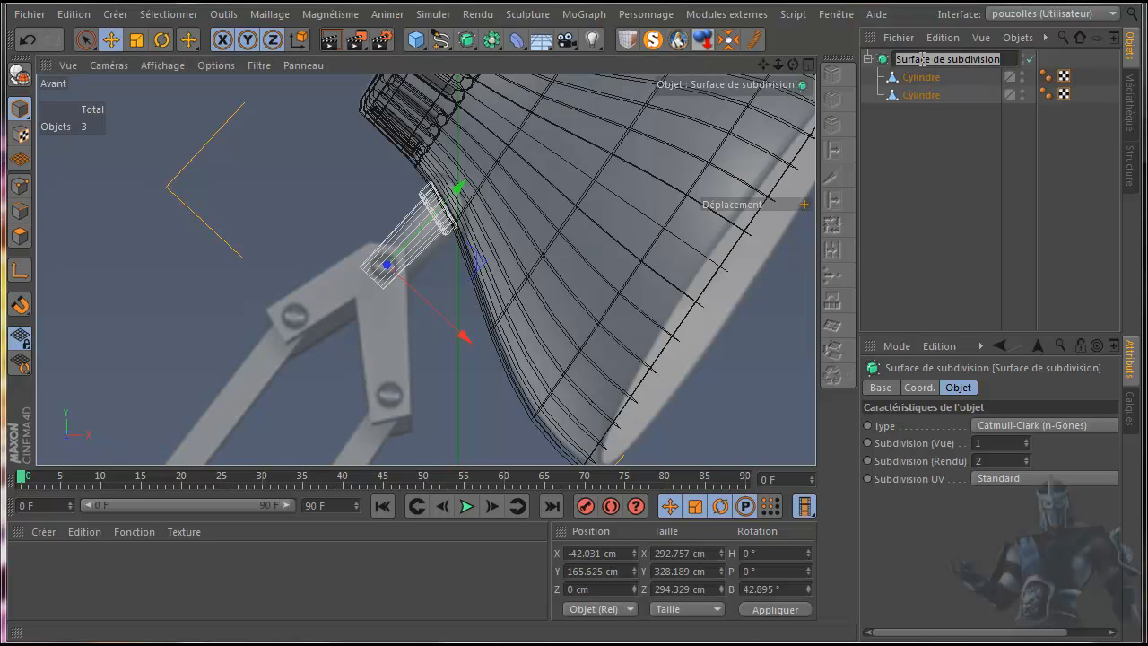
type("tête")
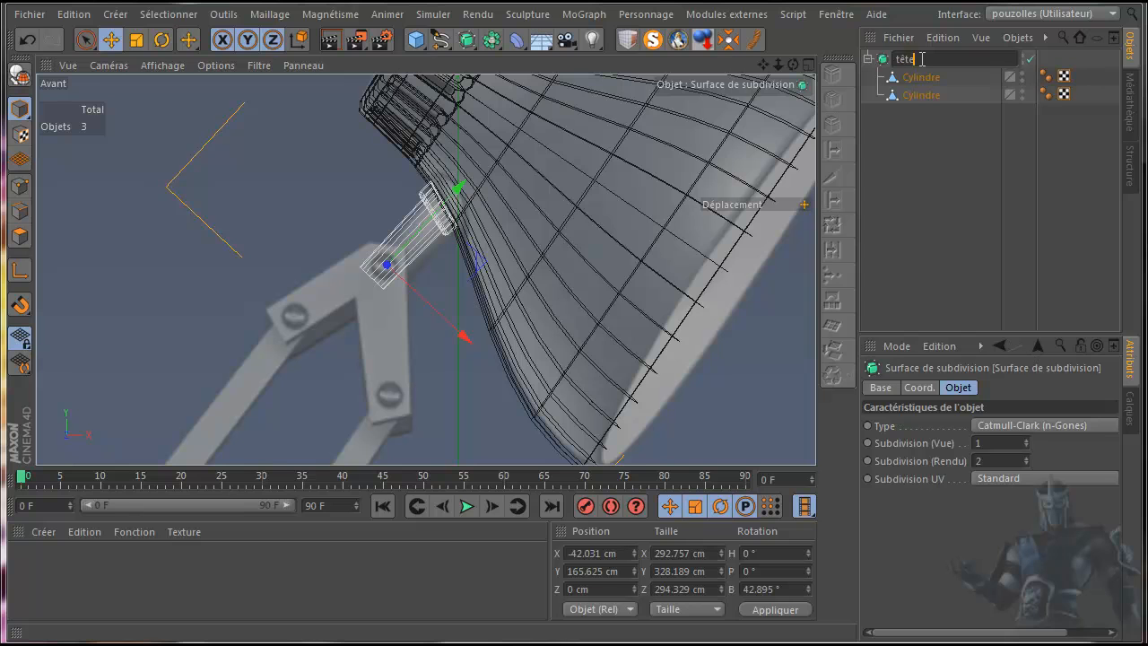
type(" lampe")
key("Return")
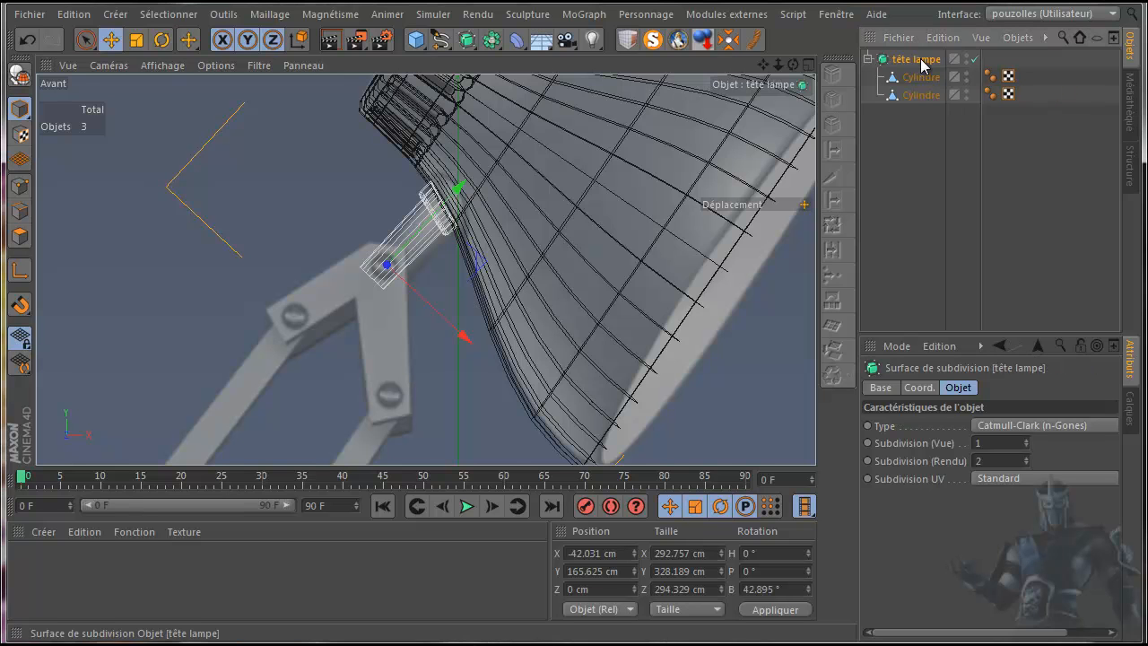
left_click(887, 161)
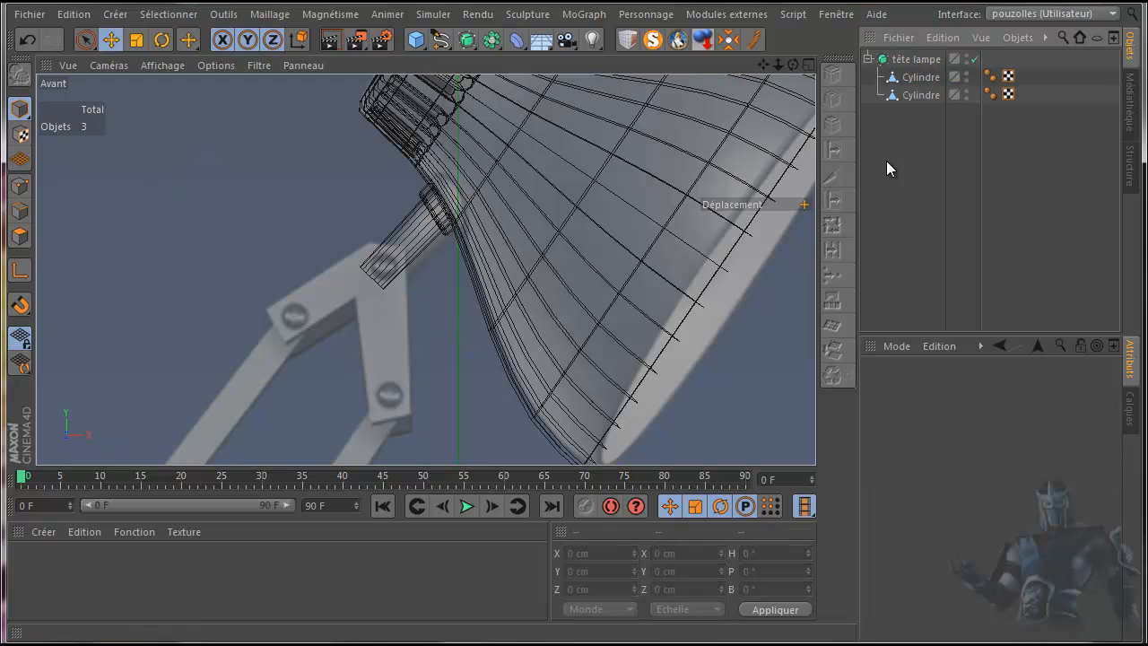
left_click(867, 59)
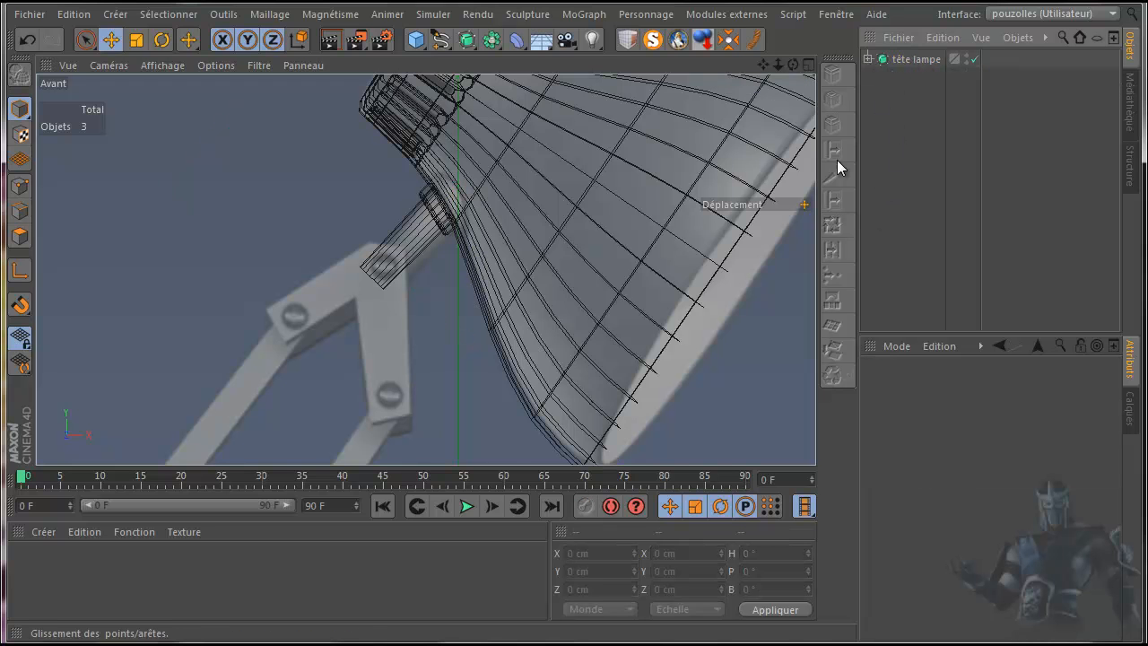
- Add a cube and narrow its X size to about 26 cm for the lamp's arm
scroll(301, 358, "down", 3)
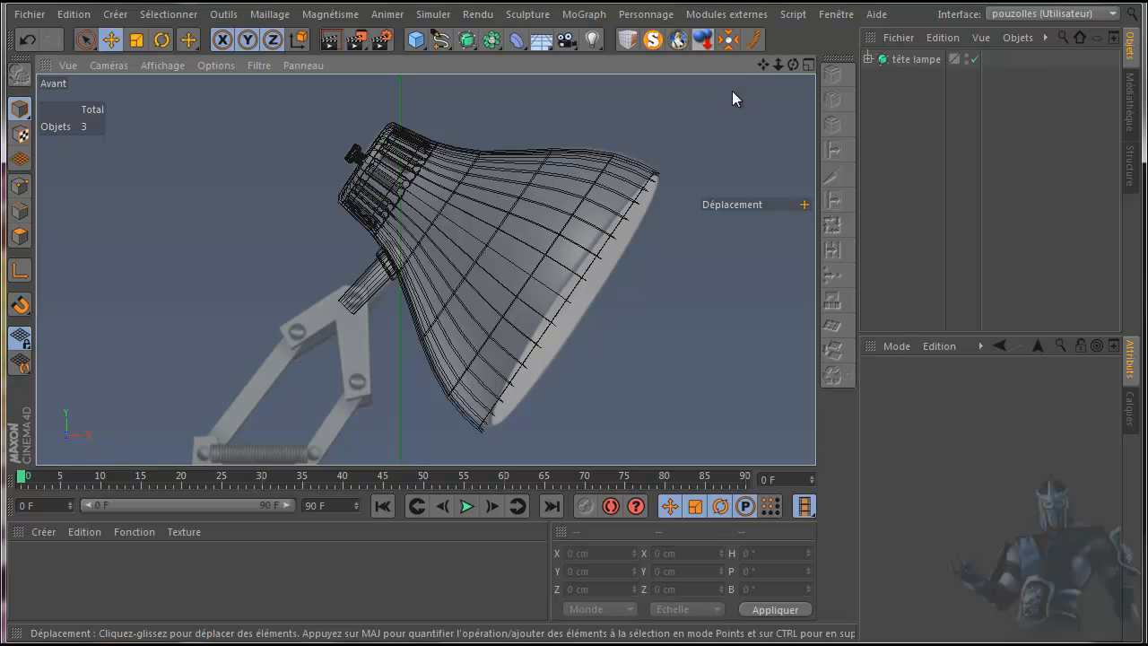
left_click_drag(762, 64, 576, 350)
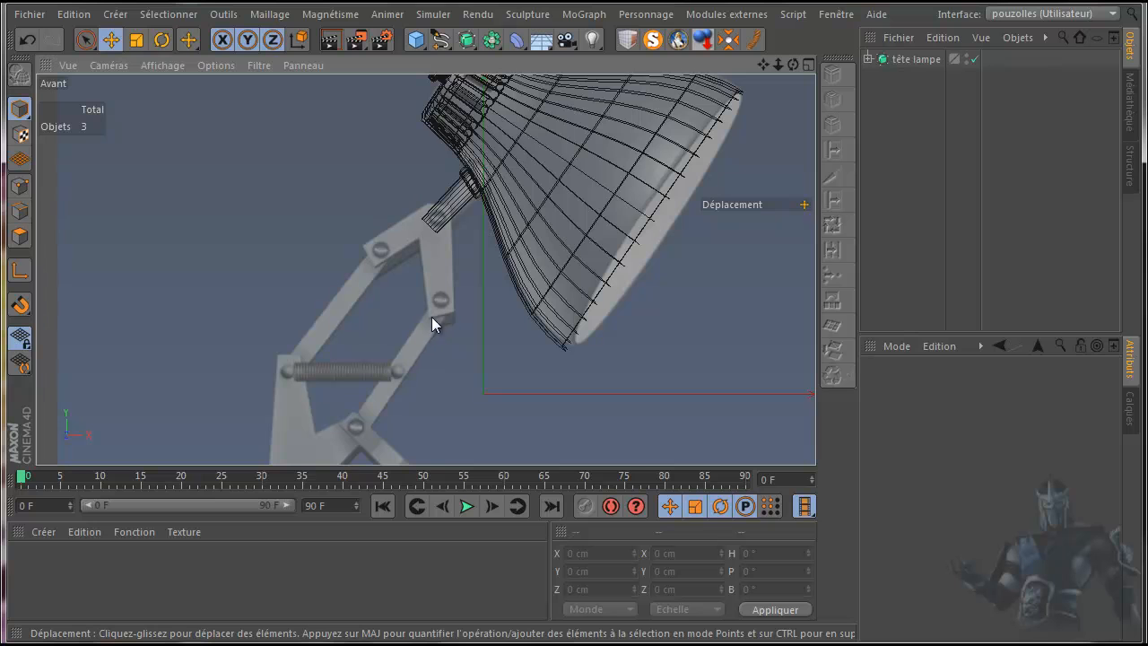
left_click(416, 41)
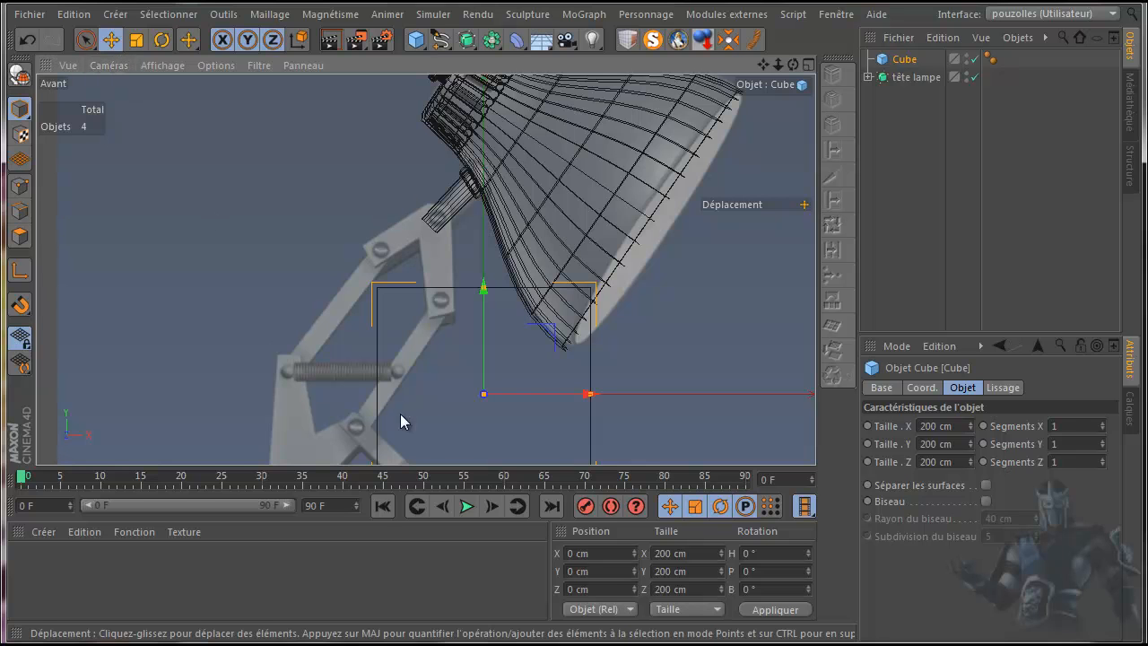
left_click_drag(589, 394, 497, 398)
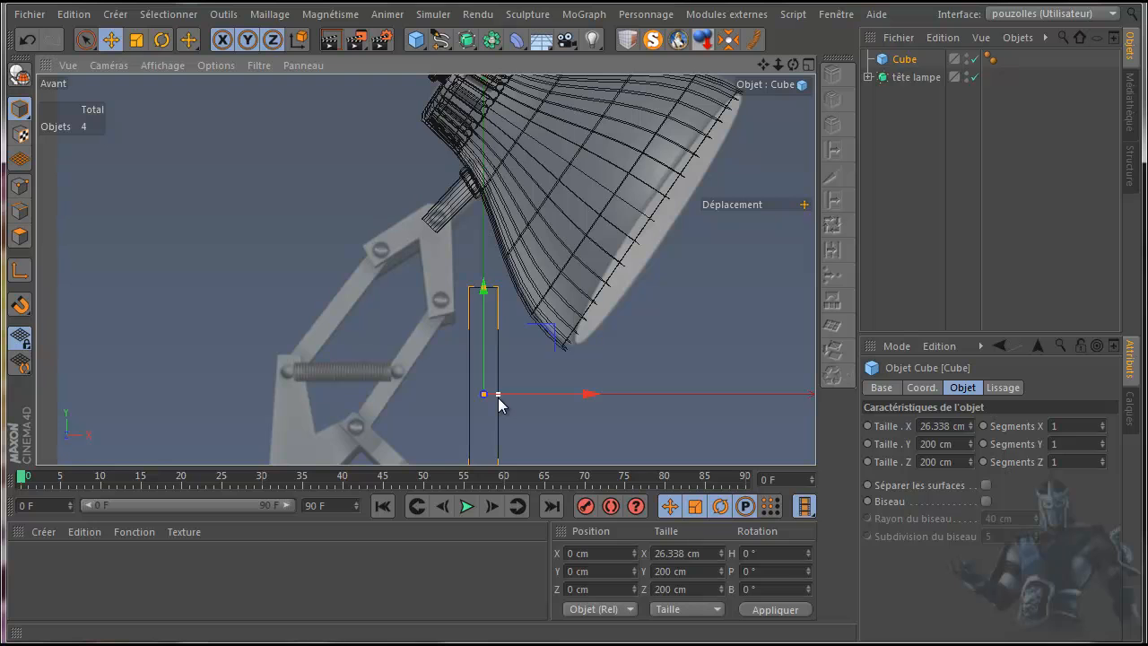
- Move the cube to about X -134 cm, Y 86 cm over the reference's outer upper arm and rotate it about 37° in B
left_click(161, 39)
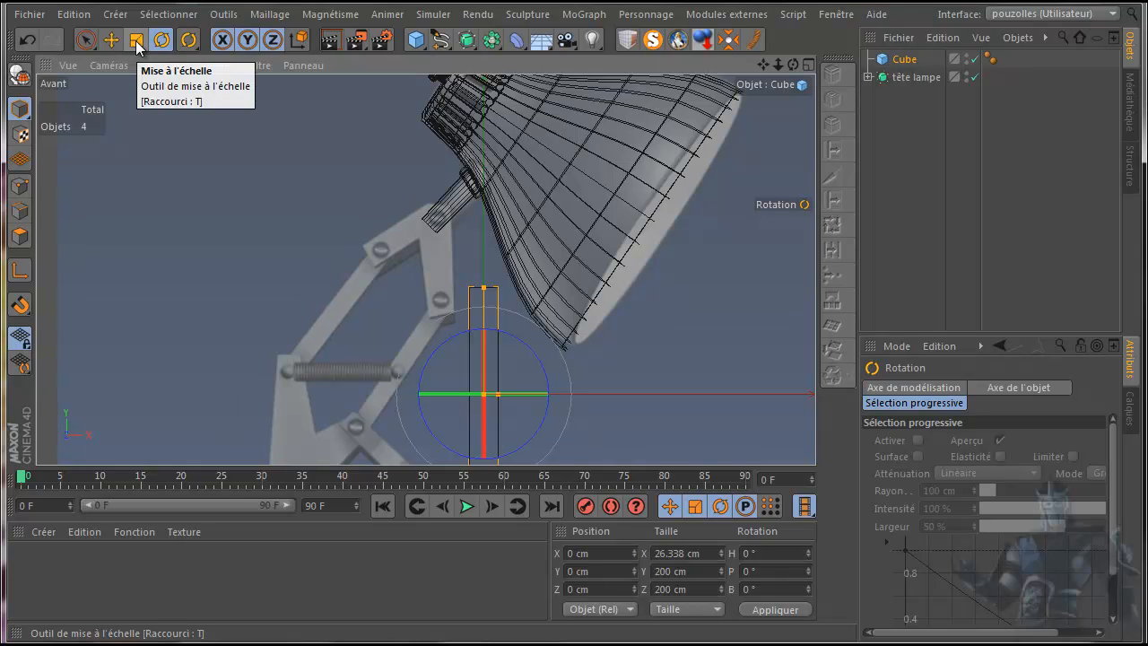
left_click(111, 40)
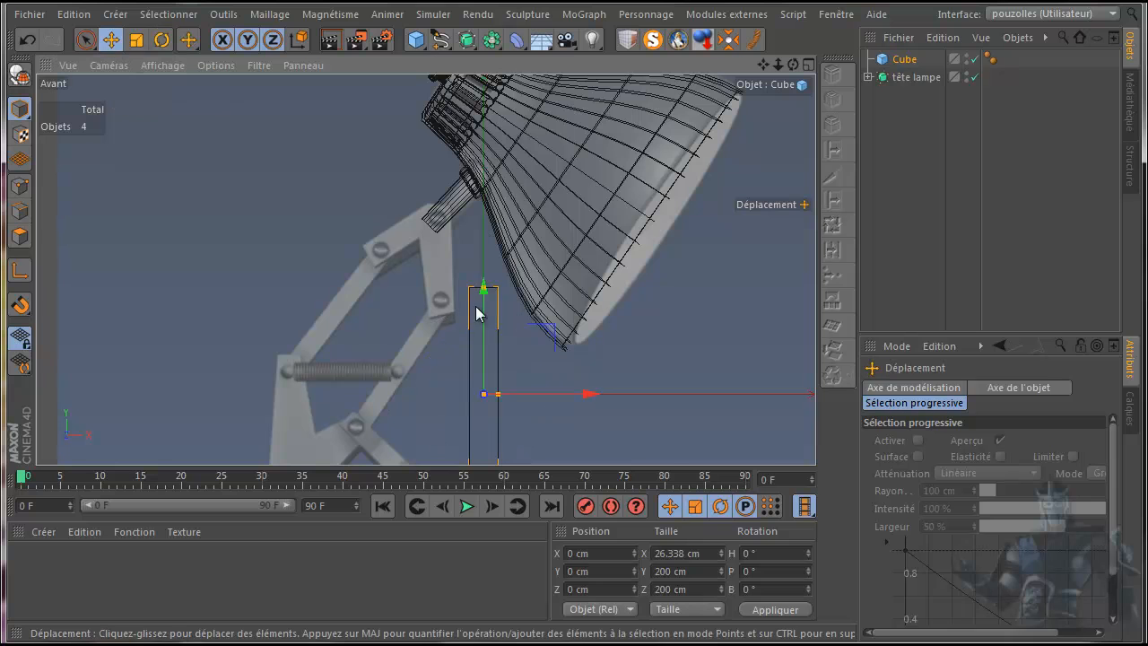
left_click_drag(551, 335, 408, 244)
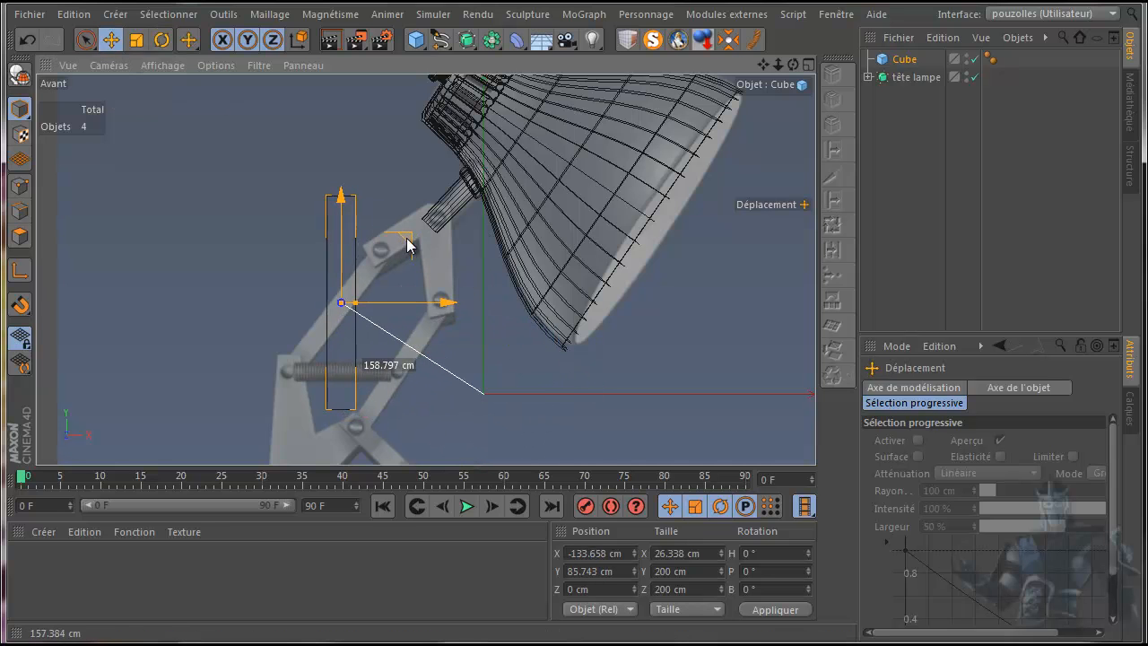
left_click(161, 40)
left_click_drag(379, 251, 395, 292)
scroll(367, 318, "up", 8)
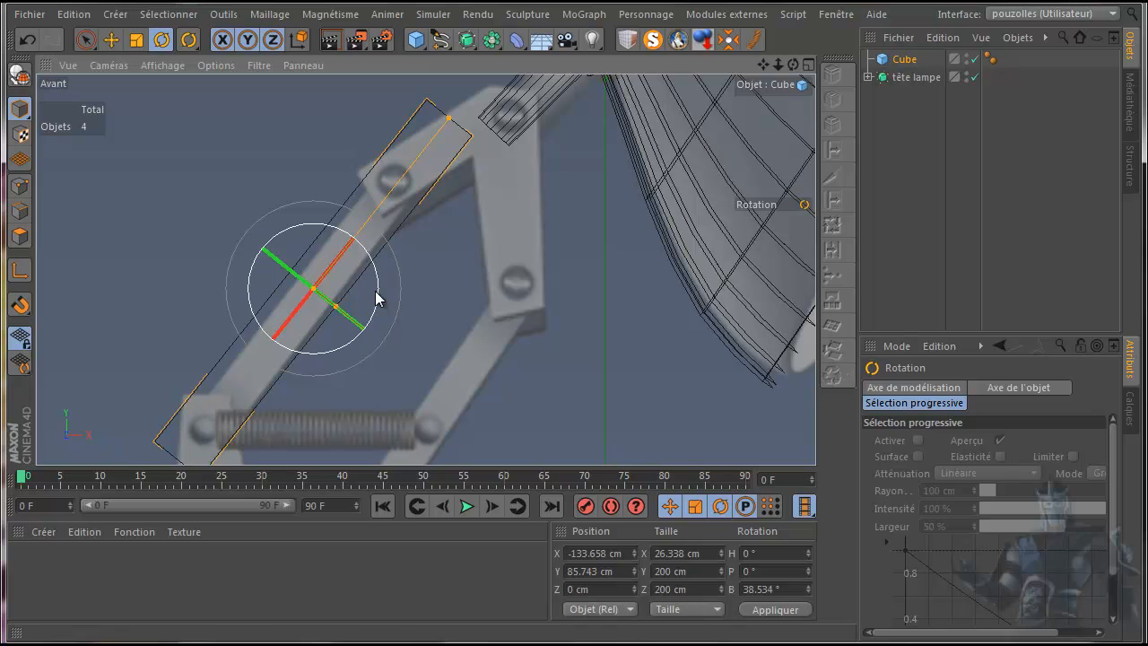
left_click_drag(377, 299, 379, 299)
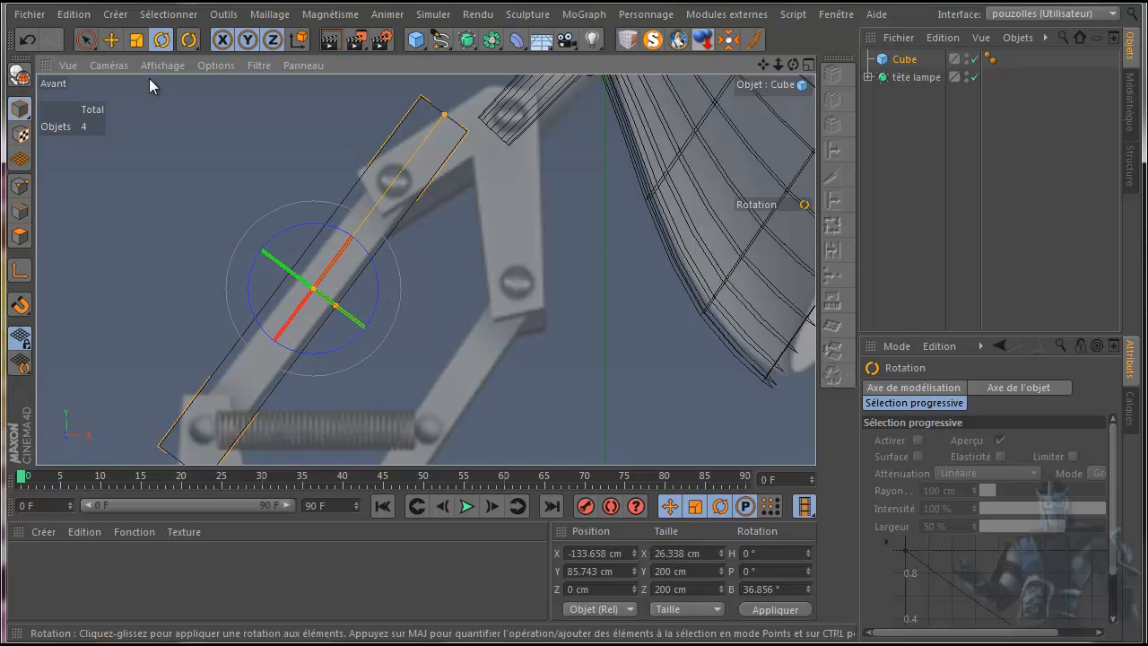
- Narrow the cube's X size to about 21 cm and nudge it sideways to line up with the arm's edges
left_click(111, 39)
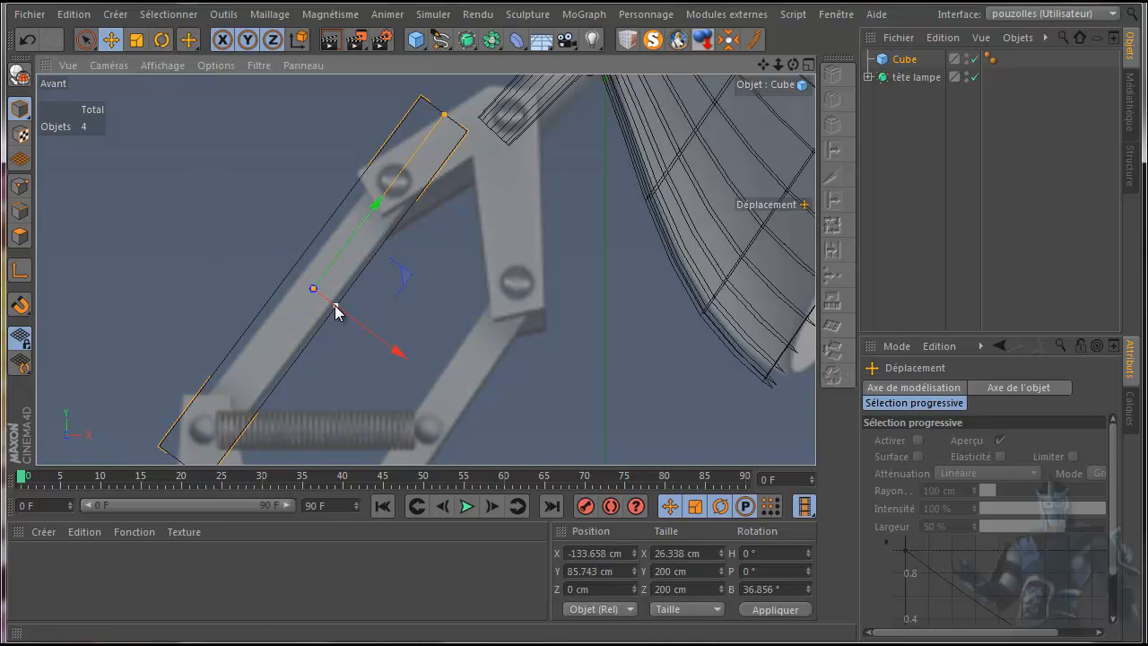
left_click_drag(336, 310, 331, 305)
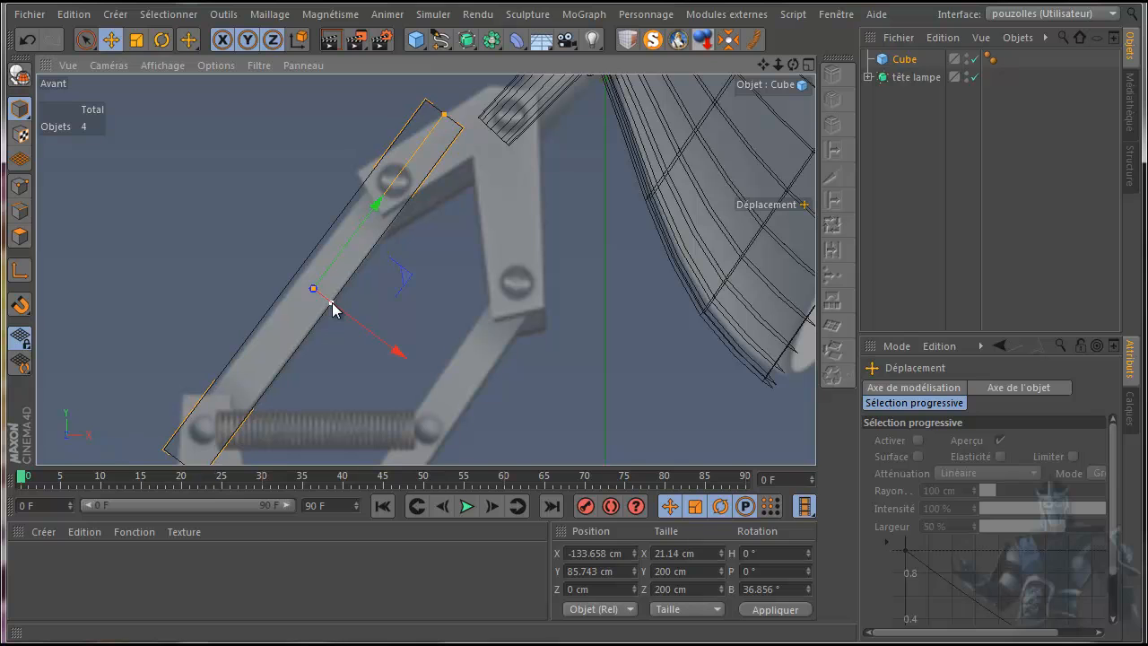
left_click_drag(398, 354, 399, 356)
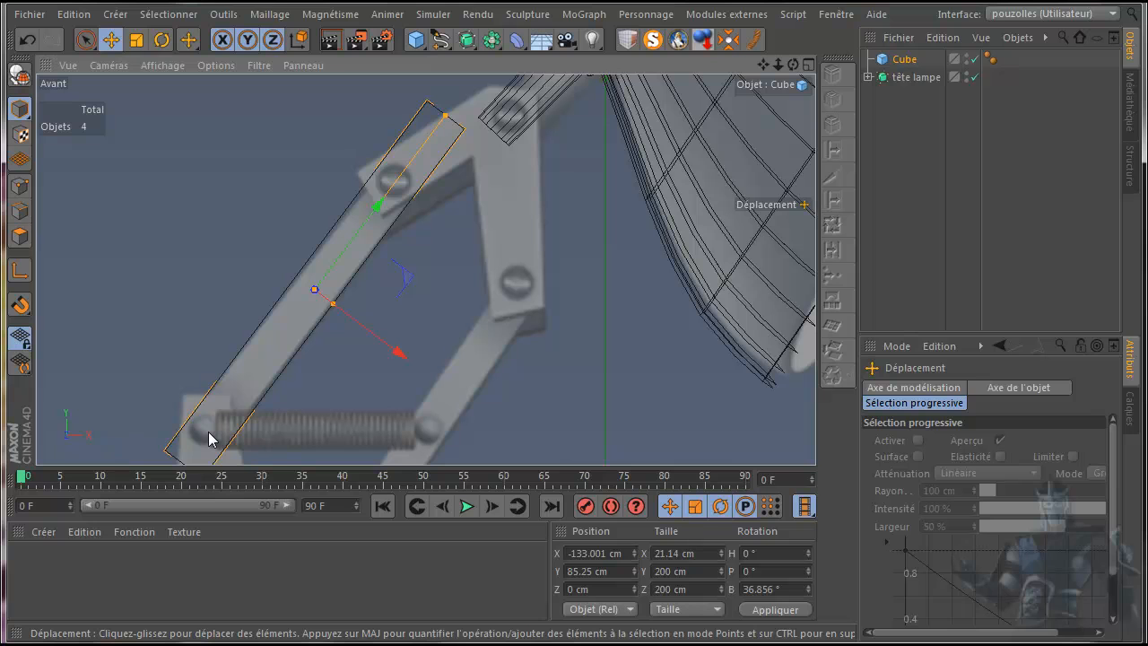
- Shorten the arm cube's Y size to about 165 cm and slide it along its length to about X -138 cm, Y 78 cm
left_click_drag(443, 114, 422, 142)
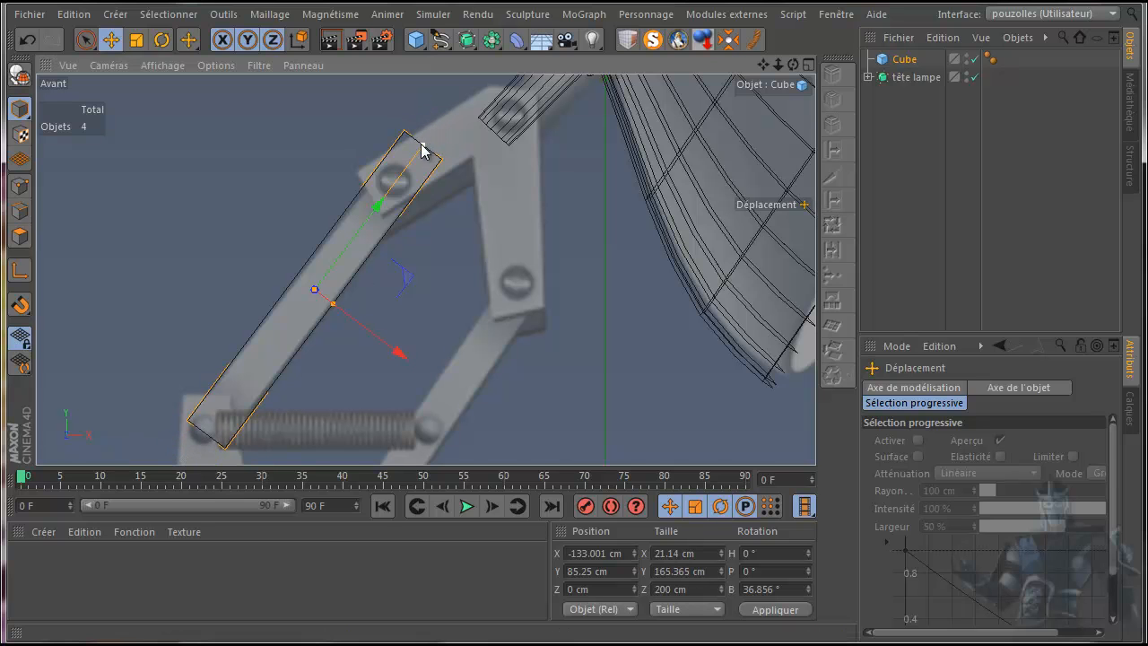
left_click_drag(376, 205, 369, 224)
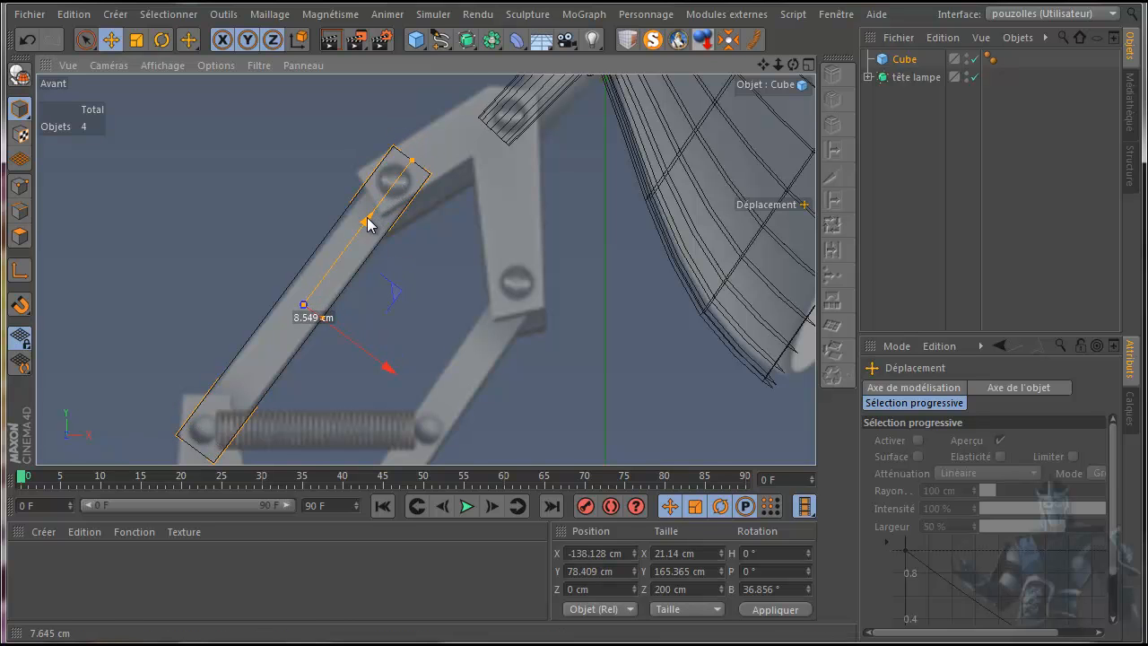
left_click_drag(369, 224, 367, 221)
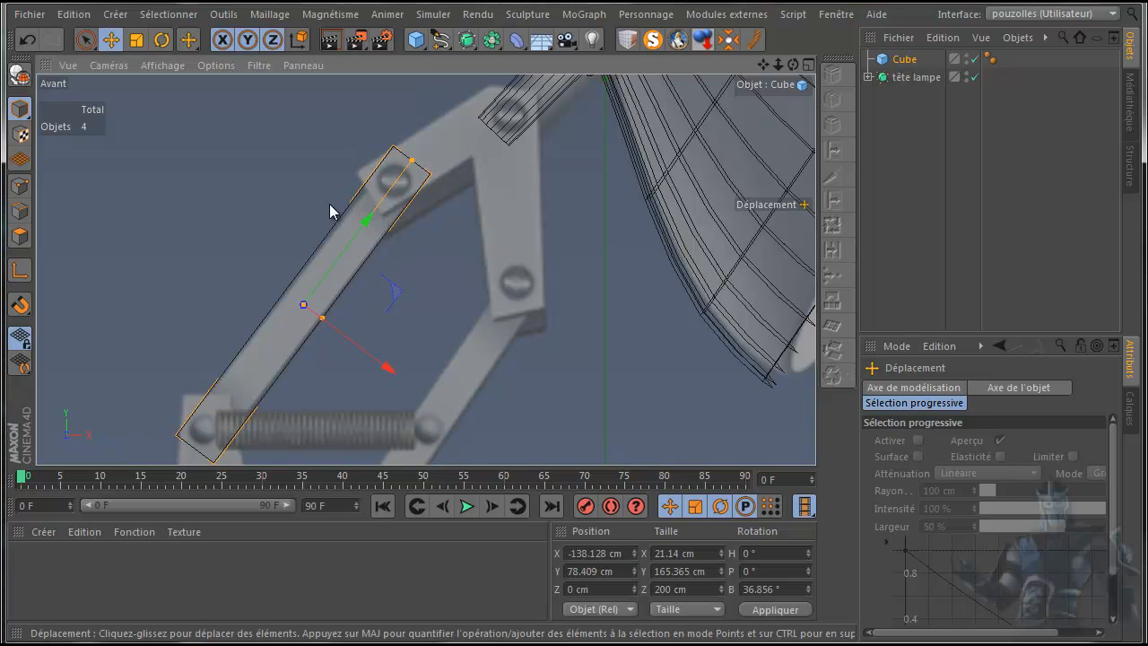
- Reduce the arm cube's depth in Z to about 39 cm in the right view
middle_click(302, 214)
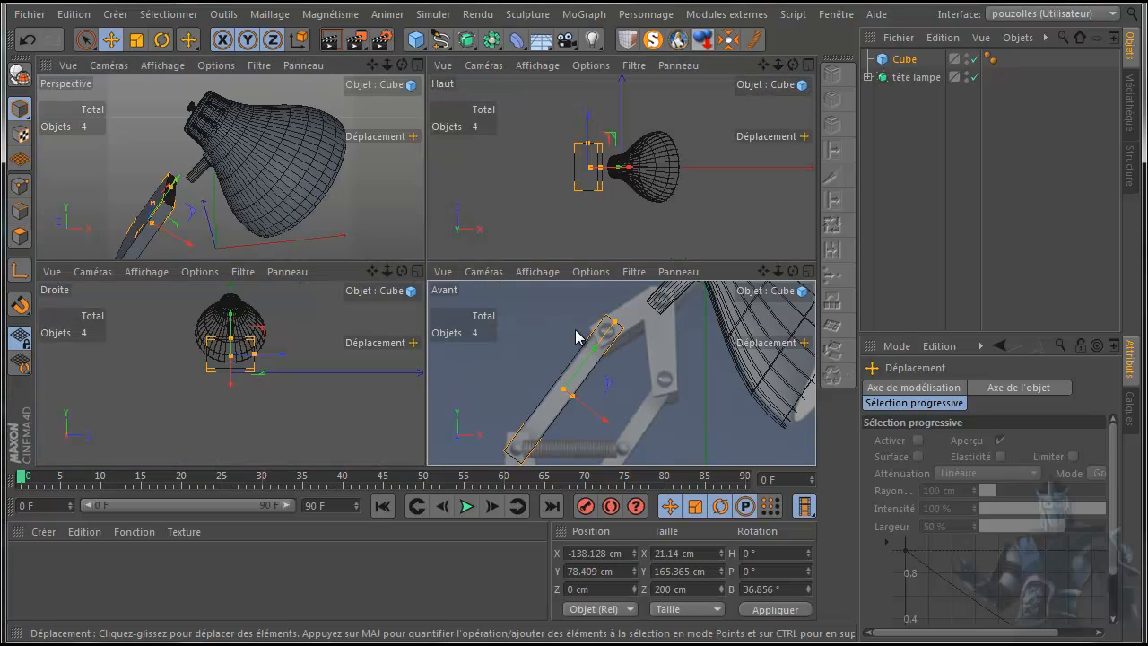
middle_click(271, 406)
scroll(430, 233, "up", 5)
scroll(440, 148, "up", 6)
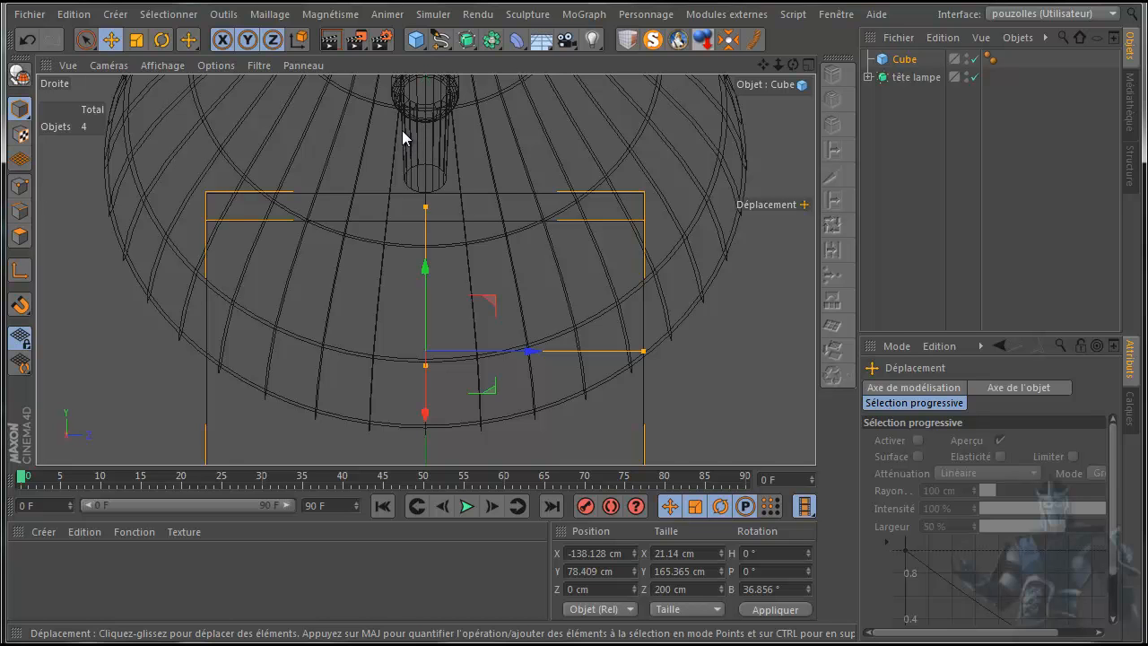
left_click_drag(643, 352, 468, 352)
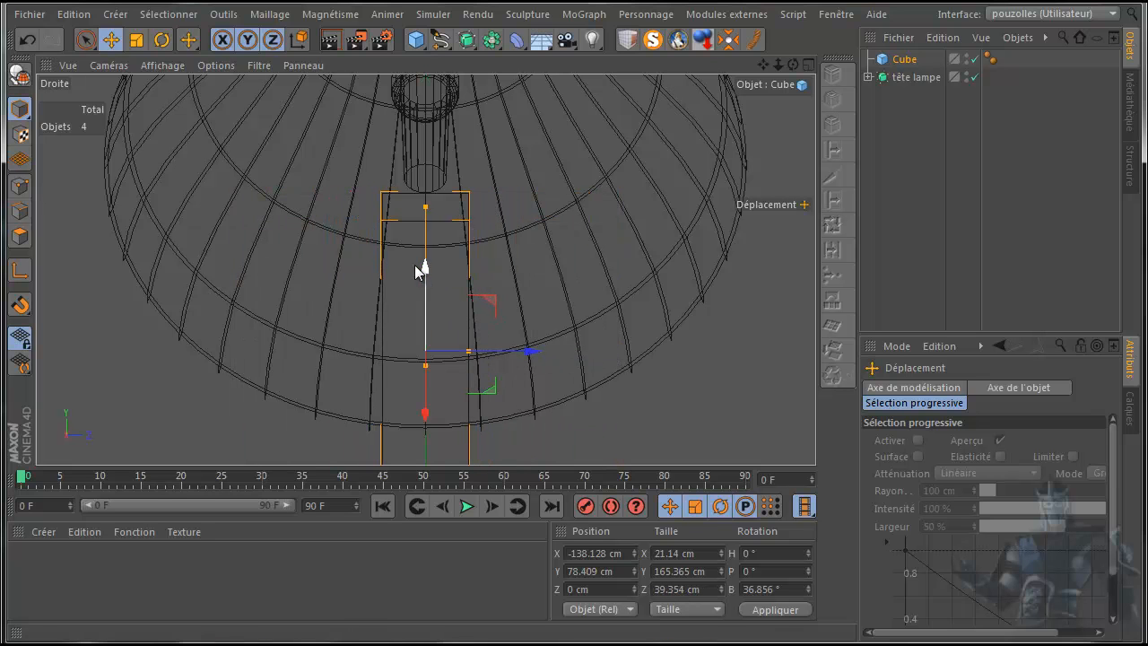
- Slide the cube up along its own axis beside the head's joint cylinder, to about X -106 cm, Y 121 cm
left_click_drag(425, 247, 425, 215)
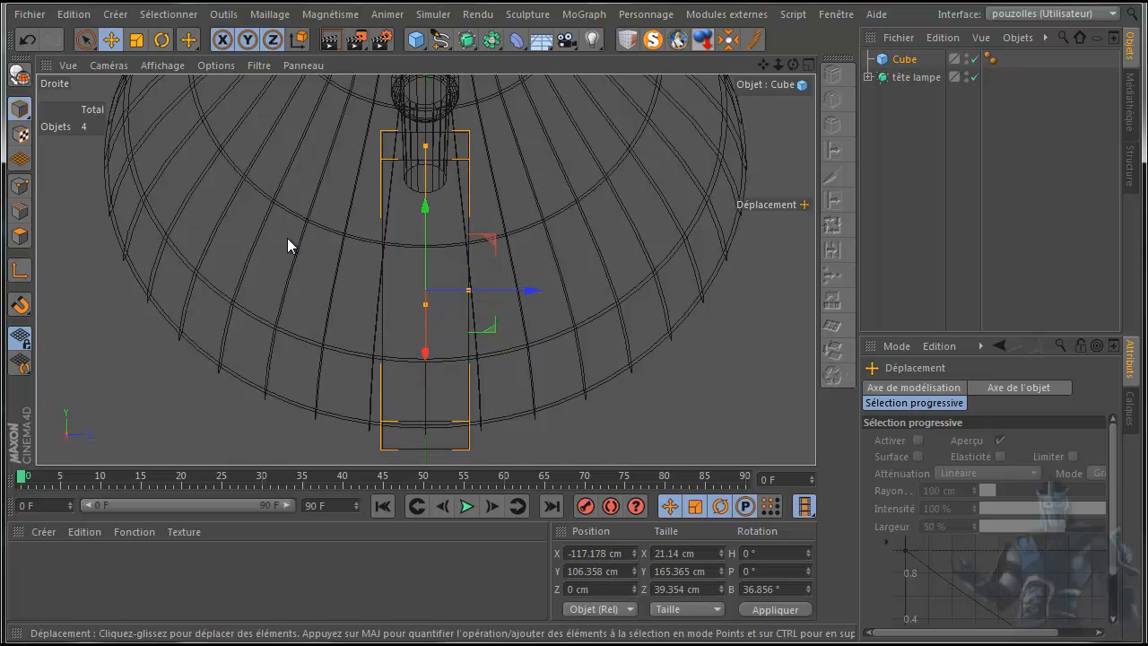
middle_click(288, 238)
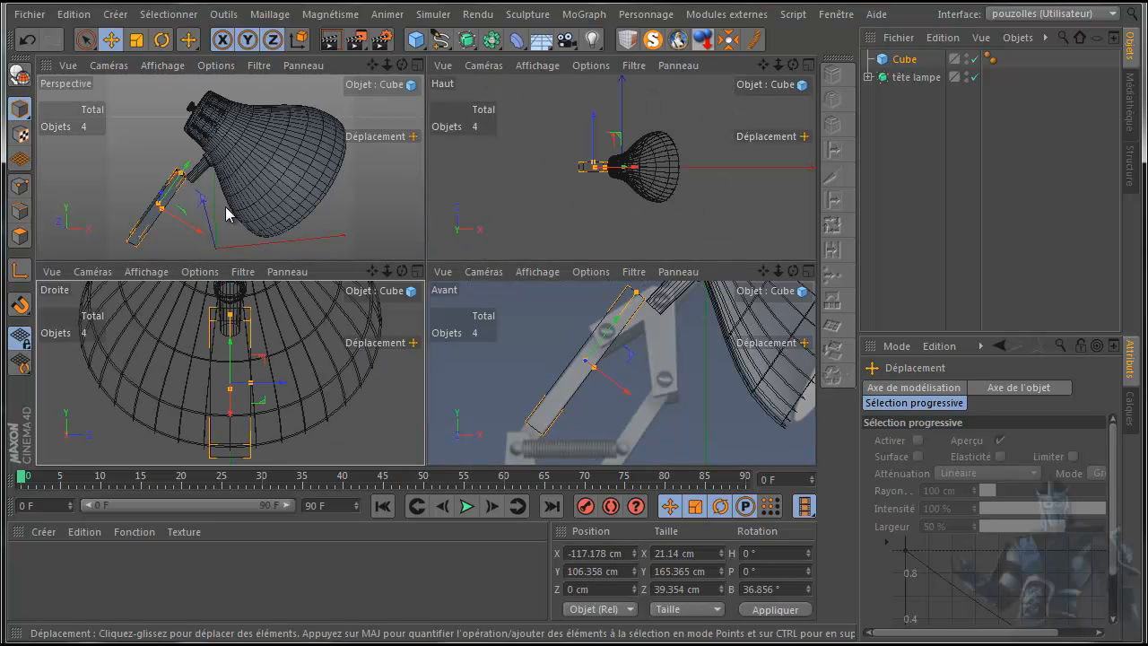
middle_click(541, 334)
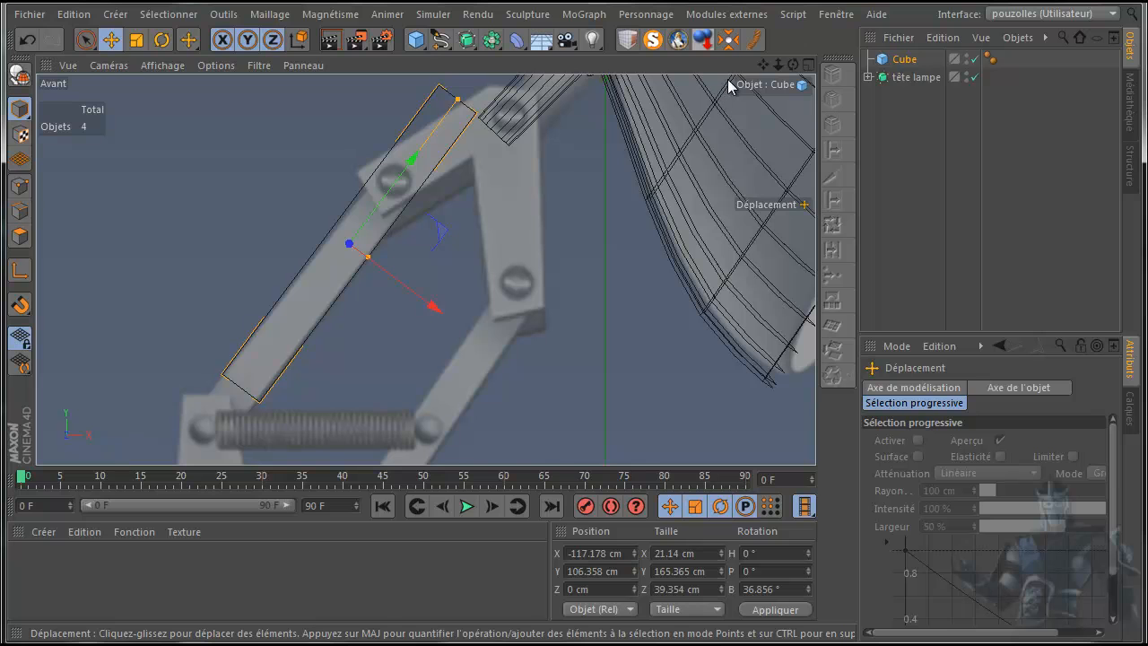
left_click_drag(763, 65, 745, 104)
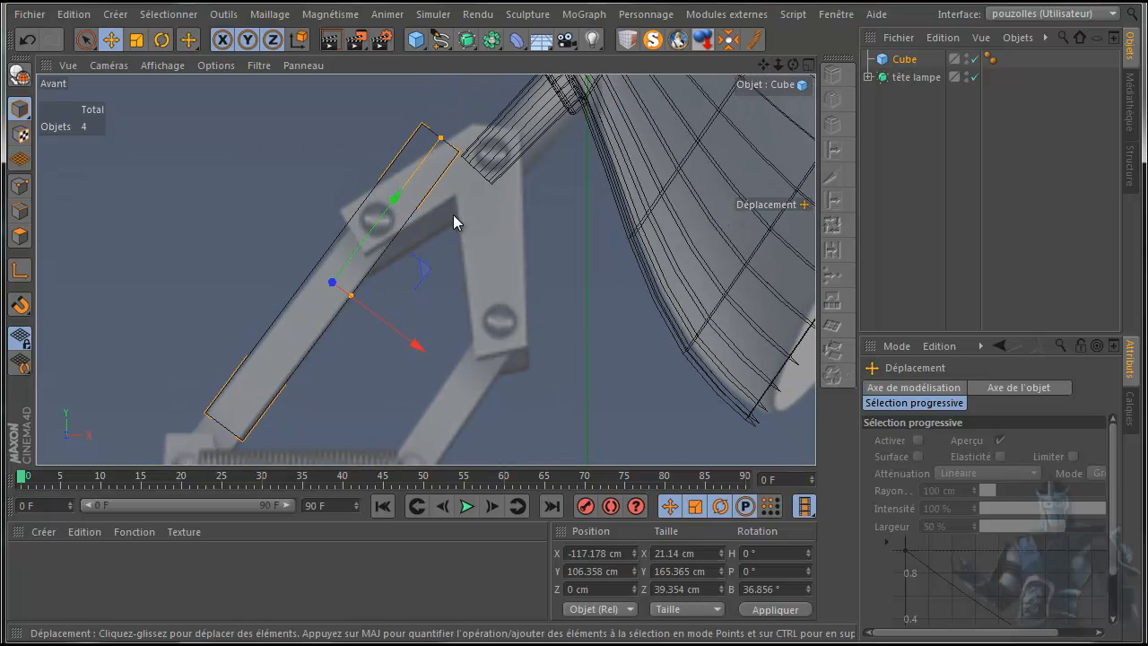
left_click_drag(397, 199, 427, 178)
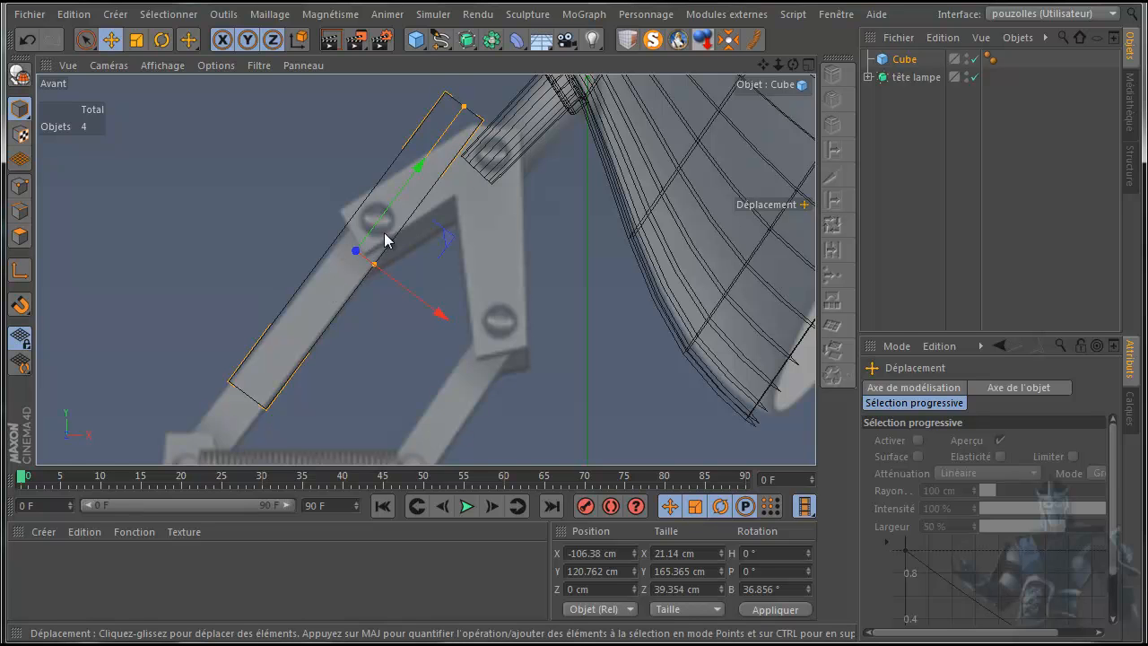
- Reduce the cube's Z size to about 25 cm to approach the width of the head's joint cylinder
middle_click(284, 259)
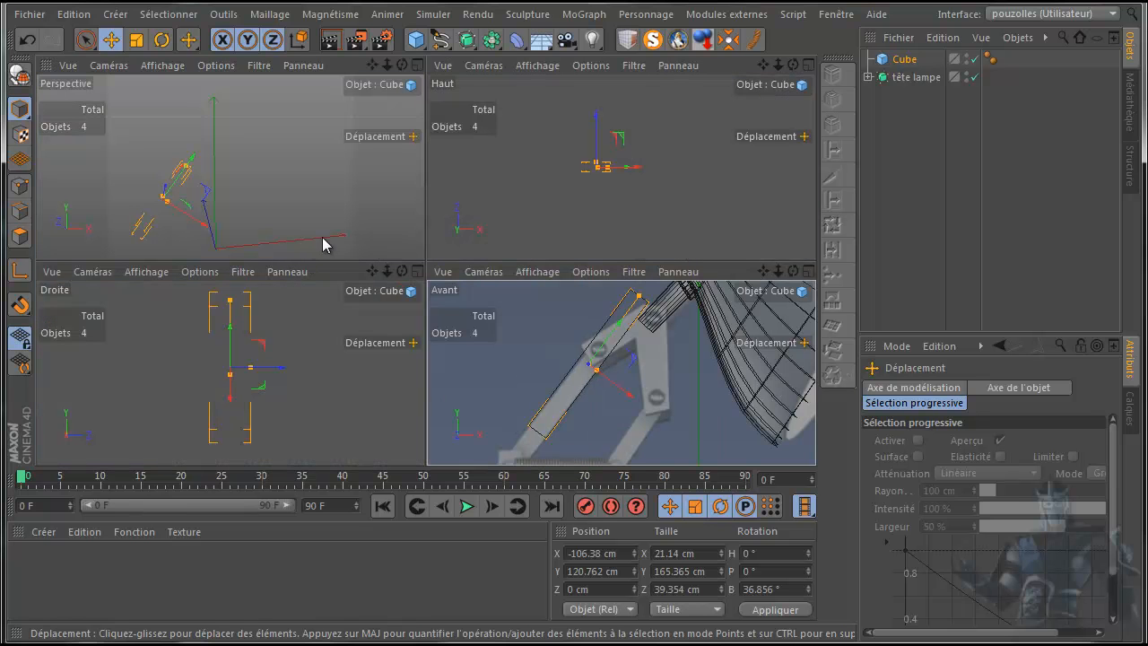
middle_click(345, 335)
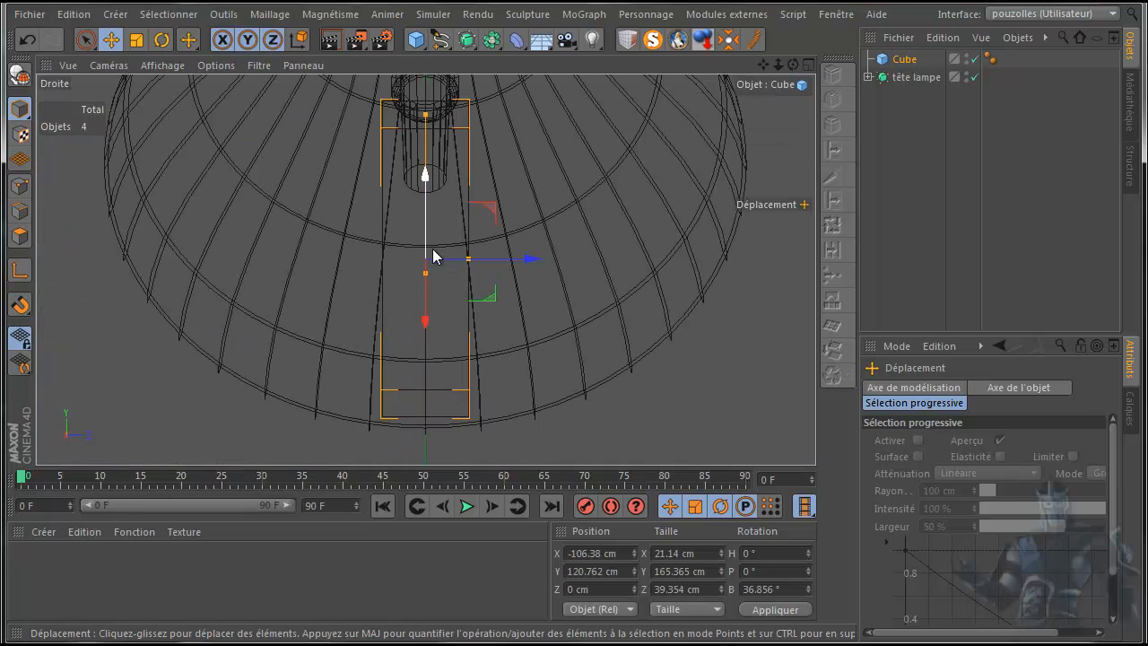
left_click_drag(470, 262, 453, 266)
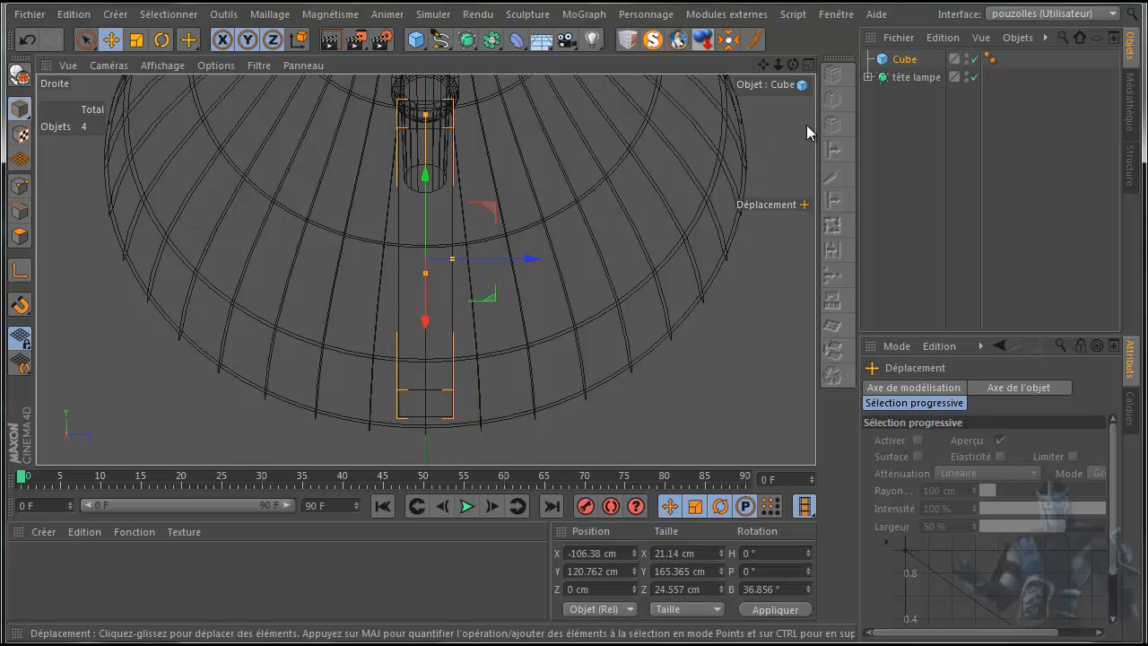
- Expand the "tête lampe" hierarchy and hide the lampshade's cylinder in the viewports
left_click(868, 77)
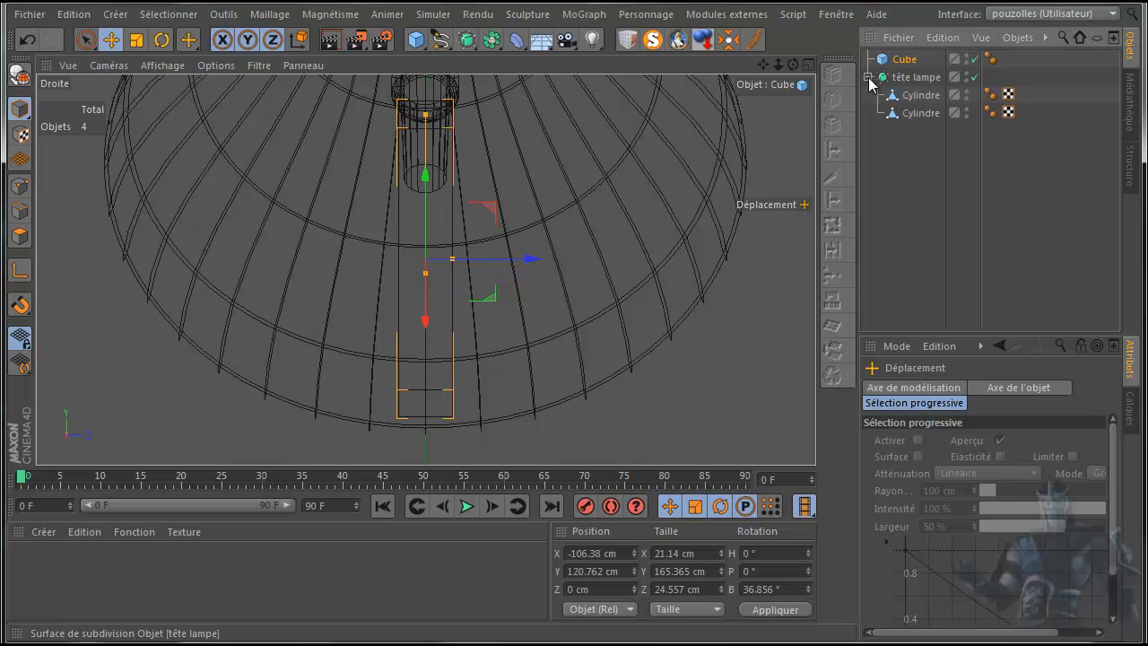
left_click(929, 95)
left_click(967, 91)
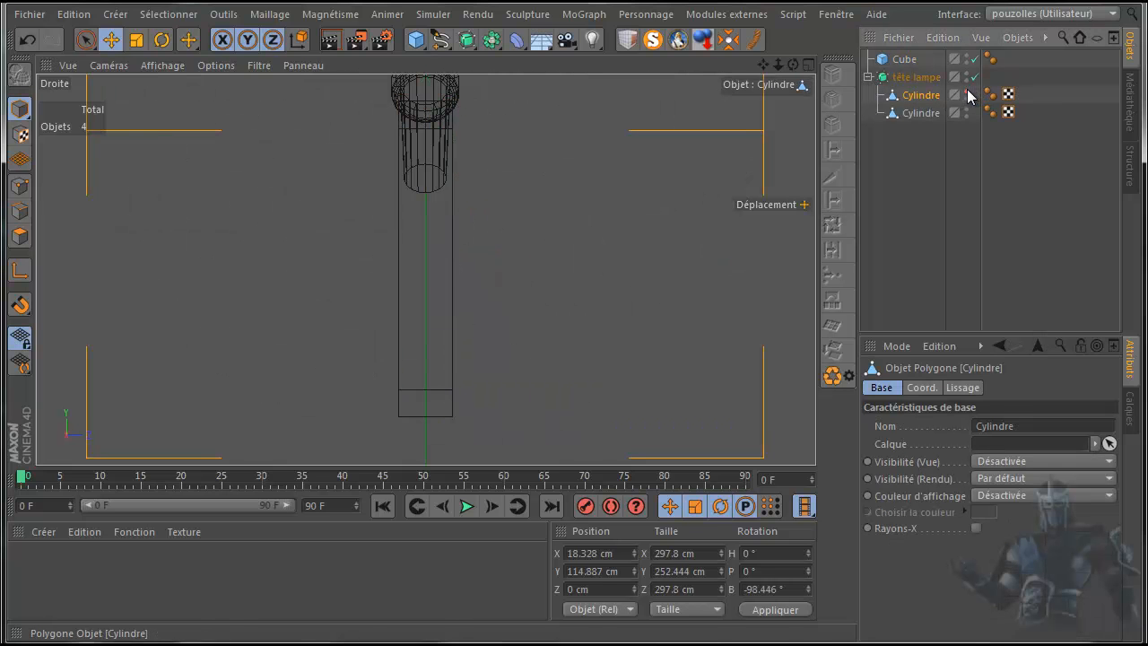
- Select the arm cube and fine-tune its Z size to about 23 cm against the joint cylinder
scroll(438, 85, "up", 6)
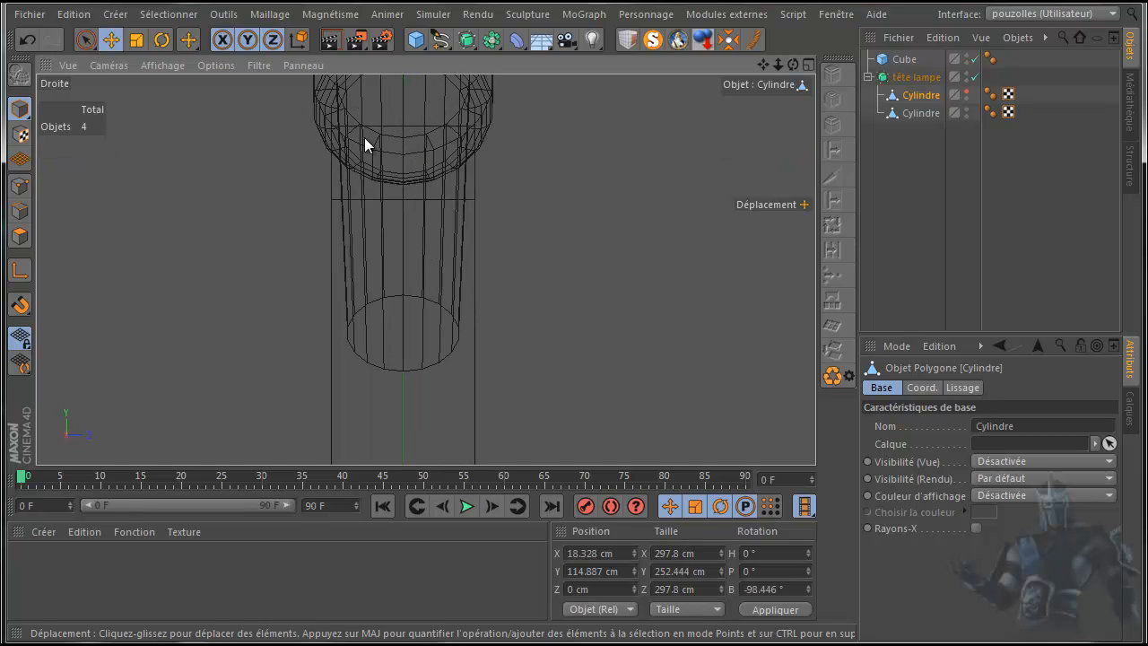
scroll(325, 247, "down", 1)
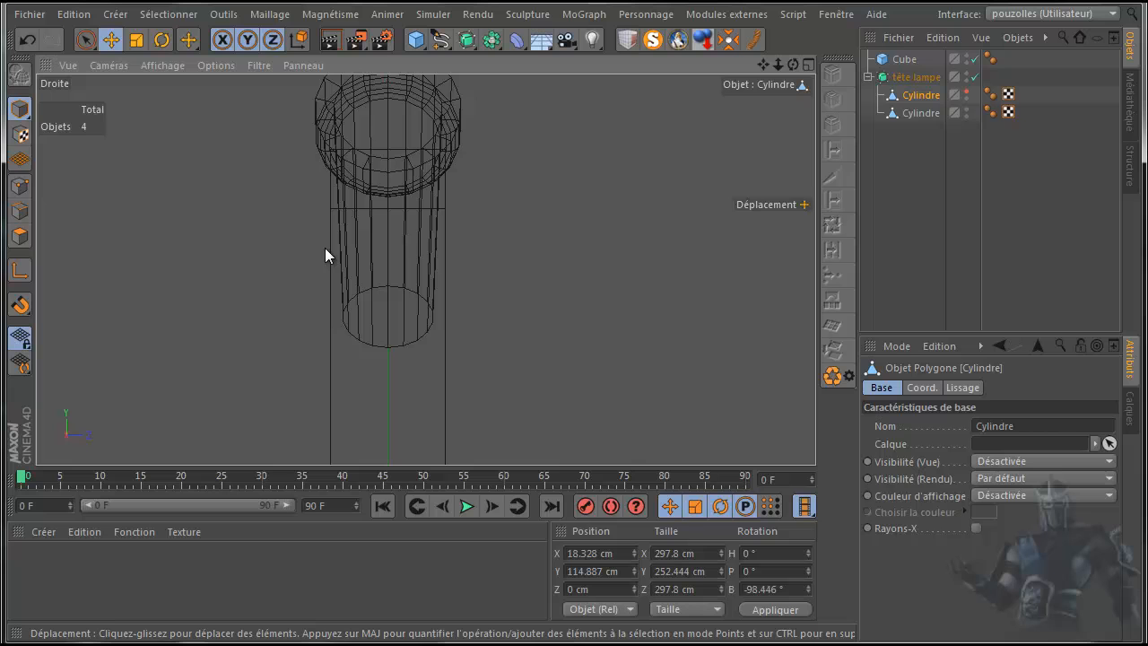
left_click(904, 59)
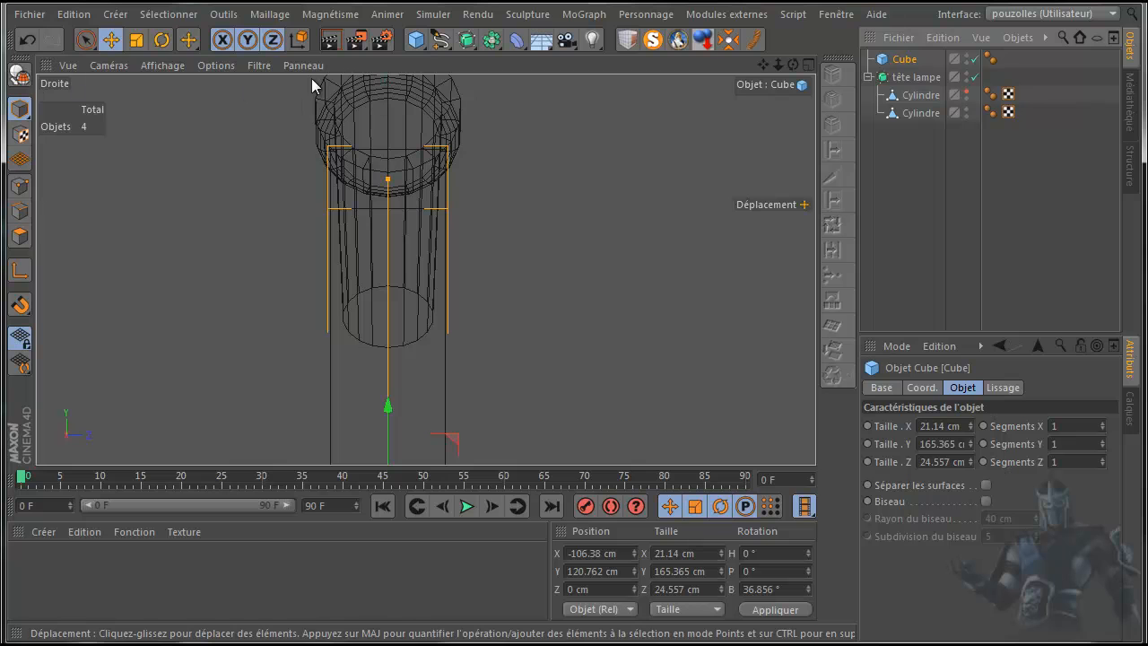
left_click_drag(763, 65, 765, 37)
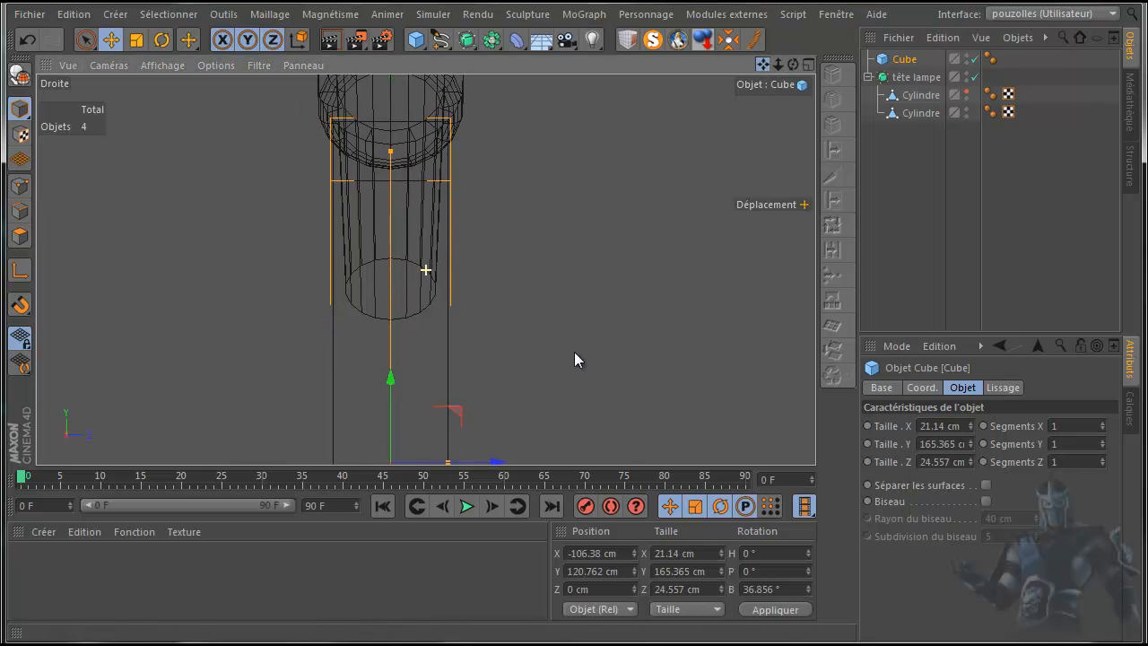
left_click_drag(494, 465, 492, 465)
left_click(28, 40)
left_click_drag(449, 462, 445, 463)
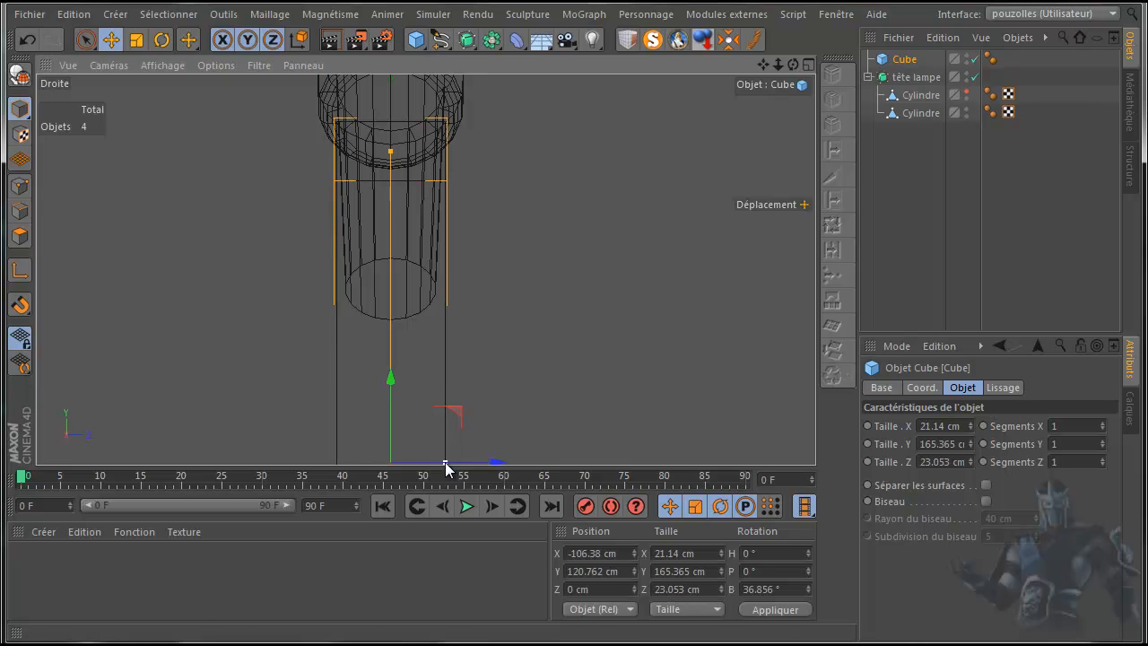
- Slide the cube back down along its axis over the reference's upper arm, to about X -139 cm, Y 78 cm
middle_click(293, 249)
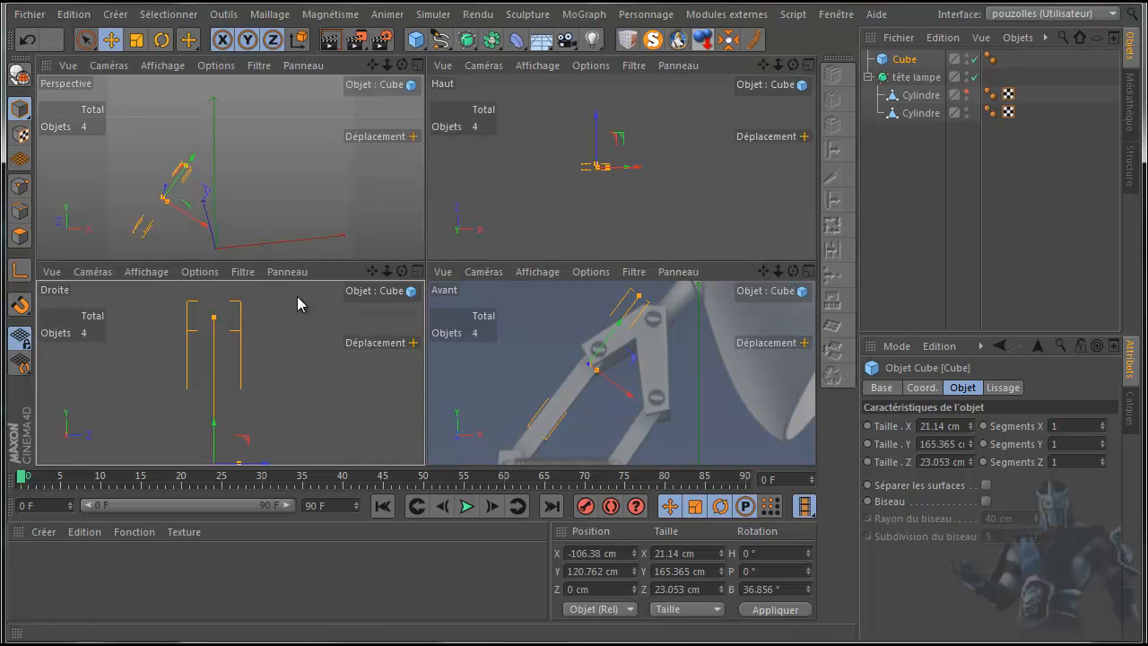
middle_click(520, 363)
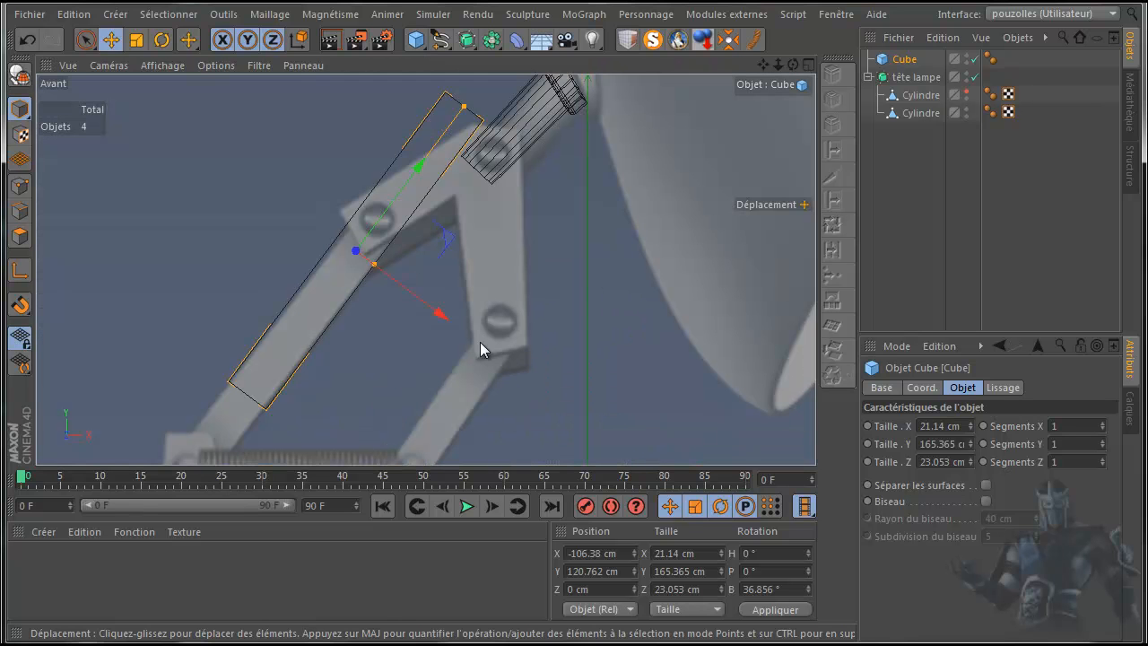
left_click_drag(421, 171, 357, 272)
left_click_drag(763, 64, 575, 351)
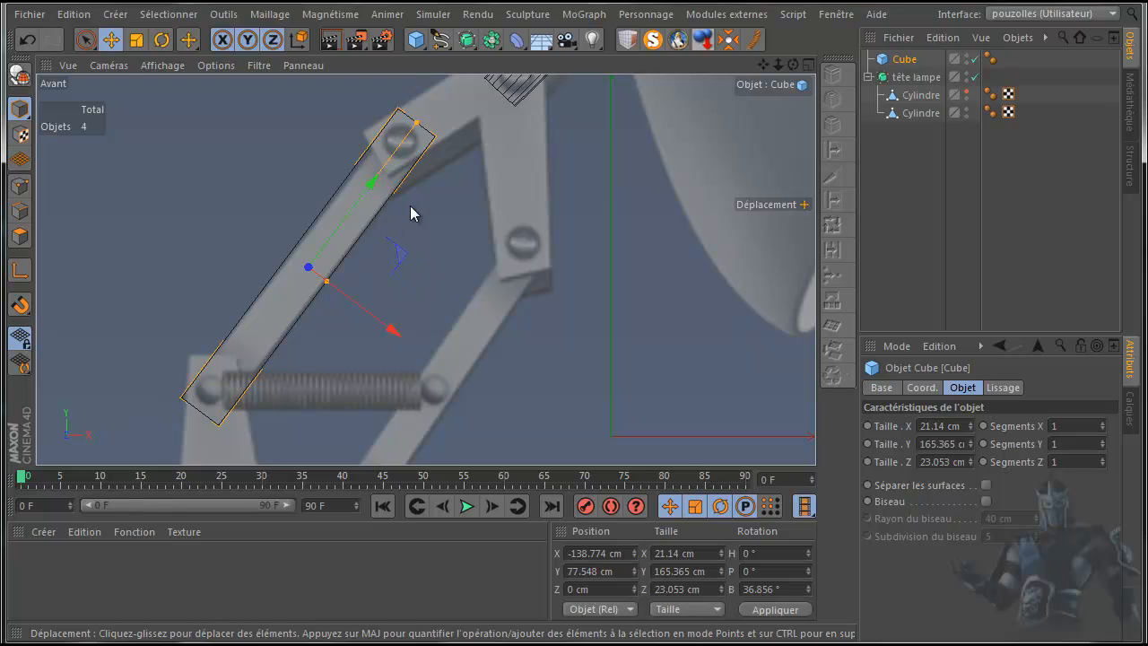
- Enable the cube's bevel with a 2 cm radius and a subdivision of 2
middle_click(232, 189)
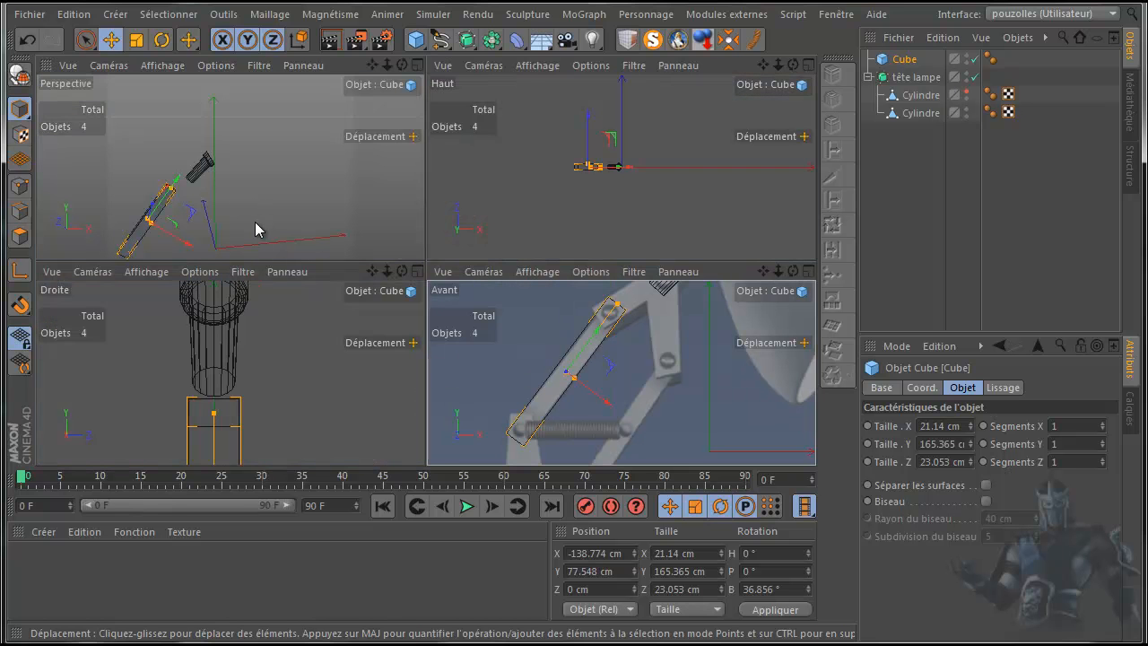
middle_click(221, 242)
scroll(225, 376, "up", 6)
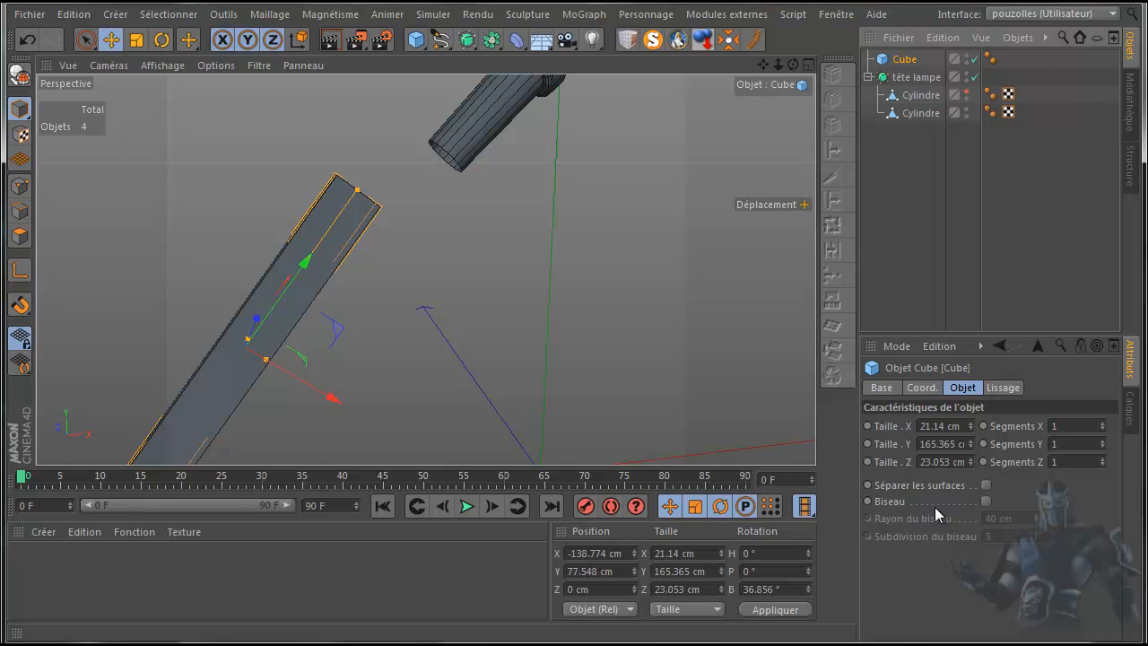
left_click(988, 502)
left_click_drag(1031, 519, 963, 523)
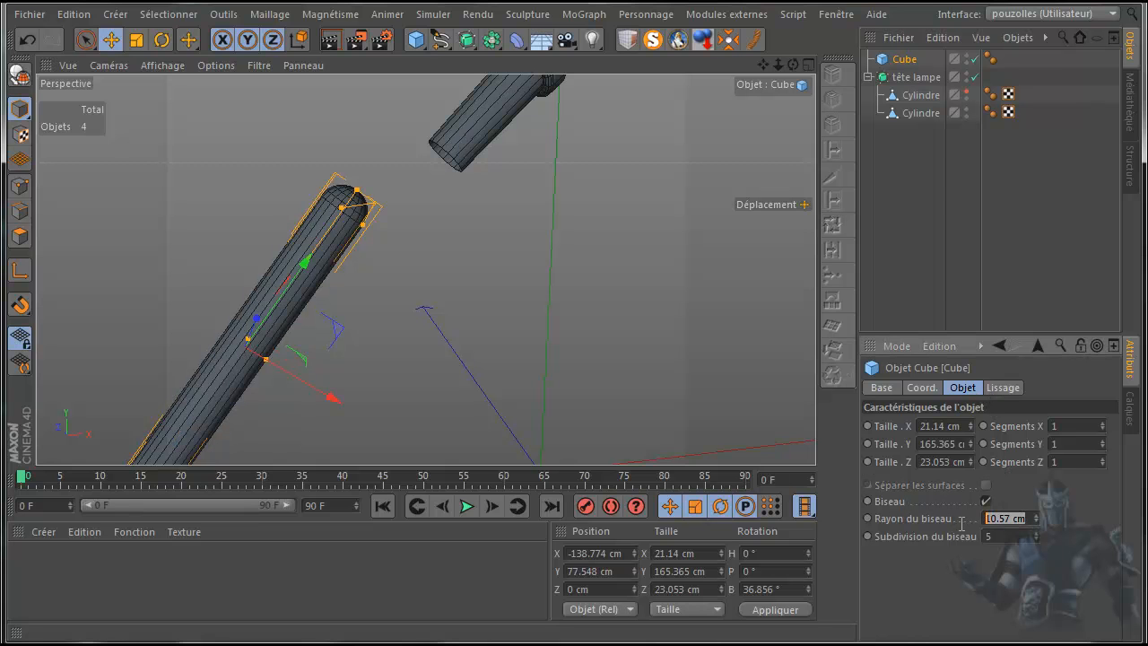
type("2")
key("Tab")
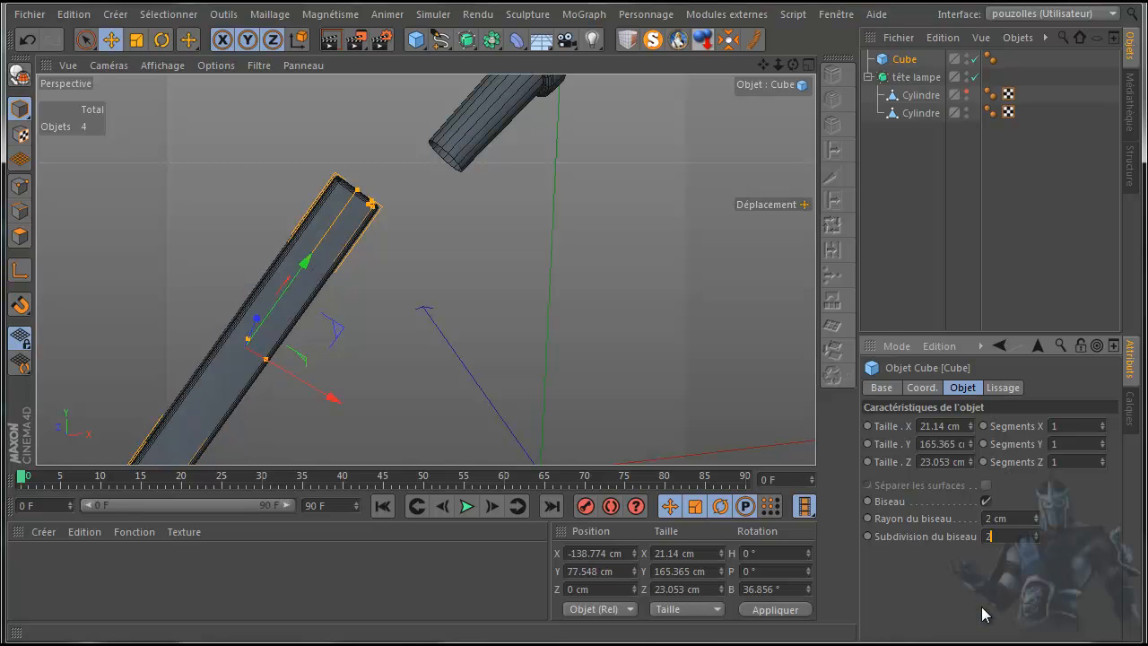
key("Return")
- Render the perspective view close to the arm's upper end to check the bevelled edges
right_click_drag(264, 253, 287, 262, "alt")
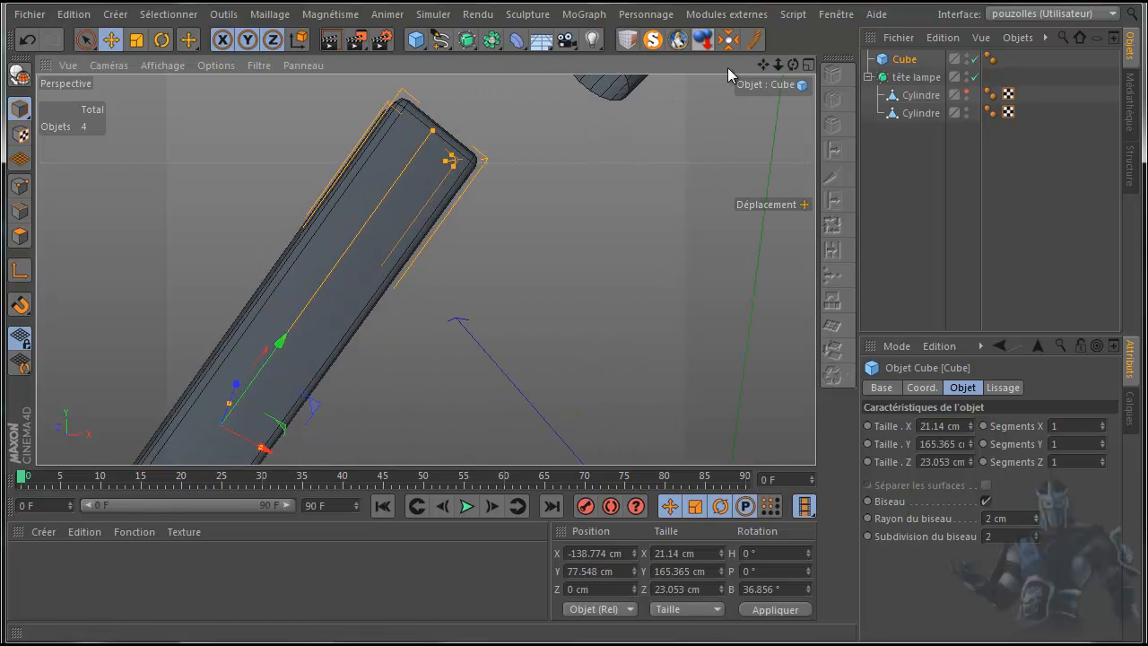
left_click_drag(793, 65, 574, 357)
left_click_drag(764, 65, 579, 378)
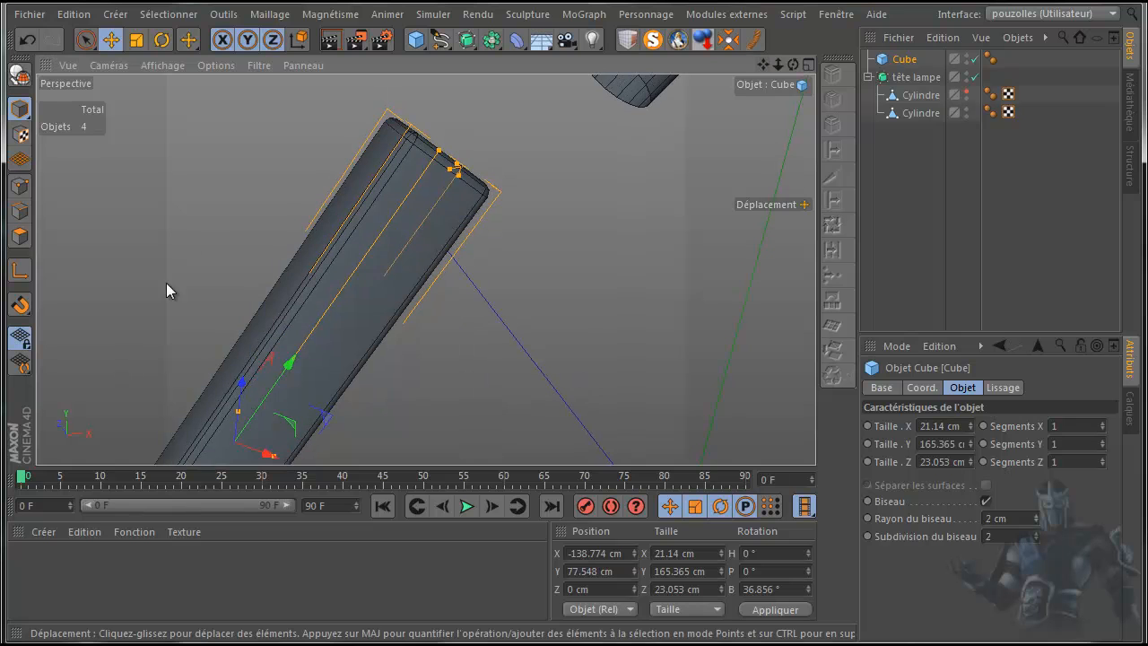
left_click(331, 40)
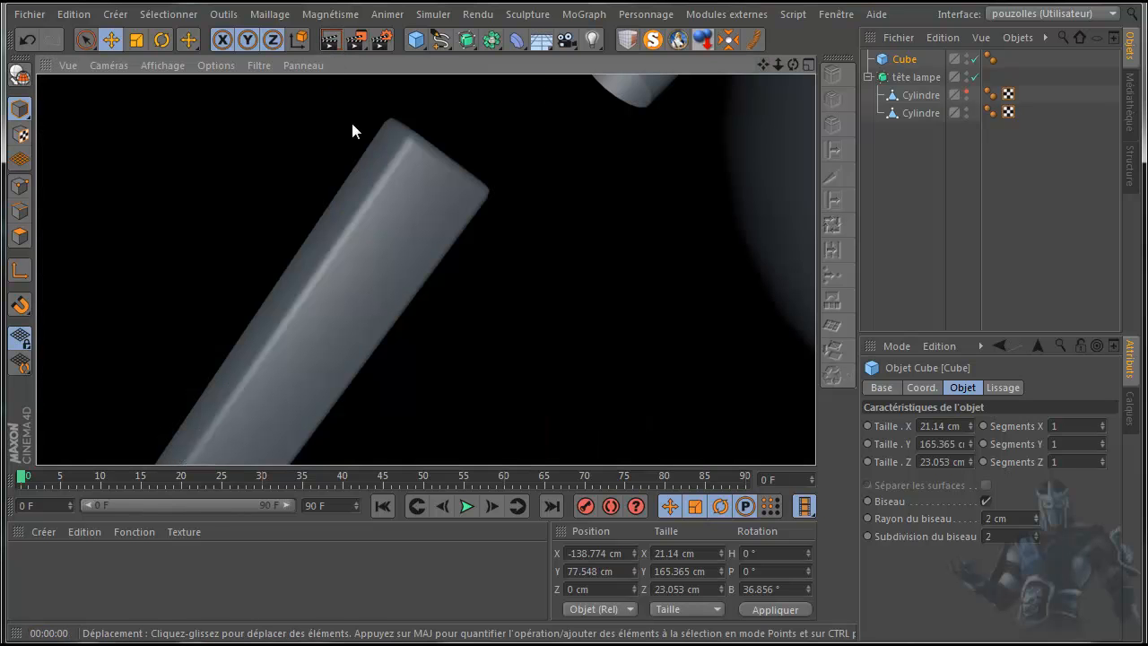
scroll(539, 156, "down", 4)
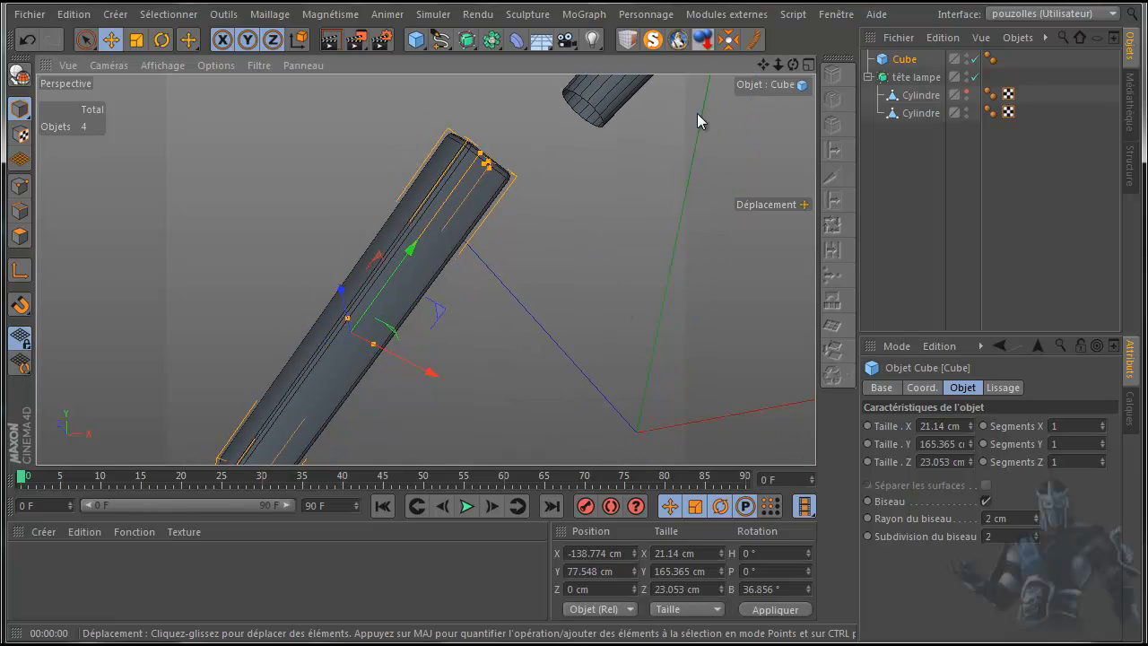
- Lower the cube's bevel subdivision to 1 and render the perspective view
left_click_drag(763, 65, 572, 361)
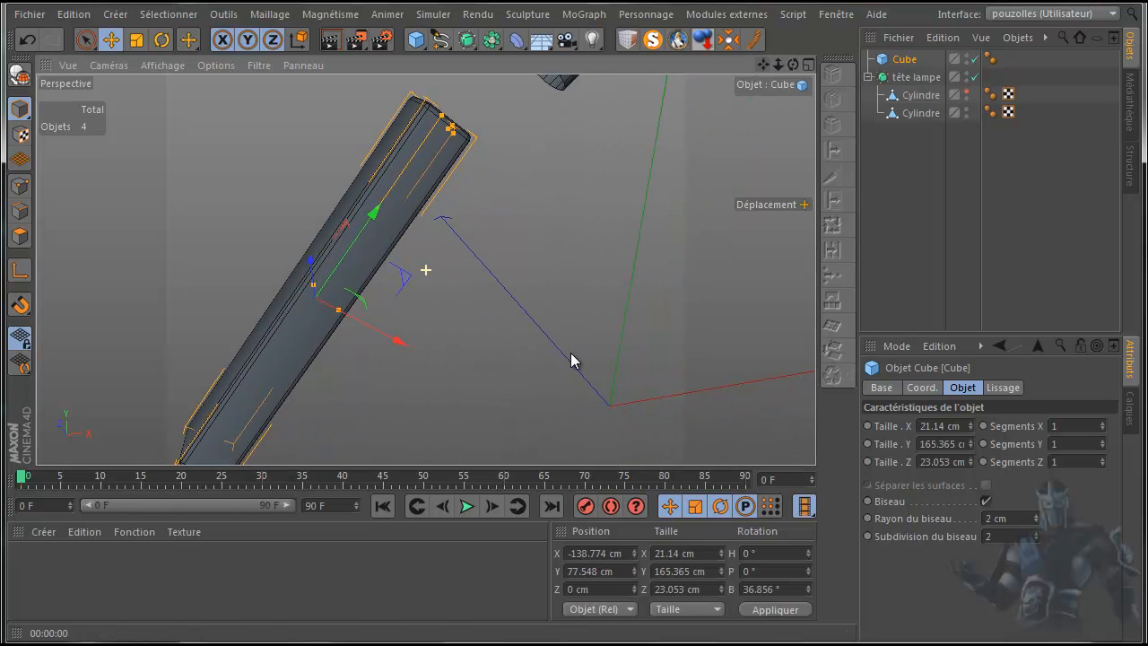
left_click(1037, 539)
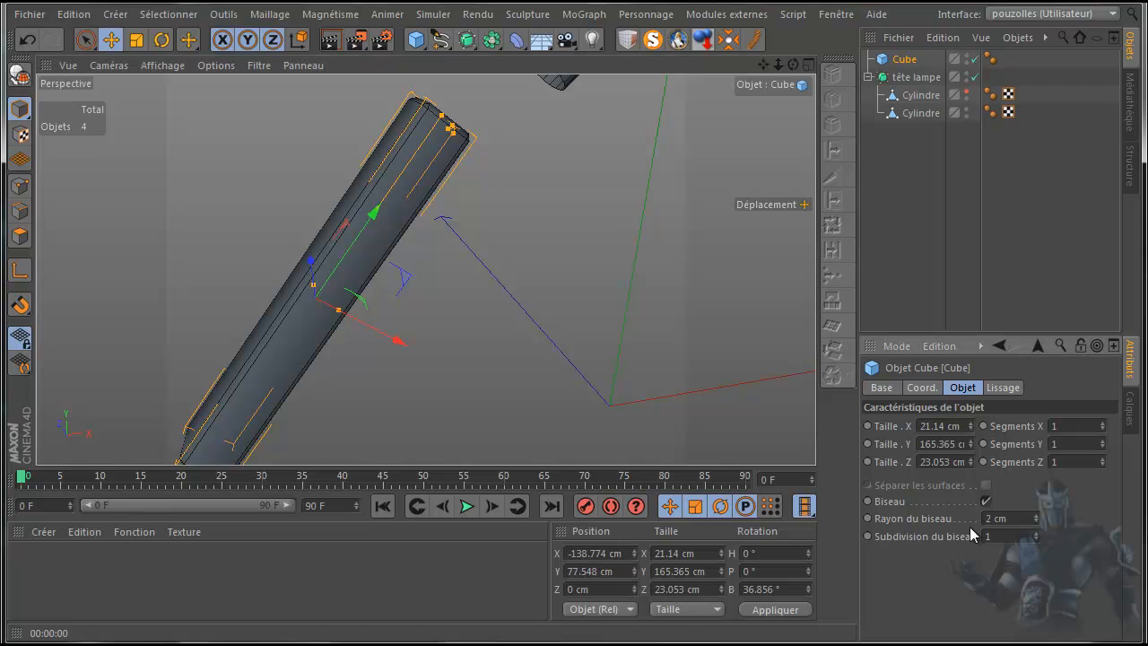
left_click(328, 41)
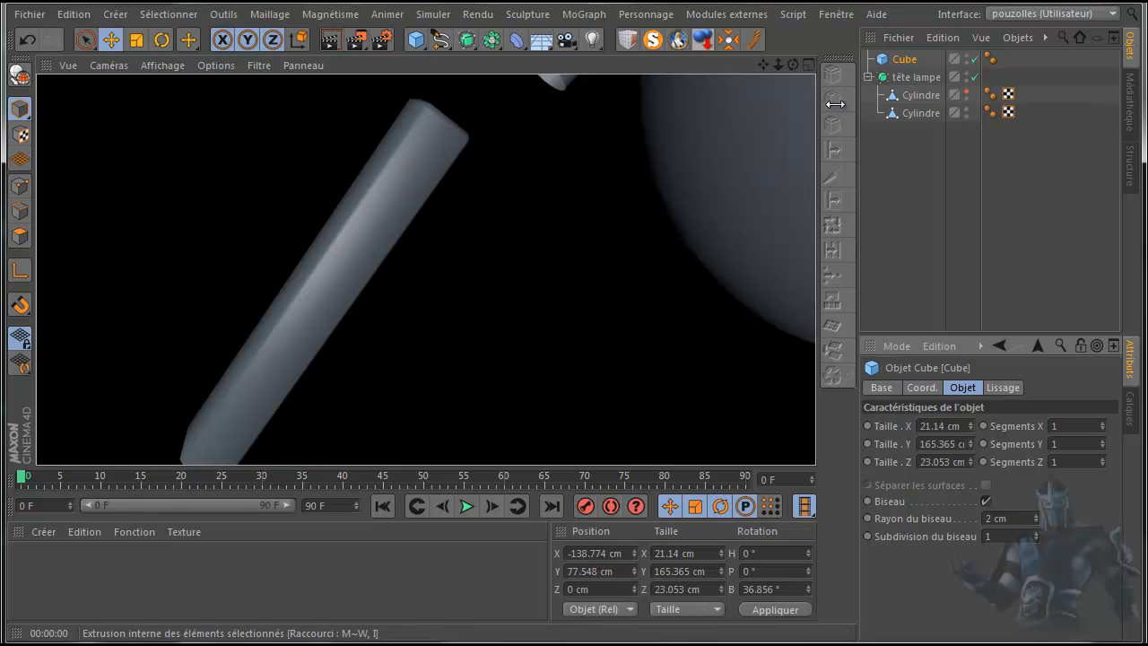
- Set the cube's Phong smoothing angle to 40° and render the perspective view to check the edges
left_click(991, 58)
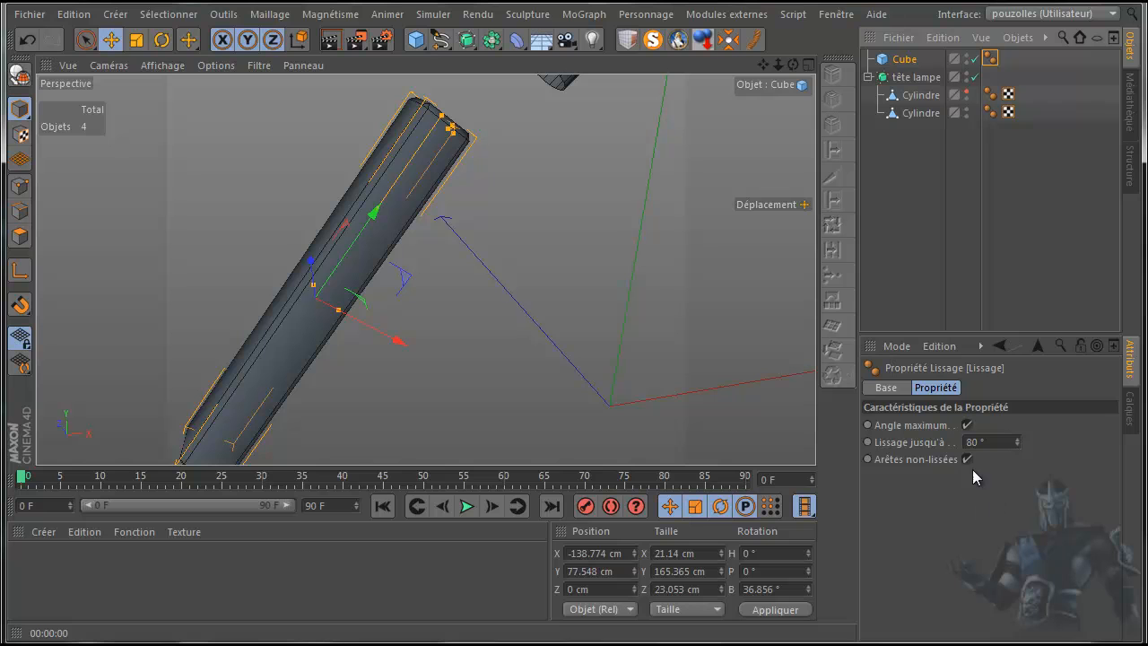
left_click_drag(988, 441, 951, 444)
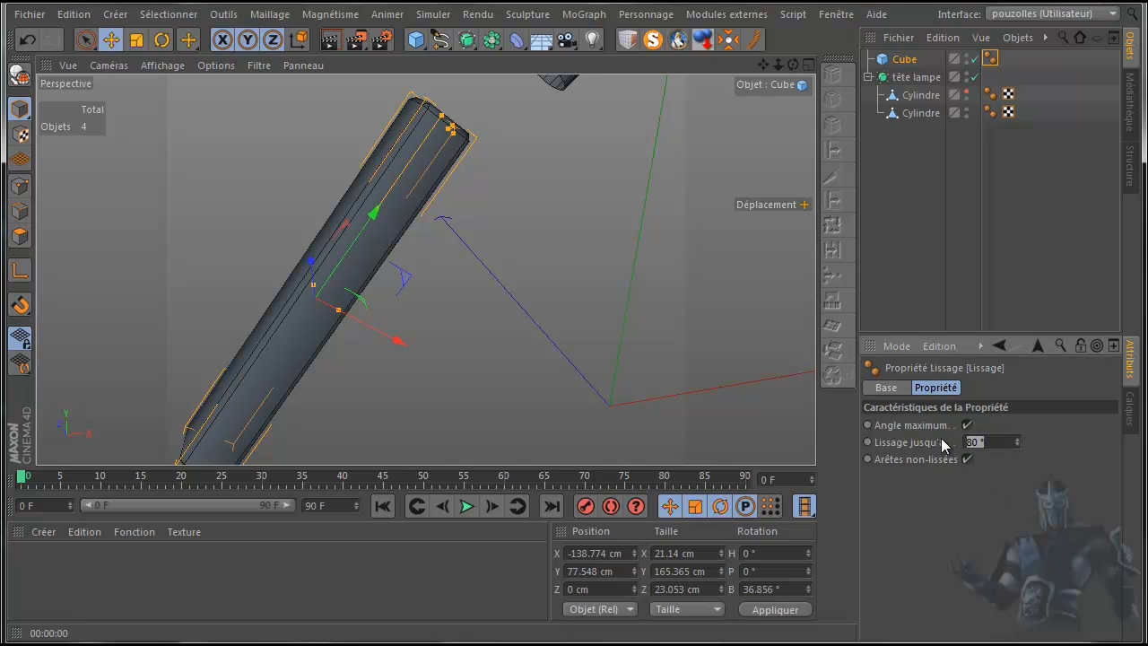
type("40")
key("Return")
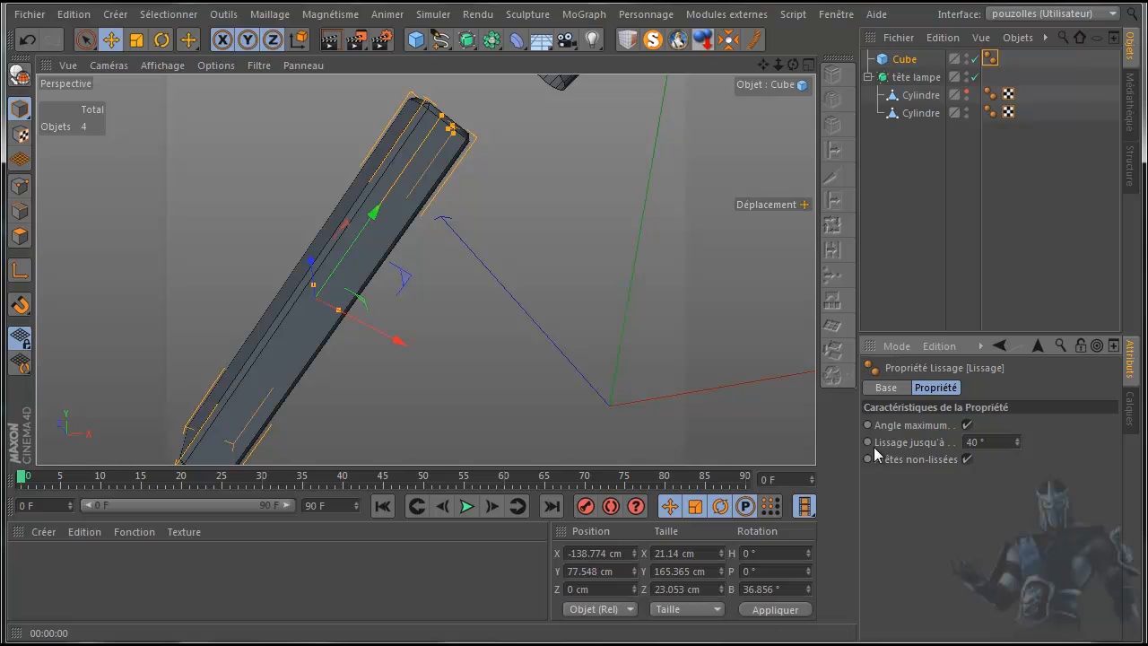
left_click(331, 42)
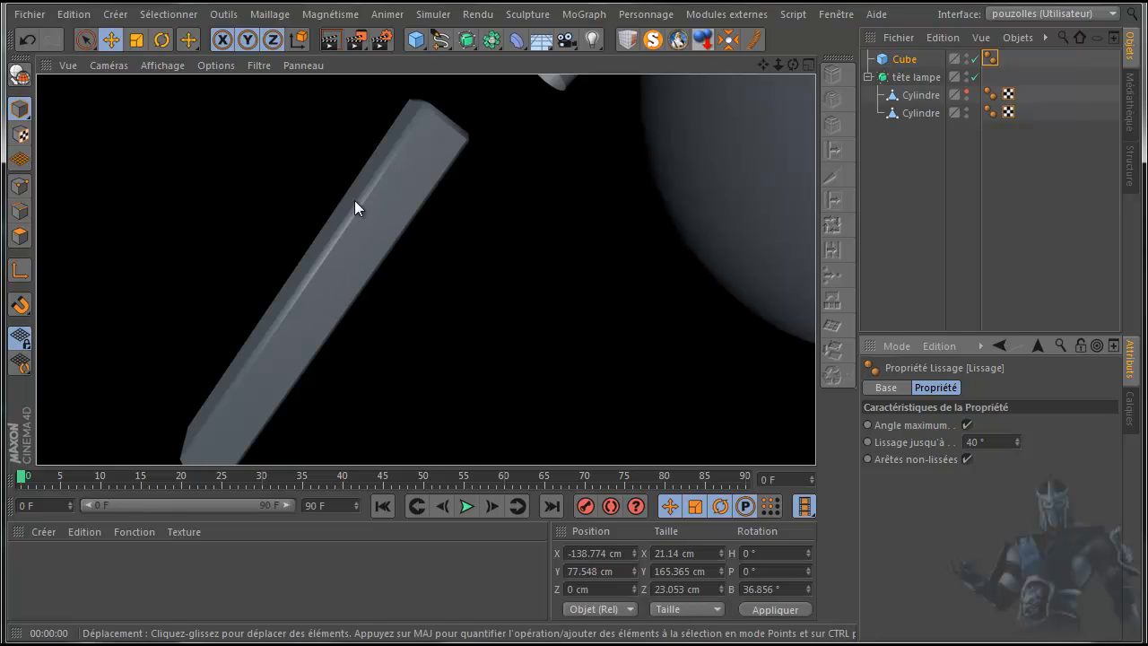
- Convert the arm cube to an editable polygon object and duplicate it
middle_click(514, 186)
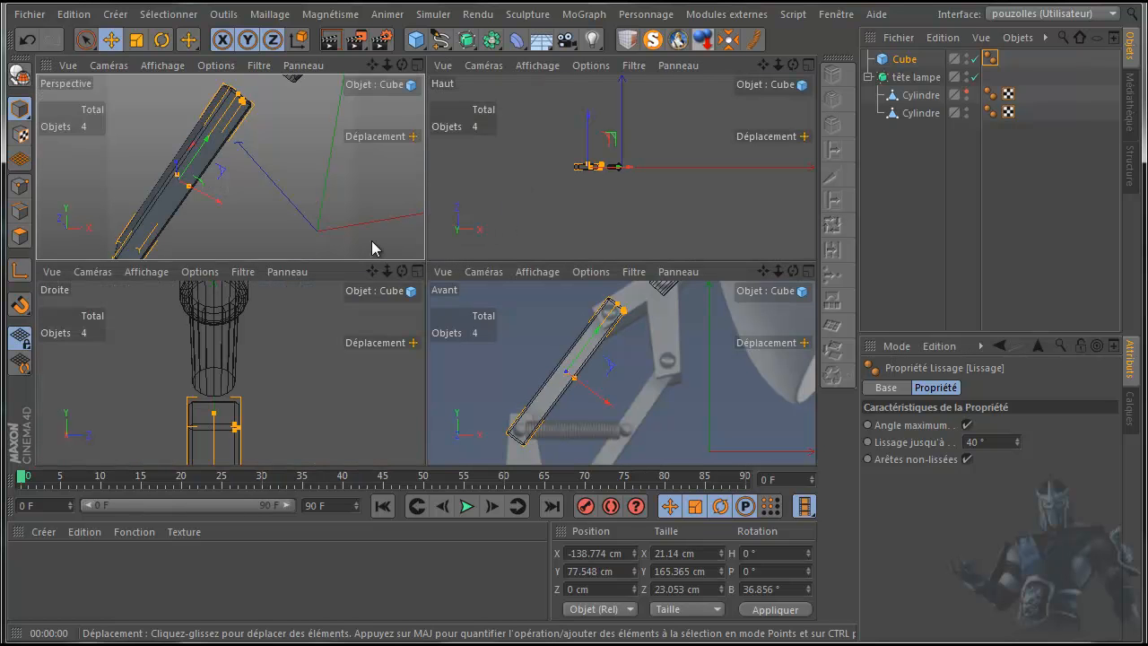
middle_click(524, 329)
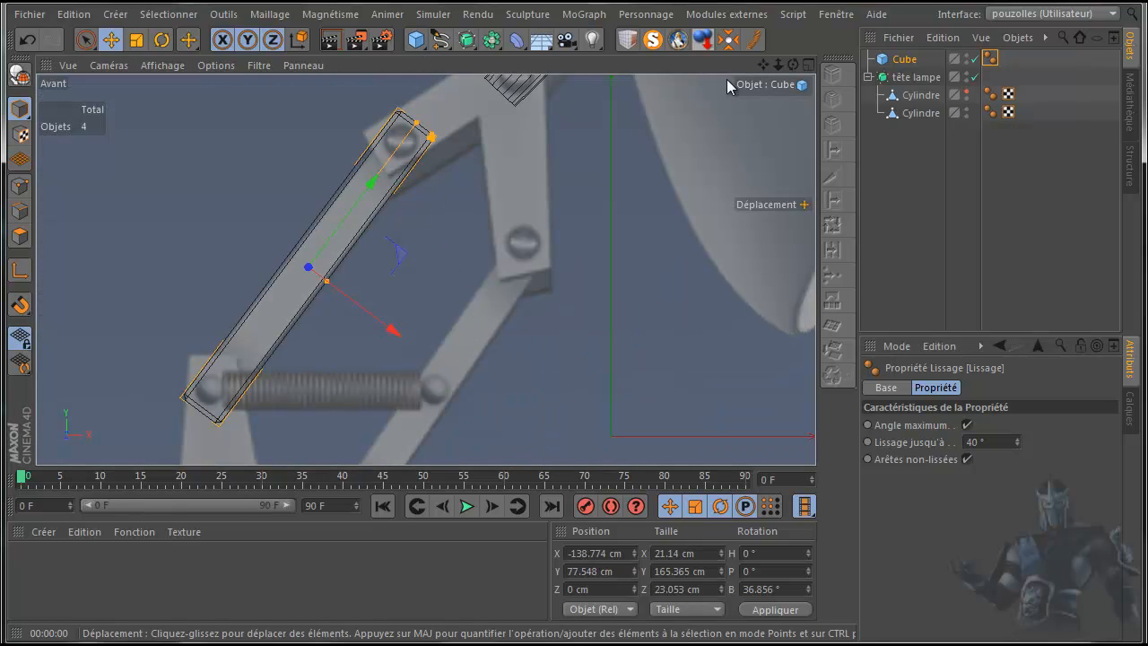
left_click(904, 60)
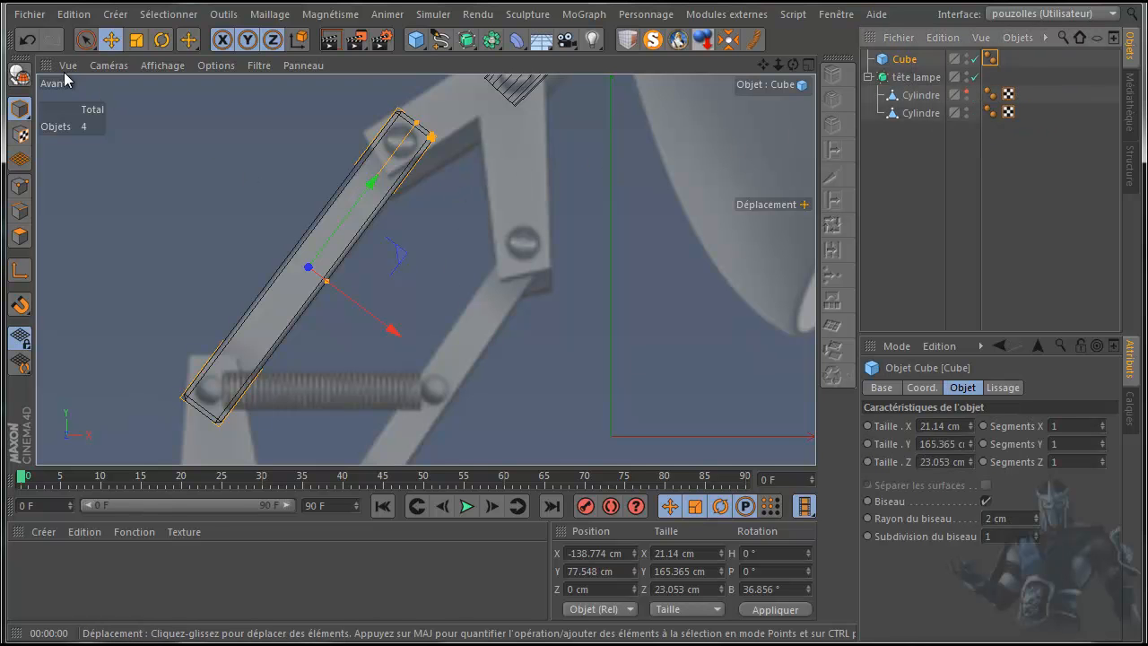
left_click(20, 75)
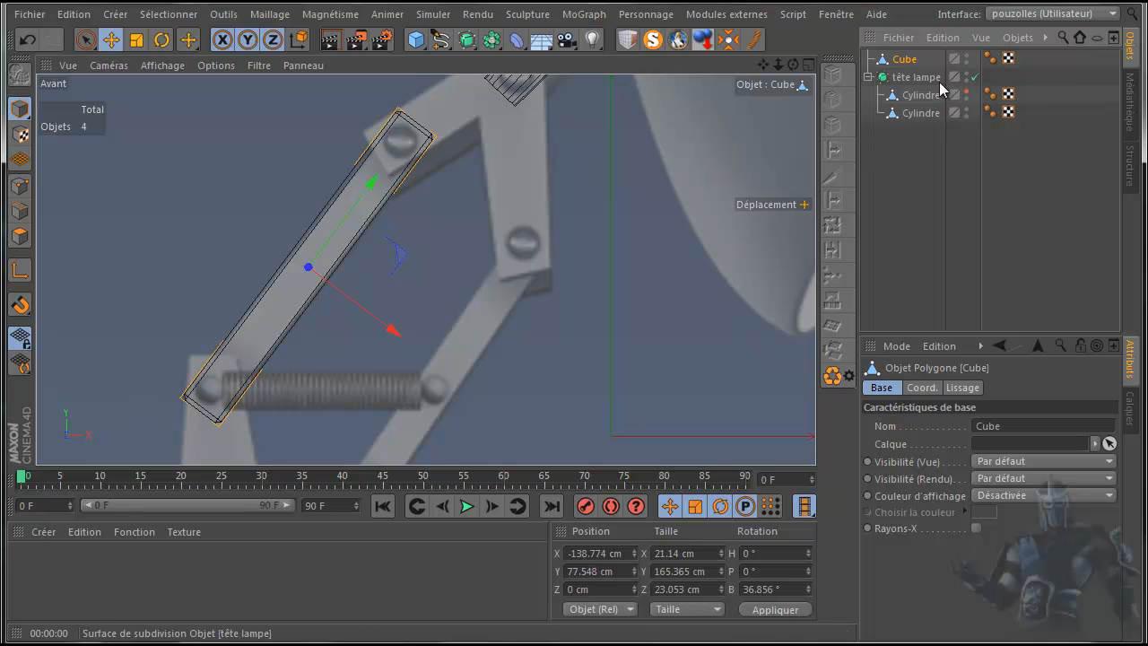
left_click_drag(903, 61, 908, 83, "ctrl")
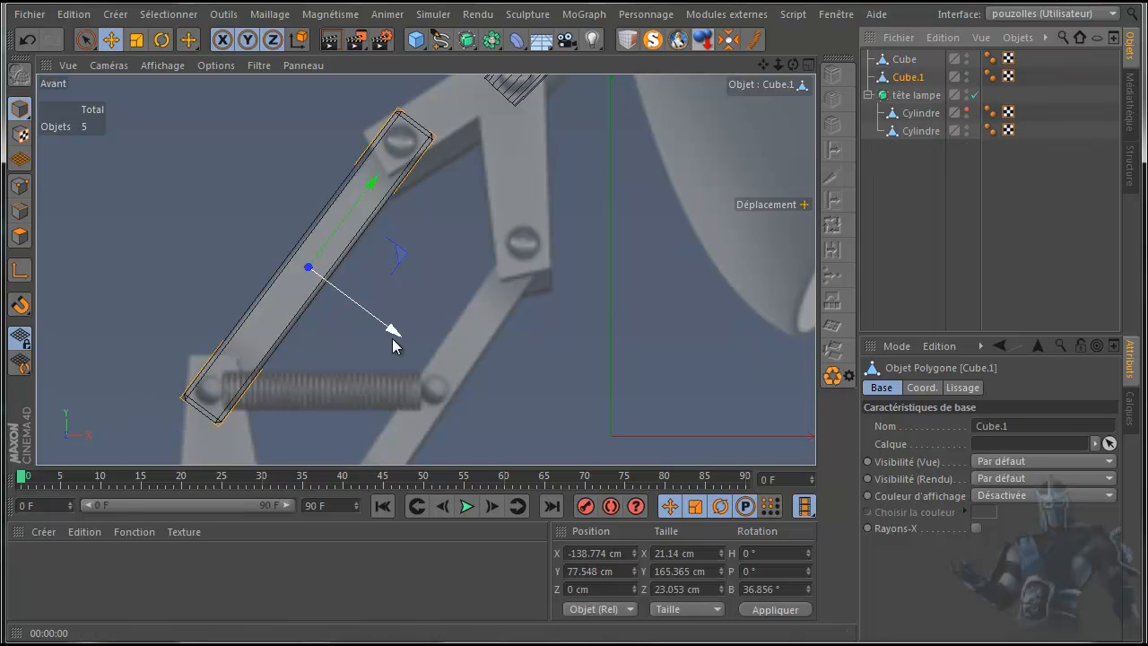
- Fit the duplicate over the reference's second, parallel arm, at about X -79 cm, Y 29 cm, with a bank rotation of about 34.2°
left_click_drag(393, 329, 516, 438)
left_click_drag(764, 64, 574, 350)
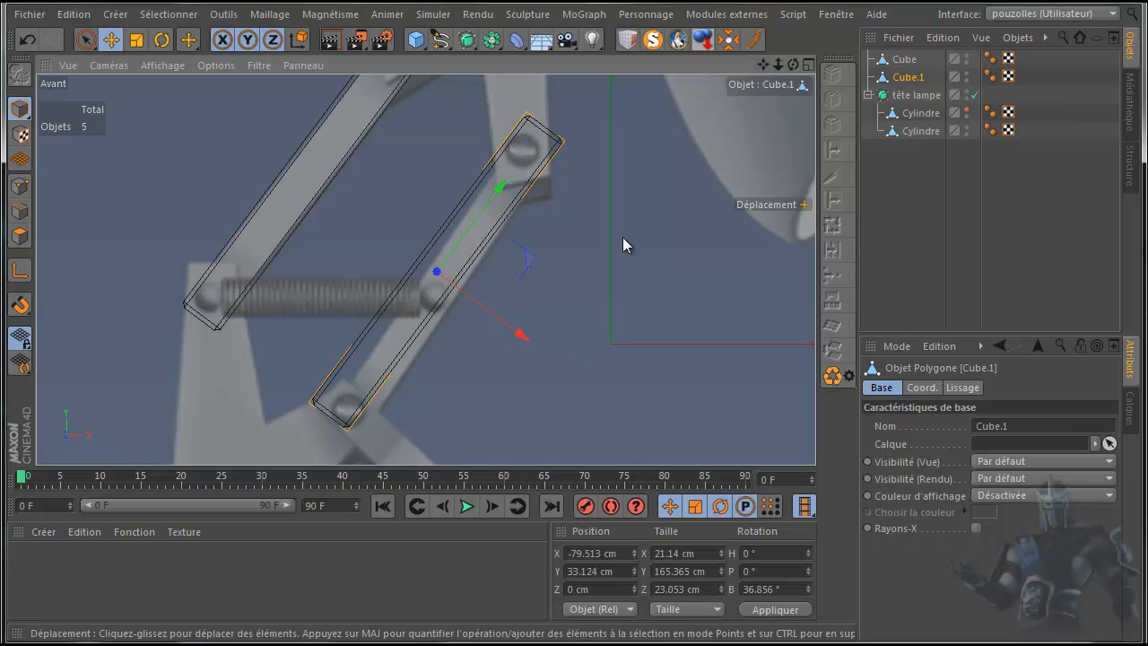
left_click(162, 40)
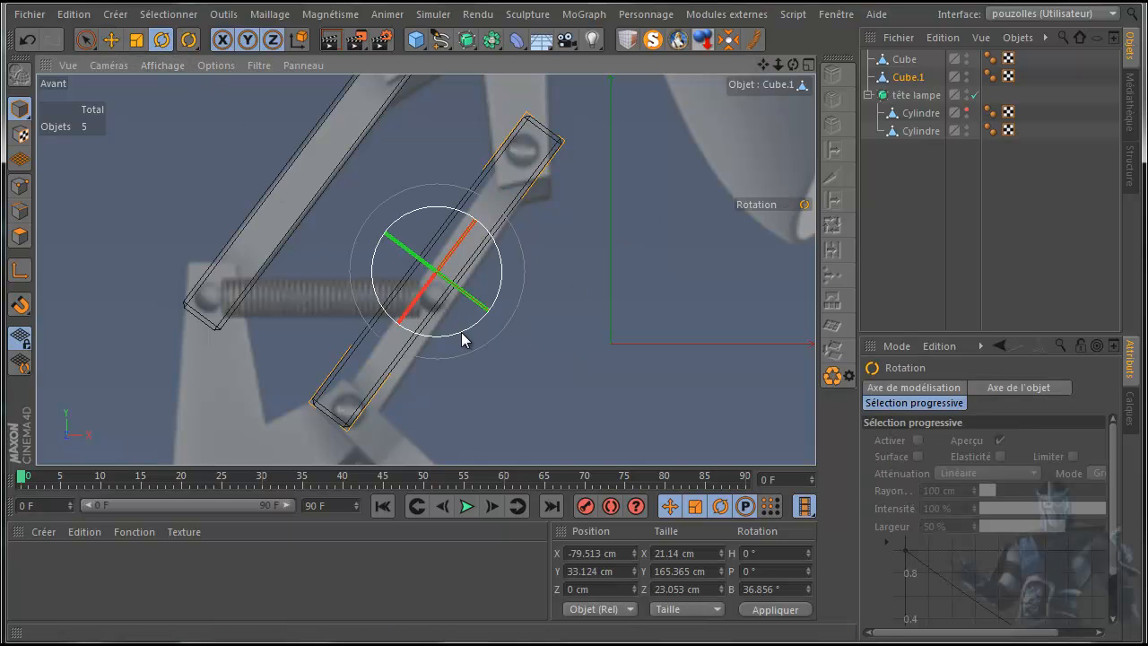
left_click_drag(463, 338, 466, 340)
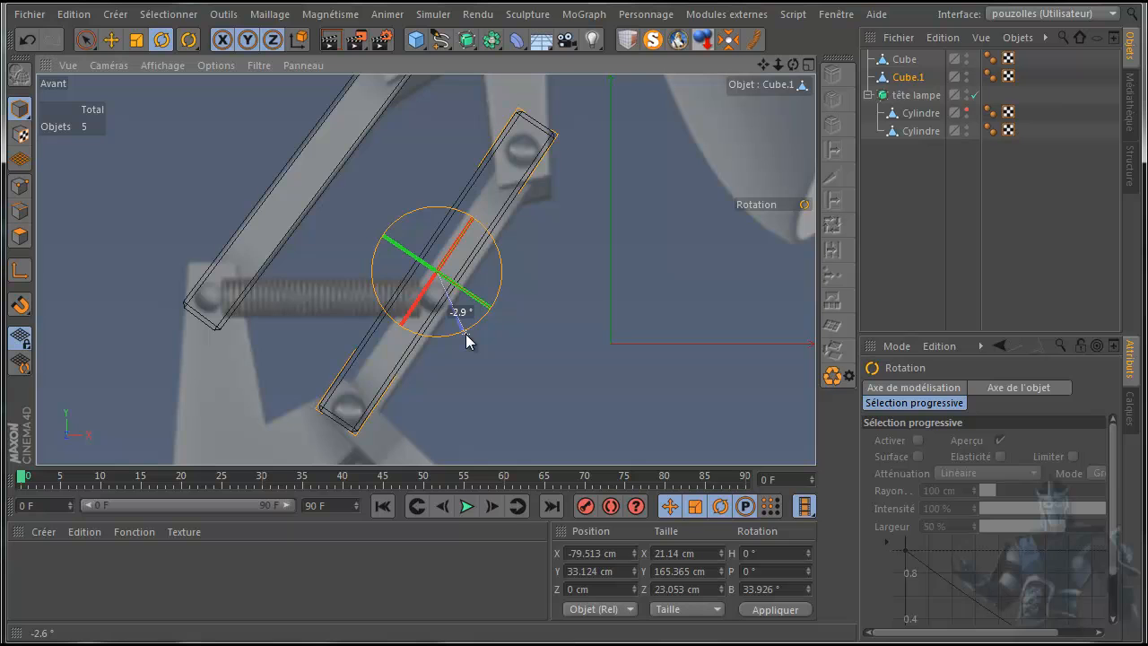
left_click_drag(467, 339, 523, 329)
left_click(111, 40)
left_click_drag(503, 190, 495, 194)
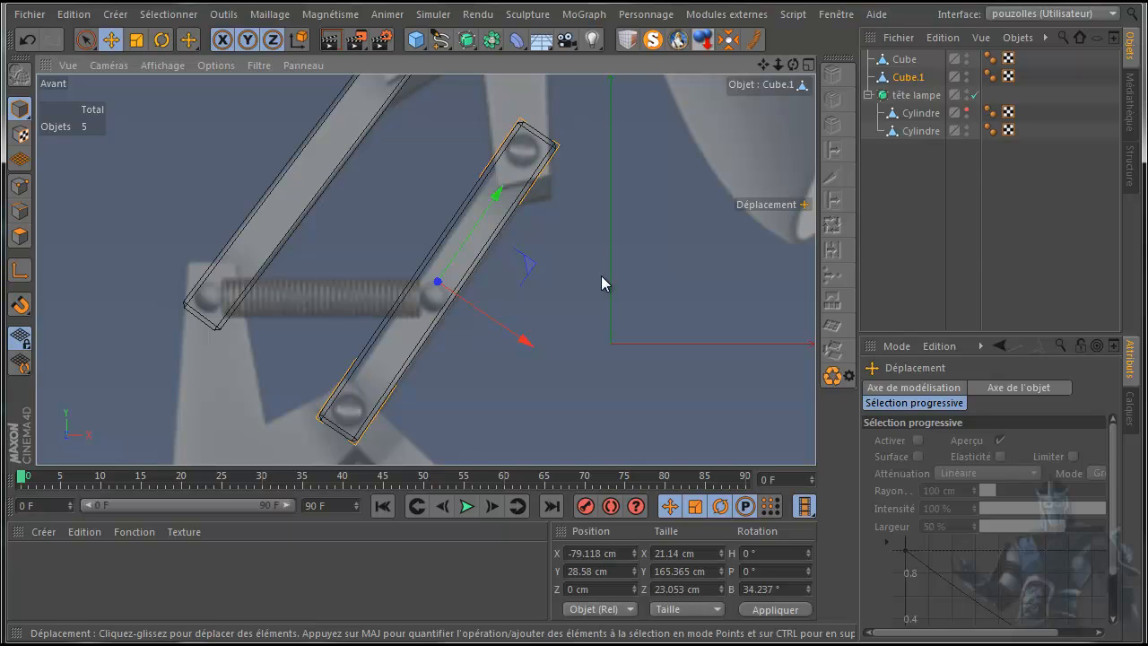
- Group the two arm cubes and name the group "articulation H"
left_click_drag(1029, 52, 892, 78)
right_click(897, 77)
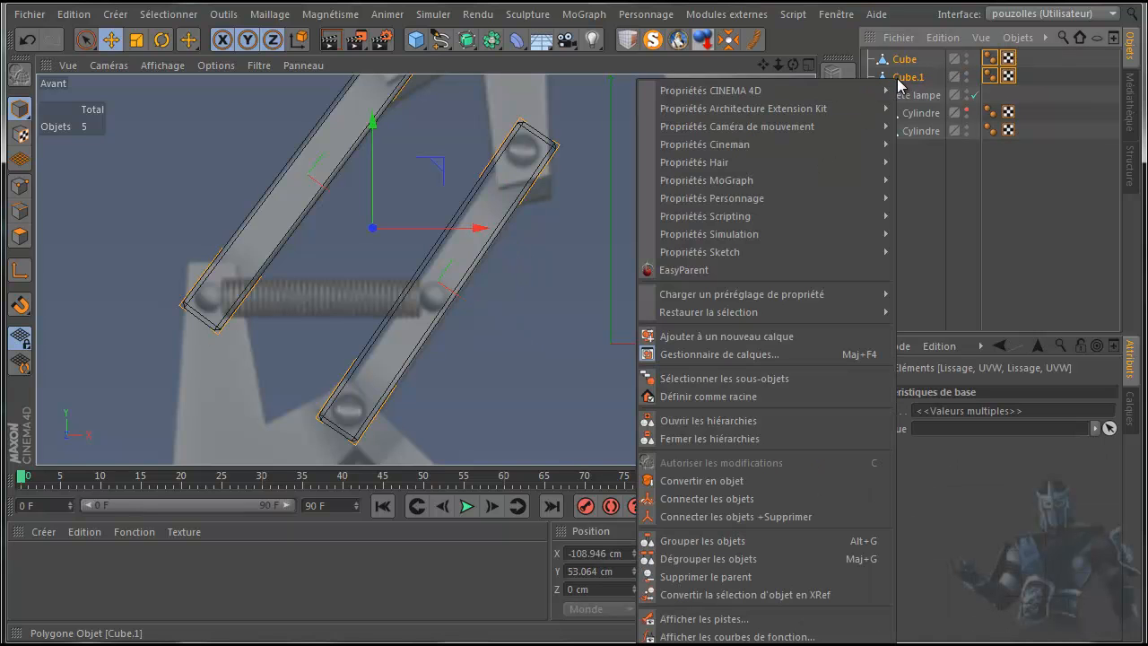
left_click(707, 541)
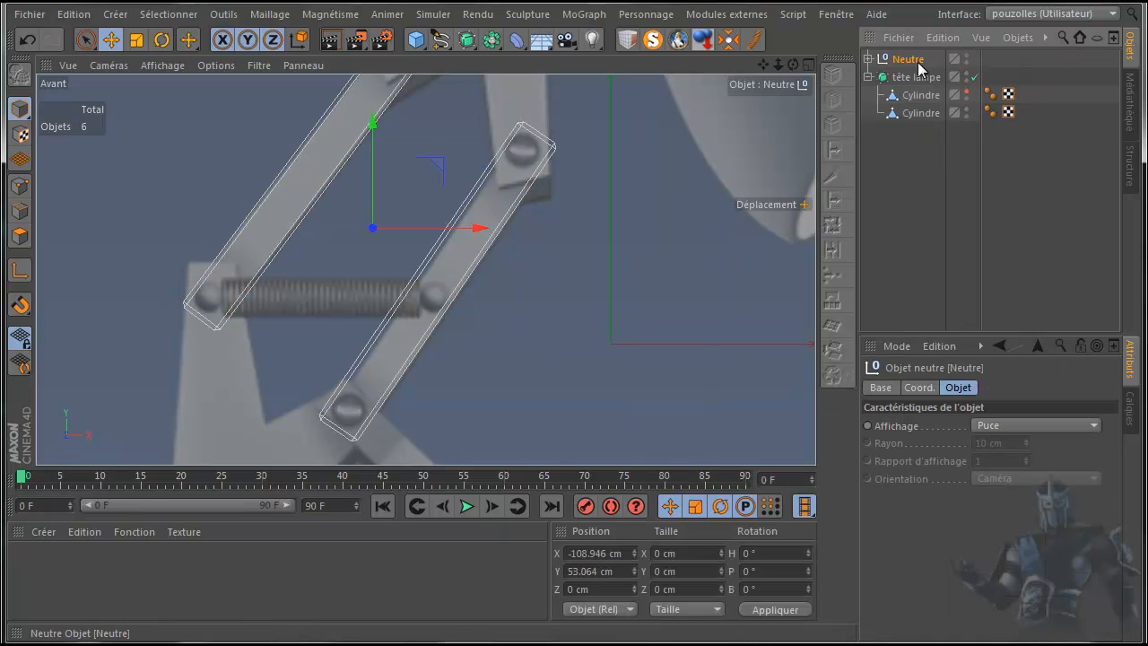
double_click(908, 60)
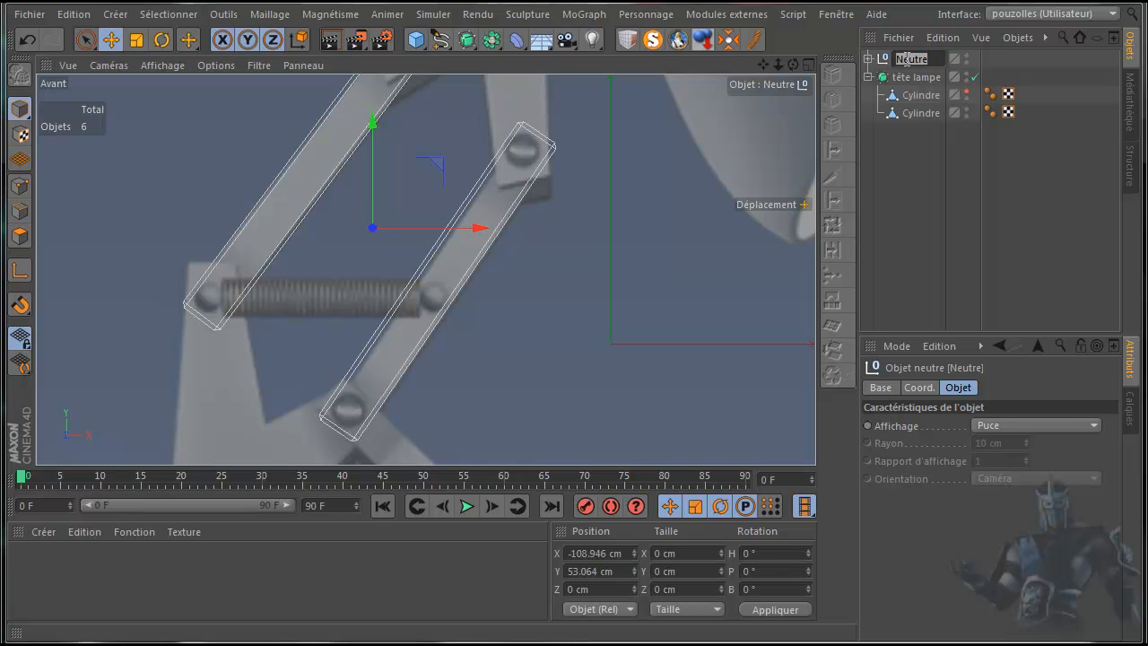
type("artic")
type("ulatio")
type("n")
type(" H")
key("Return")
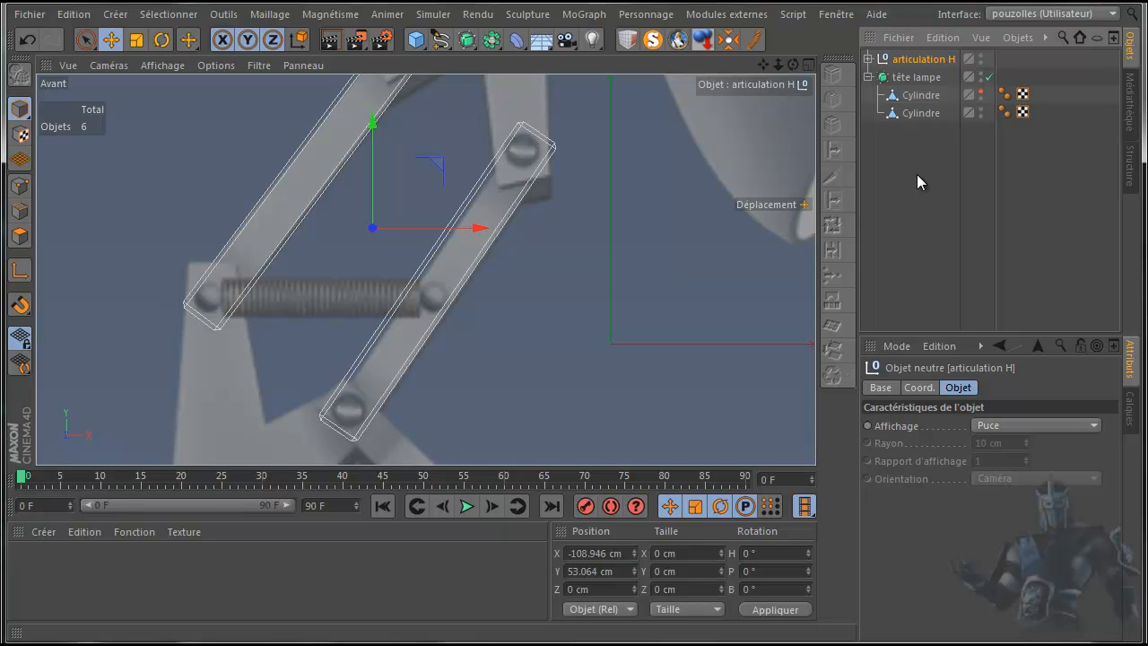
- Show the lamp head's hidden cylinder and trace the reference's V-shaped bracket with a closed seven-point linear spline
left_click(982, 92)
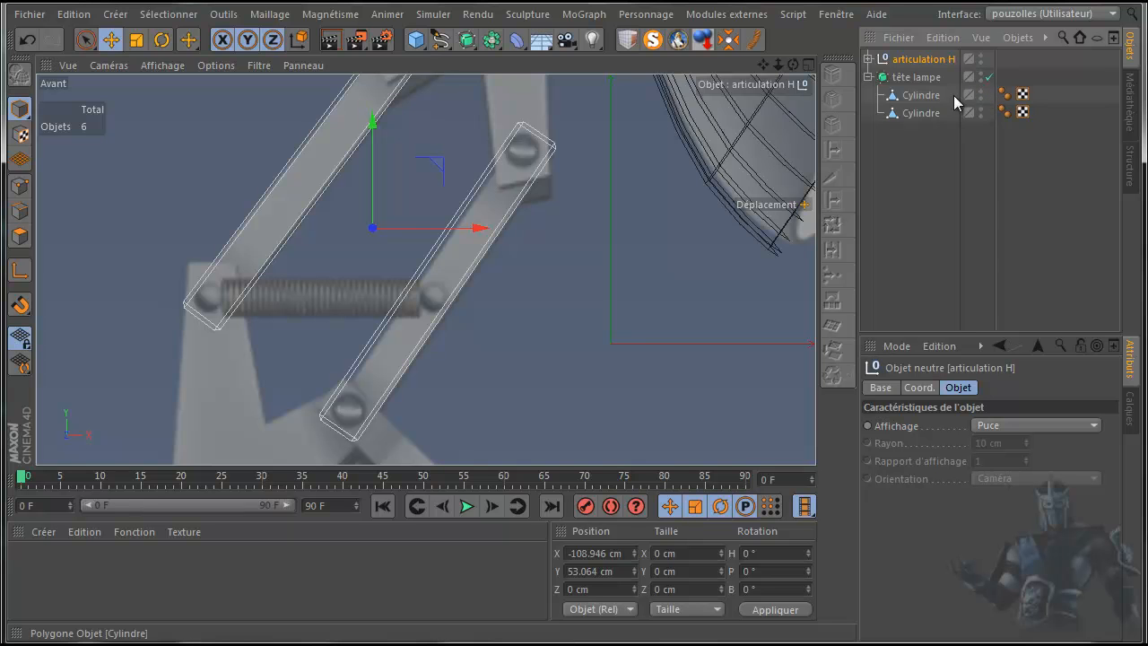
left_click_drag(765, 66, 574, 353)
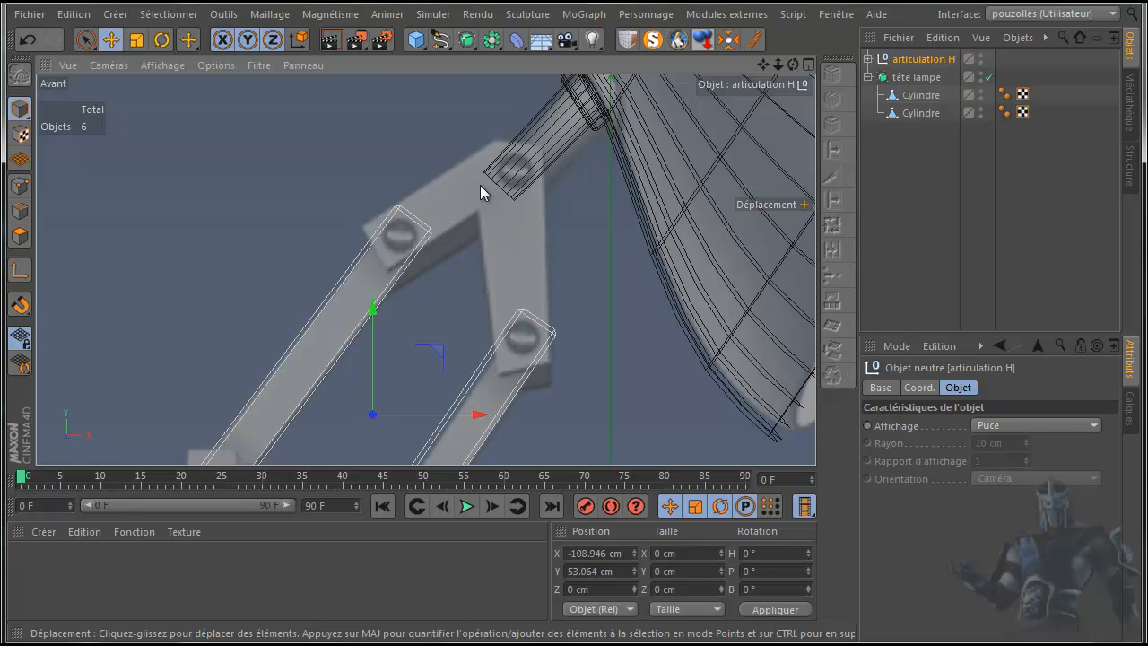
left_click(439, 40)
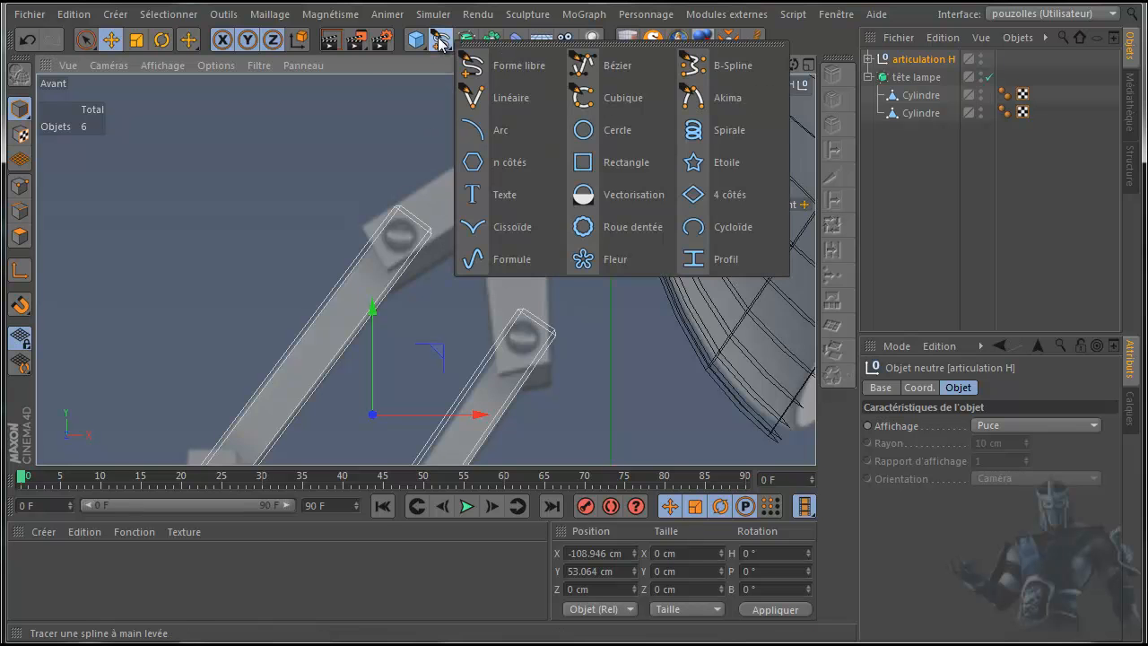
left_click(520, 104)
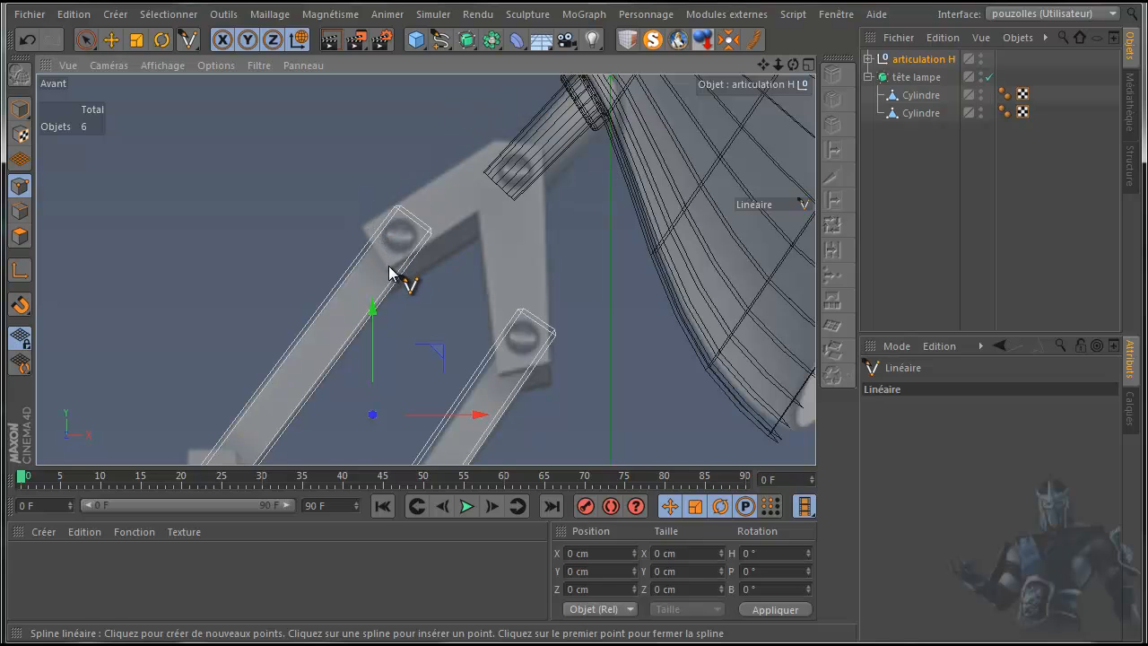
left_click(496, 138)
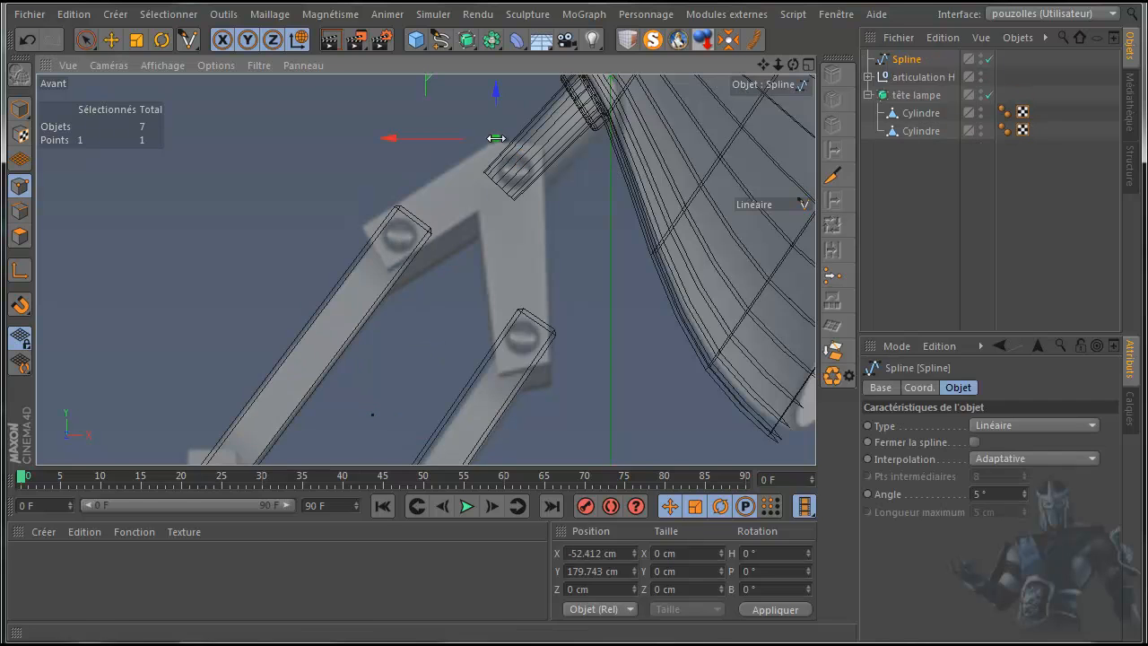
left_click(541, 145)
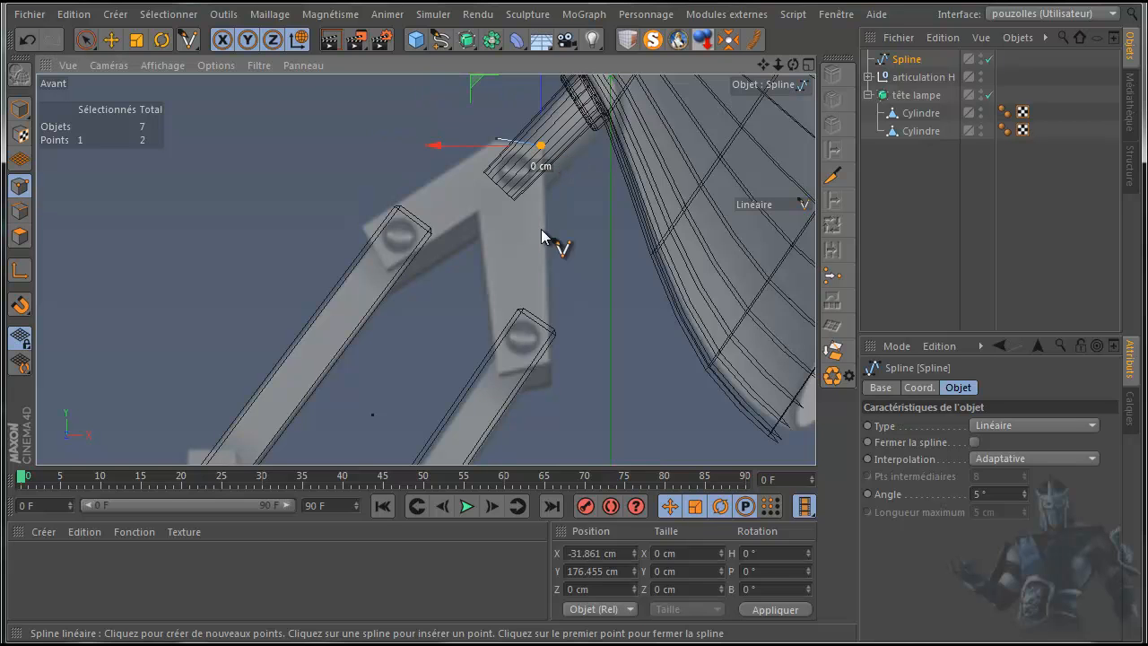
left_click(550, 359)
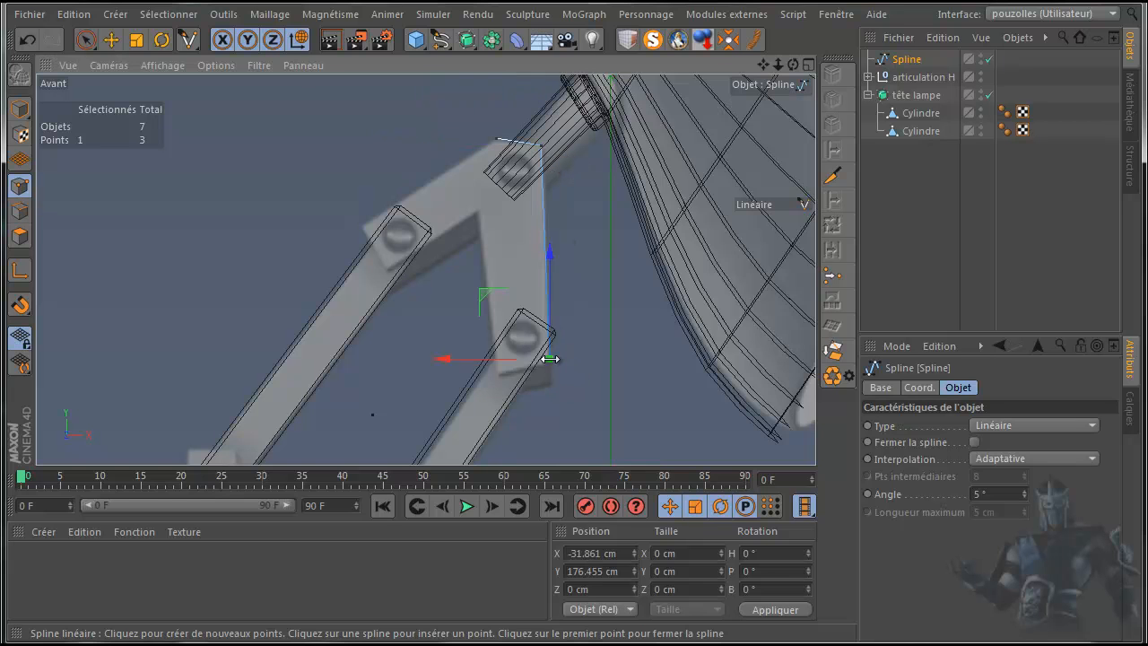
left_click(500, 371)
left_click(478, 211)
left_click(388, 267)
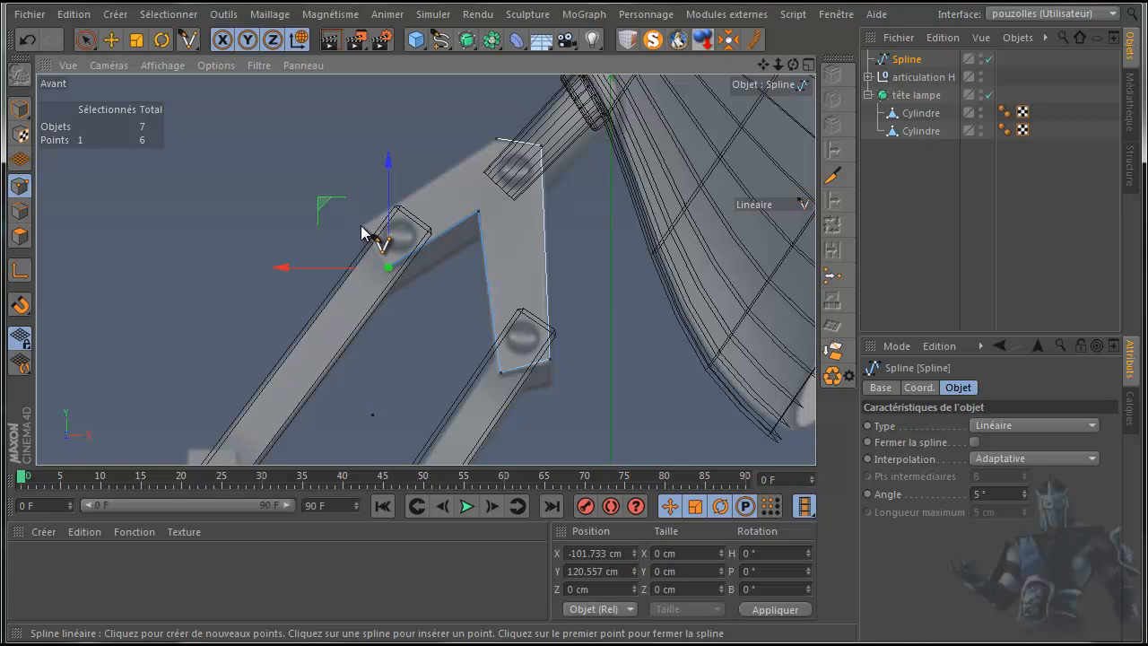
left_click(361, 225)
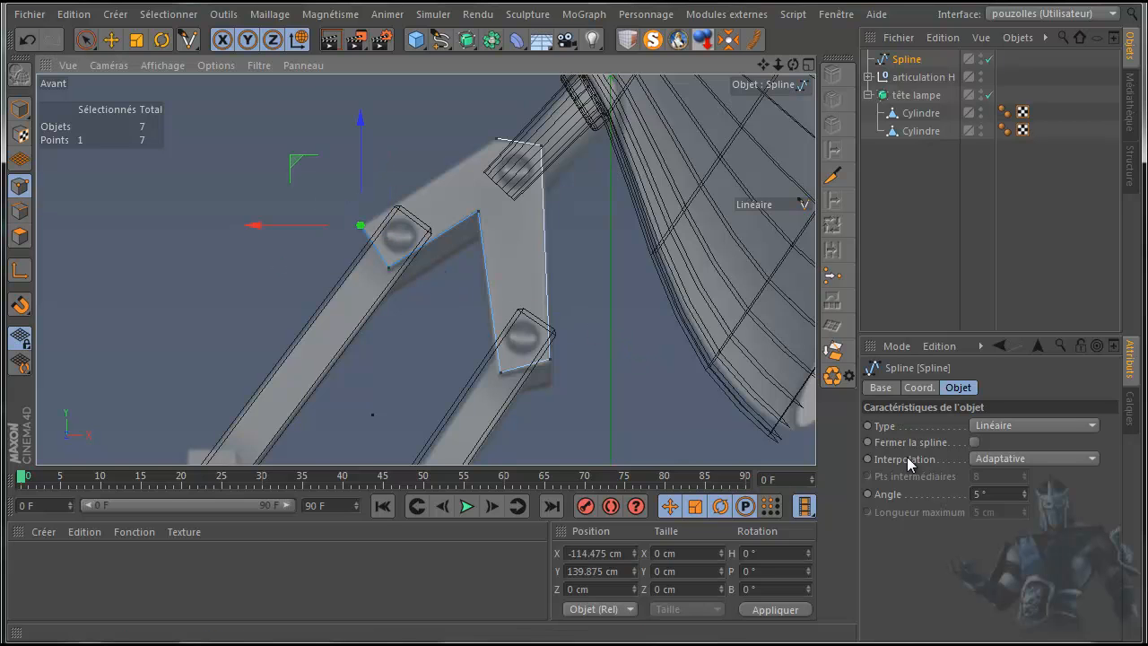
left_click(975, 443)
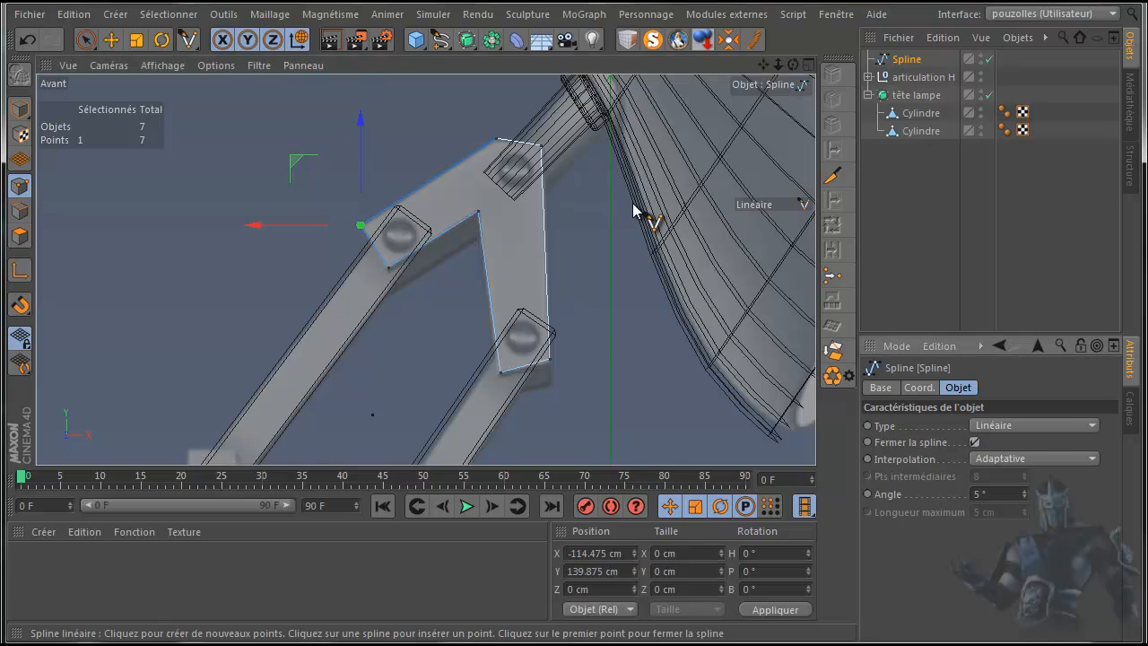
- Add an Extrude object, nest the bracket spline inside it, and show the extruded bracket in the perspective view
left_click(20, 109)
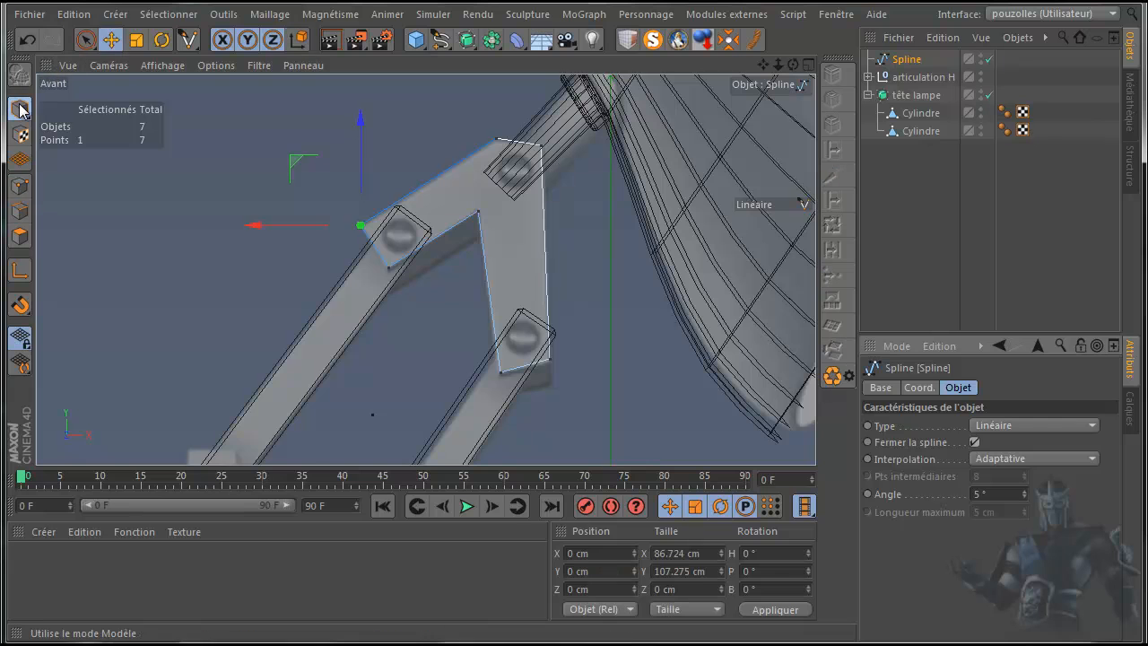
left_click(109, 40)
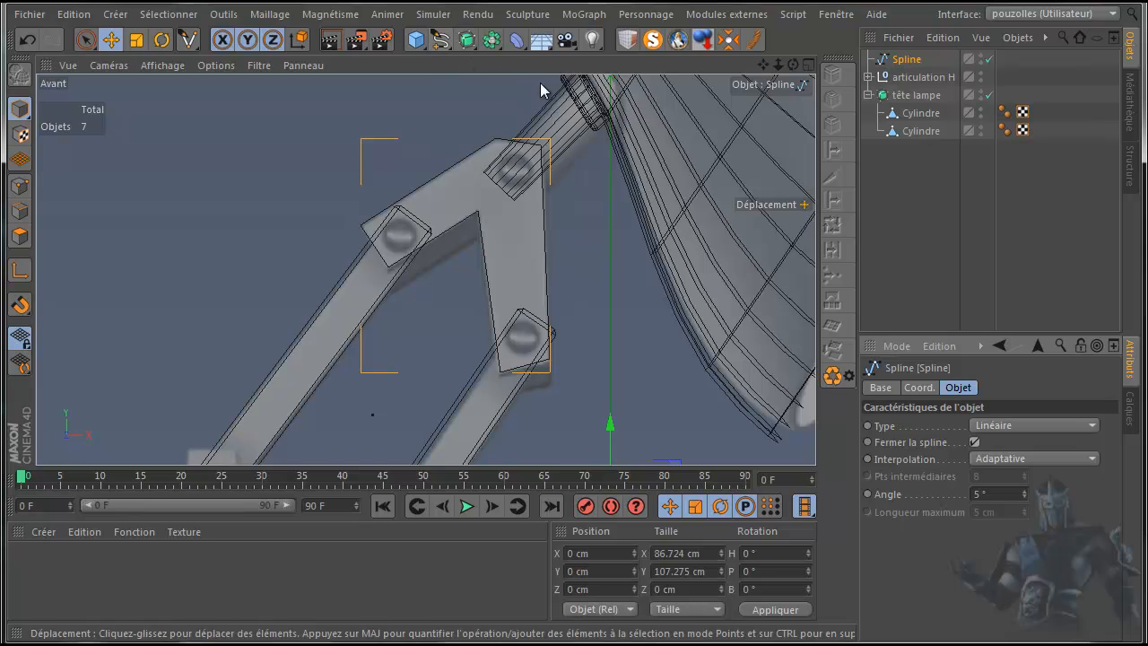
left_click(907, 60)
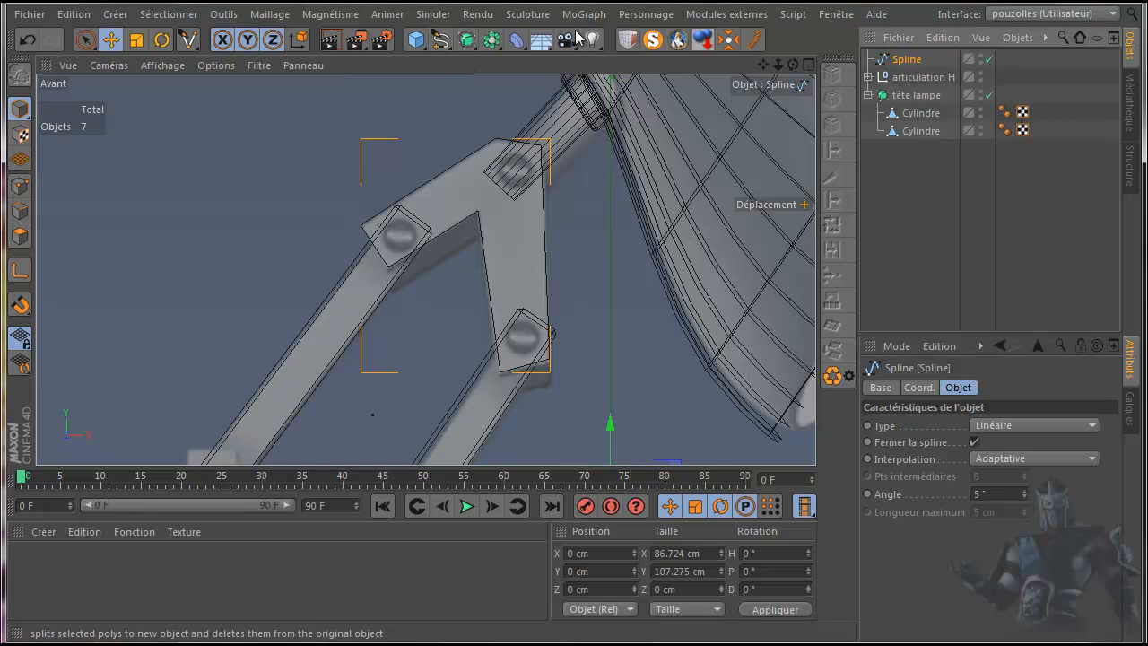
left_click(466, 39)
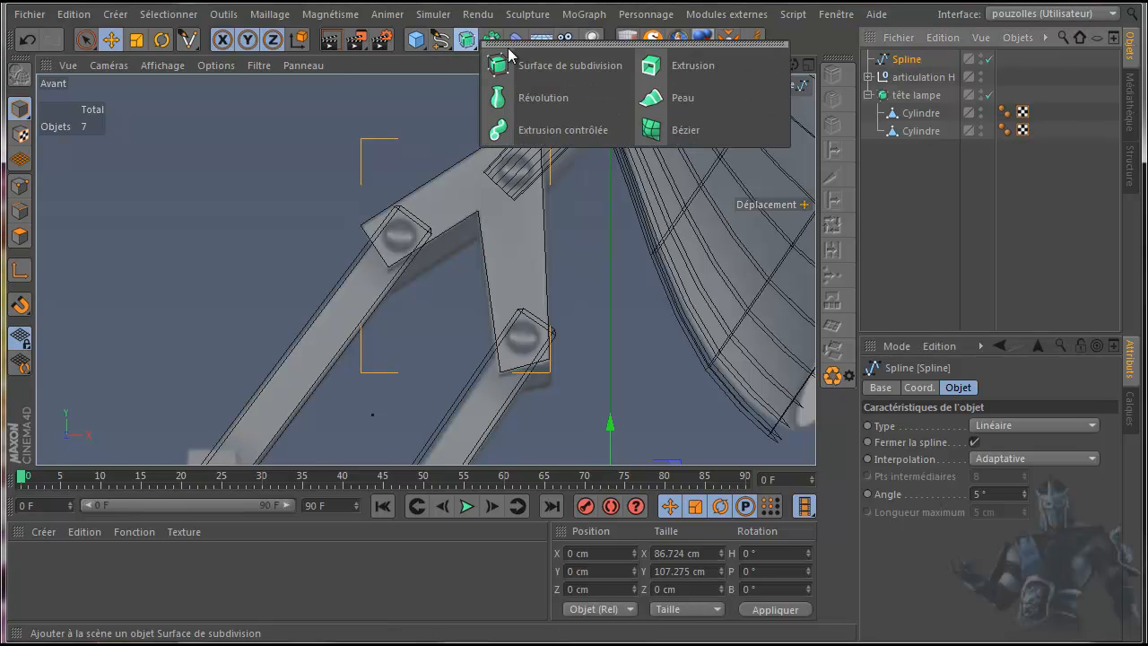
left_click(703, 71)
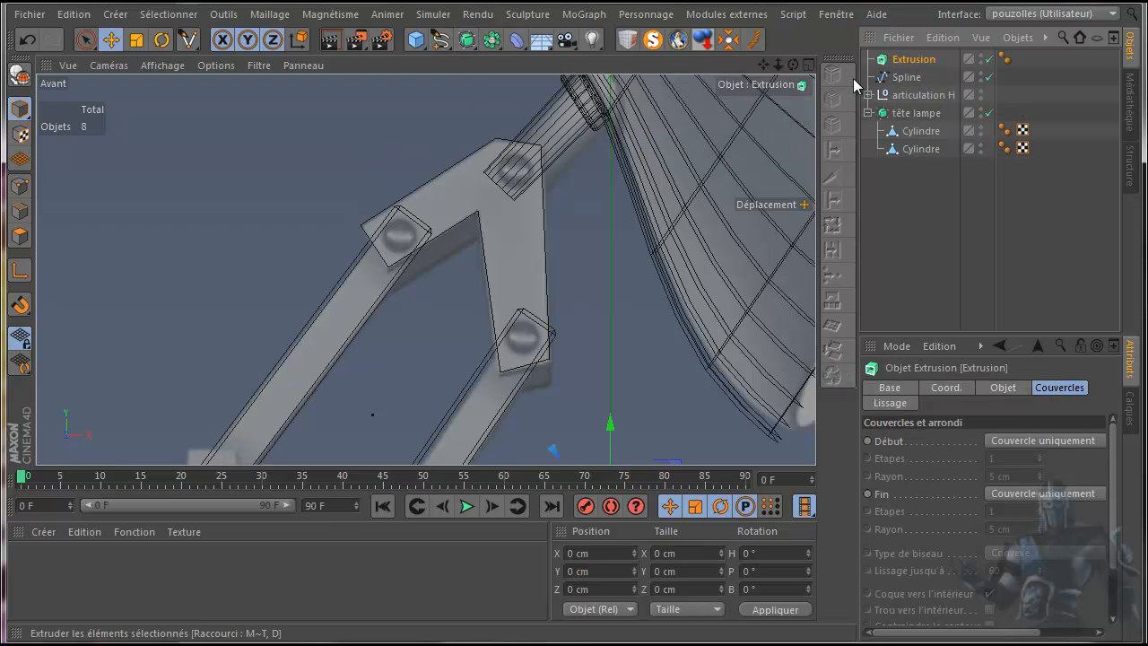
left_click_drag(909, 81, 911, 61)
left_click(909, 65)
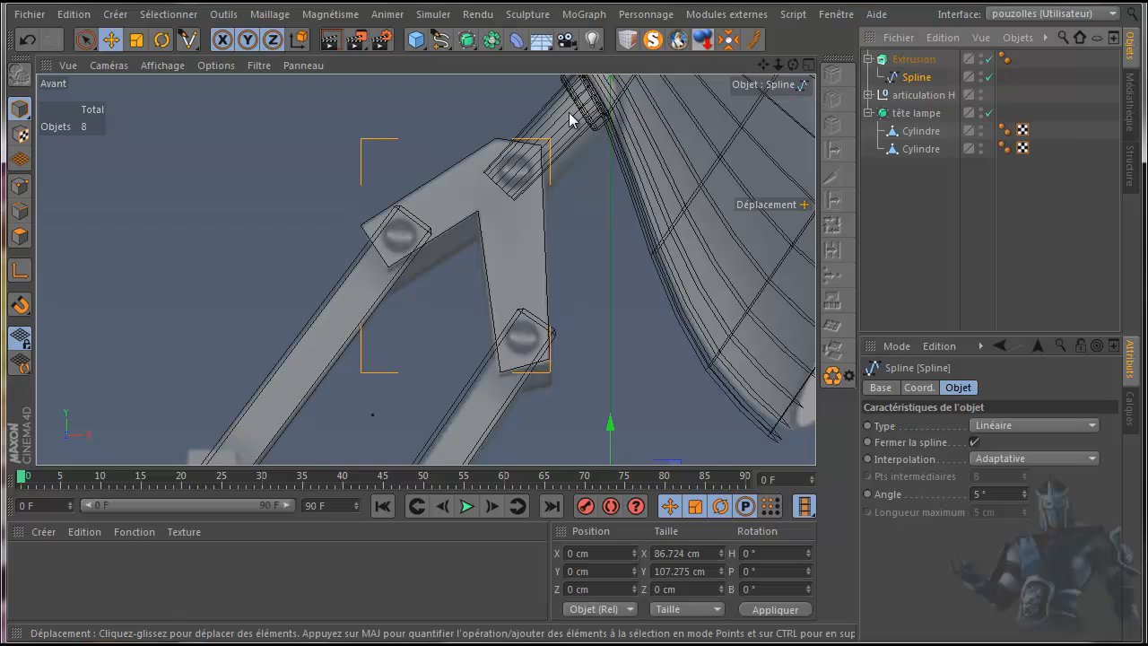
middle_click(291, 162)
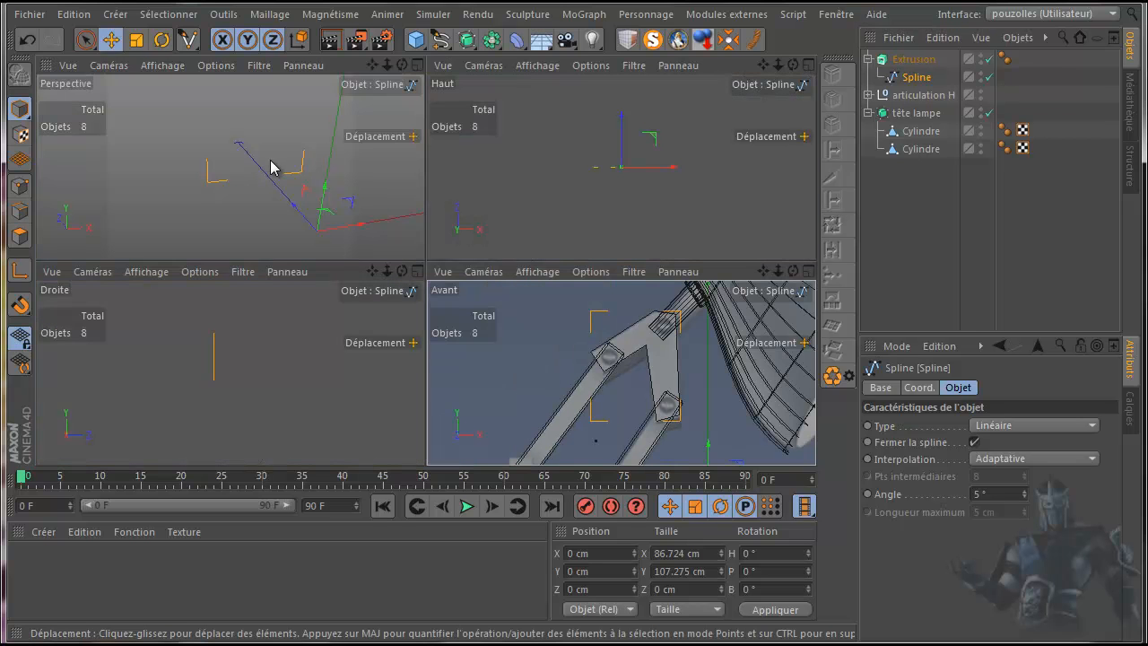
middle_click(269, 167)
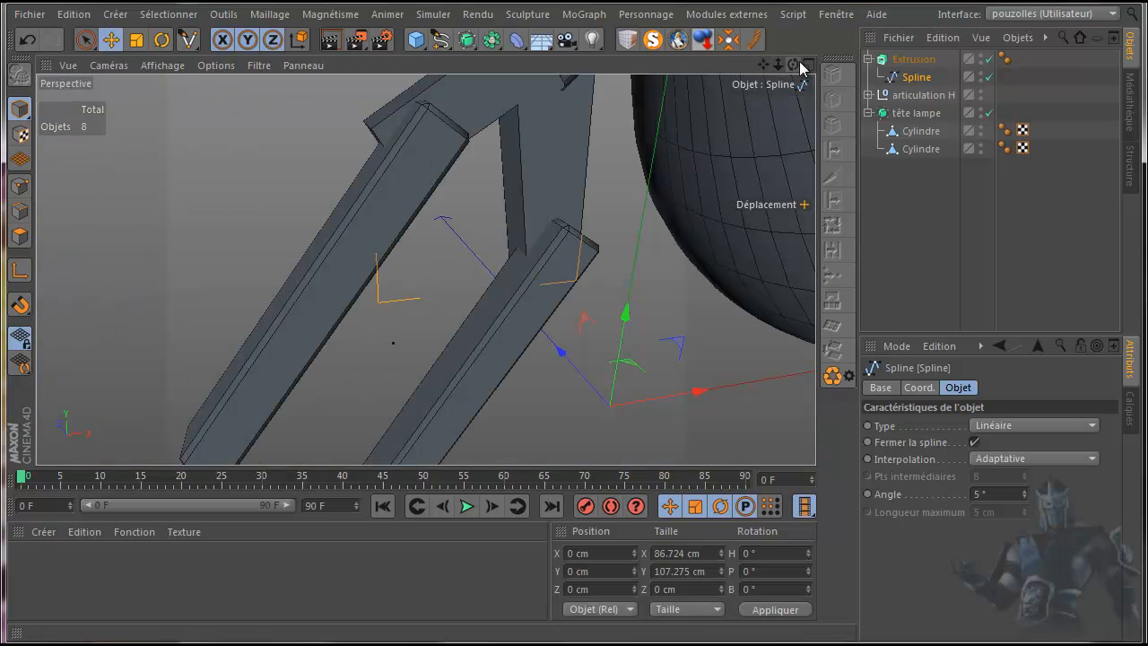
- View the bracket edge-on in the perspective view and examine the lamp's joint brackets in the reference render in Windows Photo Viewer
left_click_drag(793, 64, 619, 355)
scroll(633, 144, "down", 2)
scroll(632, 143, "down", 2)
left_click_drag(763, 65, 573, 356)
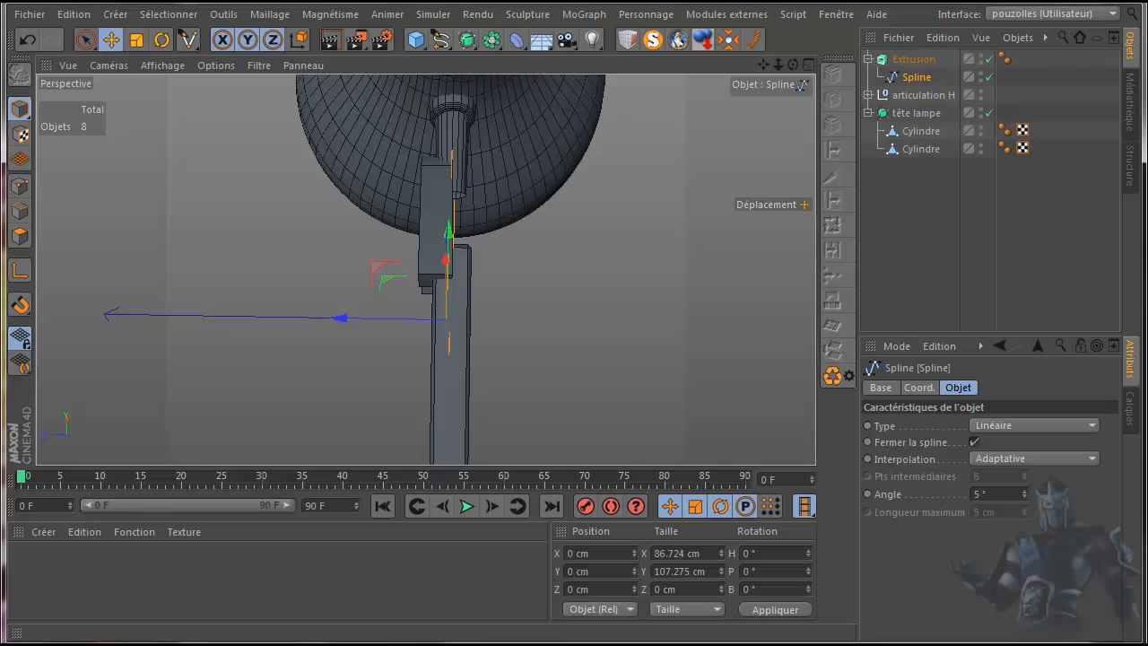
key("alt+Tab")
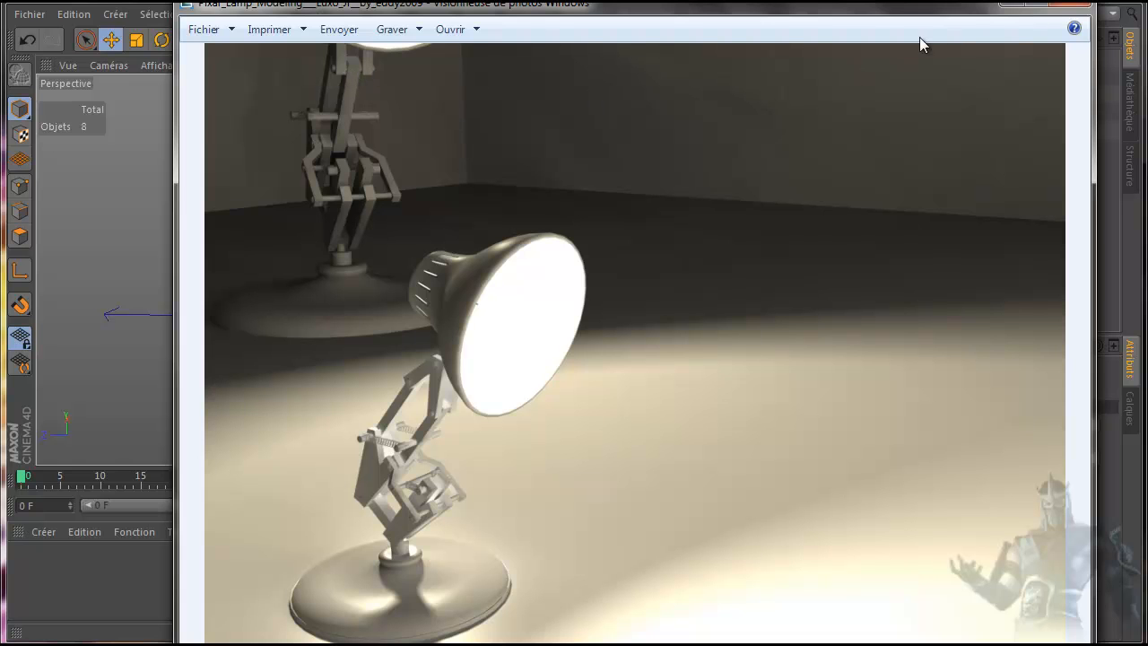
left_click(1019, 6)
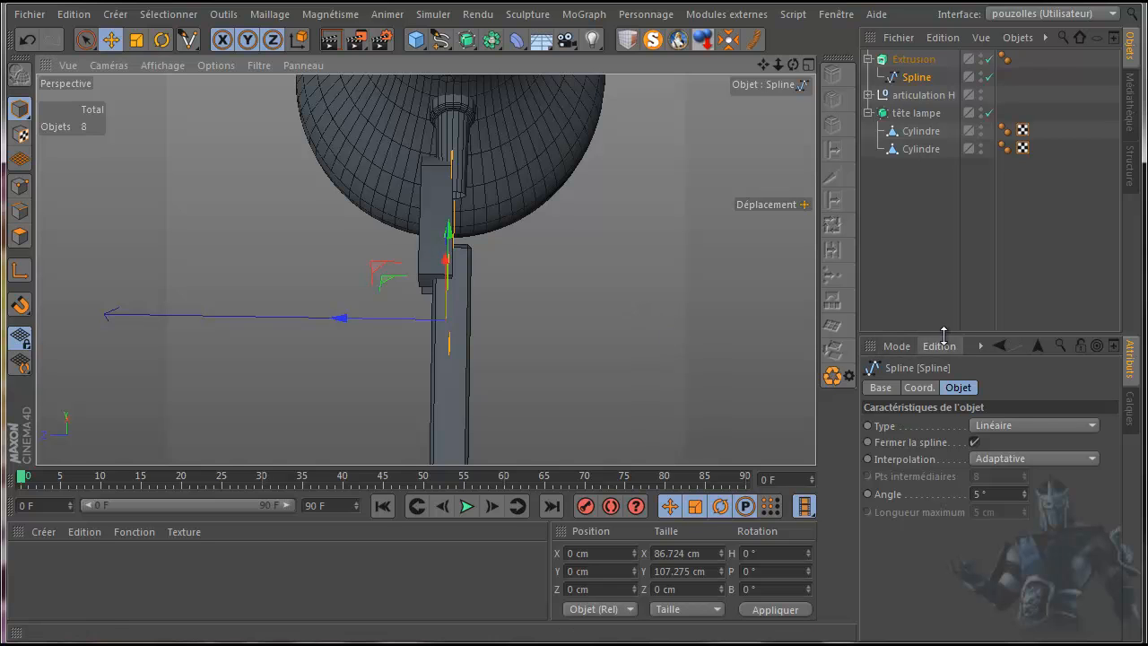
- Set the bracket's extrusion depth to 17 cm along Z
left_click(917, 60)
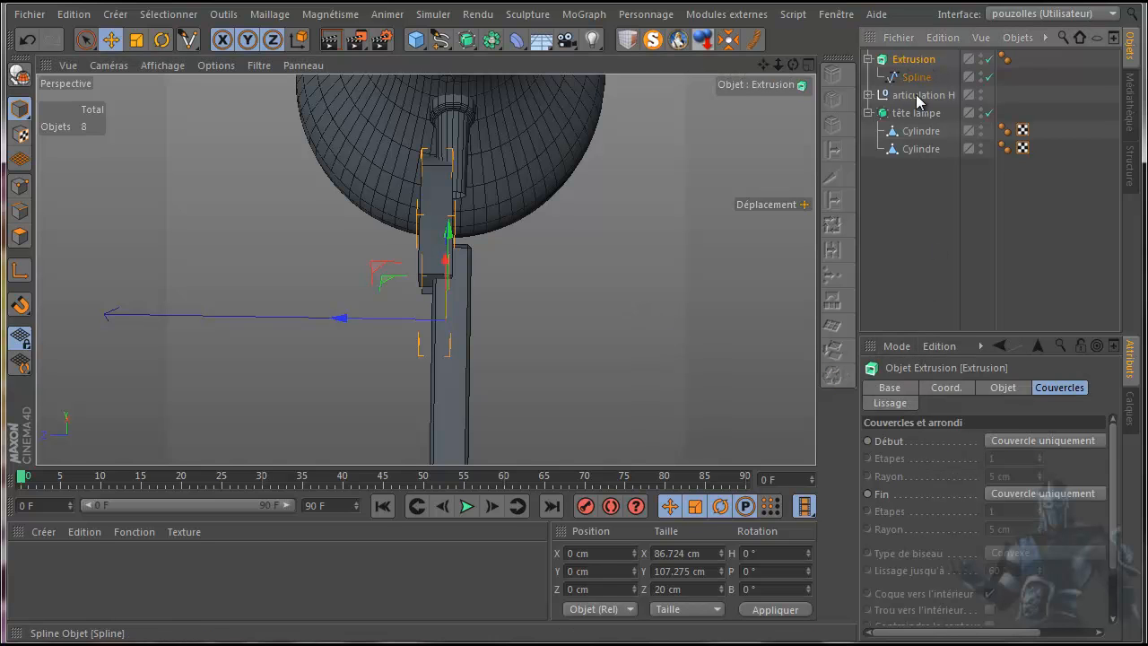
left_click(999, 387)
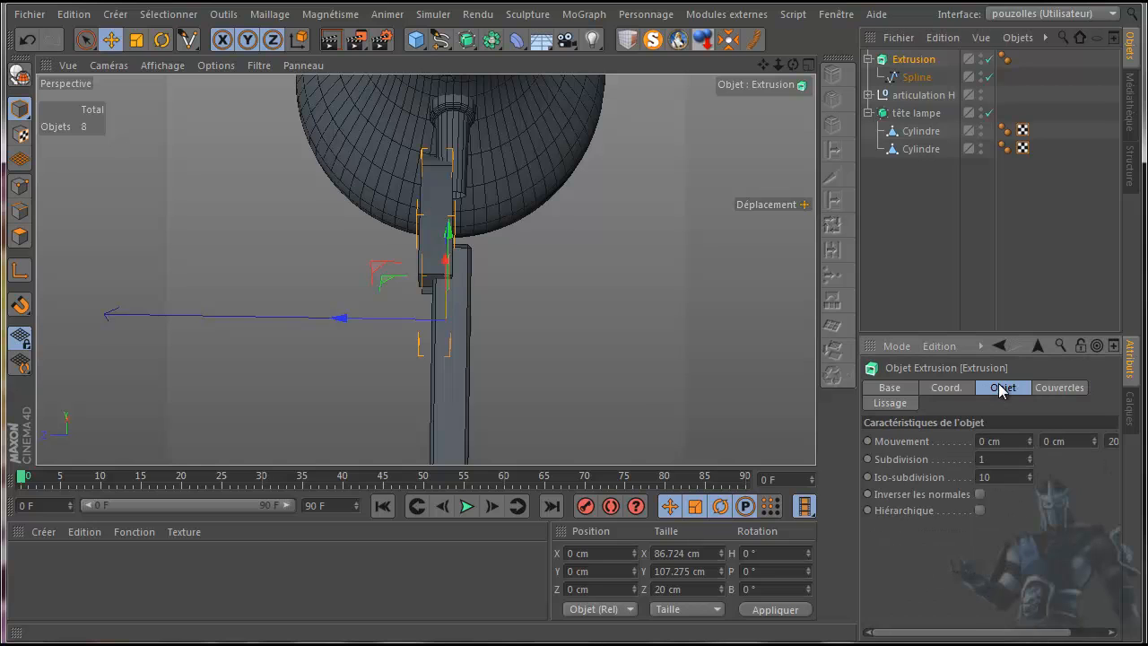
left_click_drag(969, 633, 1005, 633)
left_click(1113, 443)
left_click(1113, 443)
left_click(1113, 443)
left_click(1113, 443)
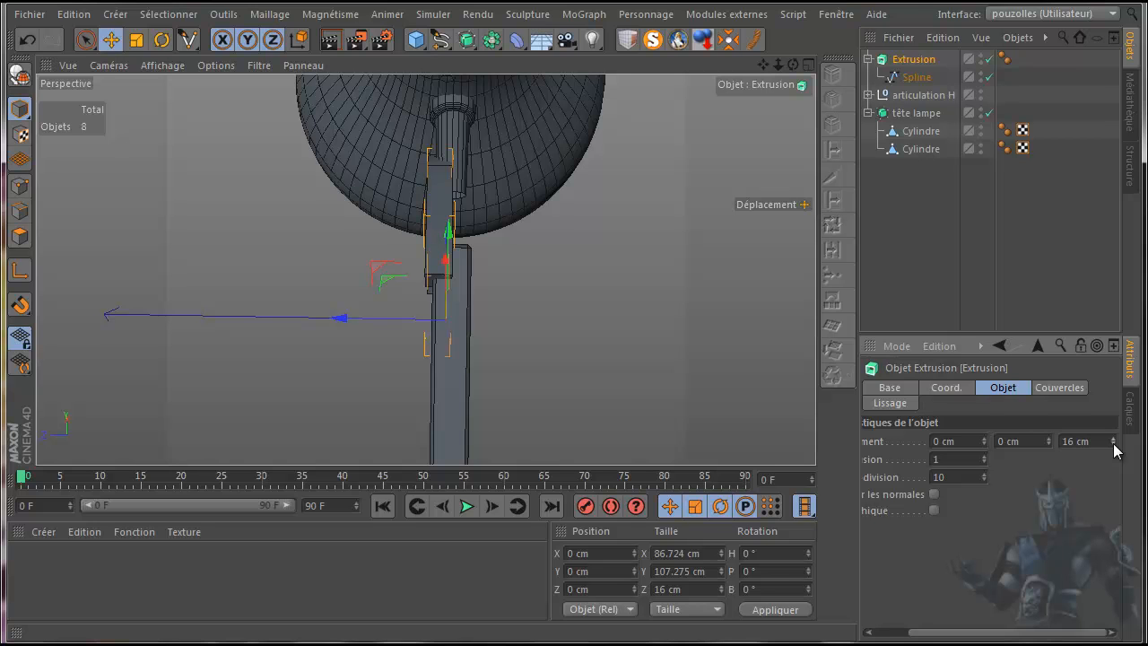
left_click(1113, 443)
left_click(1115, 439)
left_click(1115, 439)
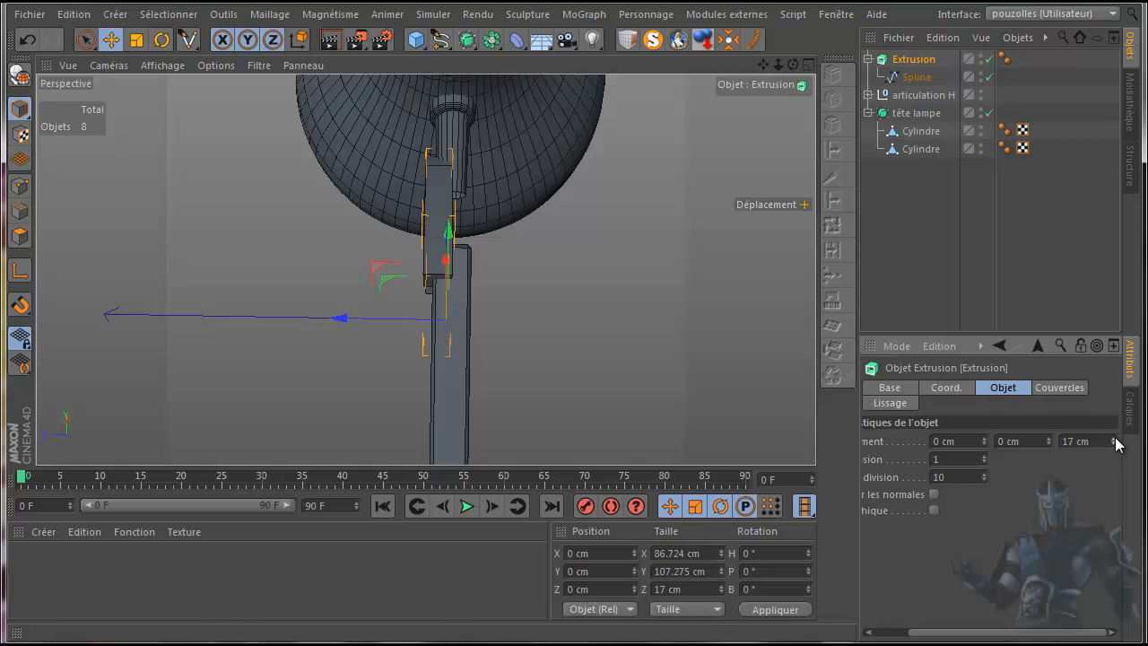
- Hide the lamp head and show the bracket over the reference in the front view
middle_click(345, 280)
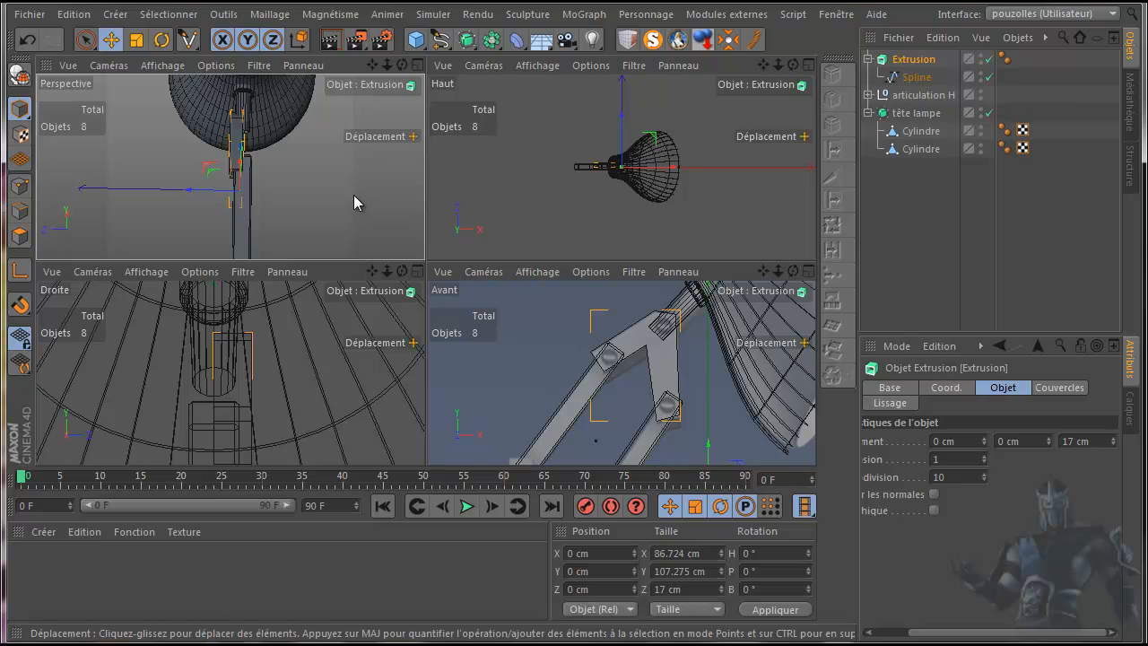
middle_click(308, 350)
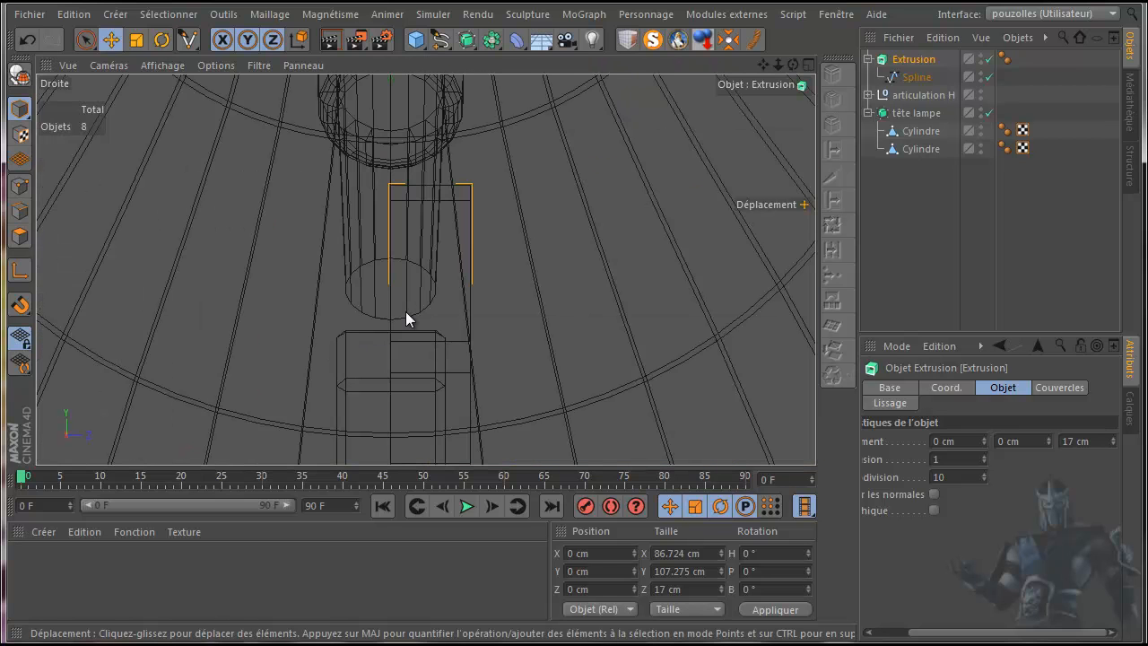
left_click(981, 110)
left_click_drag(765, 64, 748, 88)
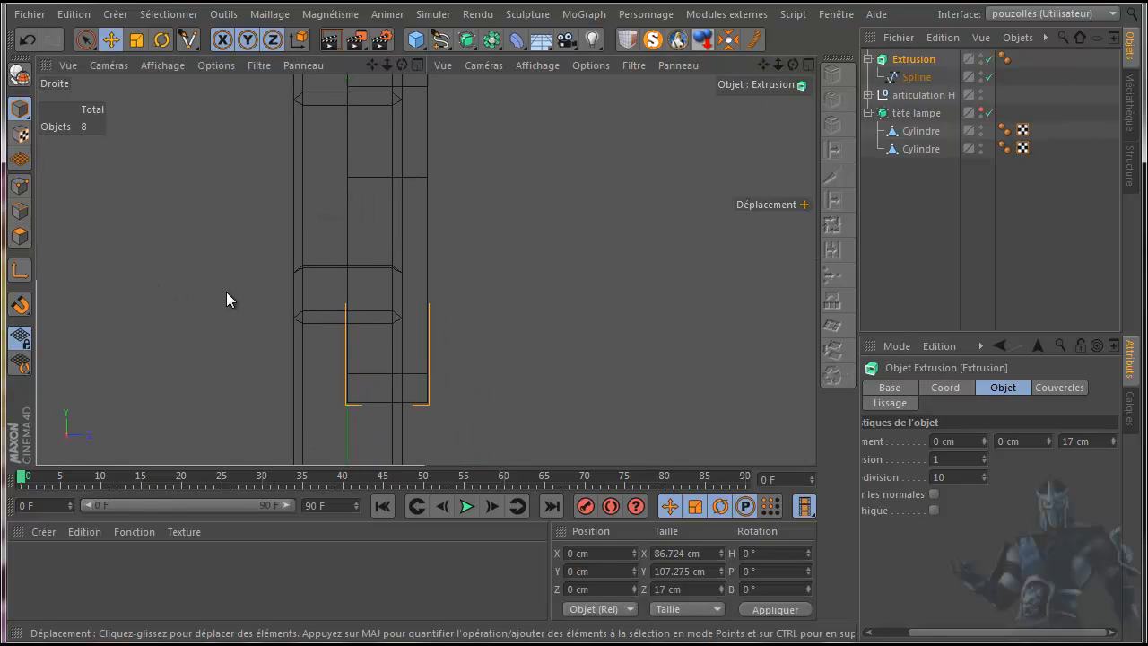
middle_click(226, 299)
middle_click(551, 362)
scroll(549, 365, "down", 2)
left_click_drag(765, 67, 756, 14)
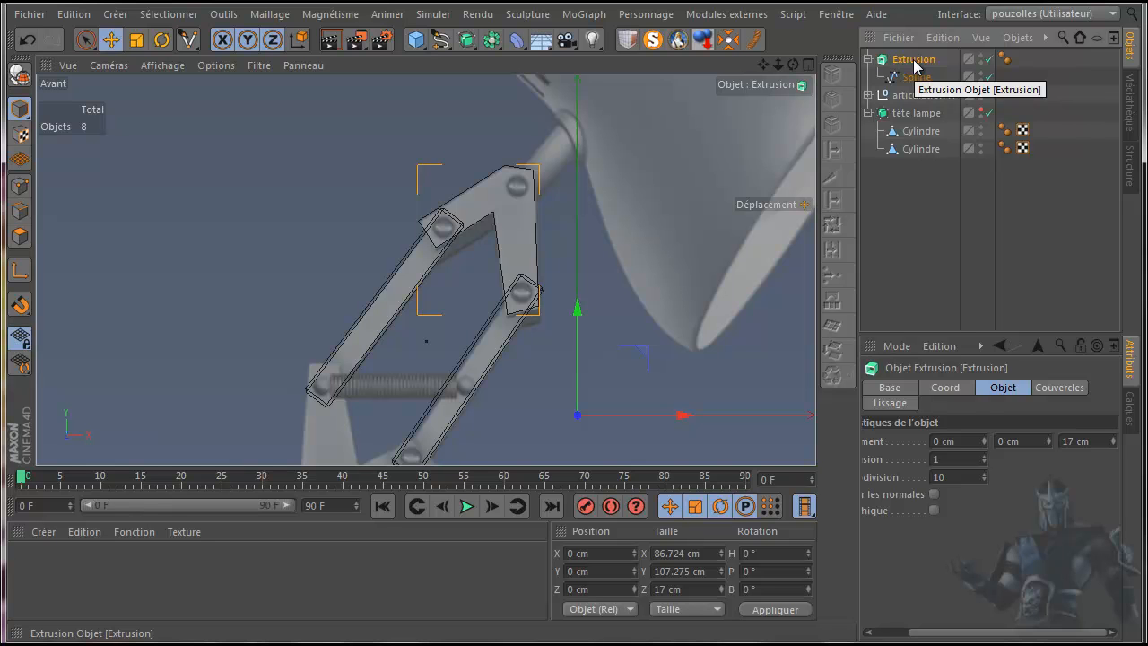
- Move the bracket extrusion's axis onto the reference's upper pivot screw, at about X -43 cm, Y 165 cm
left_click(868, 94)
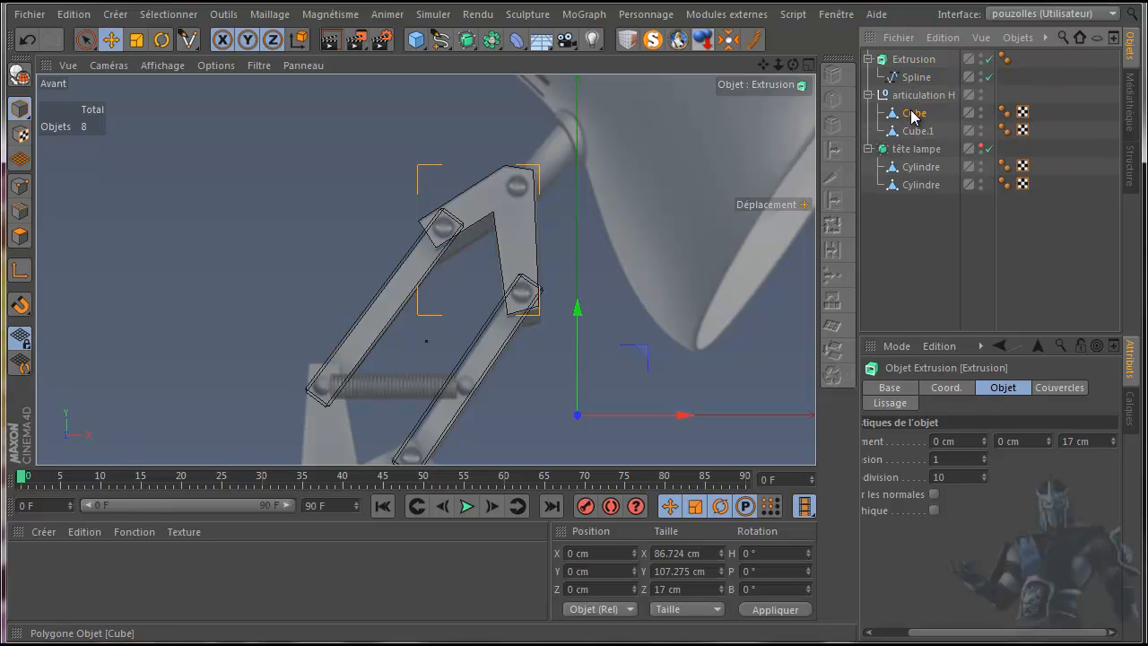
left_click(914, 113)
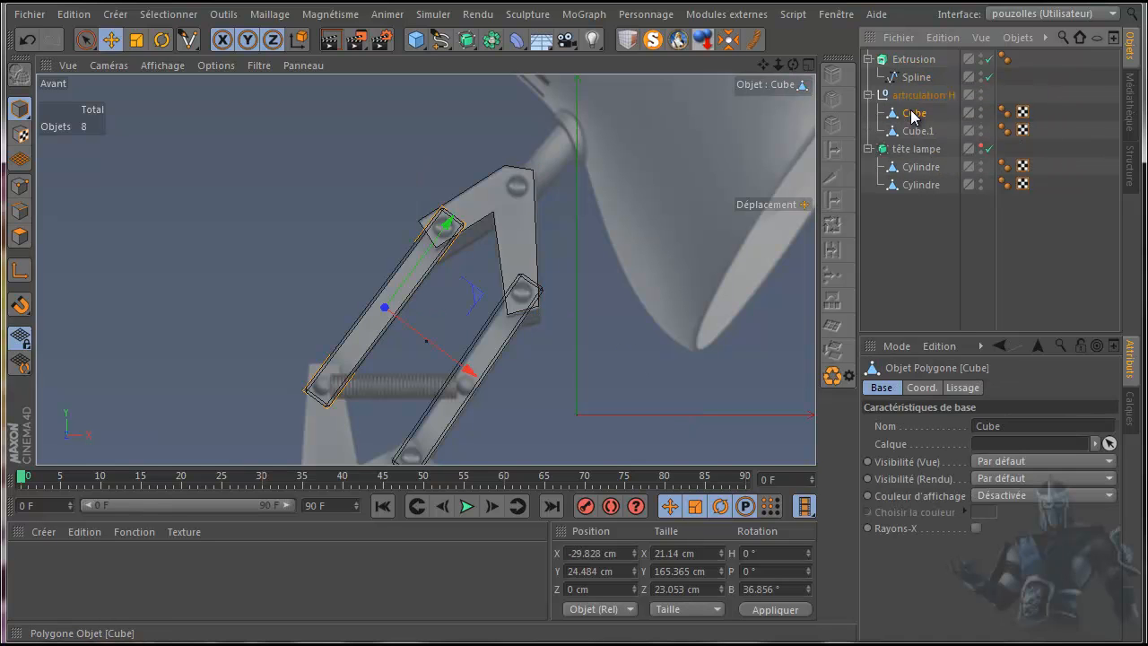
left_click(914, 63)
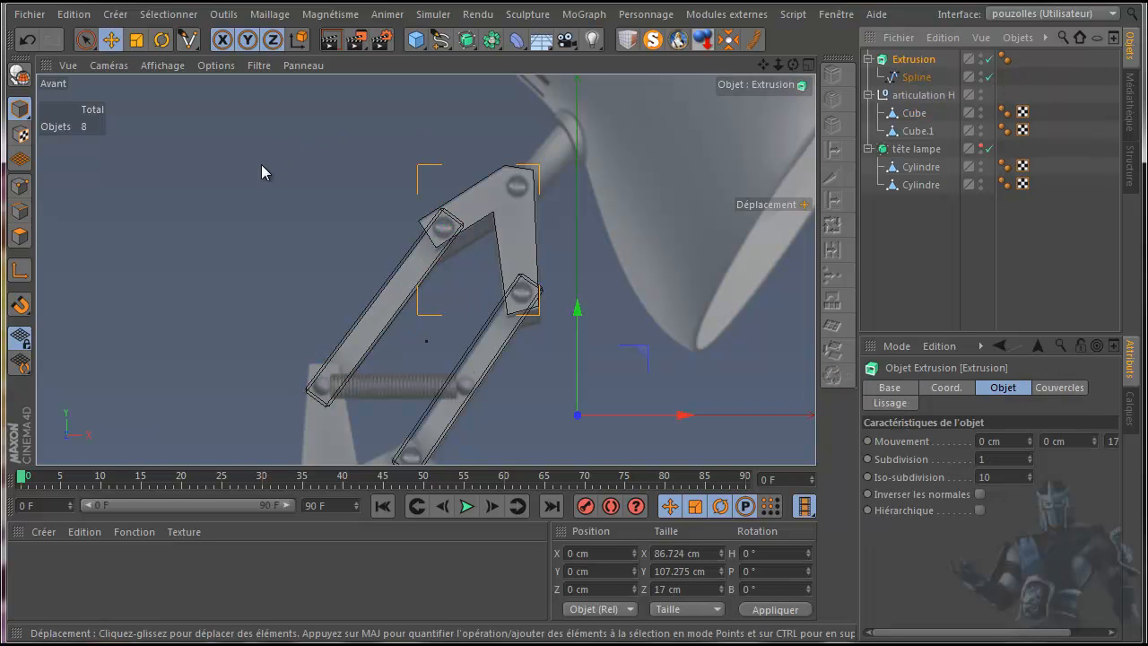
left_click(20, 269)
left_click_drag(638, 350, 583, 128)
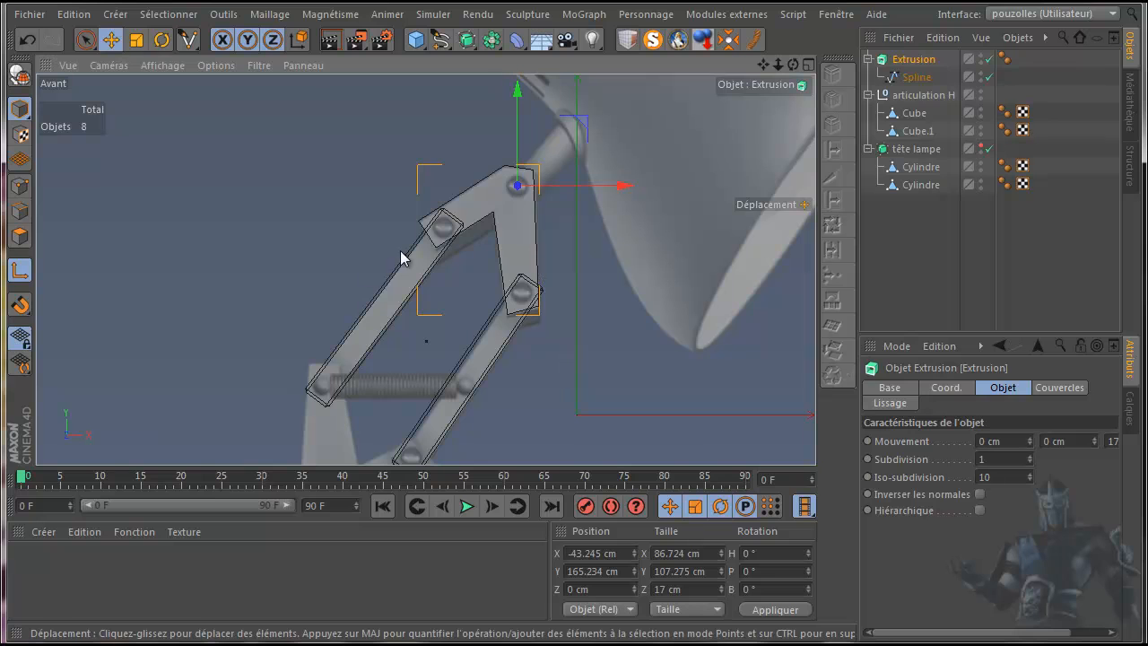
left_click(22, 270)
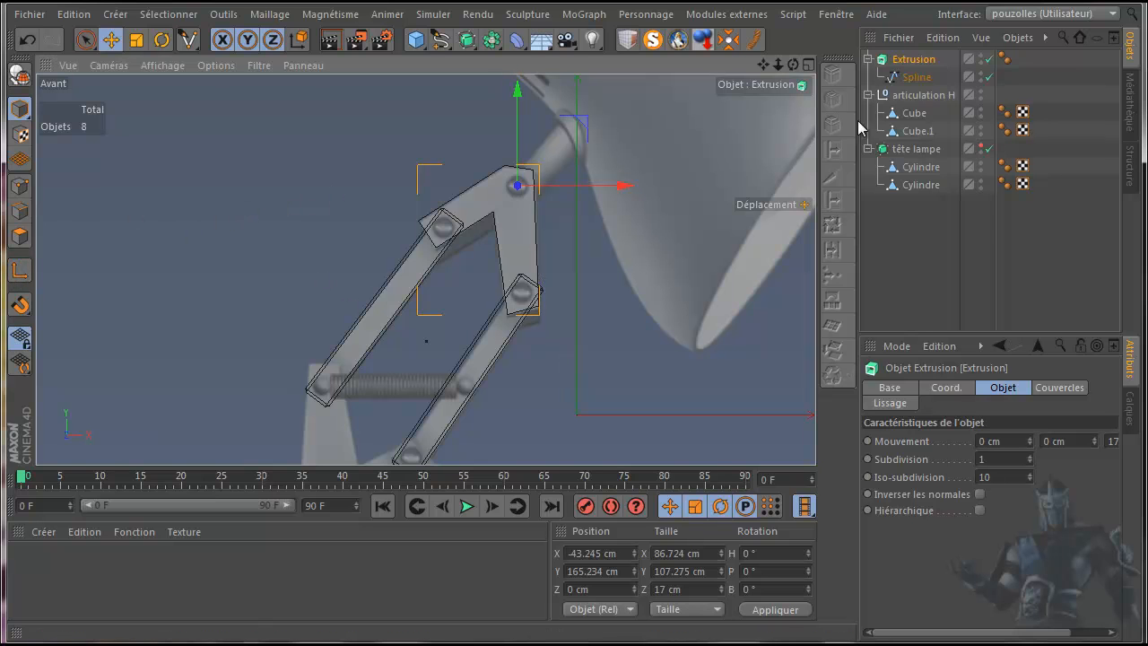
left_click(868, 94)
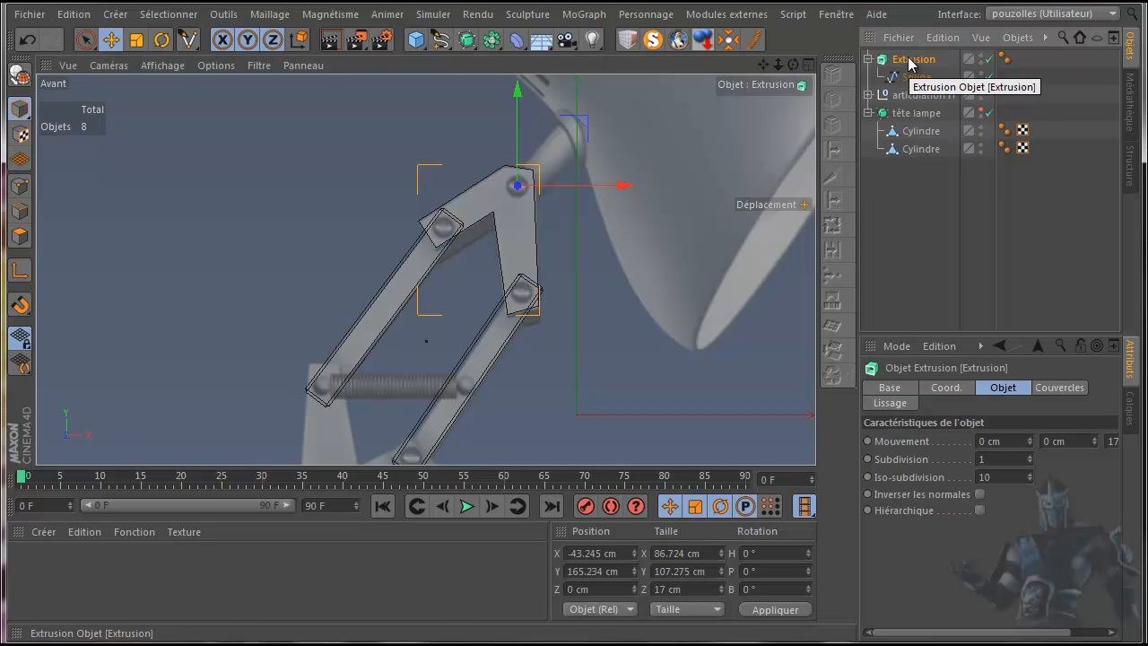
- Move the bracket extrusion along Z to about 12 cm, placing it flush beside the arms
middle_click(234, 217)
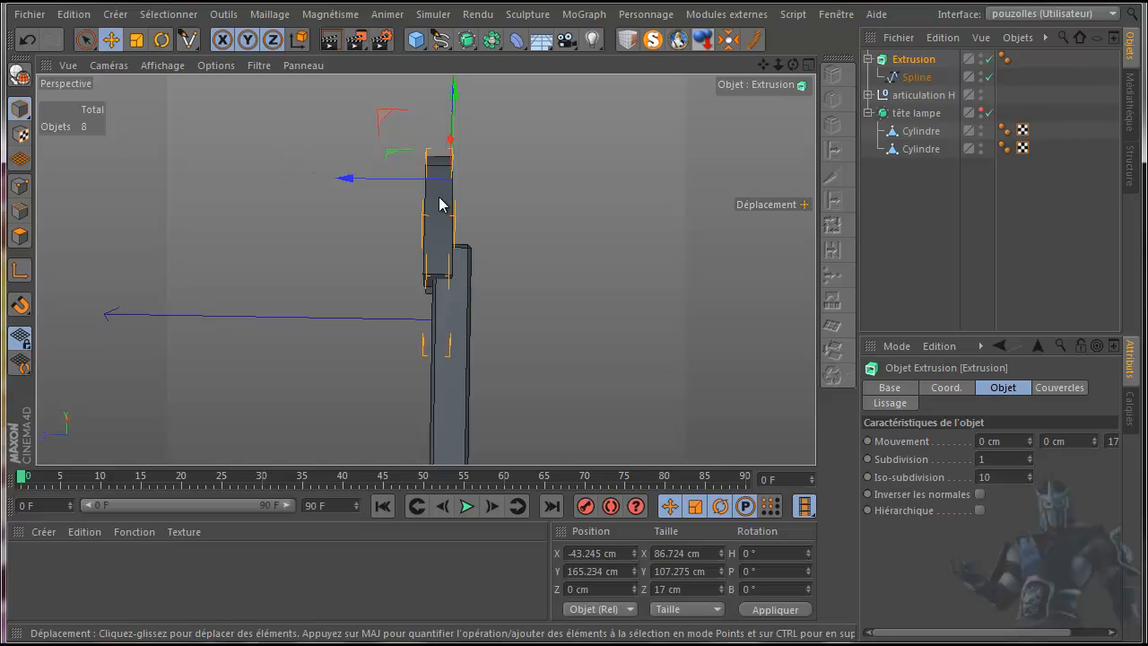
middle_click(378, 292)
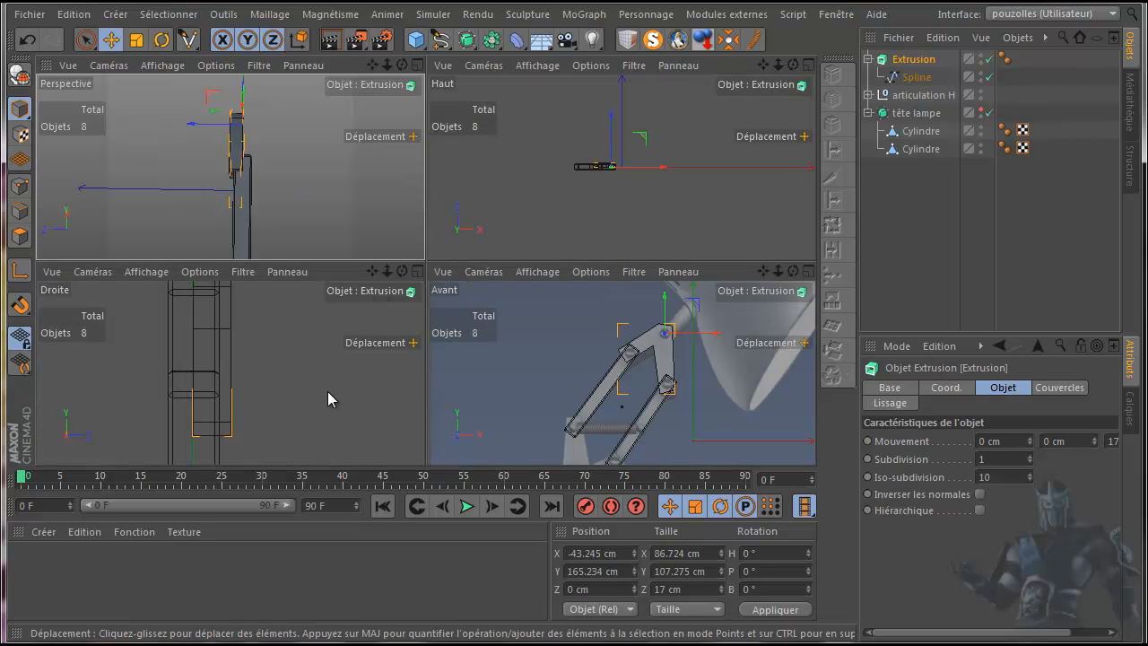
middle_click(289, 384)
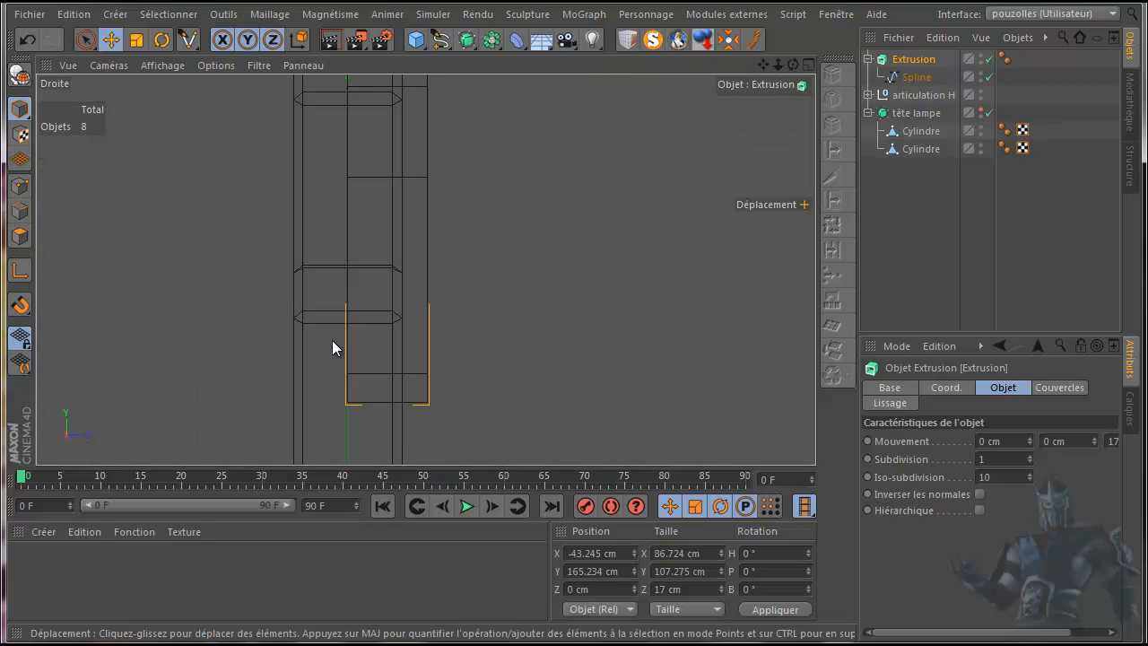
left_click_drag(764, 64, 574, 354)
left_click_drag(431, 196, 487, 199)
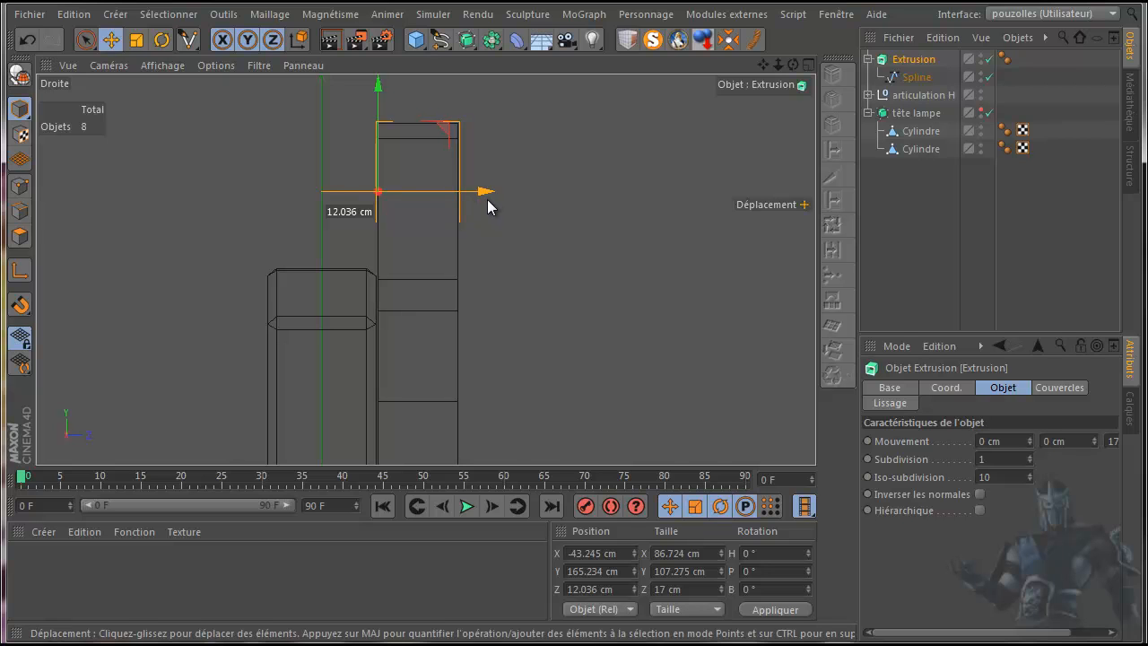
left_click(981, 110)
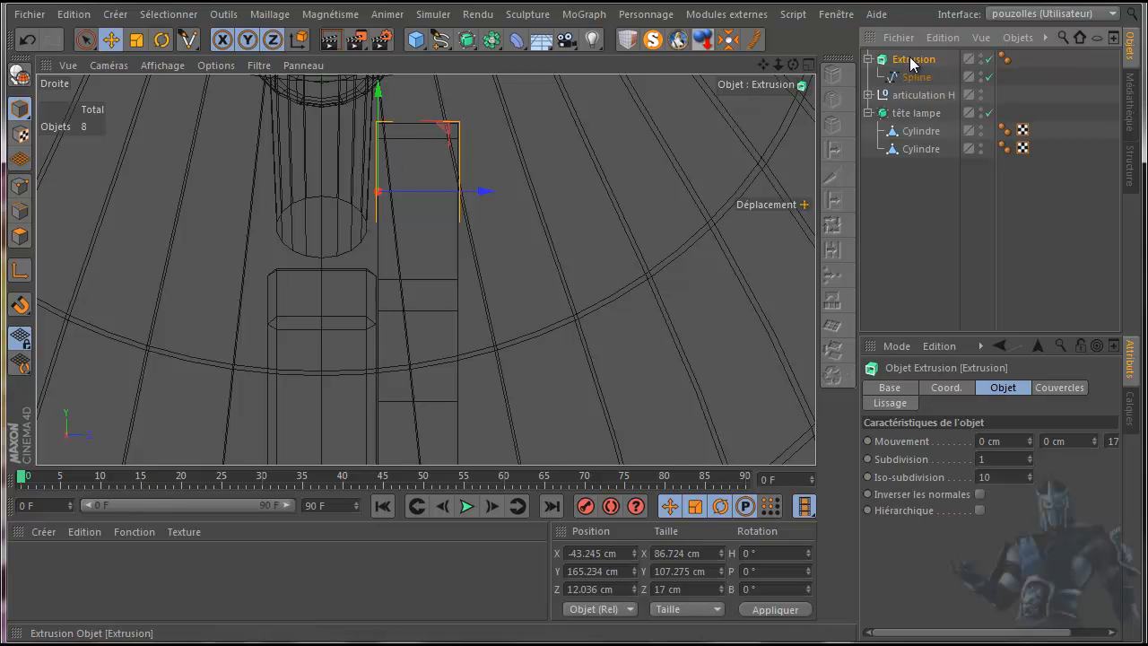
left_click(983, 113)
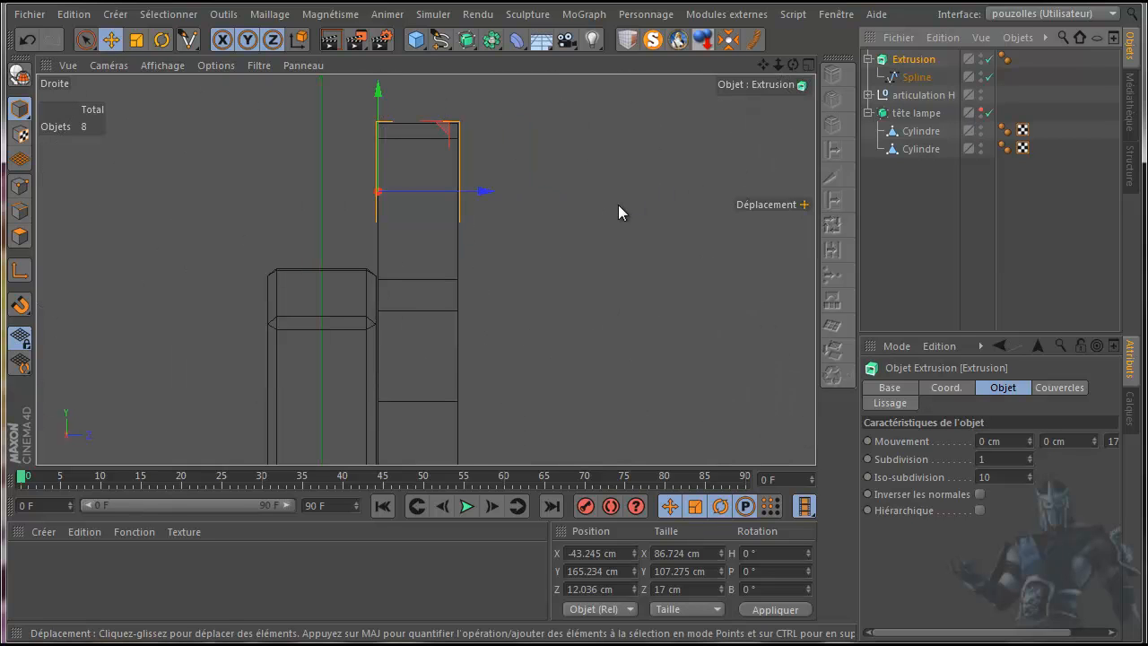
- Set both the start and end caps of the bracket extrusion to "Couvercle et biseau"
middle_click(289, 206)
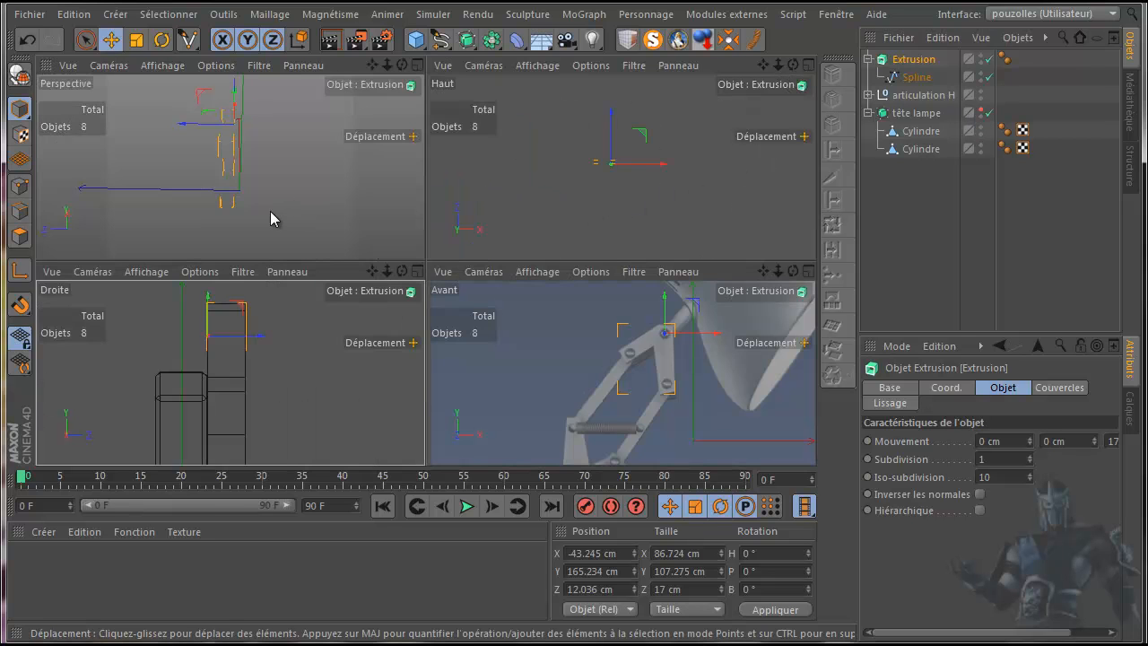
middle_click(272, 215)
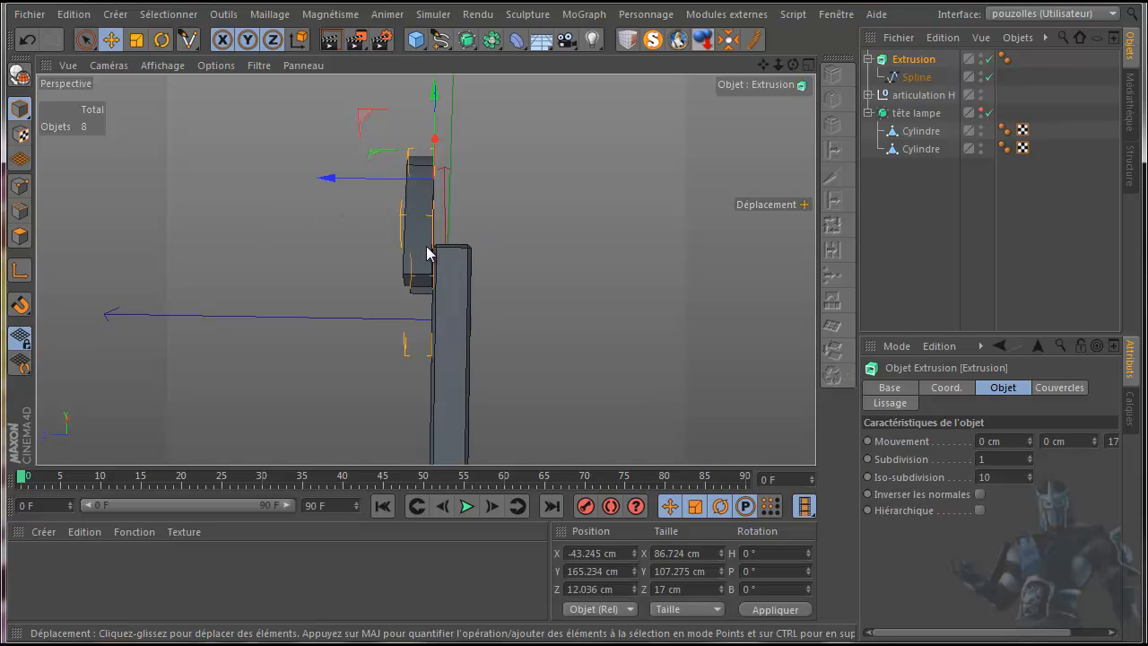
scroll(439, 256, "up", 2)
left_click_drag(793, 65, 574, 354)
left_click(1055, 391)
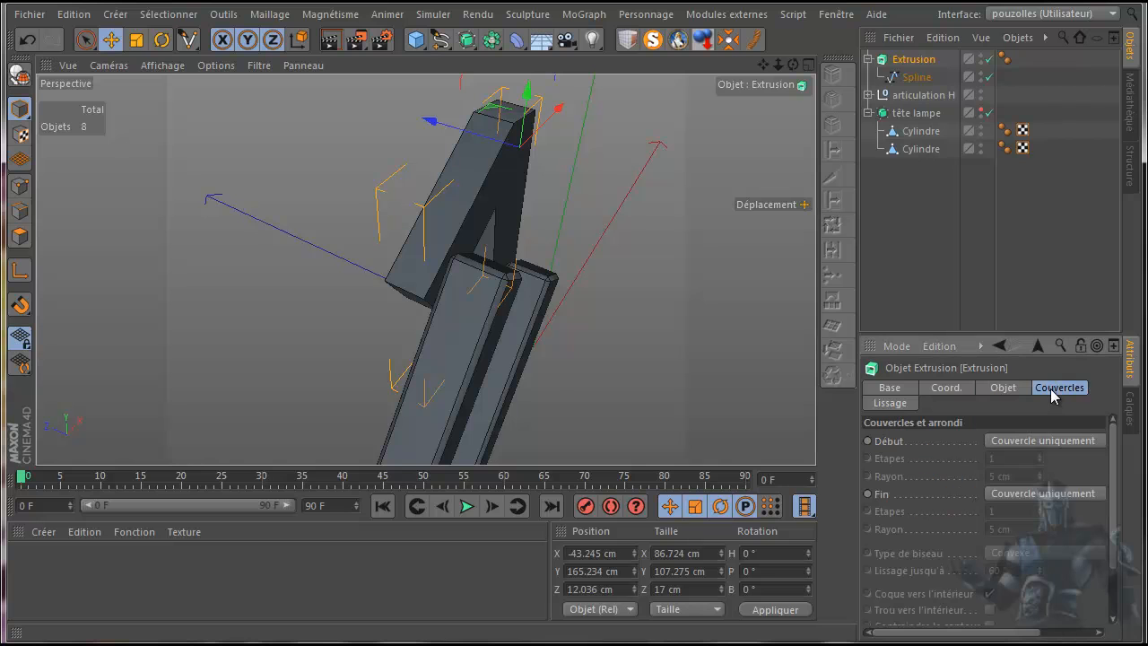
left_click(1024, 442)
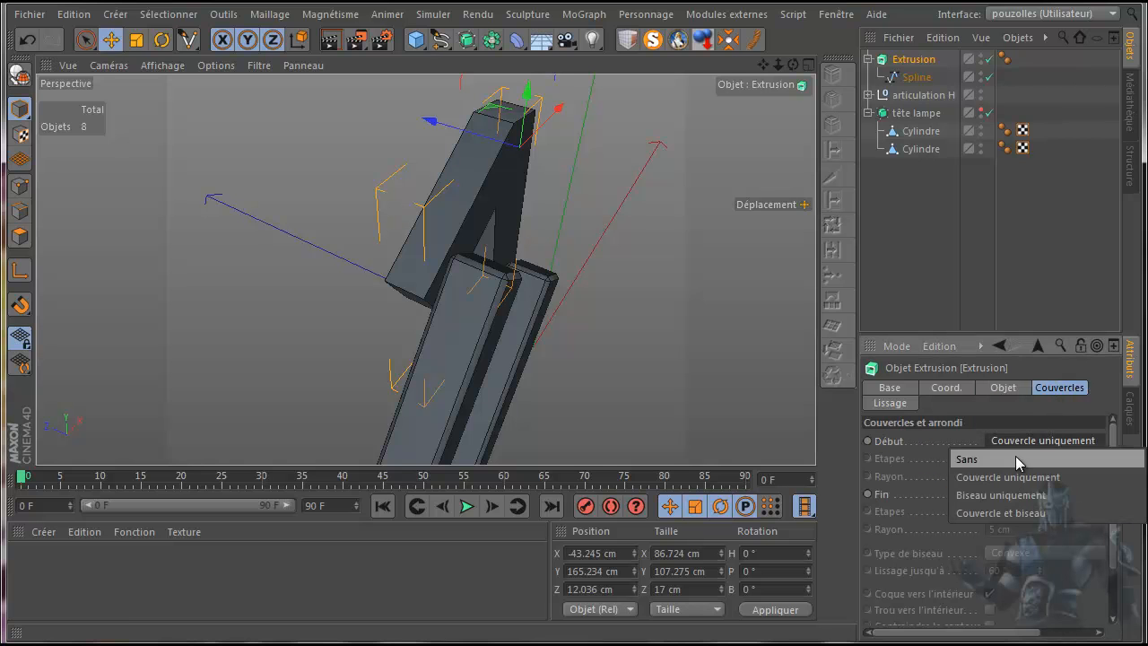
left_click(1015, 512)
left_click(1020, 497)
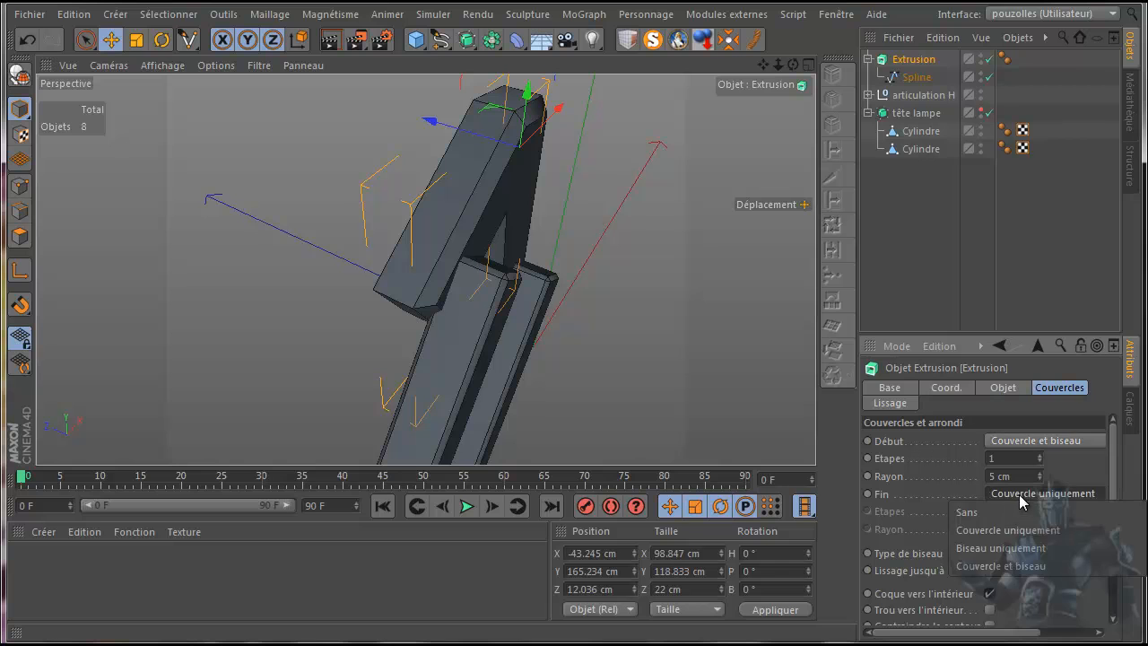
left_click(1021, 566)
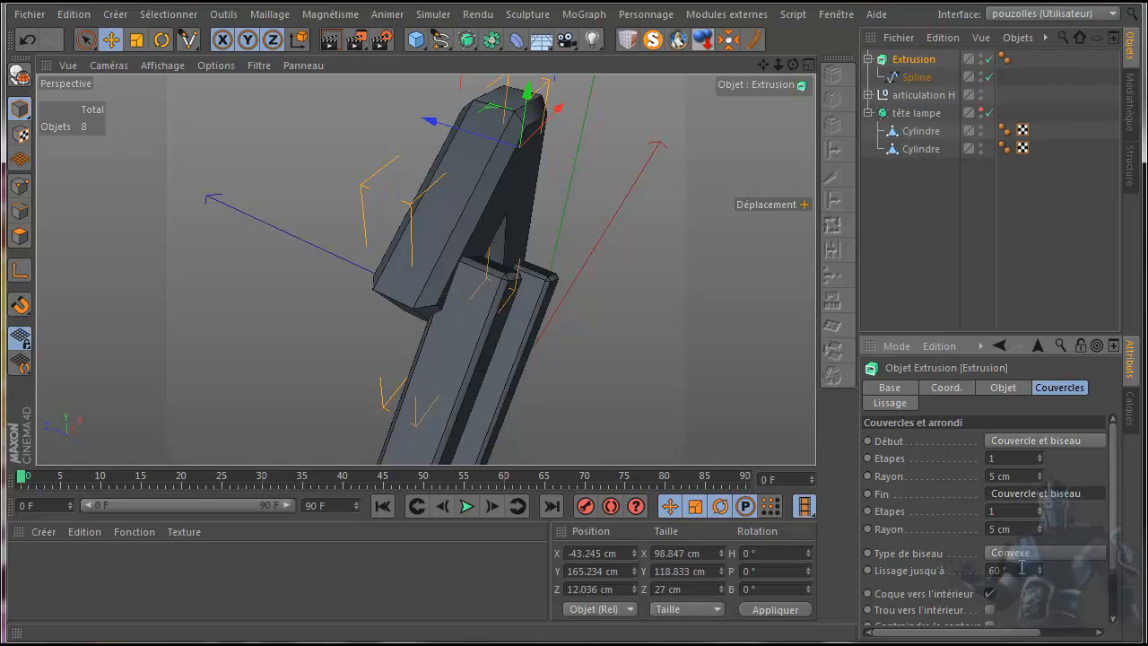
- Set the bevel radius of the bracket's start and end caps to 2 cm
double_click(991, 458)
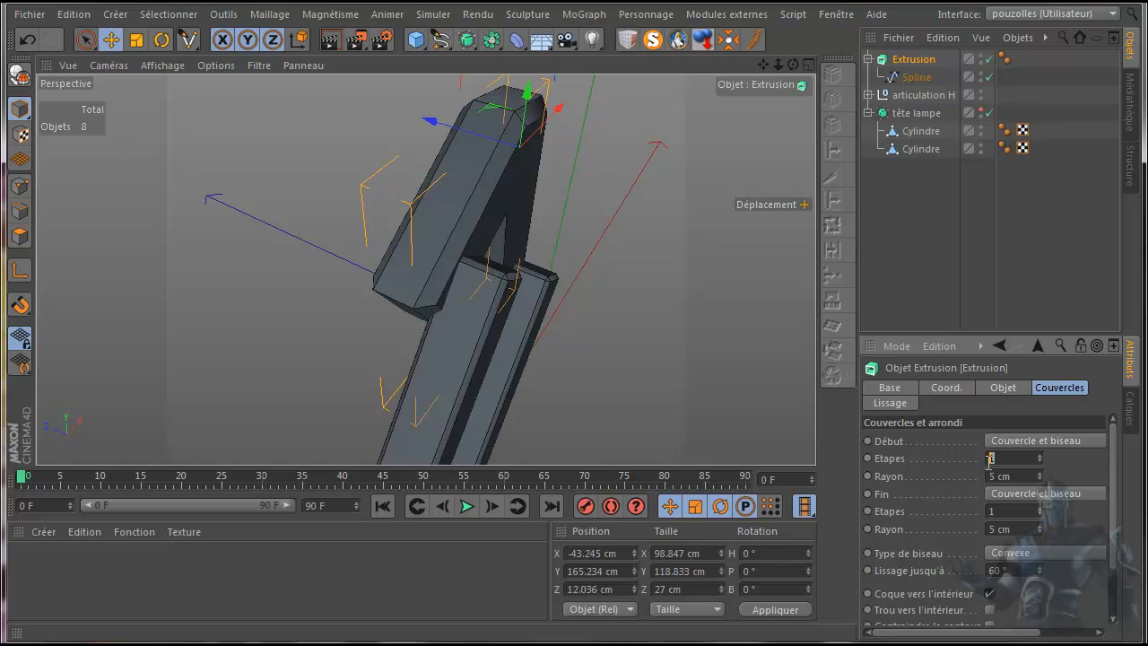
double_click(1016, 477)
type("2")
left_click_drag(1019, 529, 989, 530)
type("2")
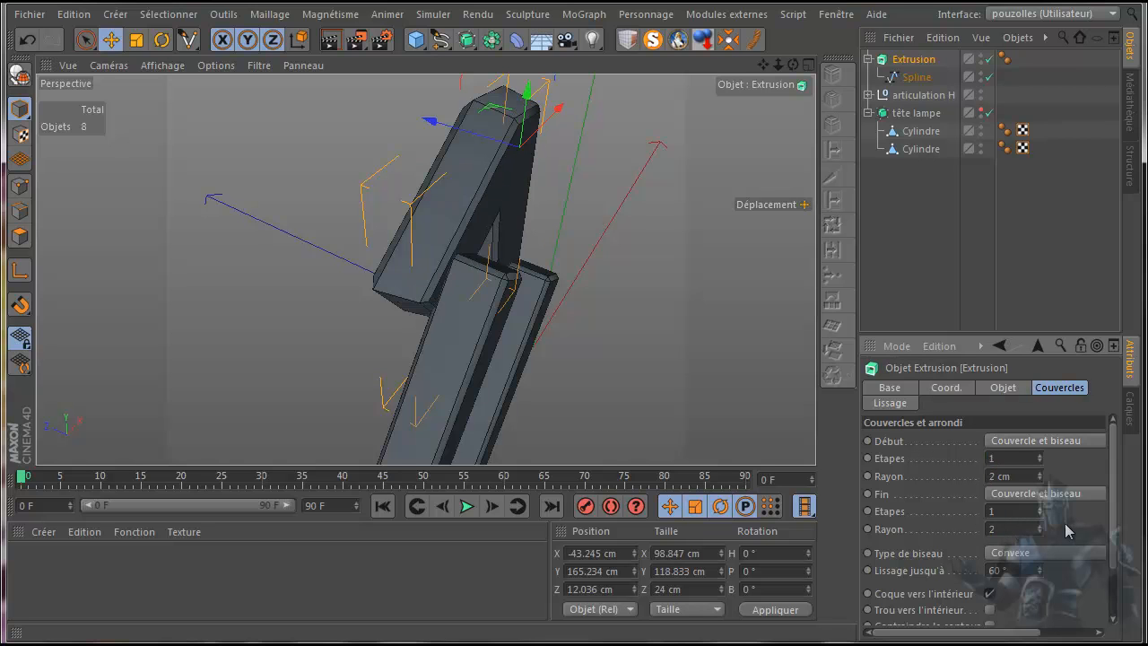
key("Return")
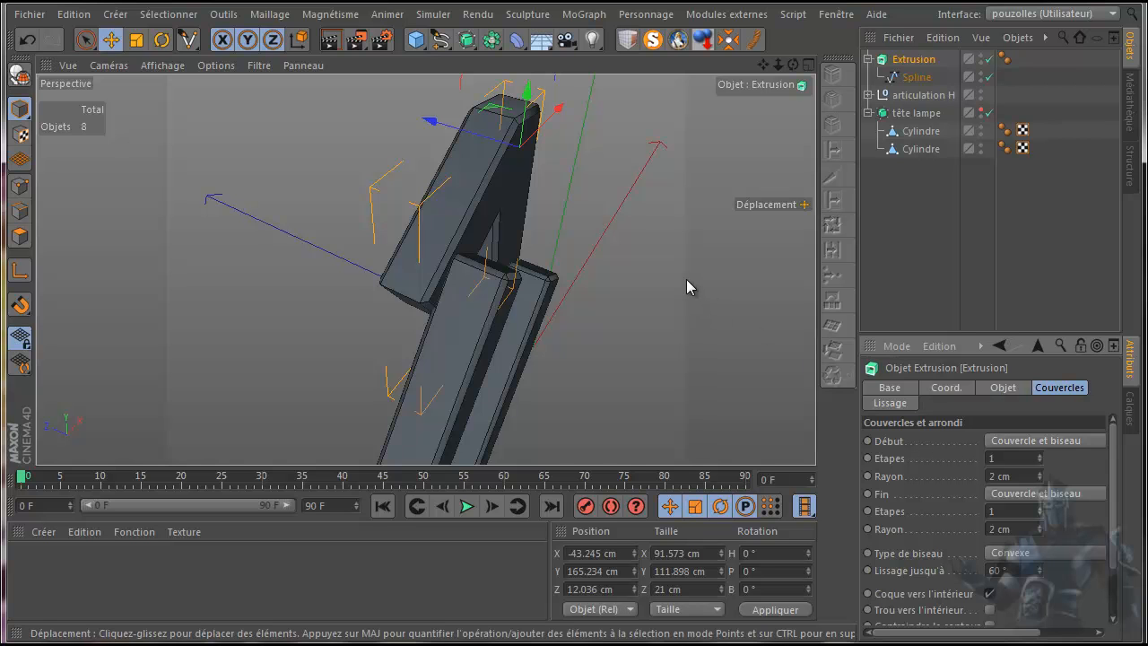
- Review the bracket's bevel and set the end cap's radius to 3 cm
left_click_drag(793, 65, 576, 353)
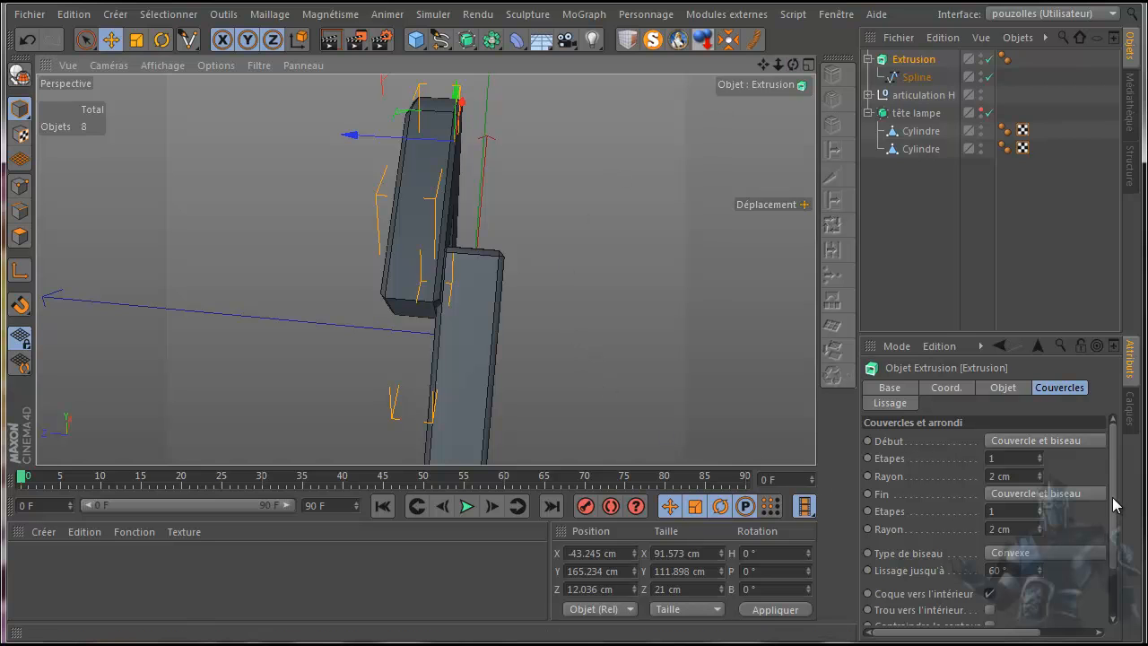
scroll(1109, 507, "down", 3)
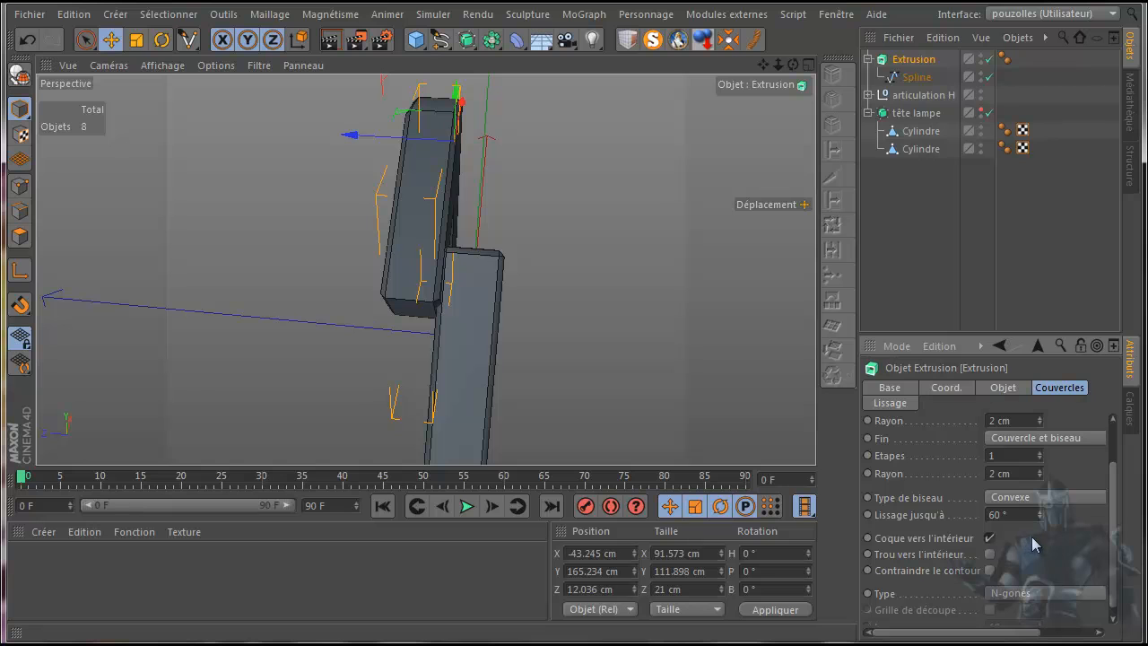
scroll(1033, 538, "down", 1)
scroll(1032, 537, "up", 4)
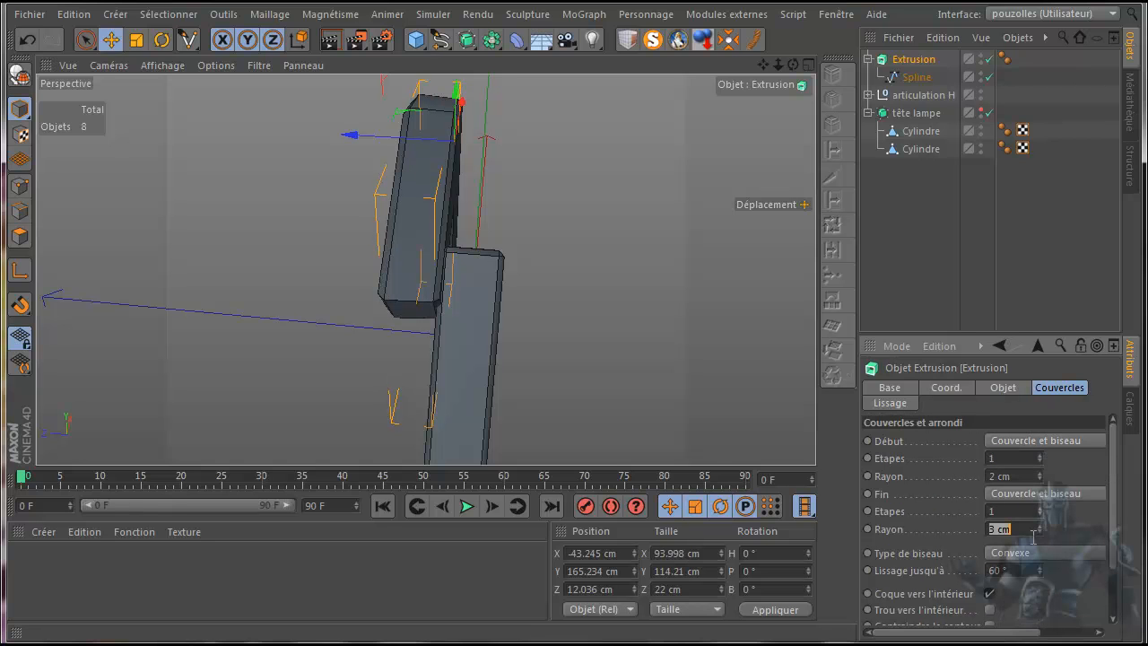
- Set the bevel radius of the bracket's end cap to 2 cm, matching the start cap
type("1")
key("Return")
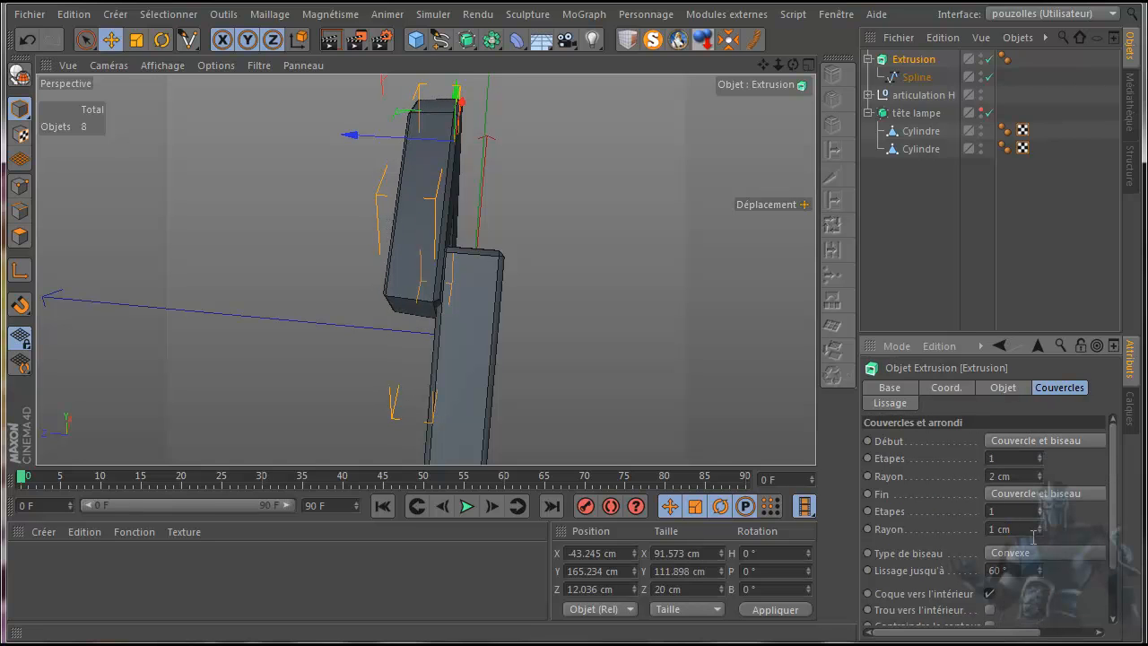
scroll(1033, 536, "up", 1)
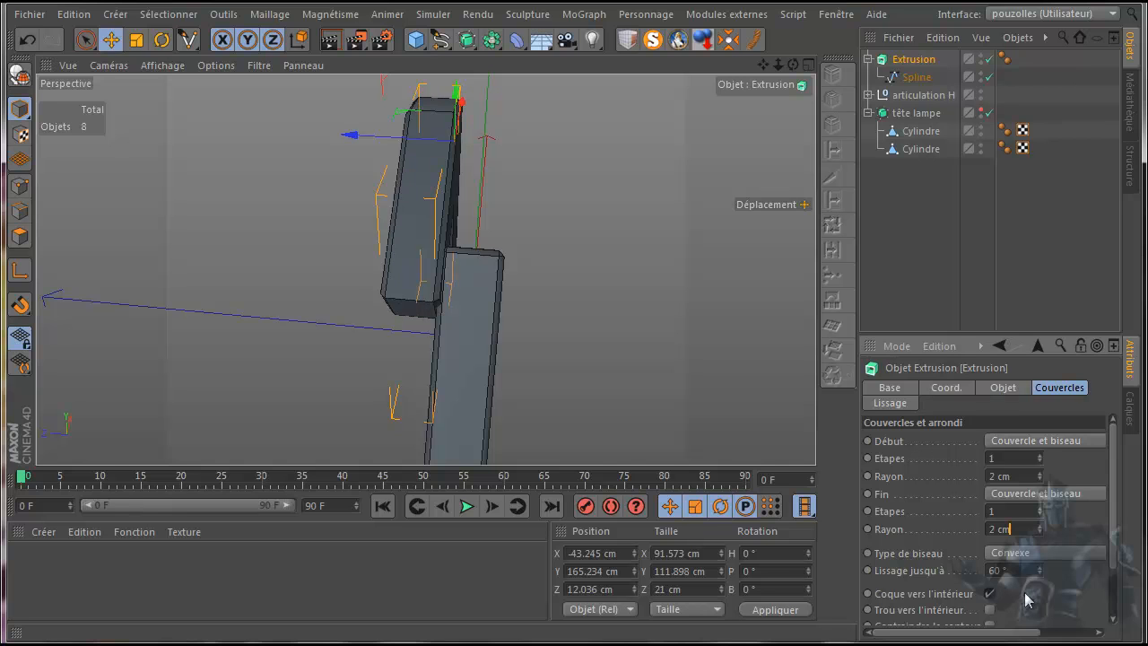
- Switch the bracket's "Coque vers l'intérieur" option off and back on to compare the bevel
scroll(1029, 604, "down", 3)
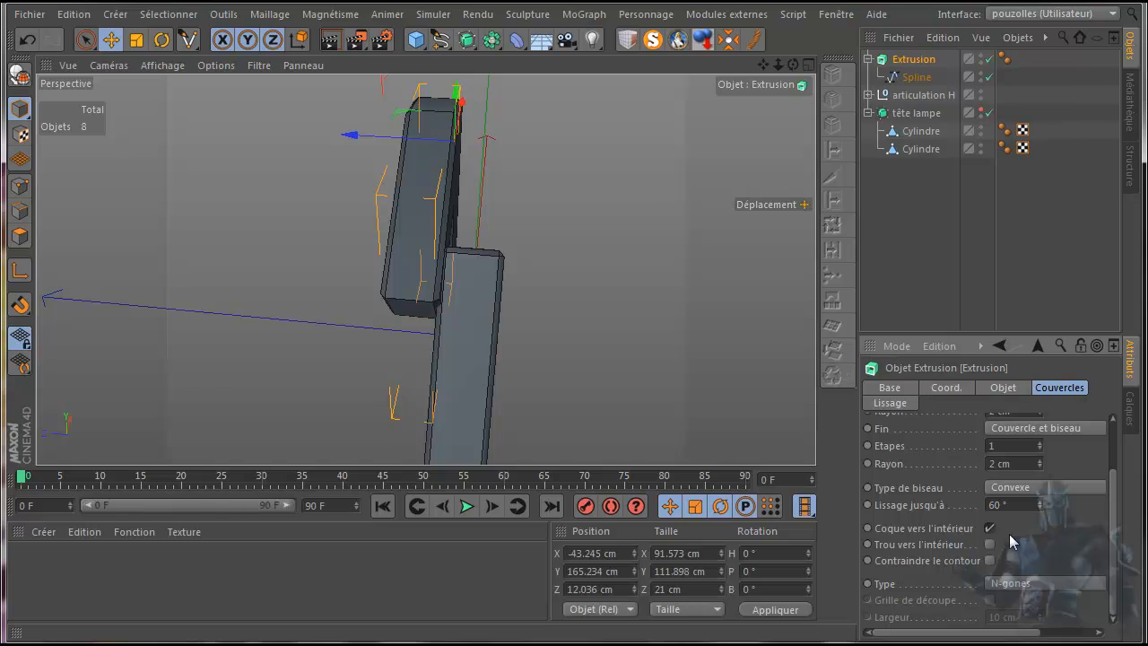
left_click(990, 528)
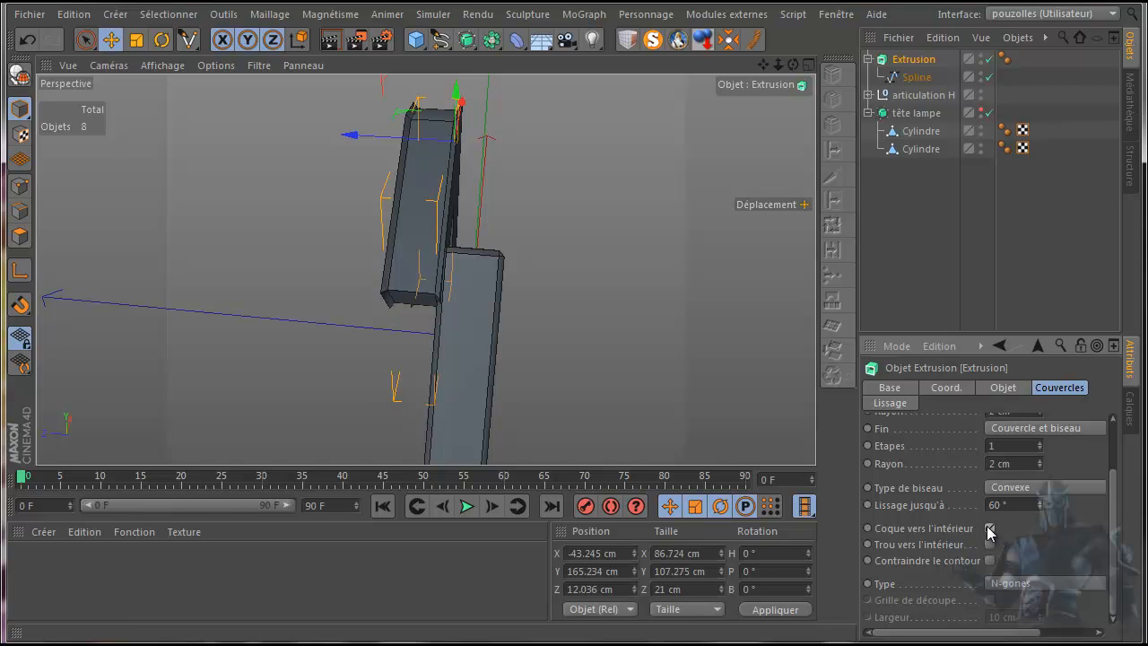
left_click(990, 528)
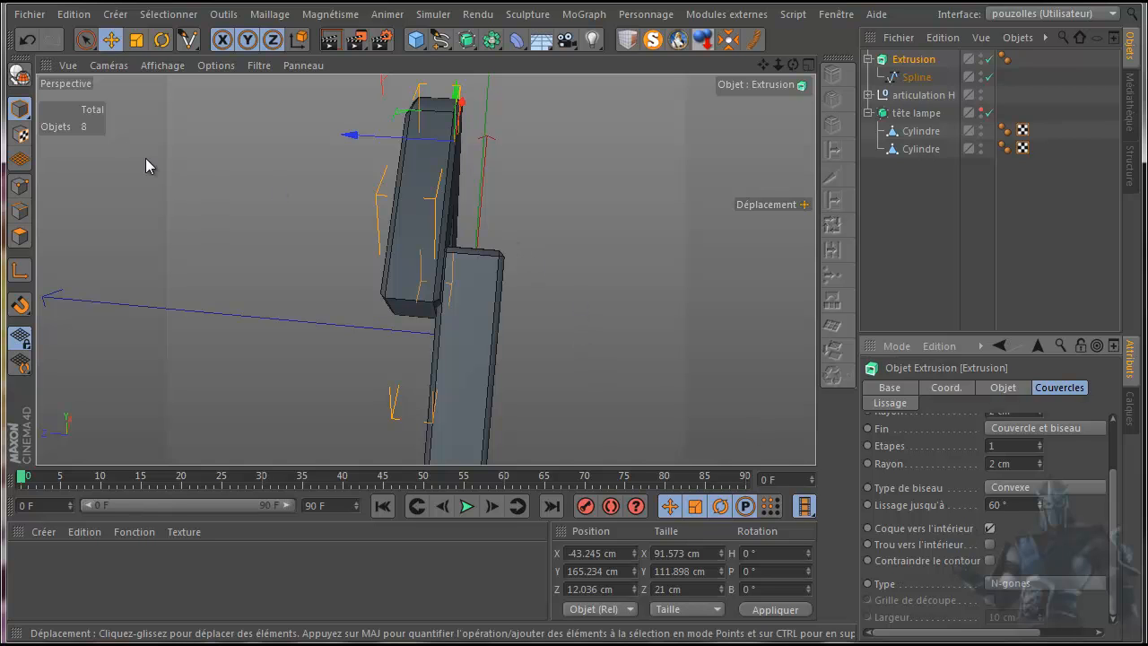
- In the right view, move the bracket extrusion along Z to about 14 cm, just clear of the arms
middle_click(230, 203)
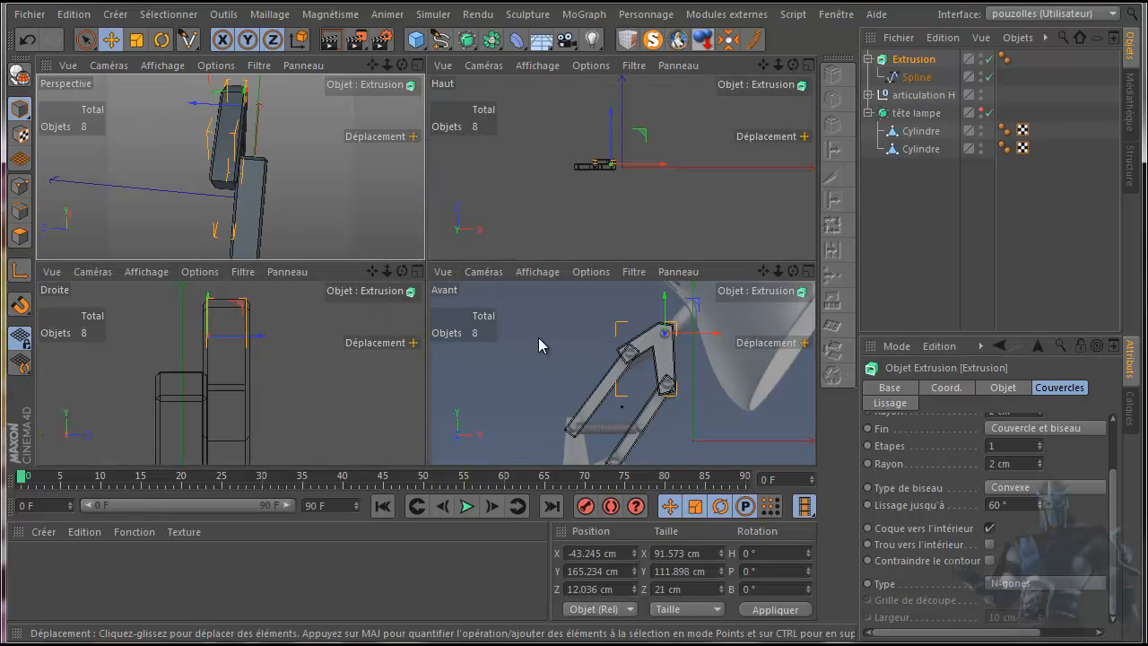
middle_click(302, 377)
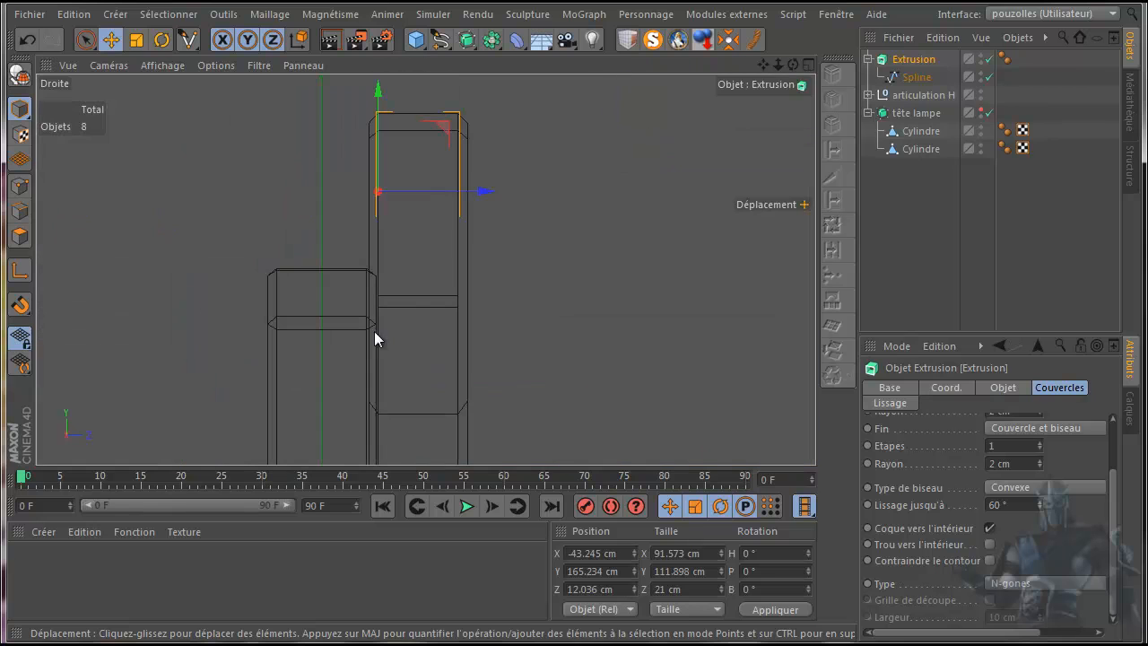
left_click_drag(483, 192, 494, 196)
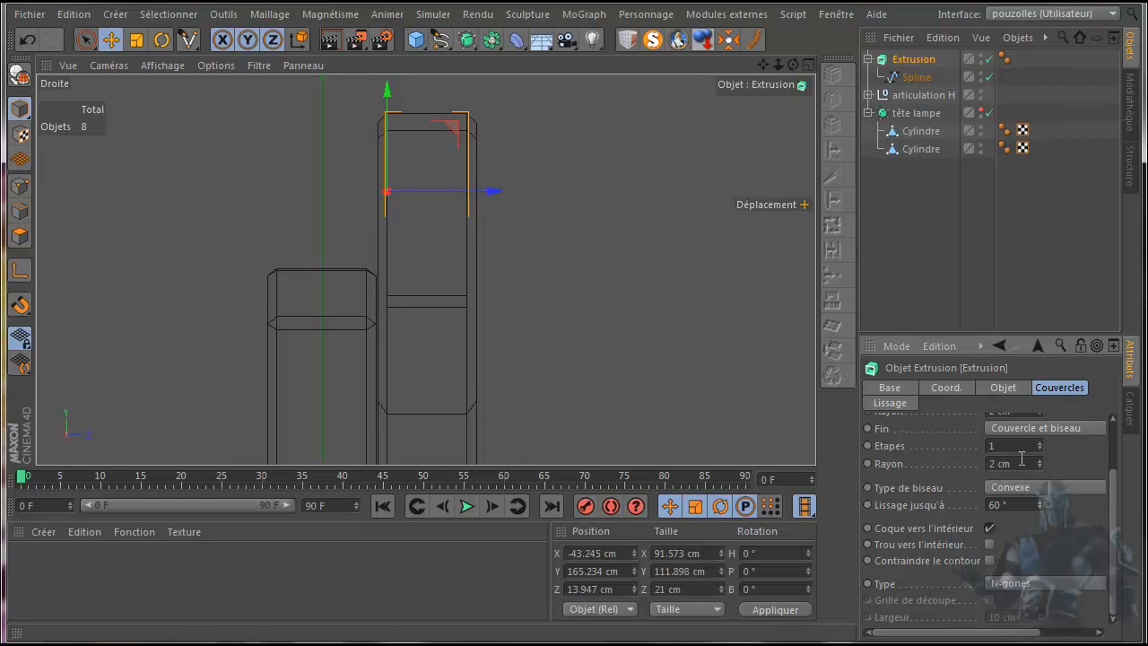
- Reduce the bracket's extrusion depth along Z to 15 cm
left_click(1005, 388)
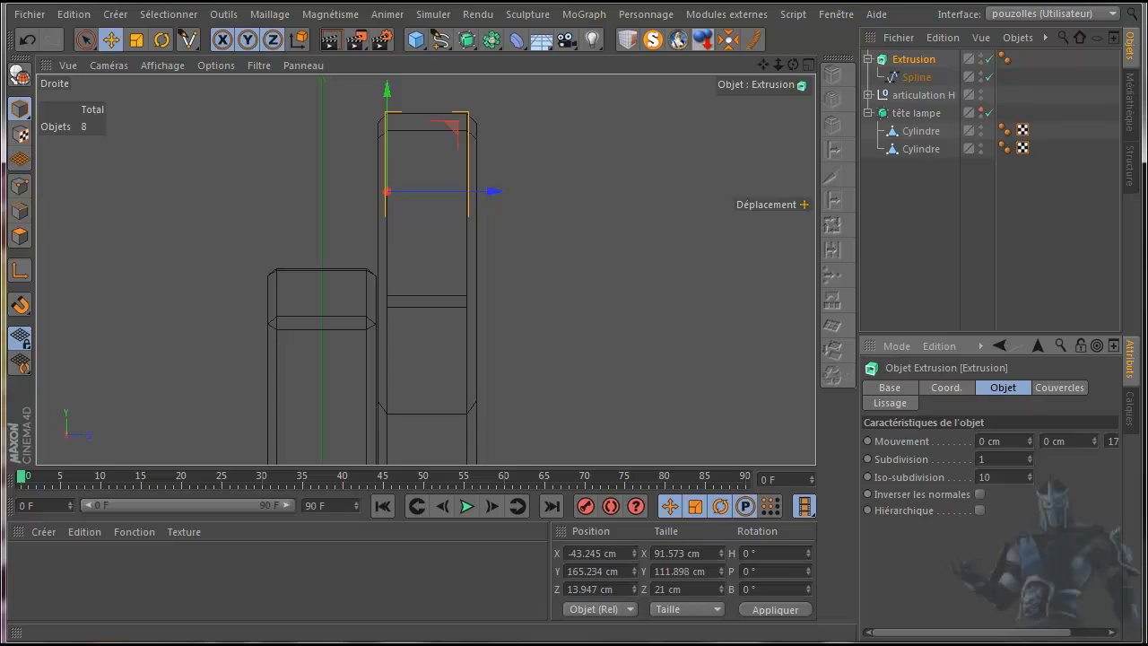
left_click_drag(1006, 637, 1042, 637)
left_click(1113, 443)
left_click(1113, 443)
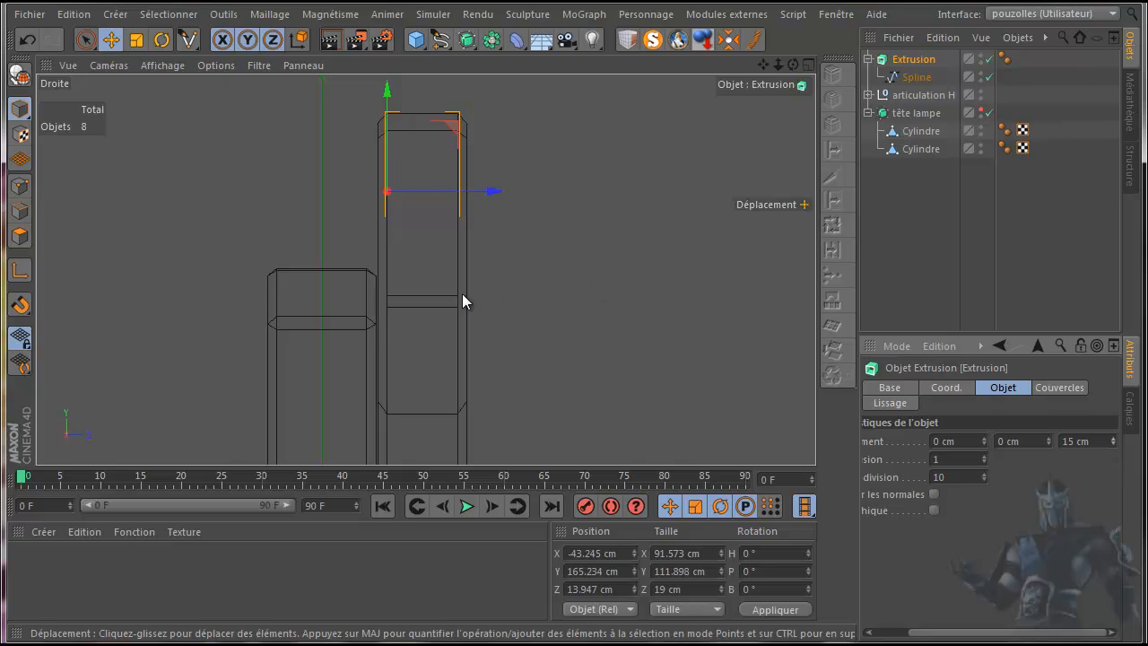
- Collapse the bracket extrusion's hierarchy and duplicate the extrusion in the object list
middle_click(179, 306)
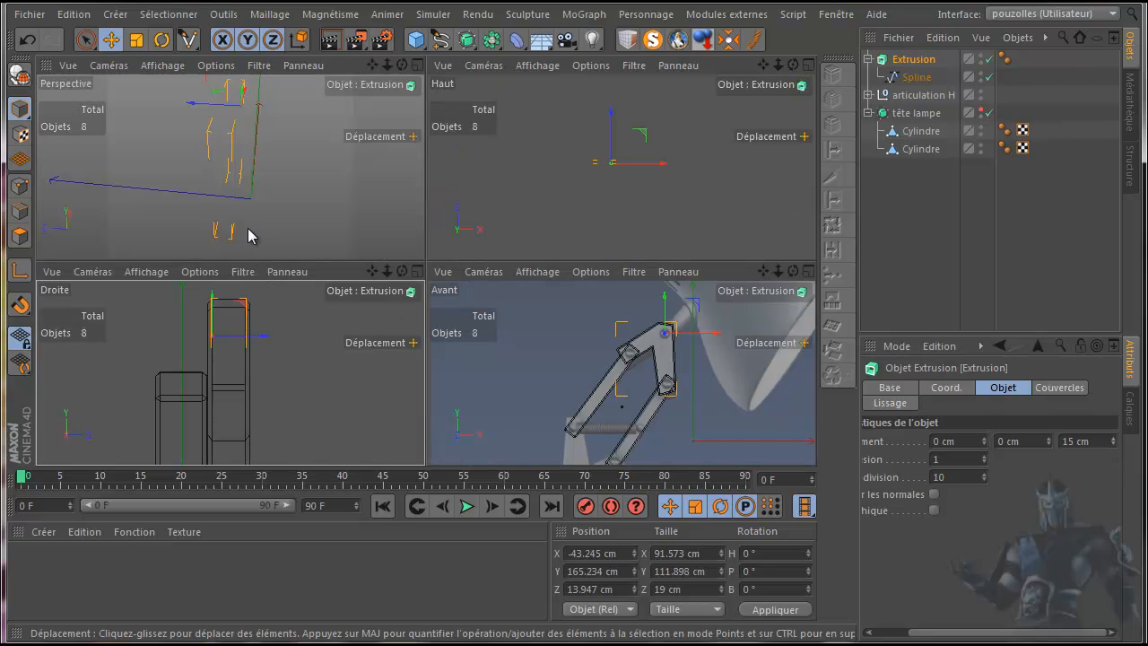
middle_click(406, 201)
scroll(407, 201, "down", 5)
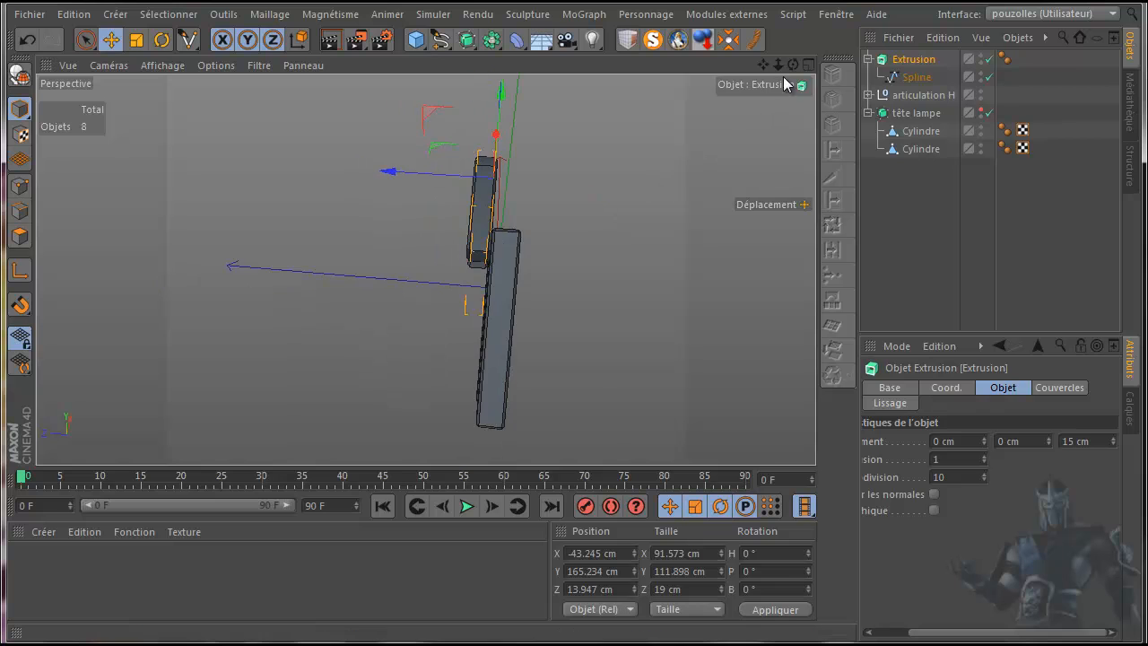
left_click_drag(793, 65, 819, 78)
left_click(868, 59)
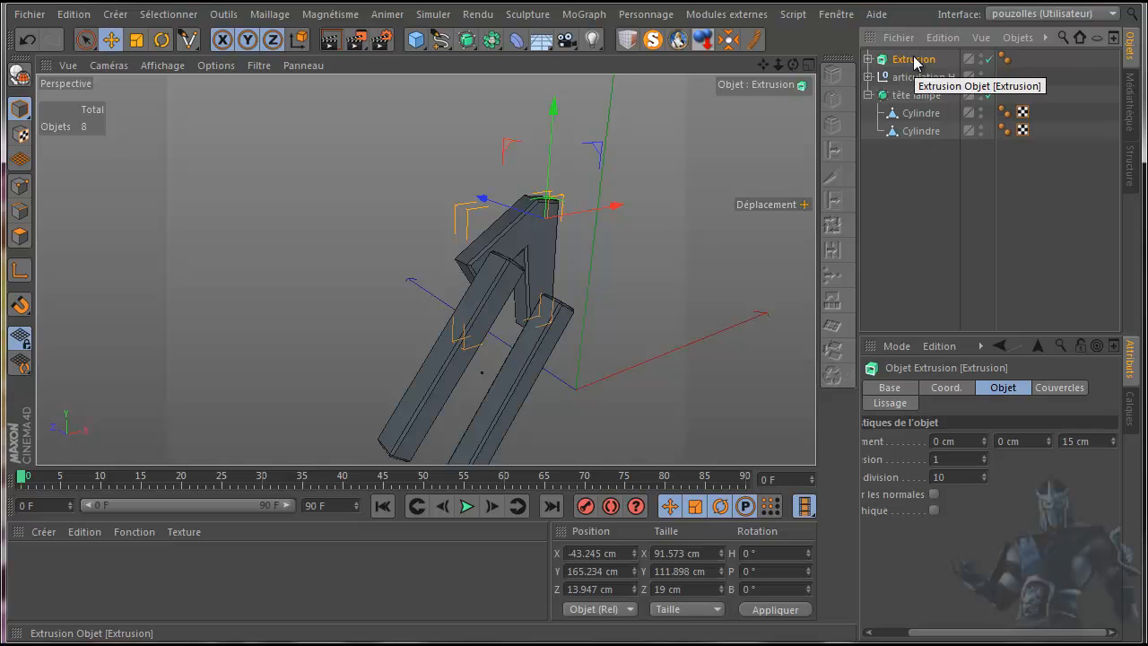
left_click_drag(914, 61, 916, 72, "ctrl")
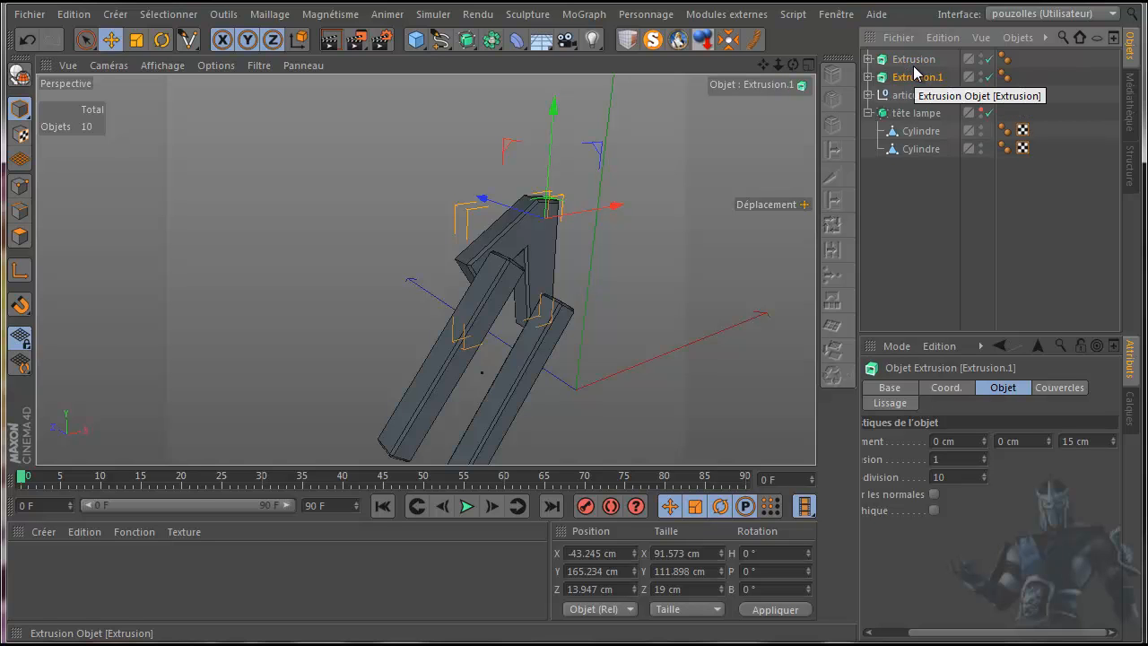
- Move the duplicated bracket along Z to about -29 cm, placing it on the opposite side of the arms
middle_click(336, 260)
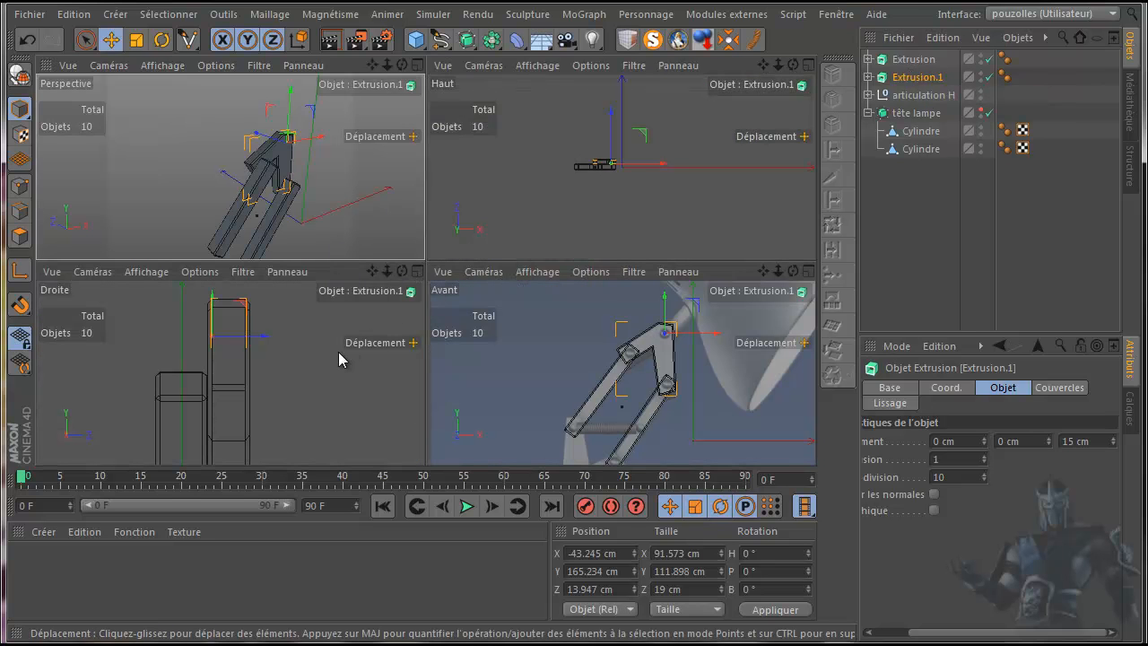
middle_click(338, 357)
left_click_drag(490, 192, 288, 220)
middle_click(592, 217)
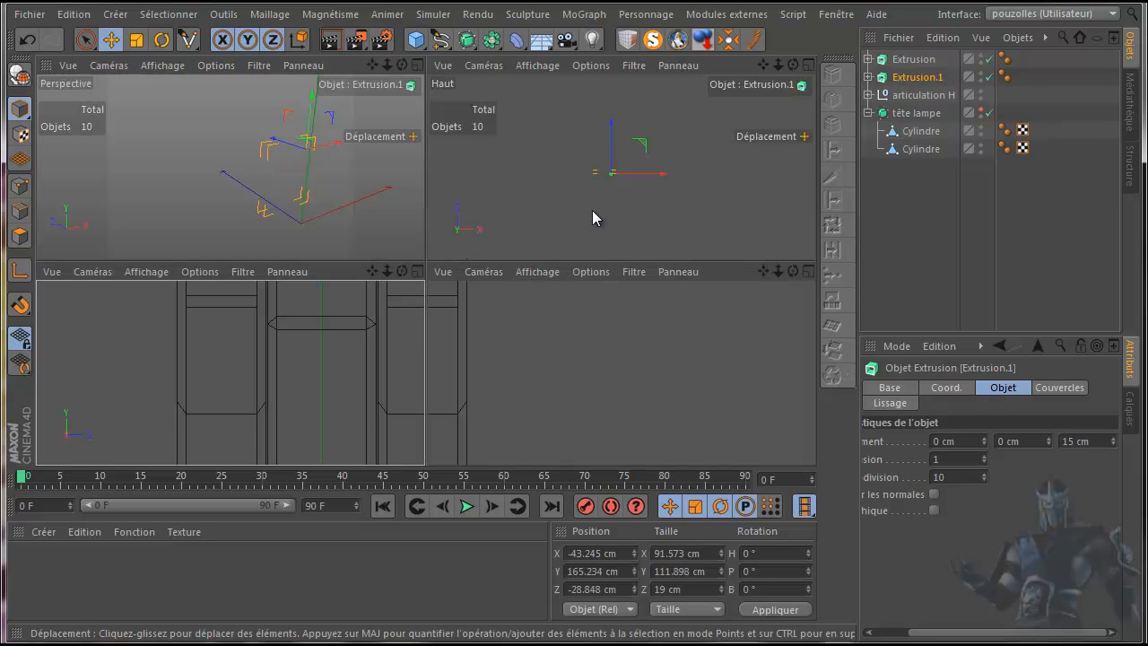
middle_click(394, 241)
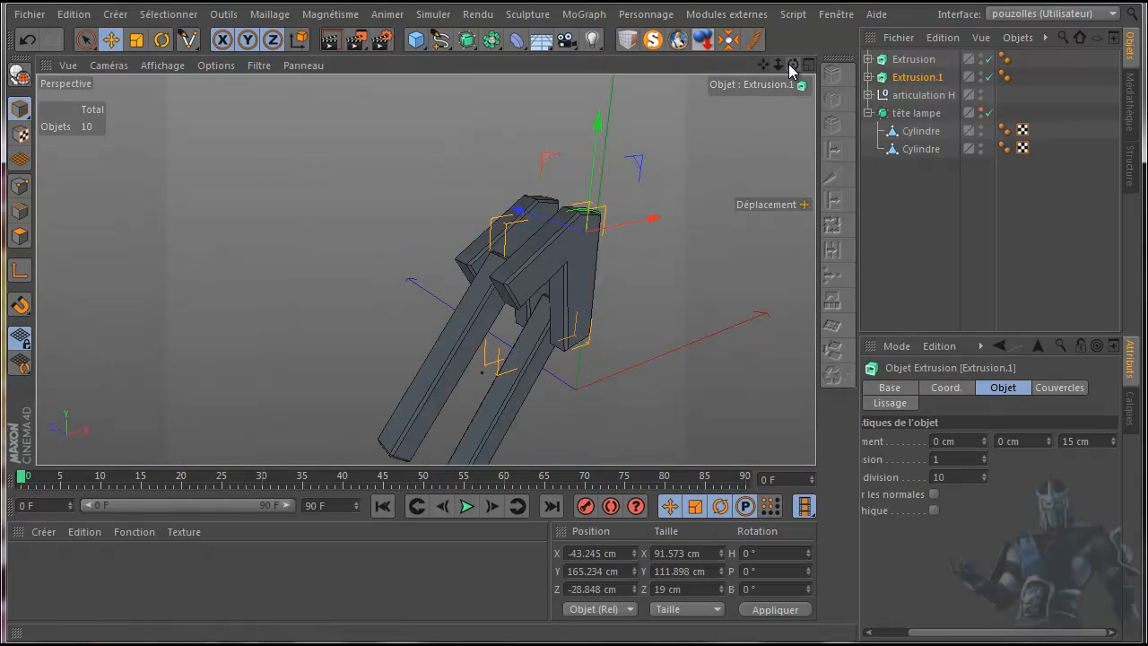
mouse_move(574, 366)
left_mouse_down("alt")
mouse_move(554, 367)
mouse_move(570, 351)
mouse_move(593, 351)
mouse_move(578, 352)
left_mouse_up("alt")
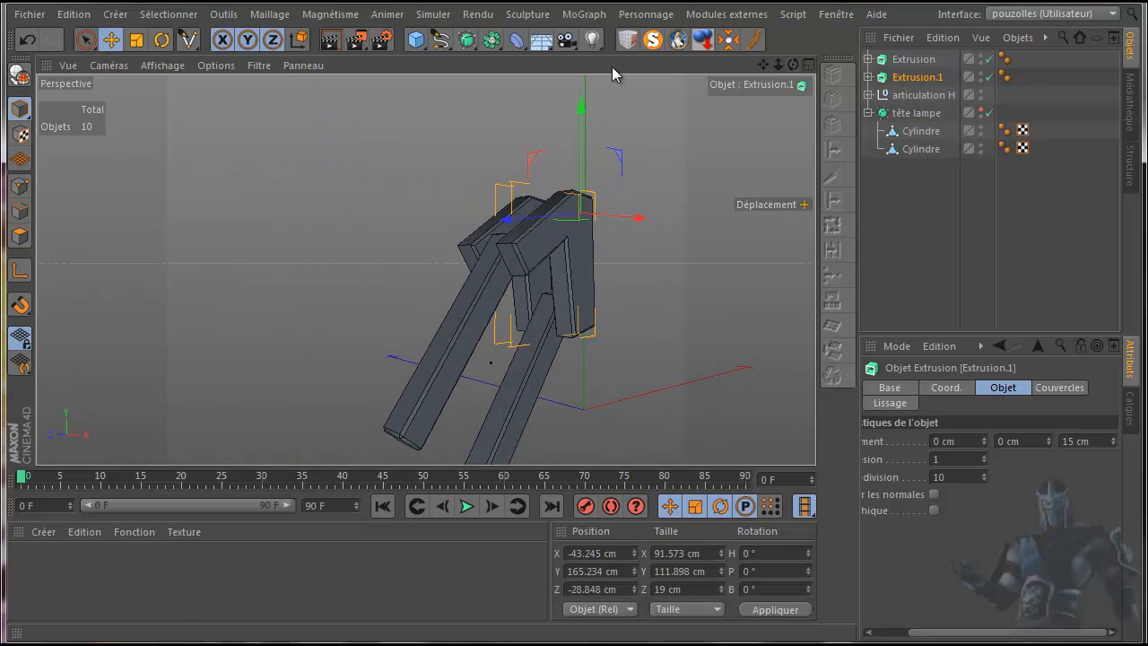
left_click(492, 39)
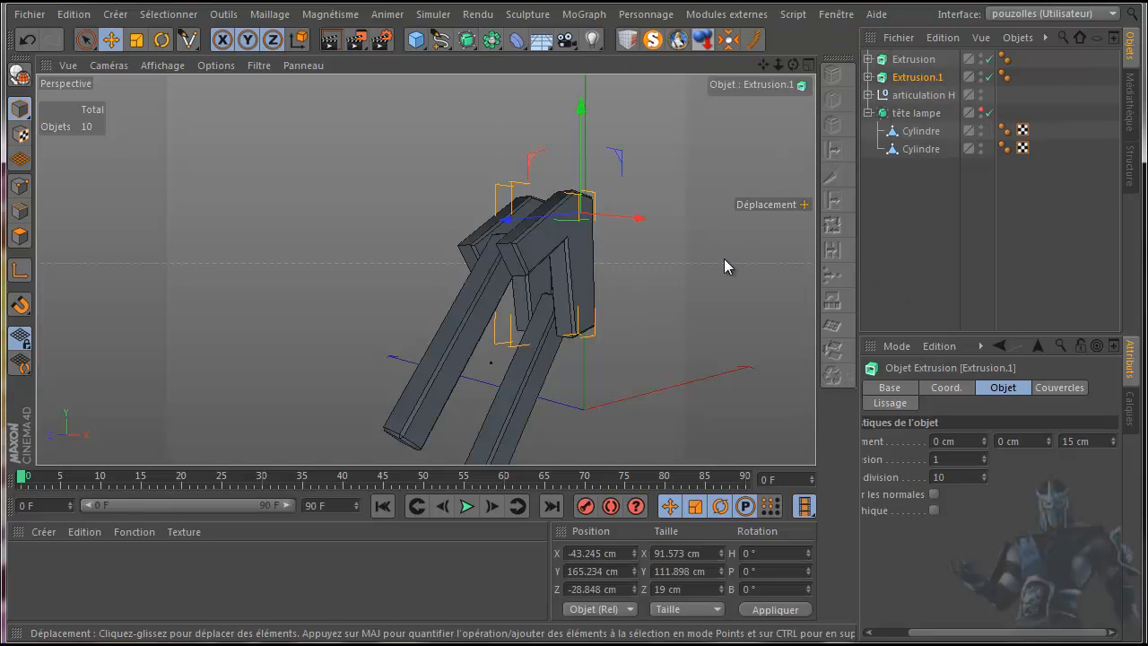
- Group the two bracket extrusions and rename the group "haut"
left_click_drag(1030, 54, 913, 80)
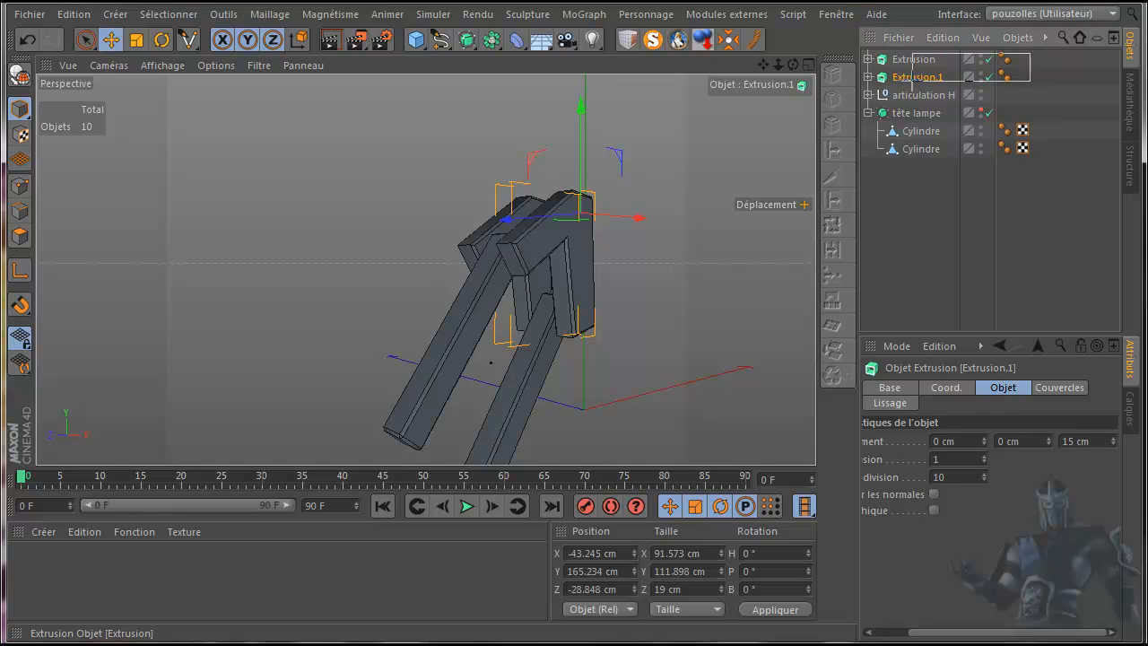
left_click_drag(912, 81, 912, 78)
right_click(913, 61)
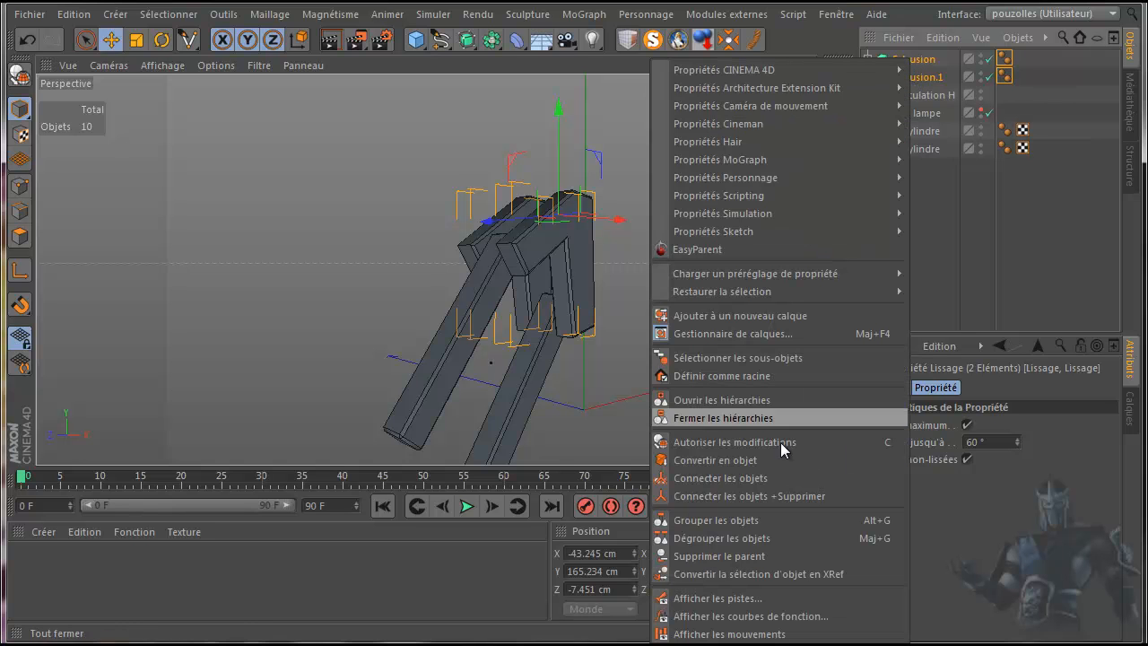
left_click(728, 518)
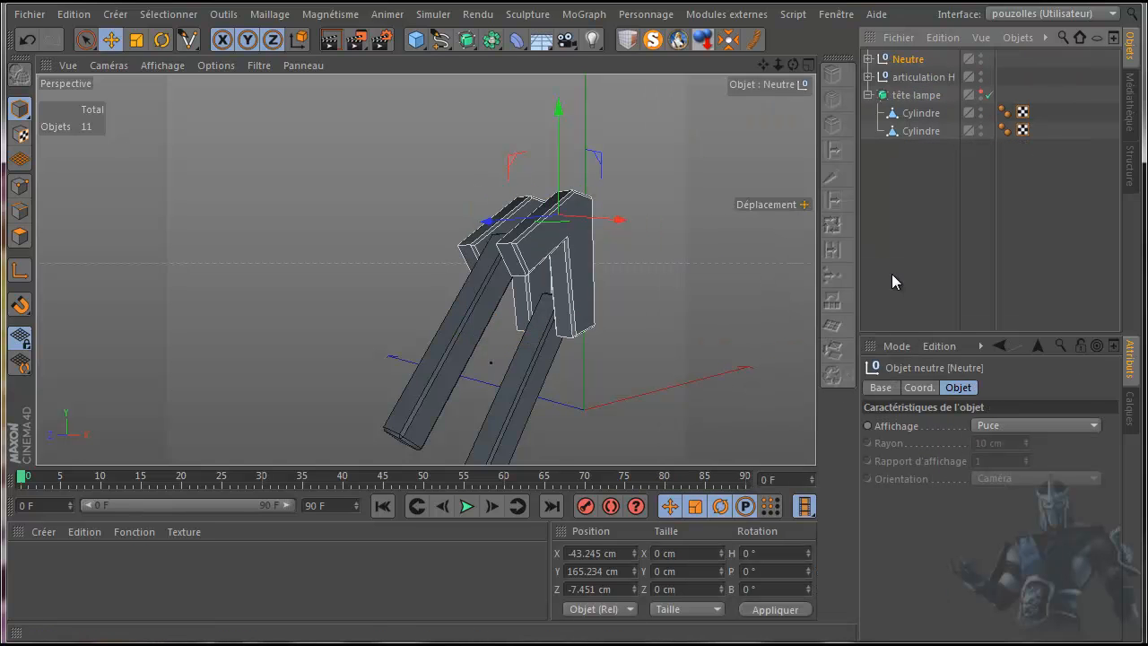
double_click(909, 59)
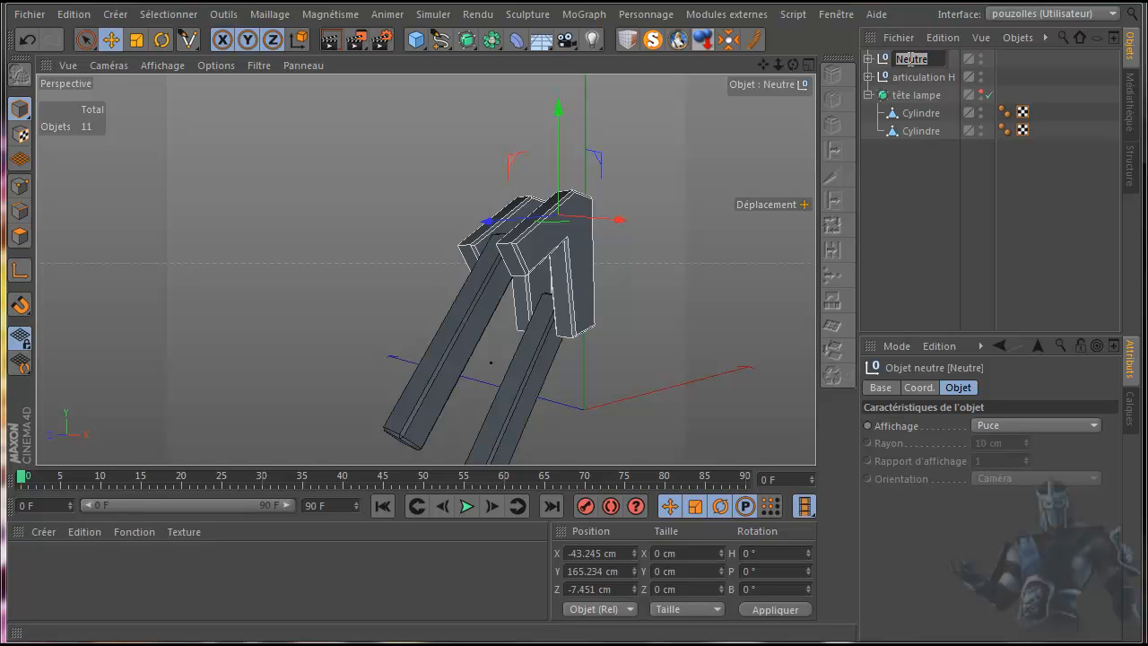
type("haut")
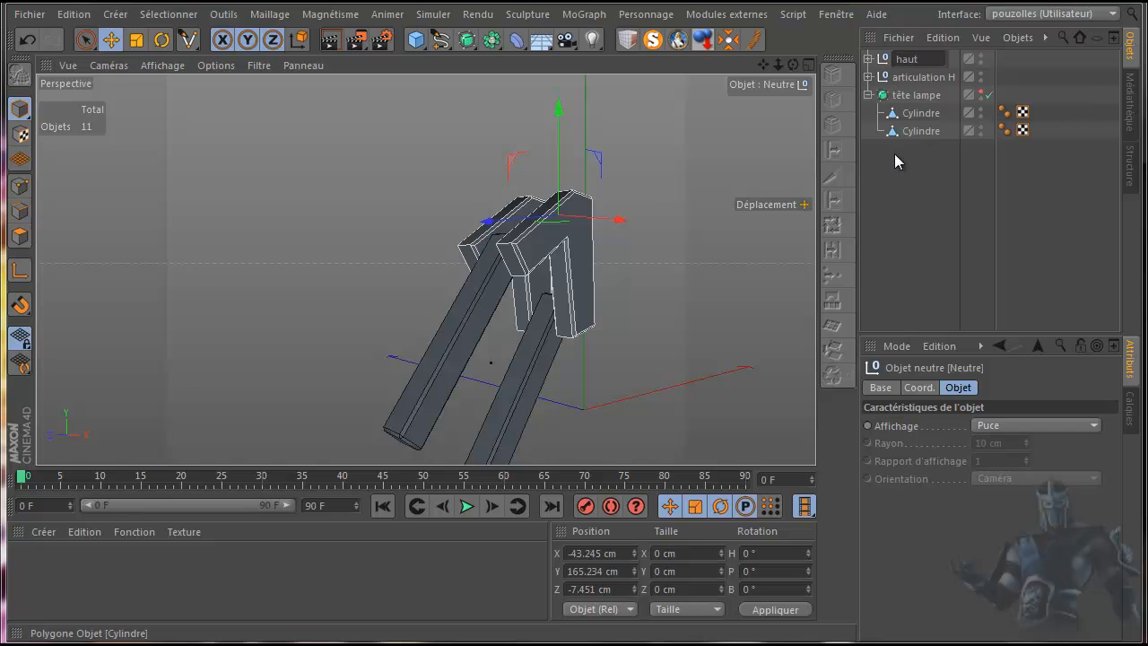
key("Return")
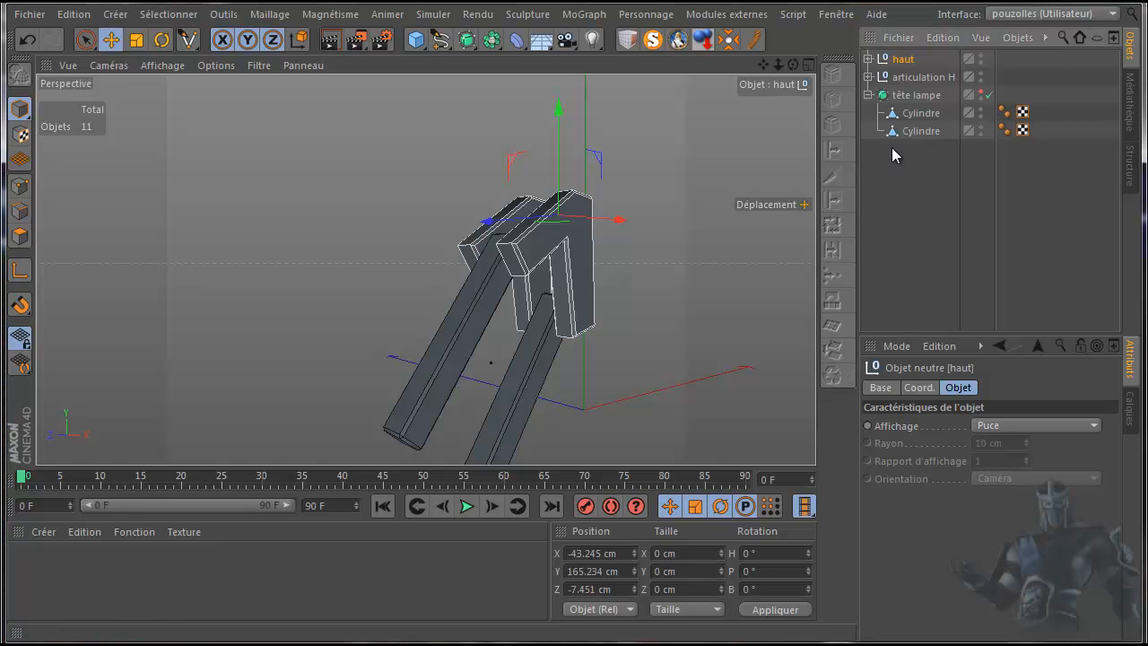
- Reorder the object list as "tête lampe", "haut", "articulation H", and show the lamp head in the viewport
left_click(869, 94)
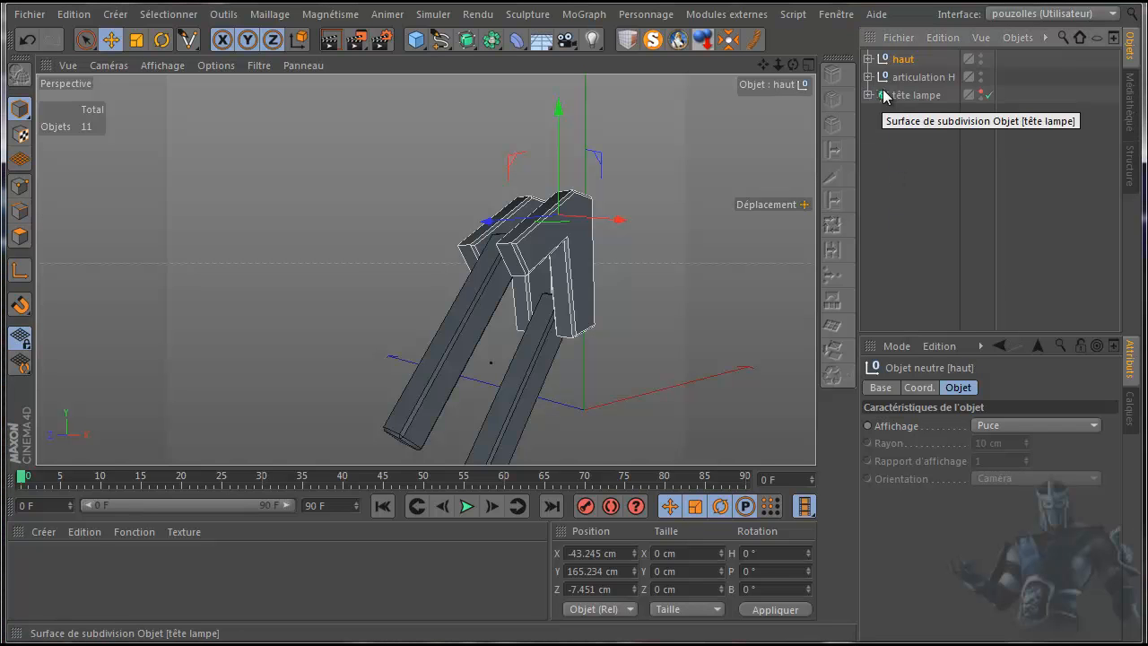
left_click_drag(902, 58, 909, 126)
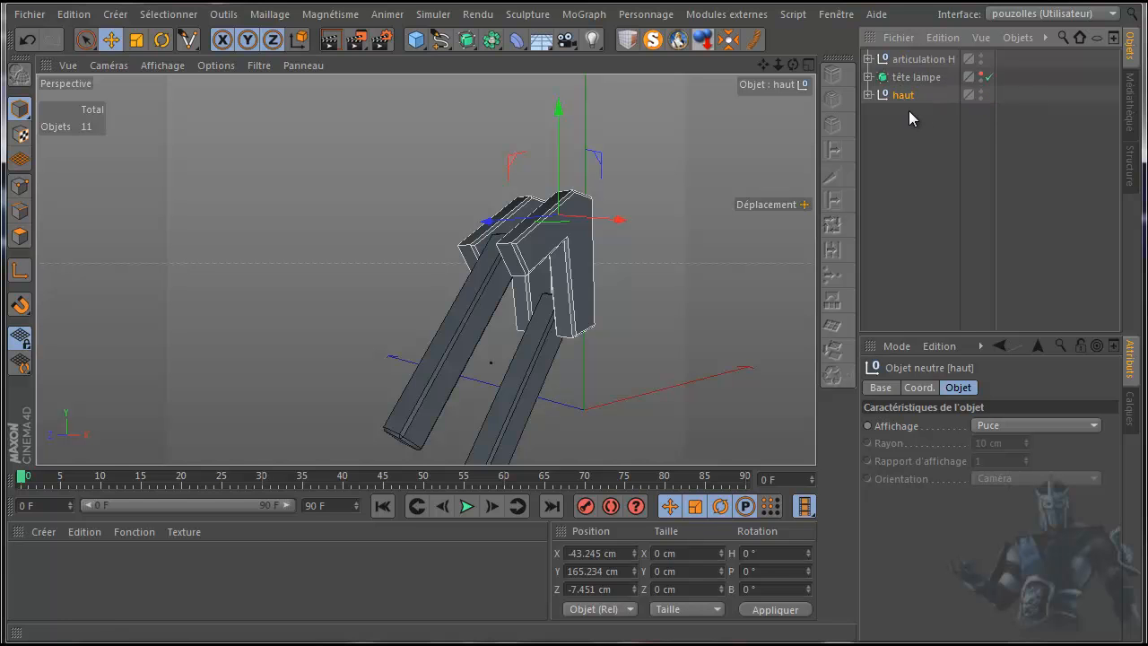
left_click_drag(920, 63, 918, 119)
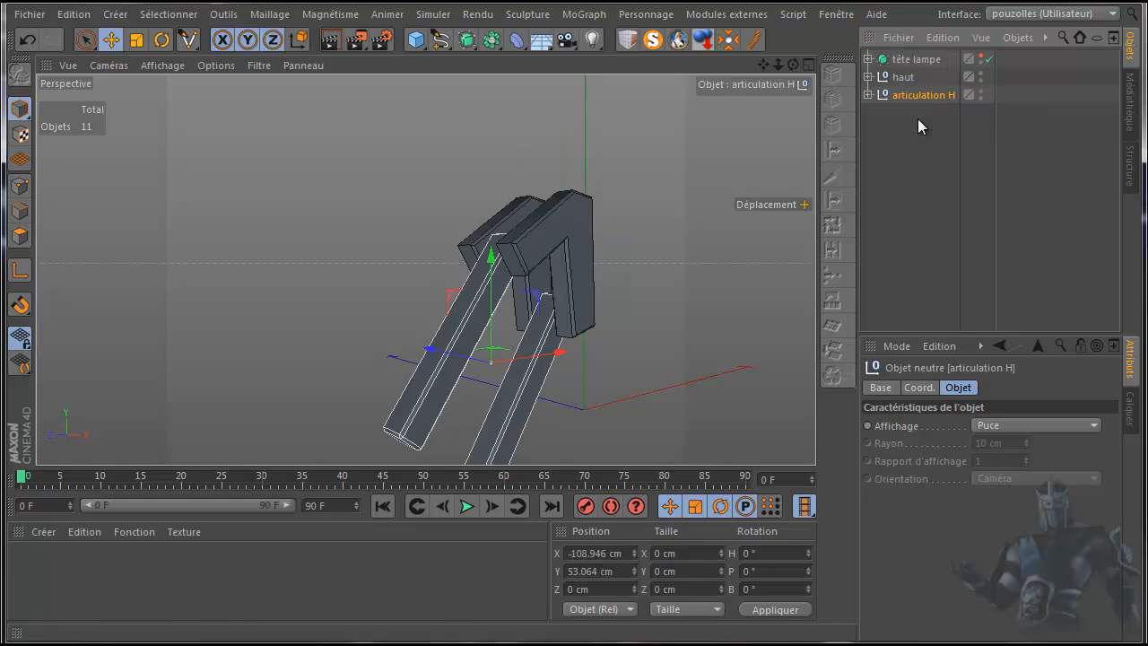
left_click(980, 56)
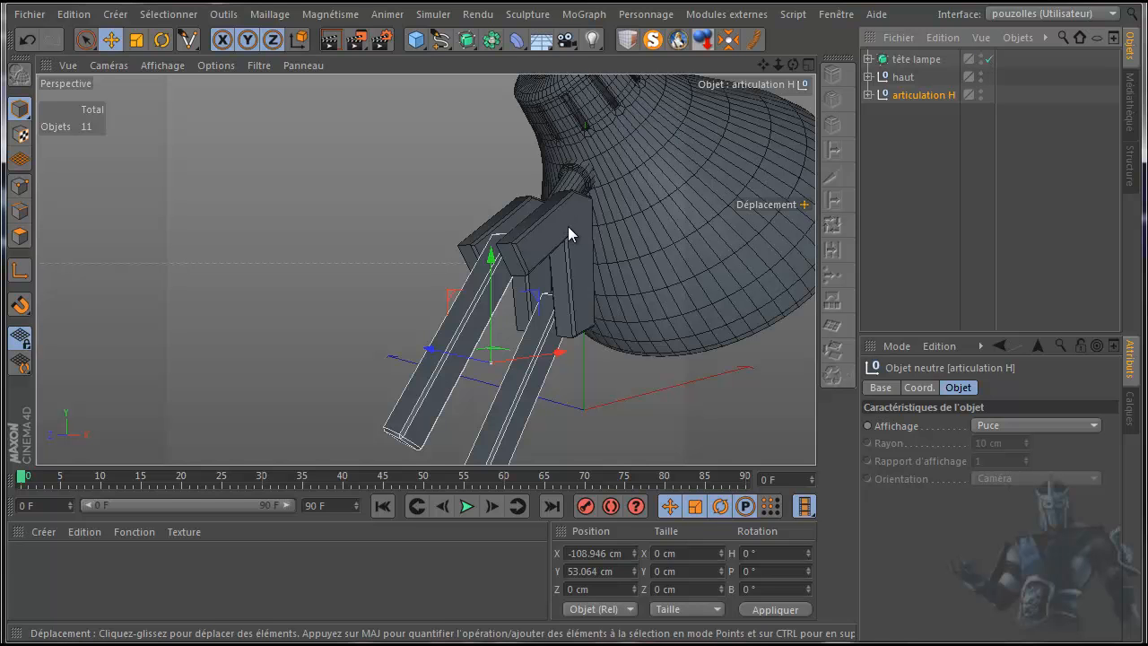
- Trace the middle joint bracket's outline in the front view with a seven-point linear spline and close the spline
middle_click(321, 355)
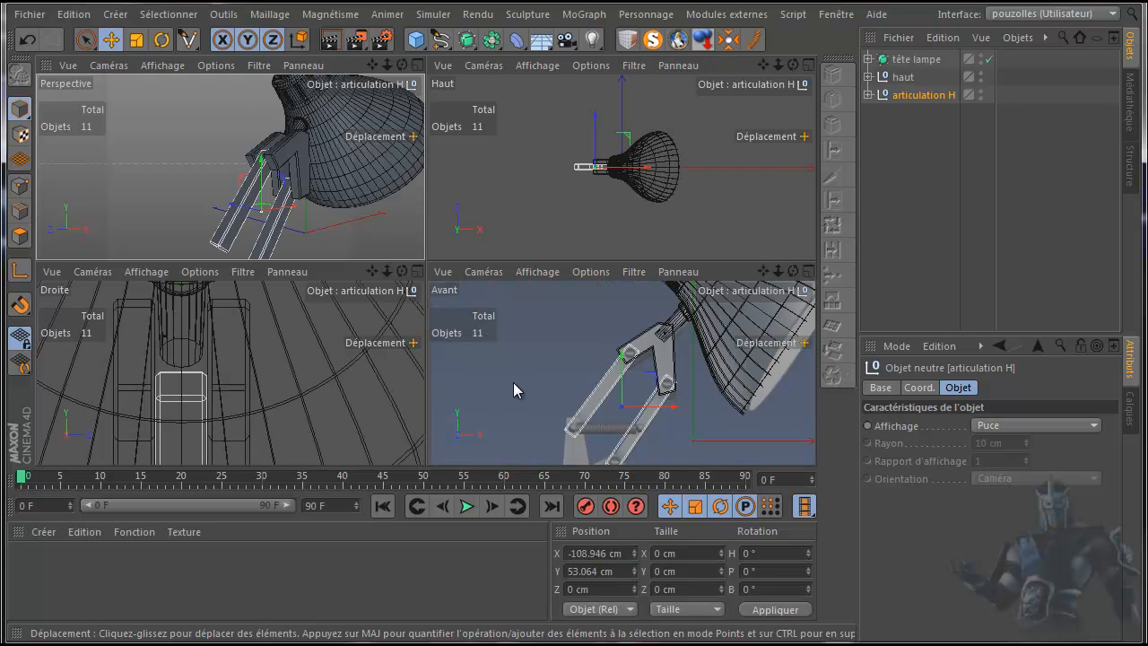
middle_click(513, 382)
left_click_drag(766, 67, 574, 353)
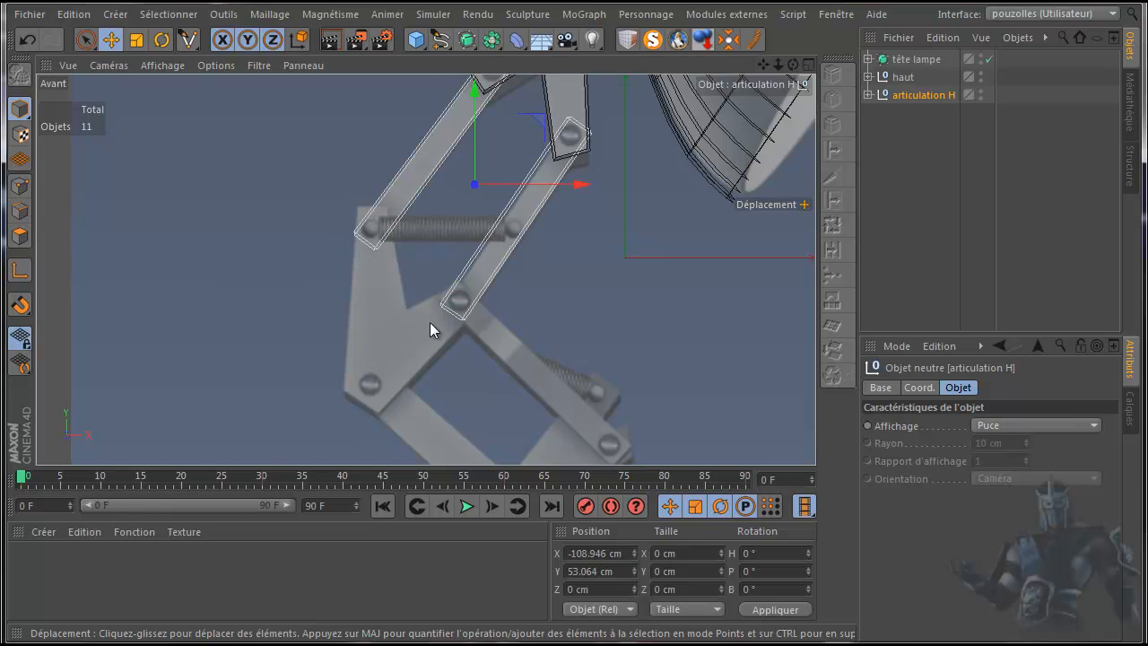
left_click(440, 40)
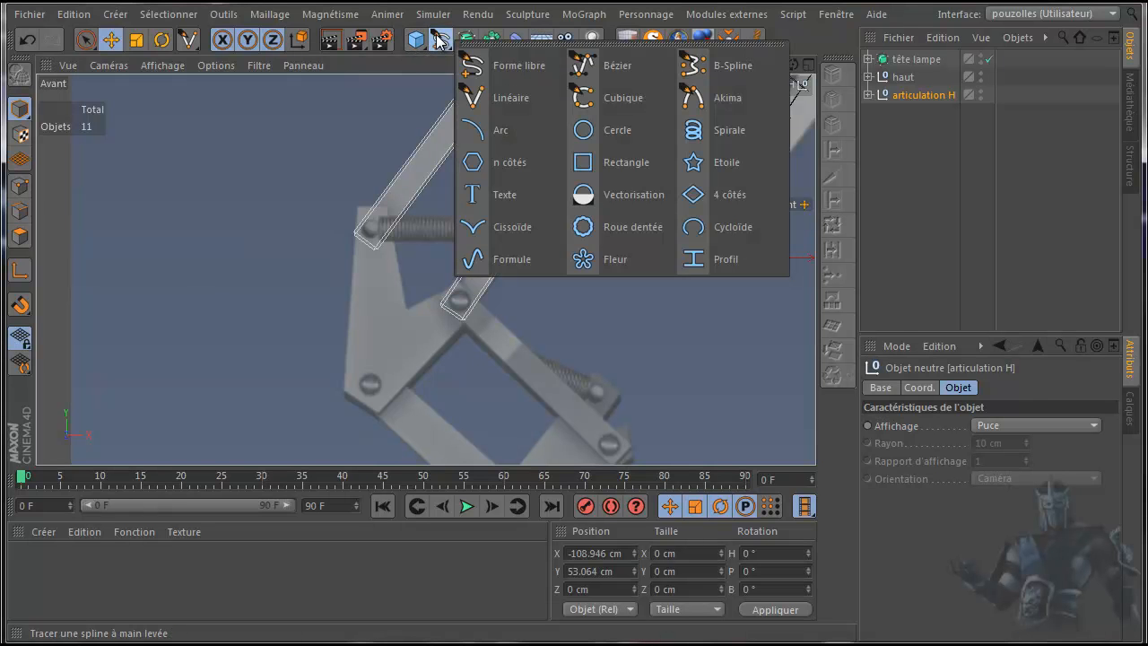
left_click(187, 41)
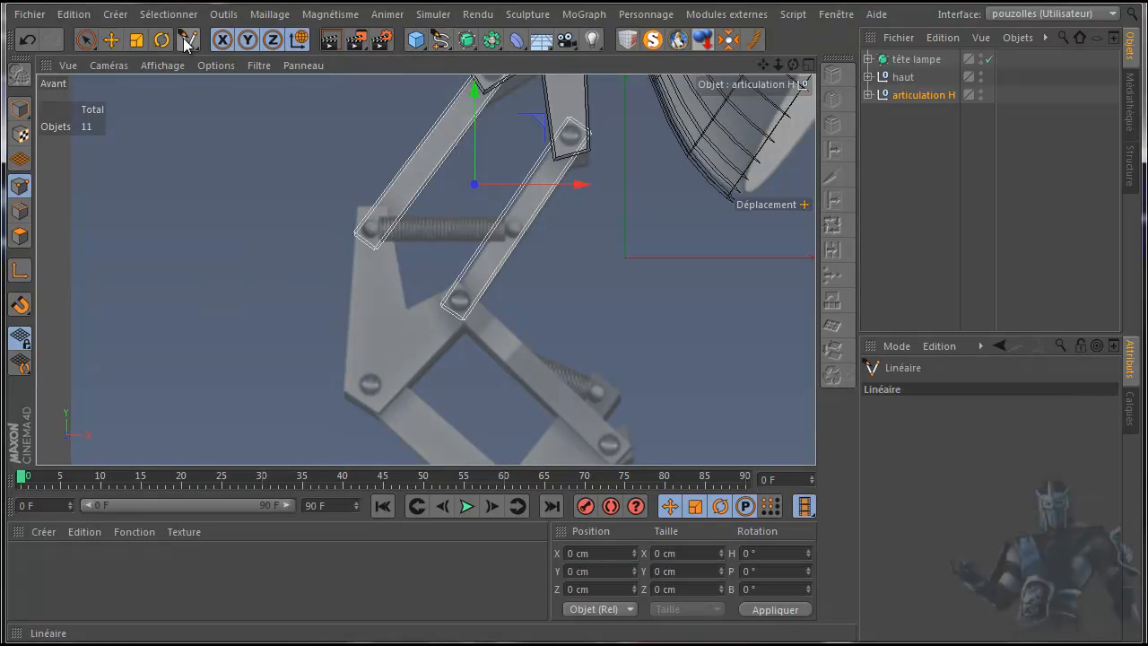
left_click(187, 41)
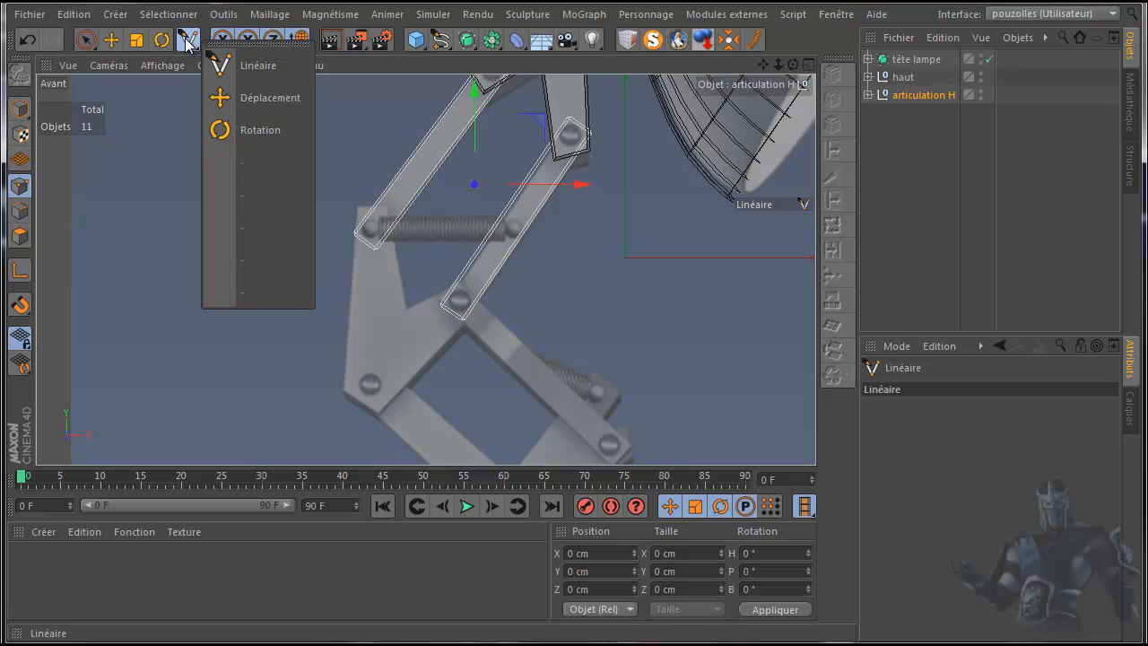
left_click(249, 67)
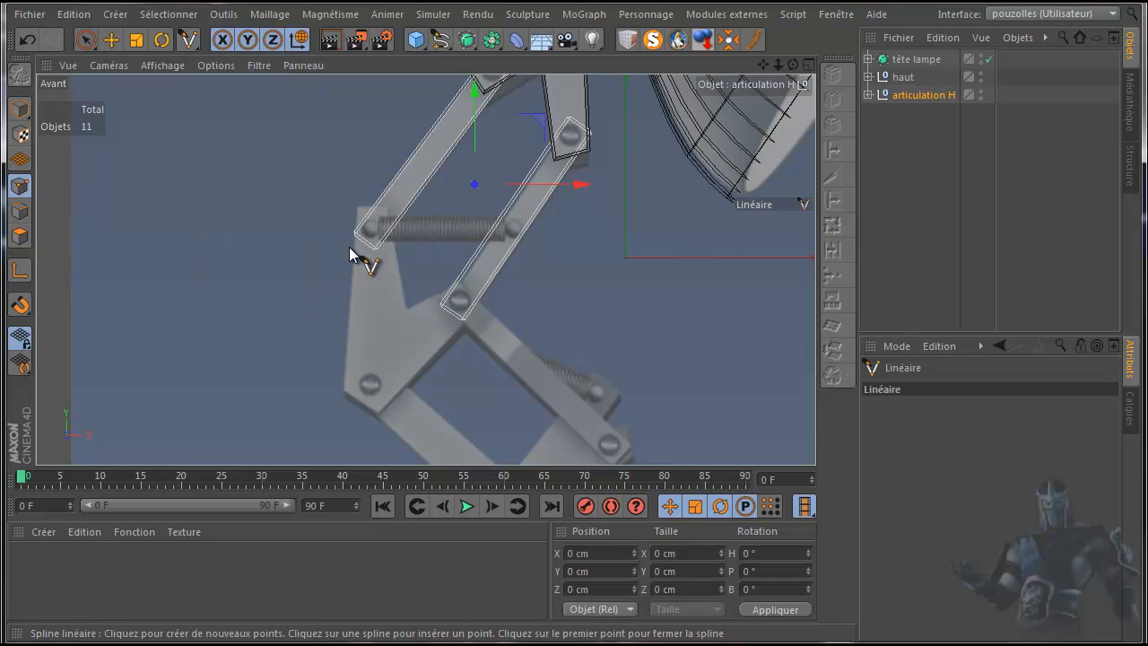
scroll(363, 265, "up", 1)
scroll(377, 363, "up", 2)
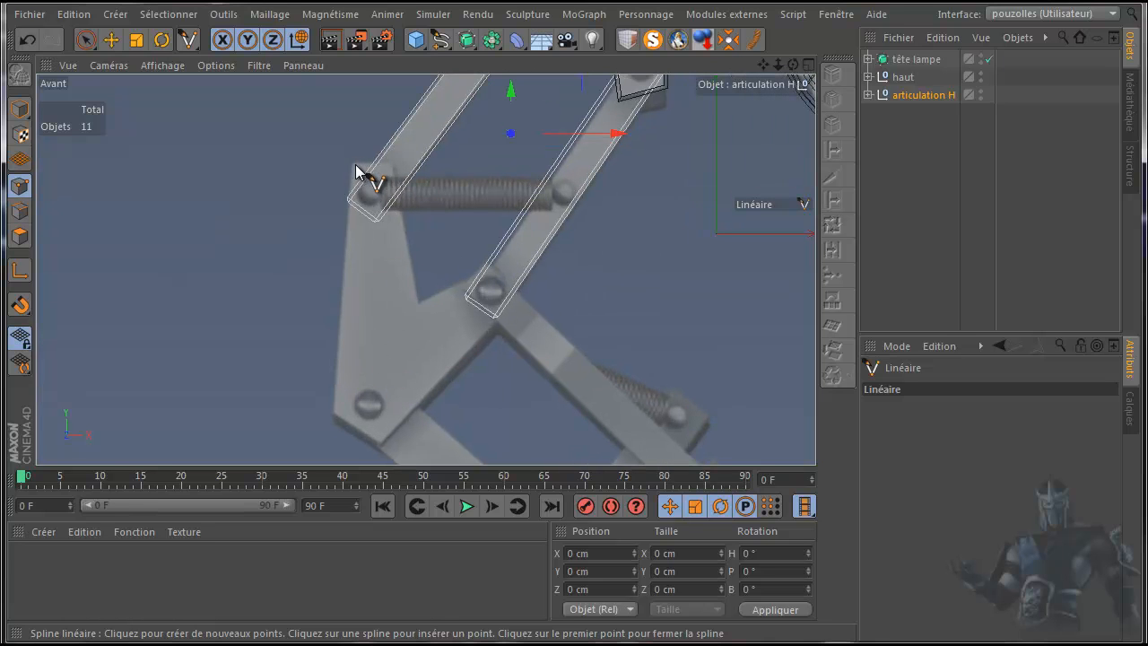
left_click(392, 163)
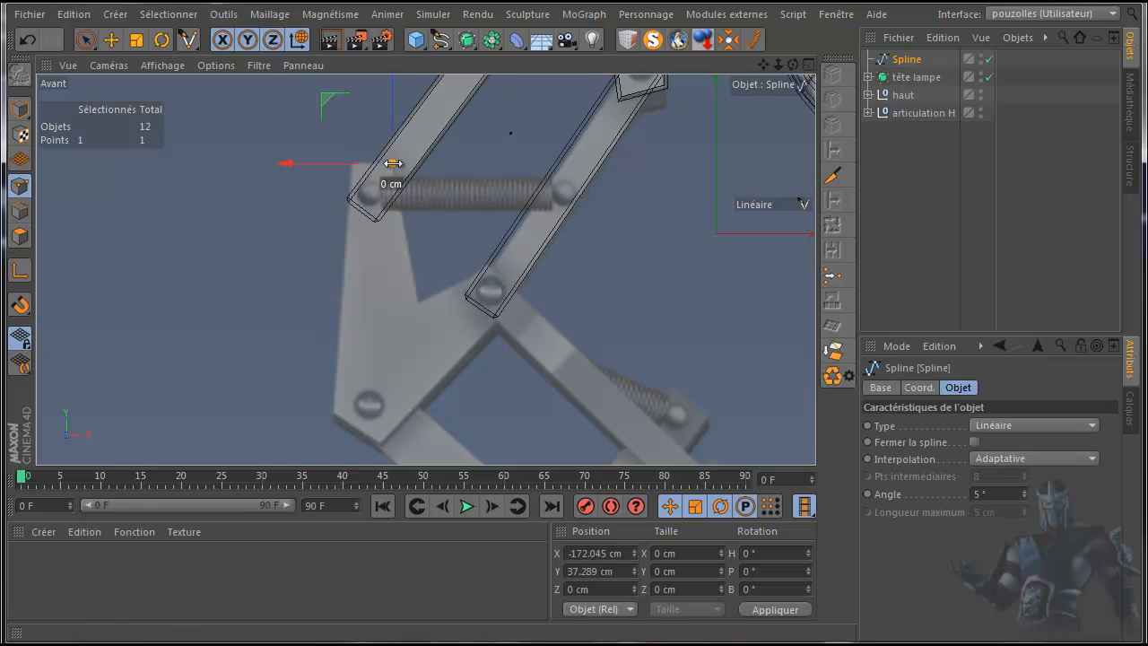
left_click(419, 304)
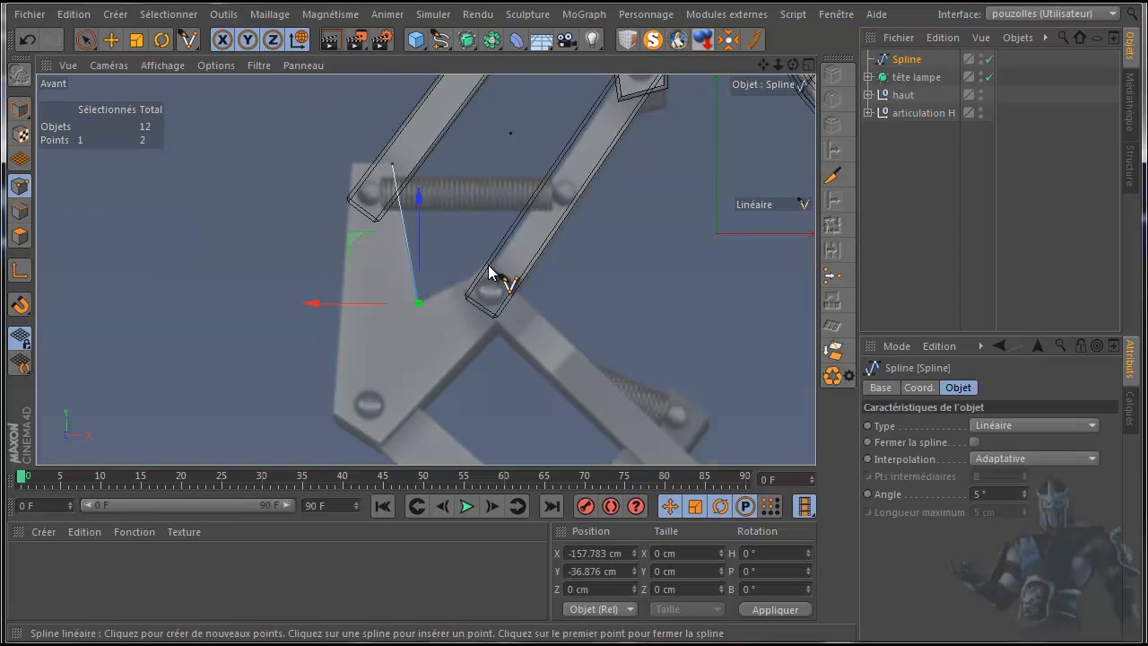
left_click(488, 265)
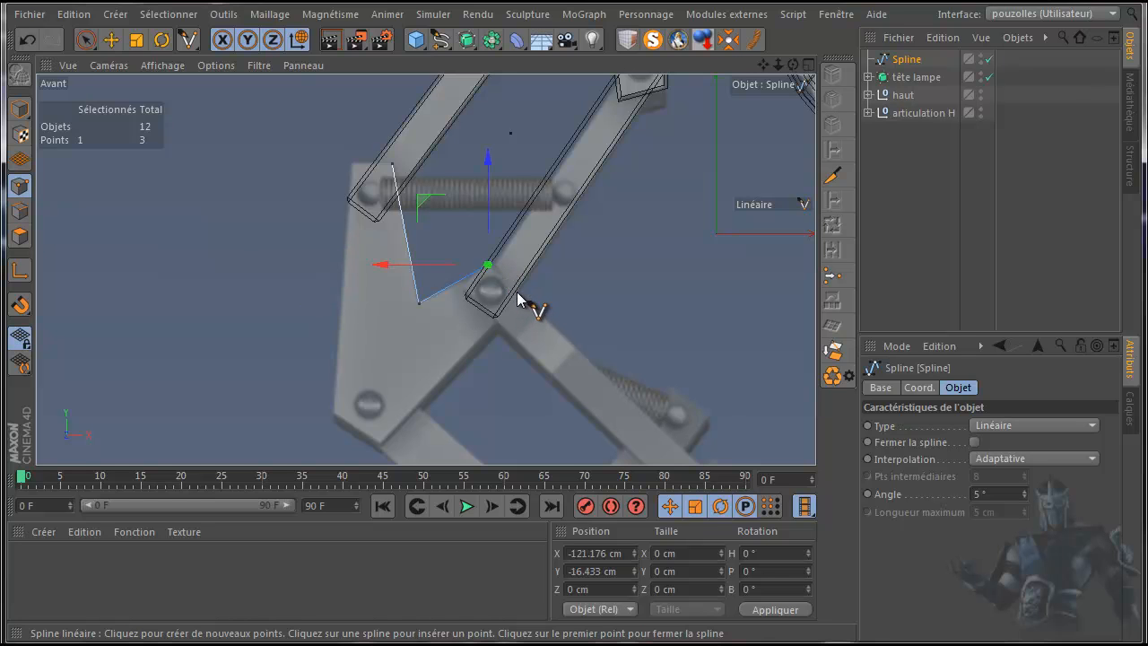
left_click(518, 290)
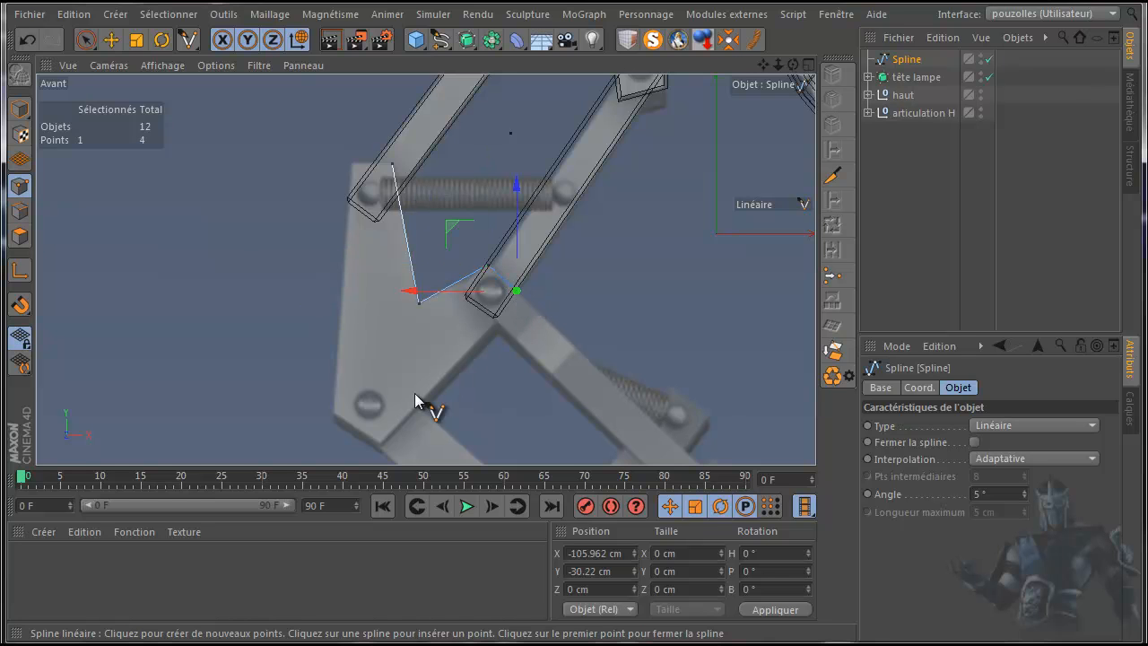
left_click(382, 441)
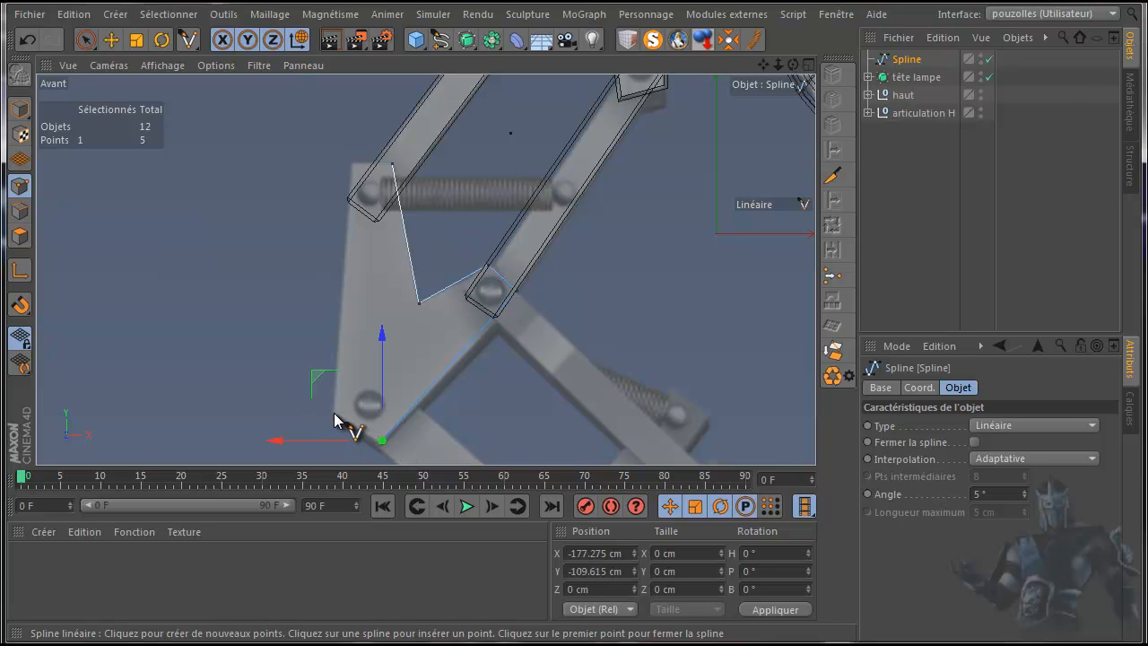
left_click(333, 413)
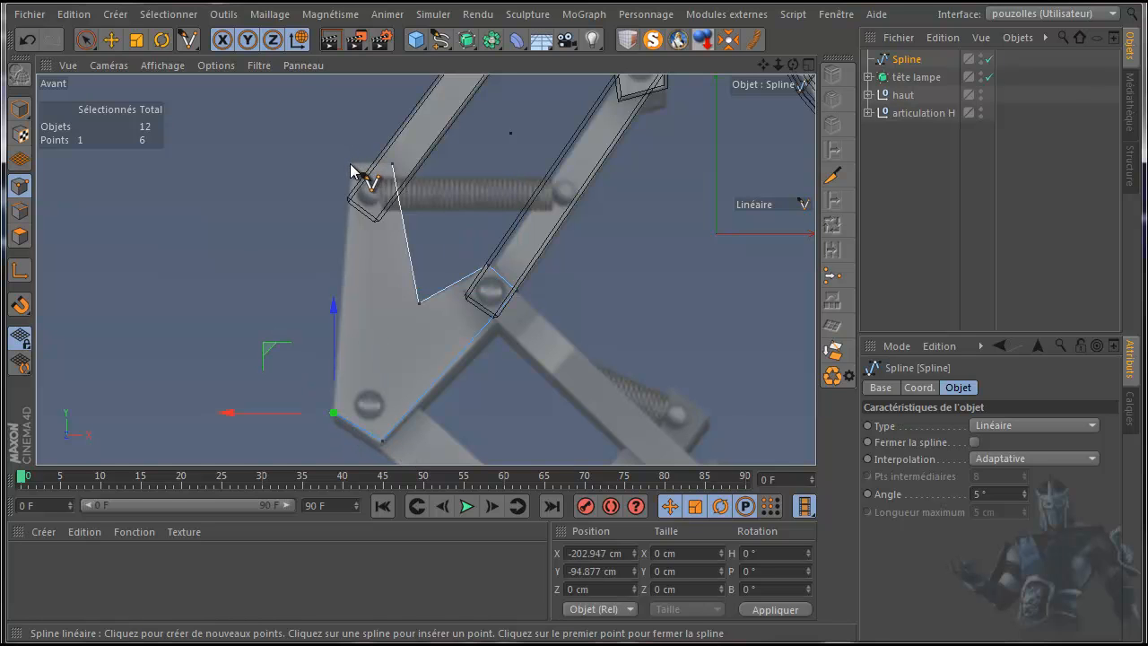
left_click(351, 163)
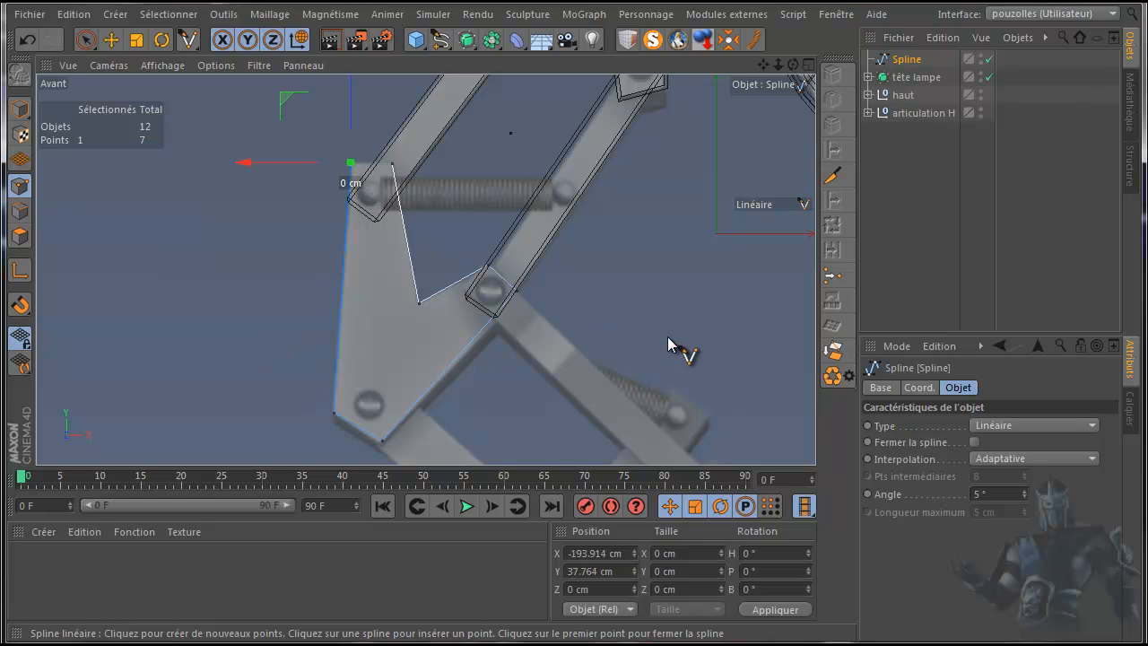
left_click(974, 441)
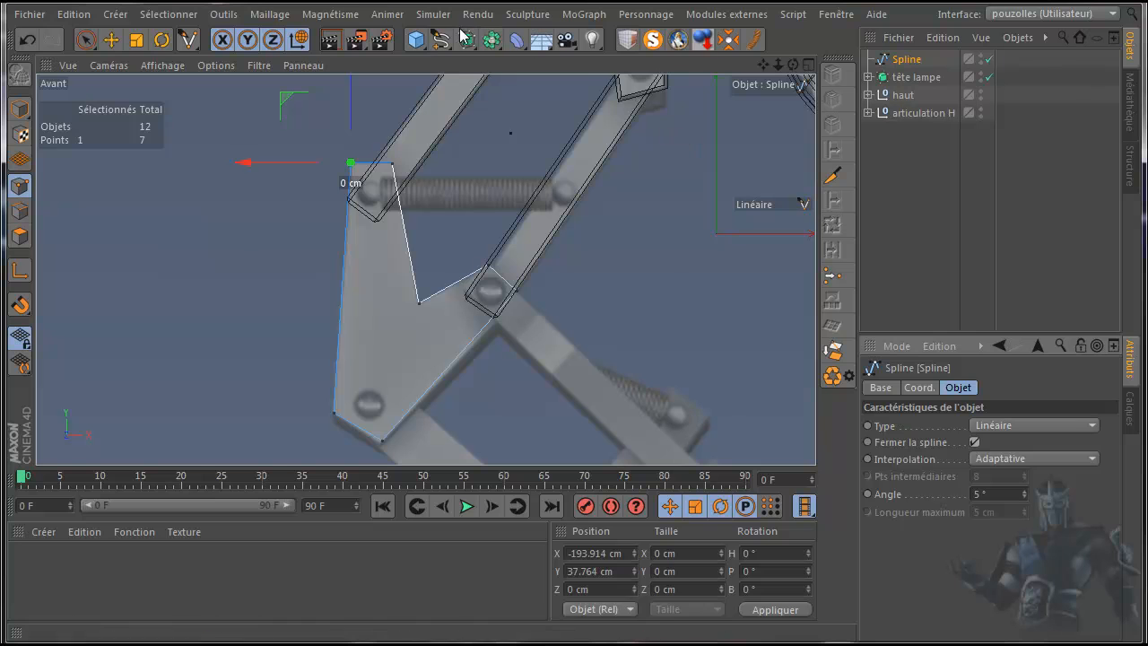
- Add an Extrusion object, nest the bracket spline inside it, and set its Z movement to 15 cm
left_click_drag(467, 40, 704, 68)
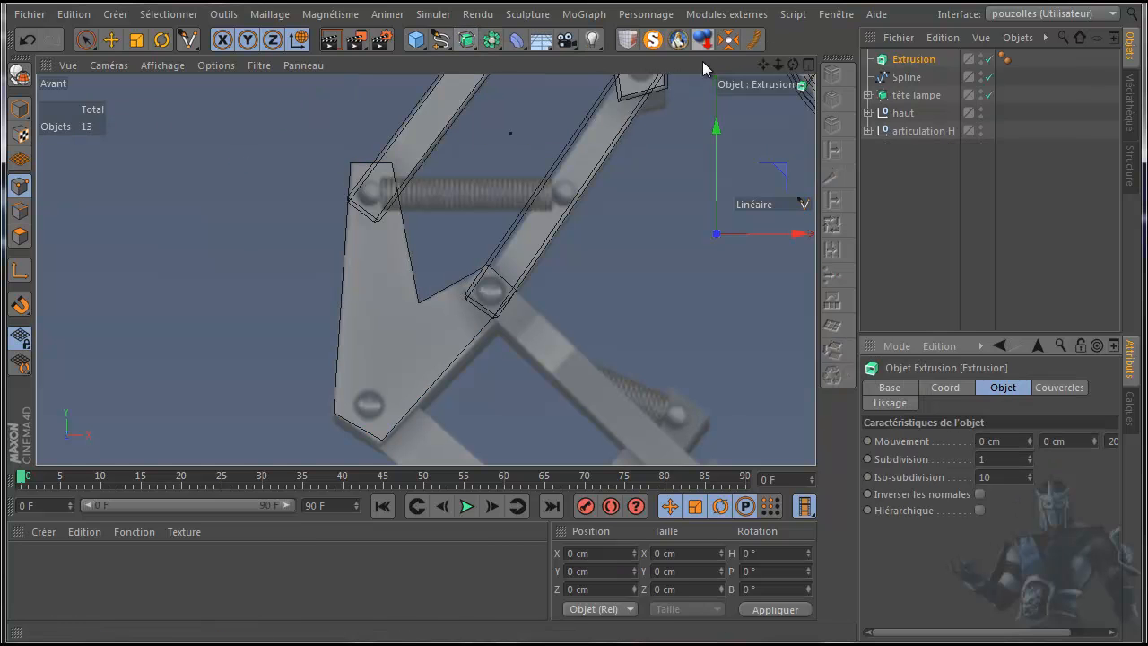
left_click(908, 77)
left_click_drag(919, 64, 917, 60)
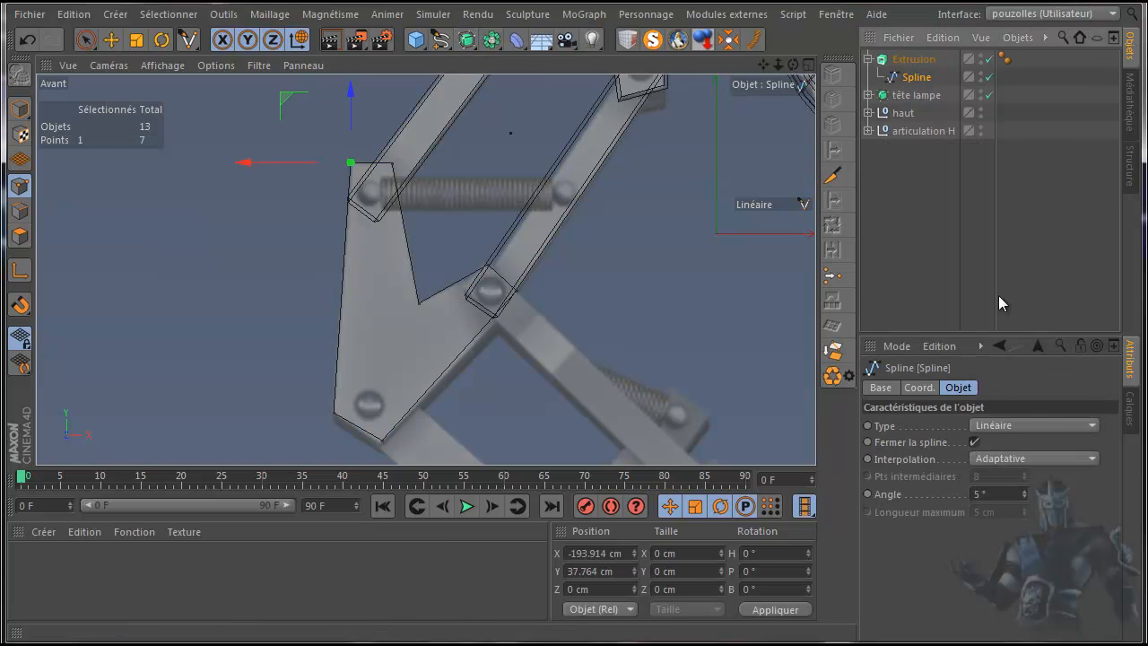
left_click(917, 61)
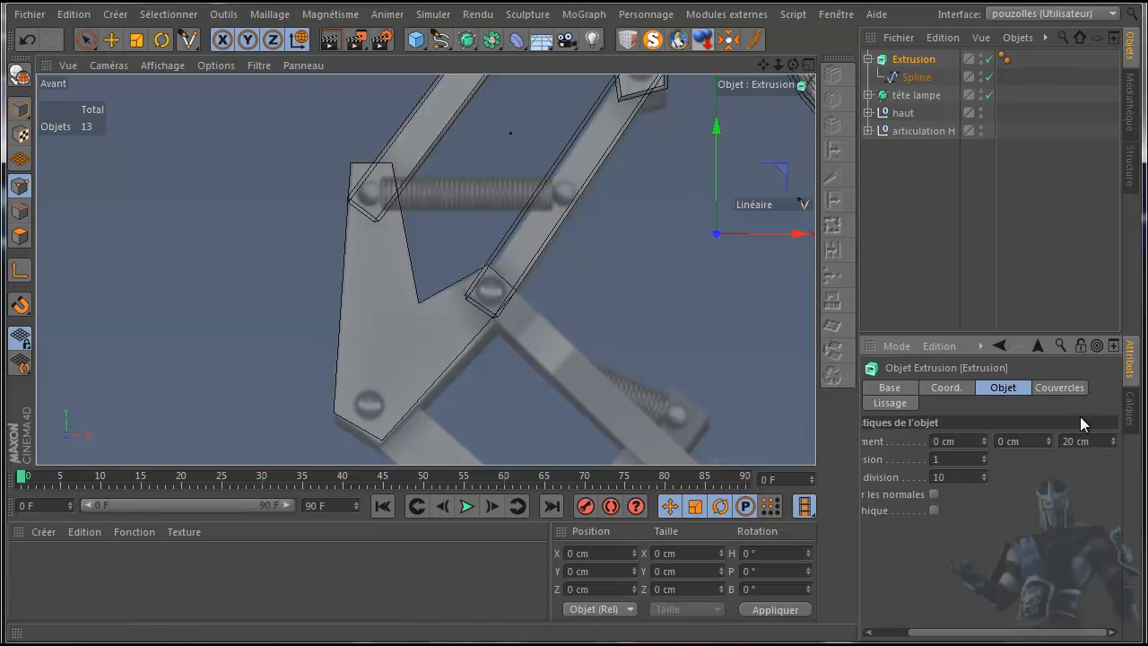
left_click_drag(1094, 441, 1060, 446)
type("15")
- Set both the start and end caps of the bracket extrusion to "Couvercle et biseau" with a 2 cm radius
left_click(1061, 388)
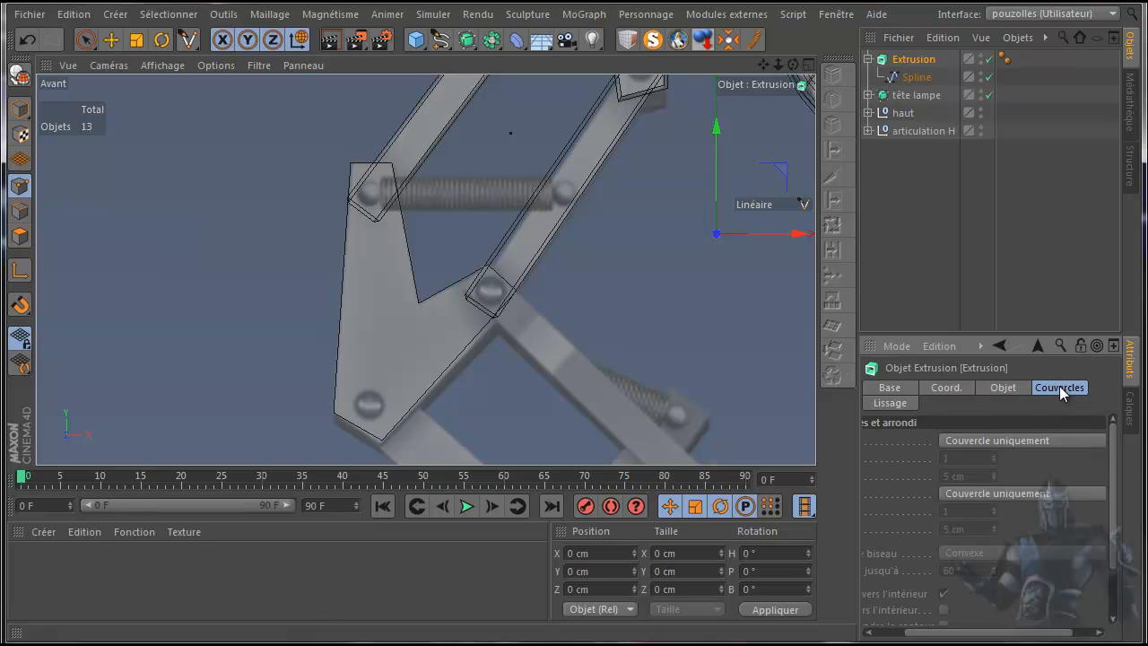
left_click(1010, 444)
left_click(1001, 511)
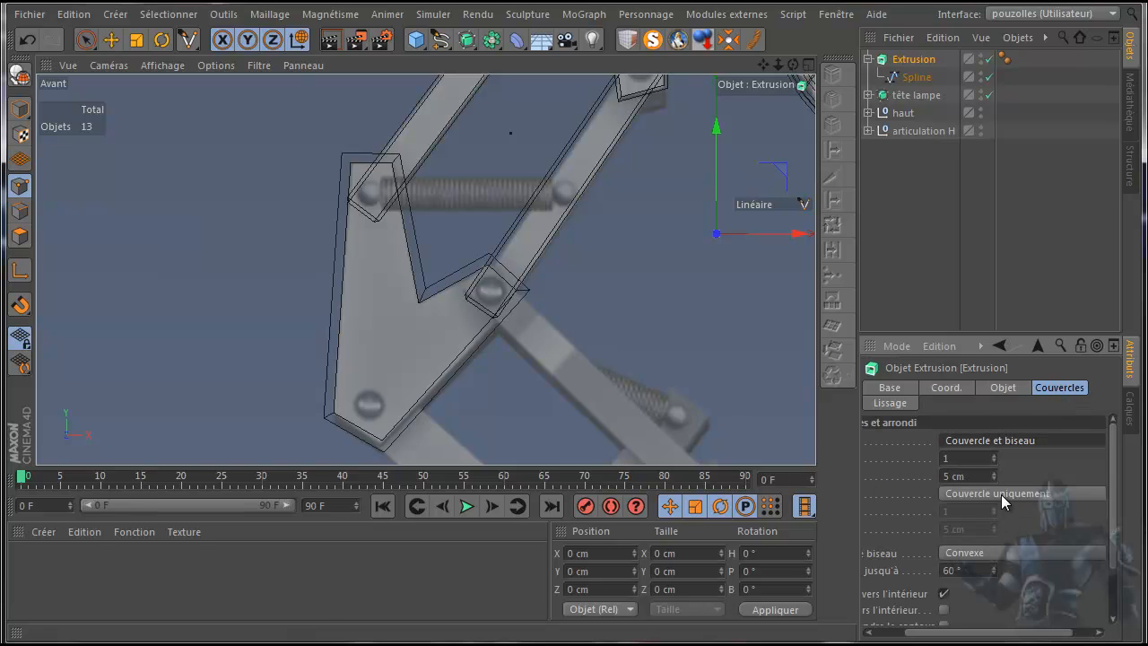
left_click(1002, 494)
left_click(991, 566)
left_click(973, 476)
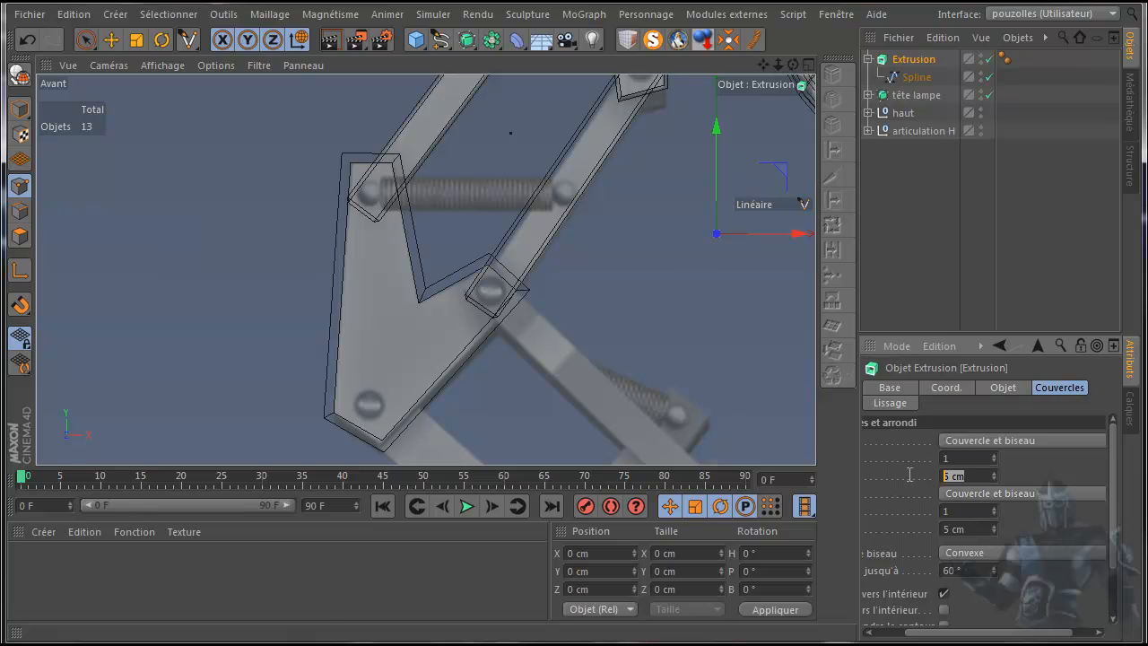
type("2")
left_click_drag(969, 531, 928, 531)
type("2")
key("Return")
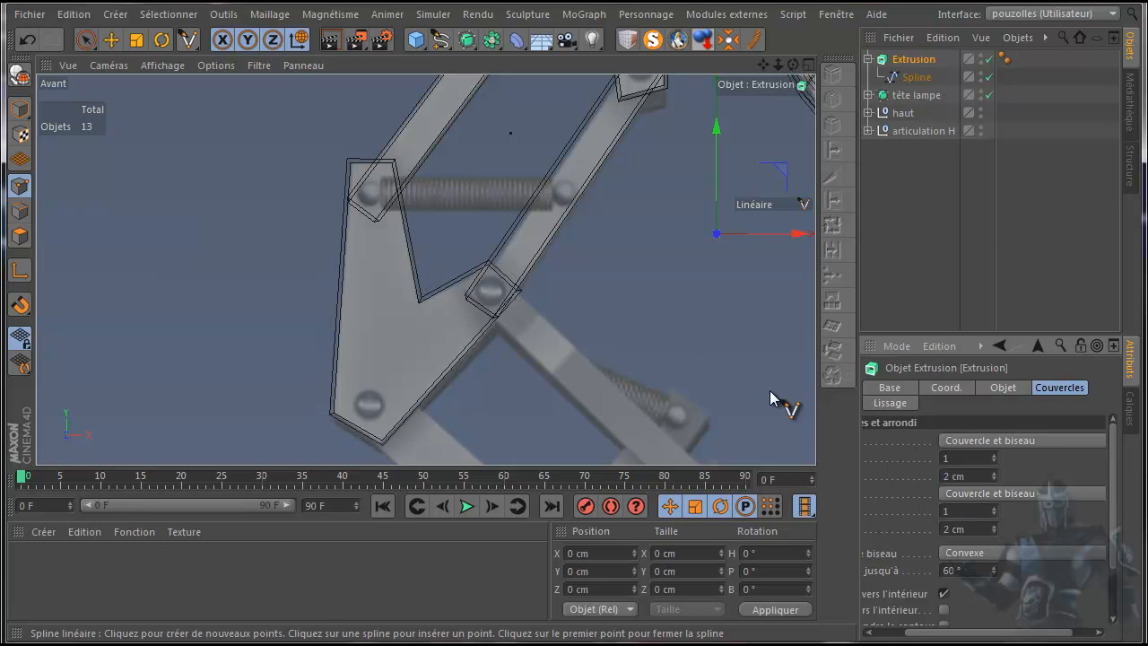
- Move the middle bracket extrusion along Z to about 14 cm, placing it beside the arms in the right view
middle_click(313, 266)
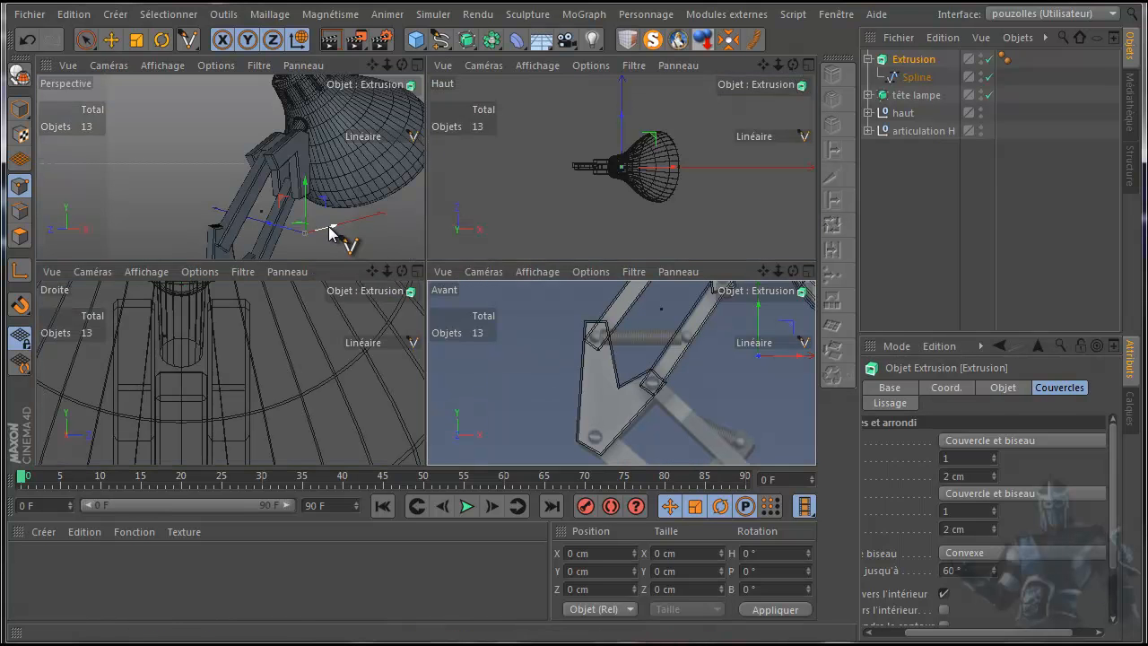
middle_click(329, 231)
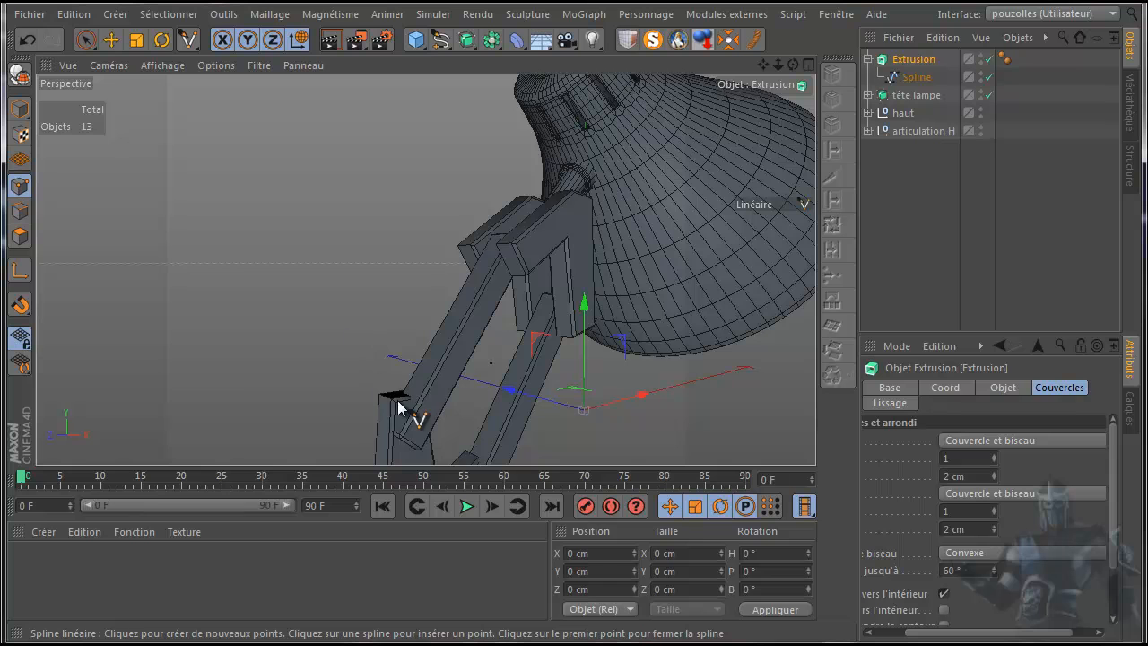
middle_click(362, 341)
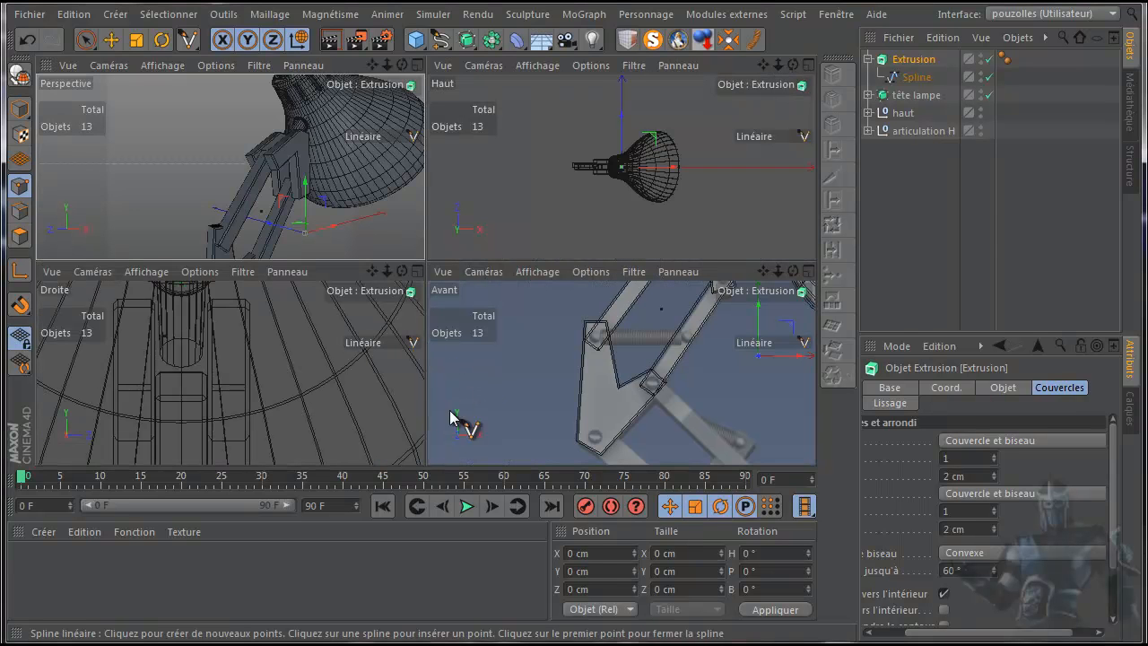
middle_click(354, 399)
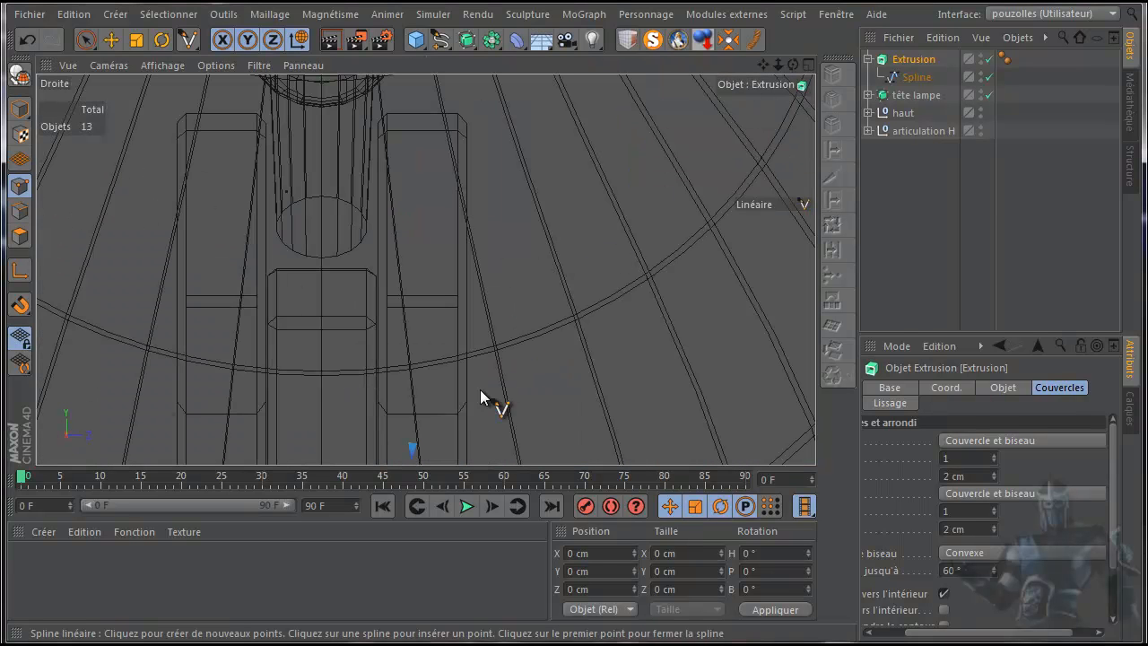
key("o")
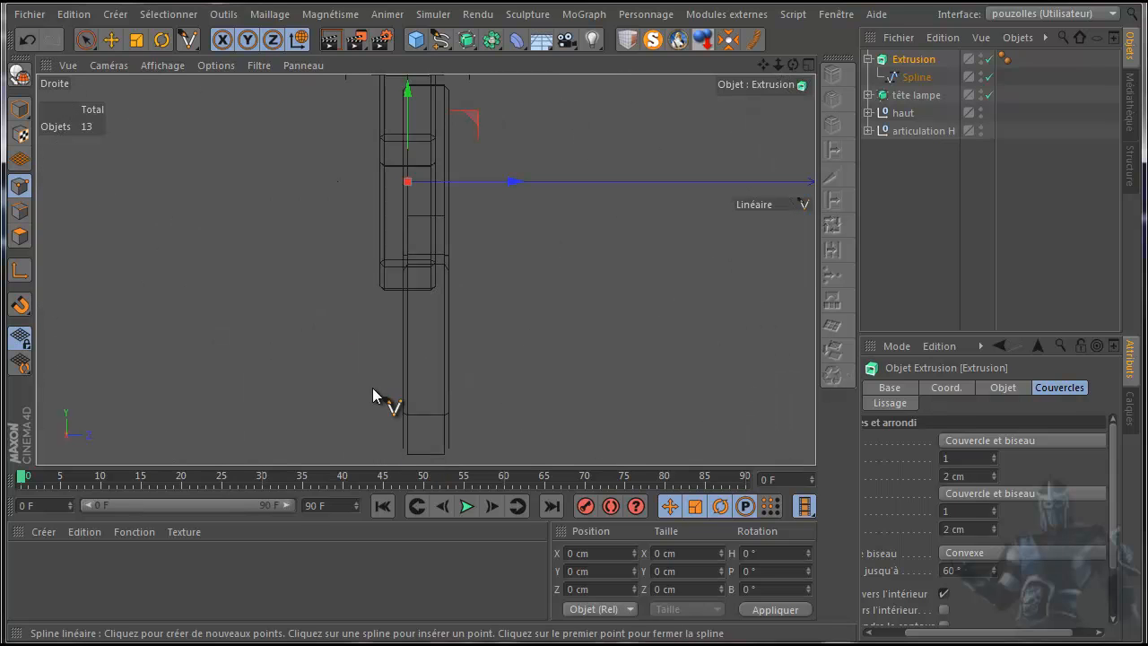
left_click(111, 39)
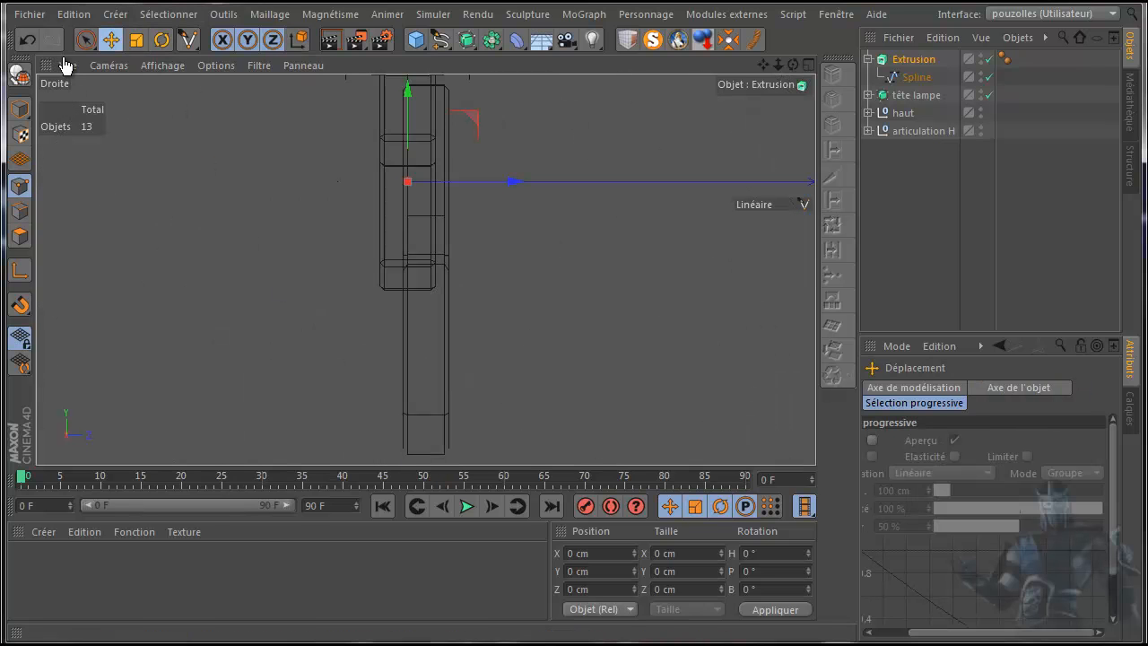
left_click(23, 109)
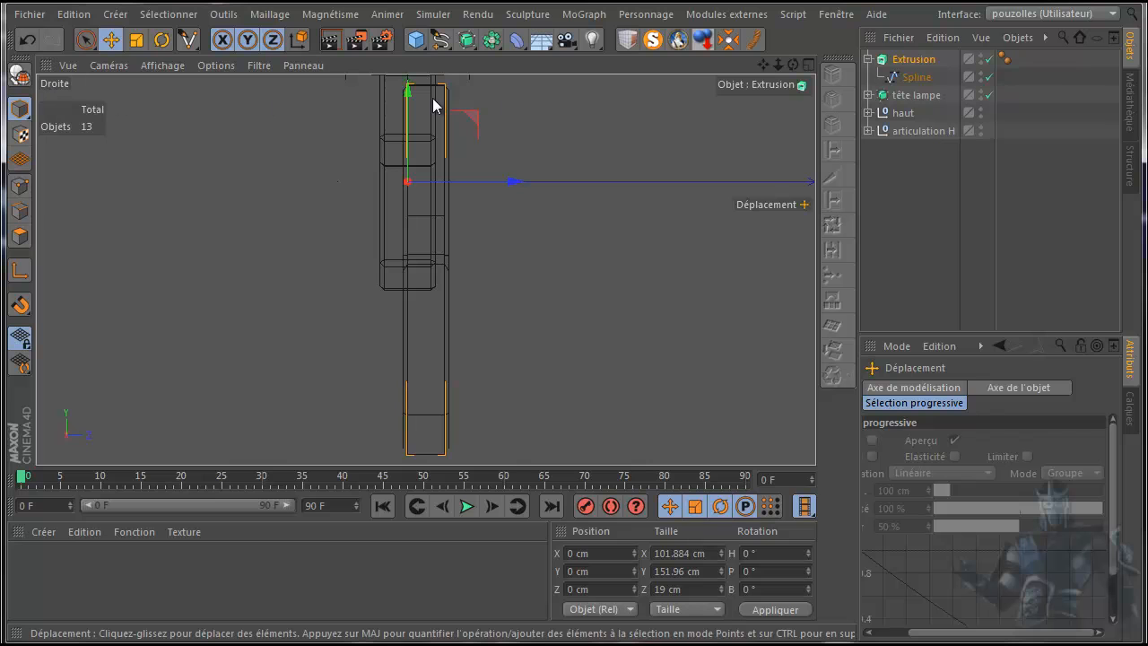
left_click_drag(509, 182, 543, 193)
scroll(458, 188, "up", 3)
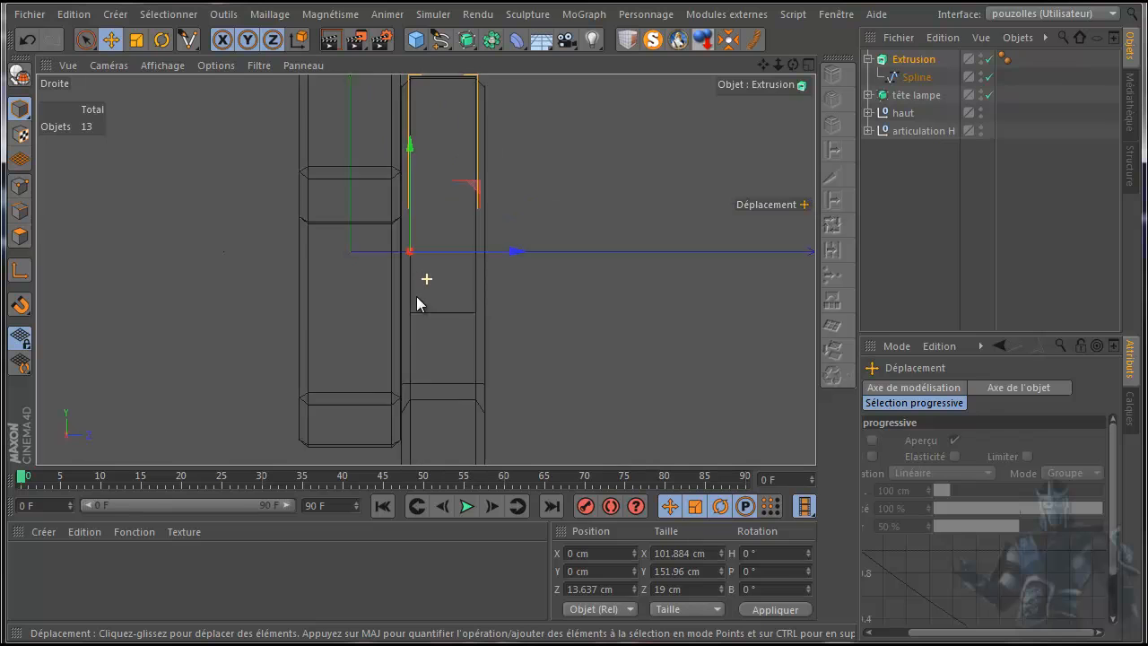
scroll(366, 351, "up", 2)
left_click_drag(507, 240, 514, 240)
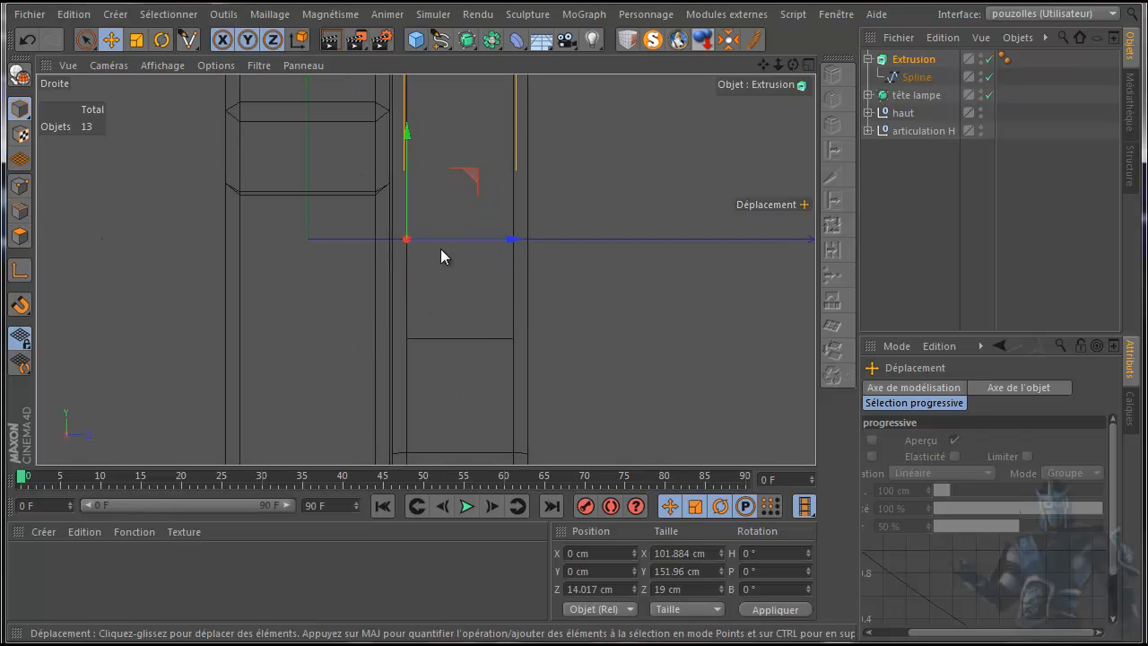
- Duplicate the middle bracket extrusion and move the copy along Z to about -29 cm, on the opposite side of the arms
left_click_drag(914, 63, 914, 53, "ctrl")
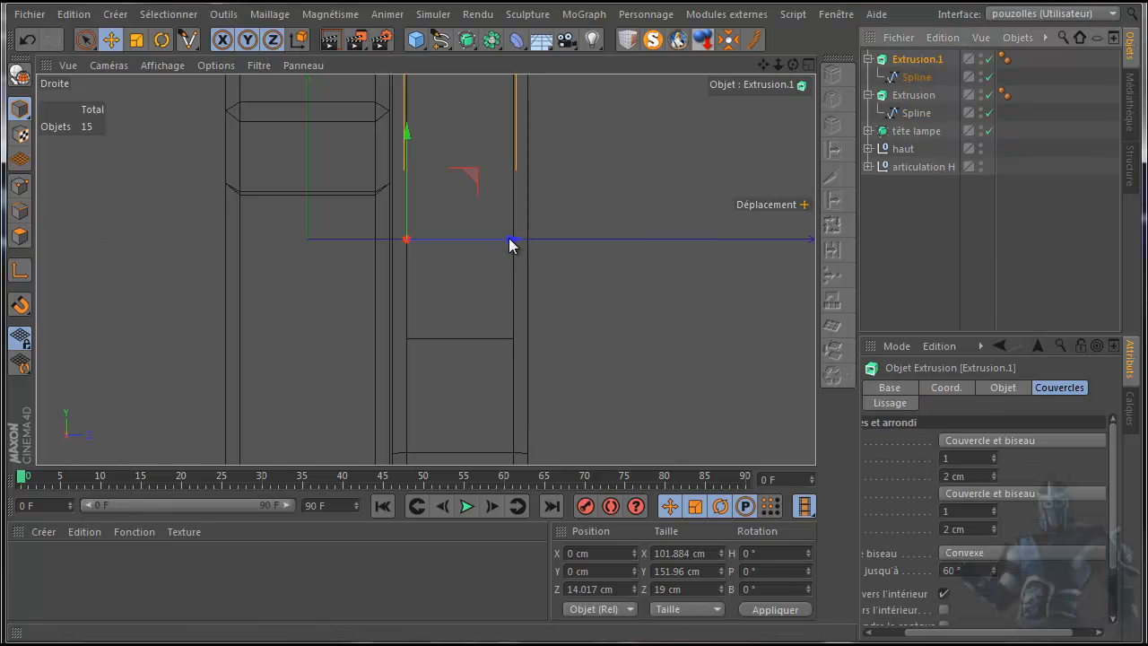
left_click_drag(511, 241, 204, 226)
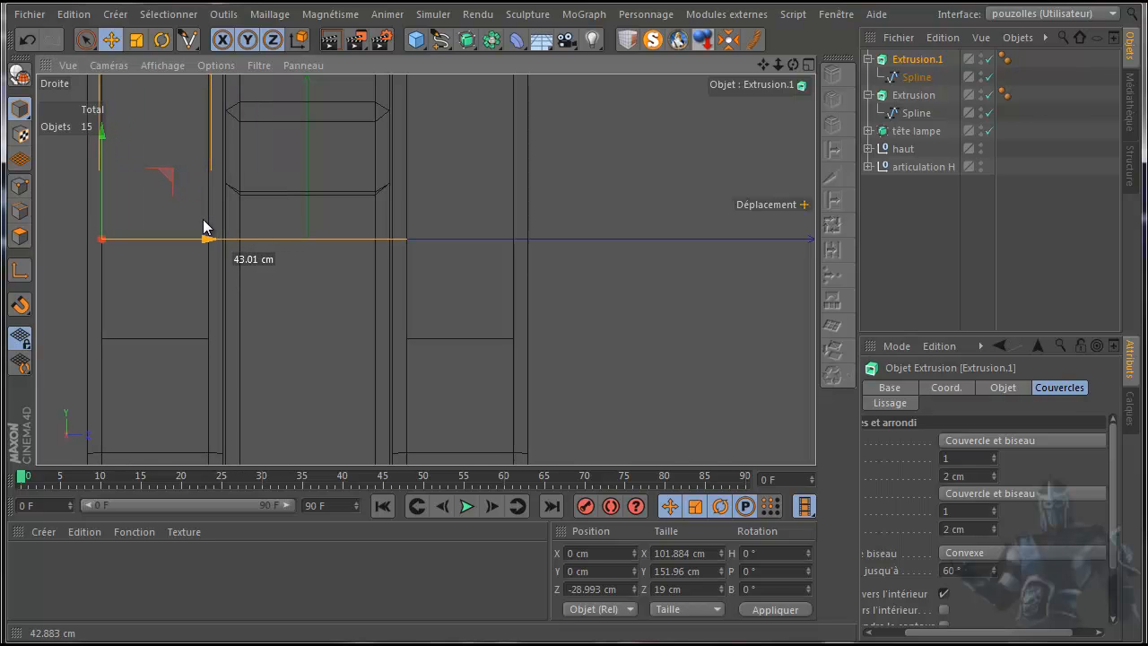
left_click_drag(203, 226, 204, 226)
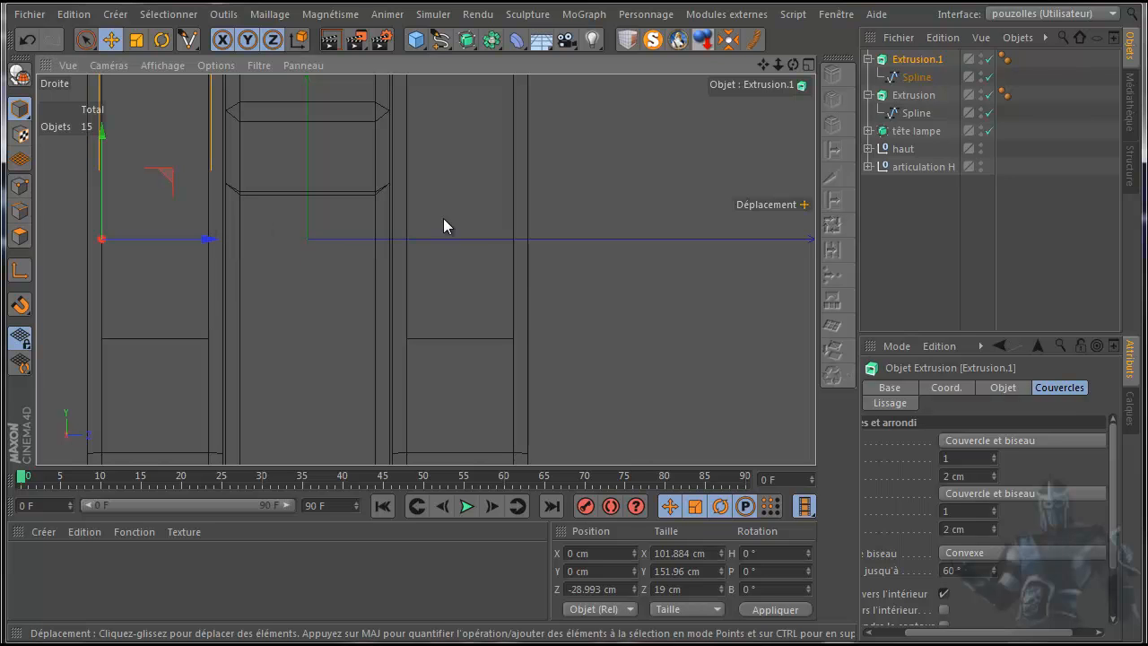
middle_click(599, 225)
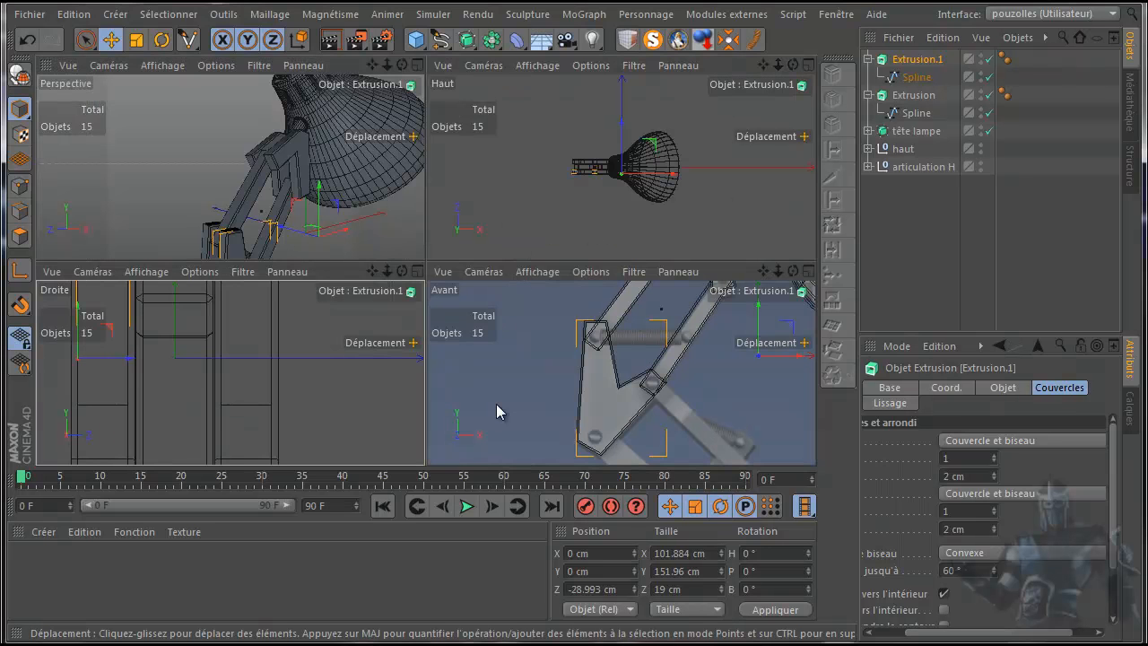
- Move the axes of both bracket extrusions onto the lower bolt in the front view, at about X -184 cm, Y -90 cm
middle_click(496, 404)
scroll(453, 372, "down", 2)
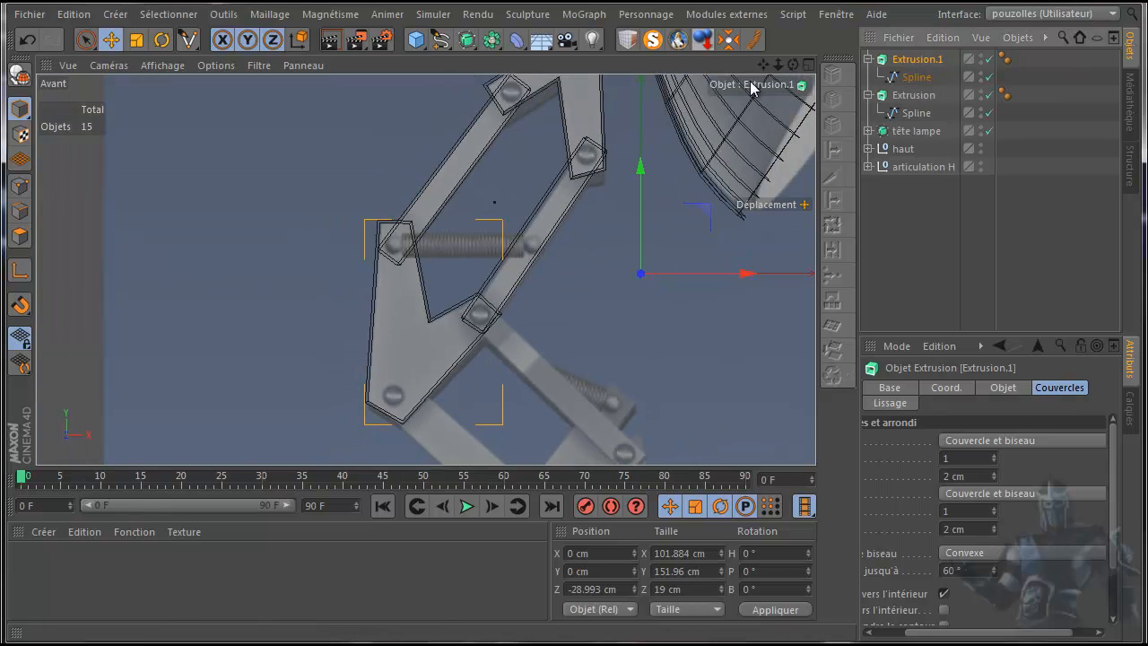
left_click(20, 270)
left_click_drag(705, 215, 461, 335)
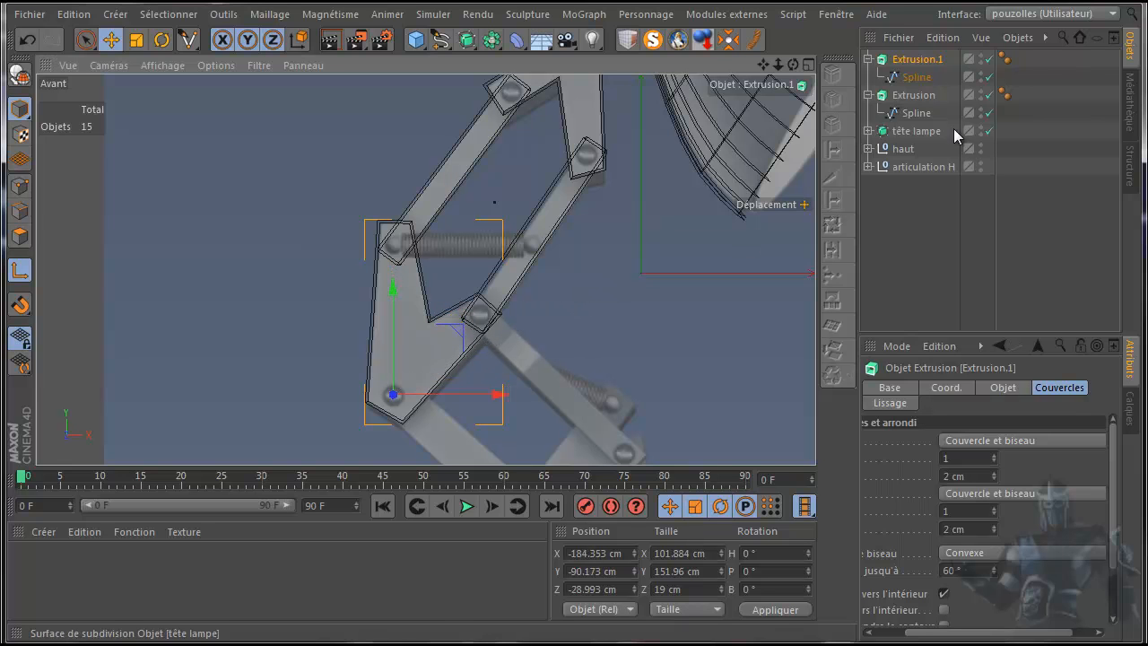
left_click(914, 96)
left_click_drag(650, 237, 455, 336)
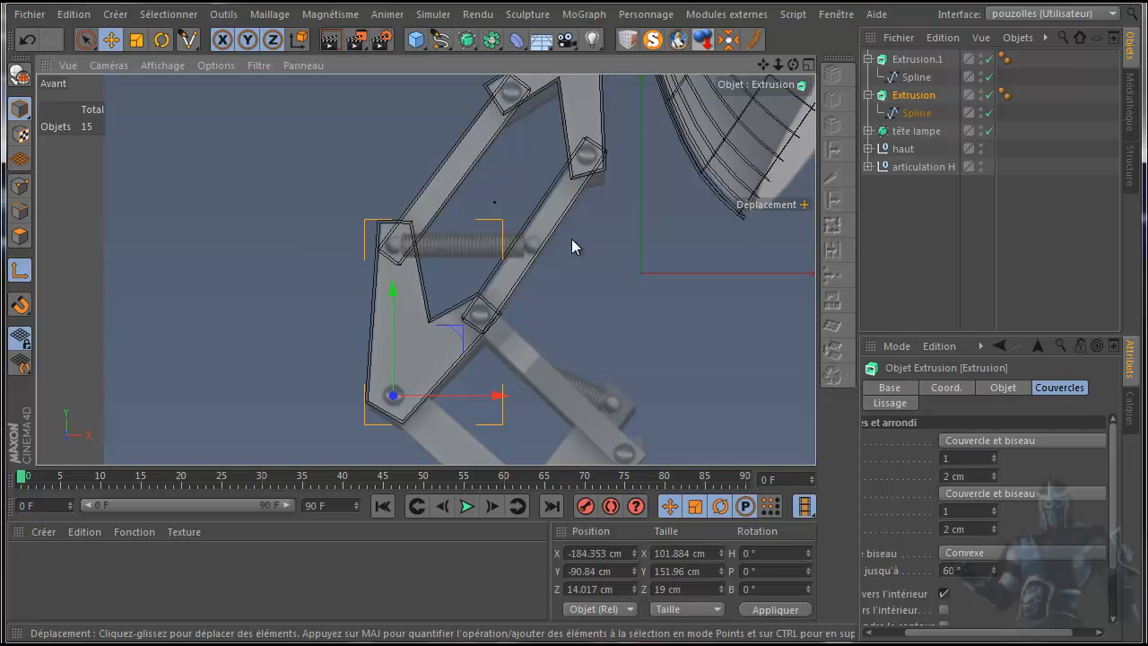
- Centre both bracket extrusions' axes in their thickness in the right view, at about Z 21 cm and Z -22 cm
middle_click(320, 300)
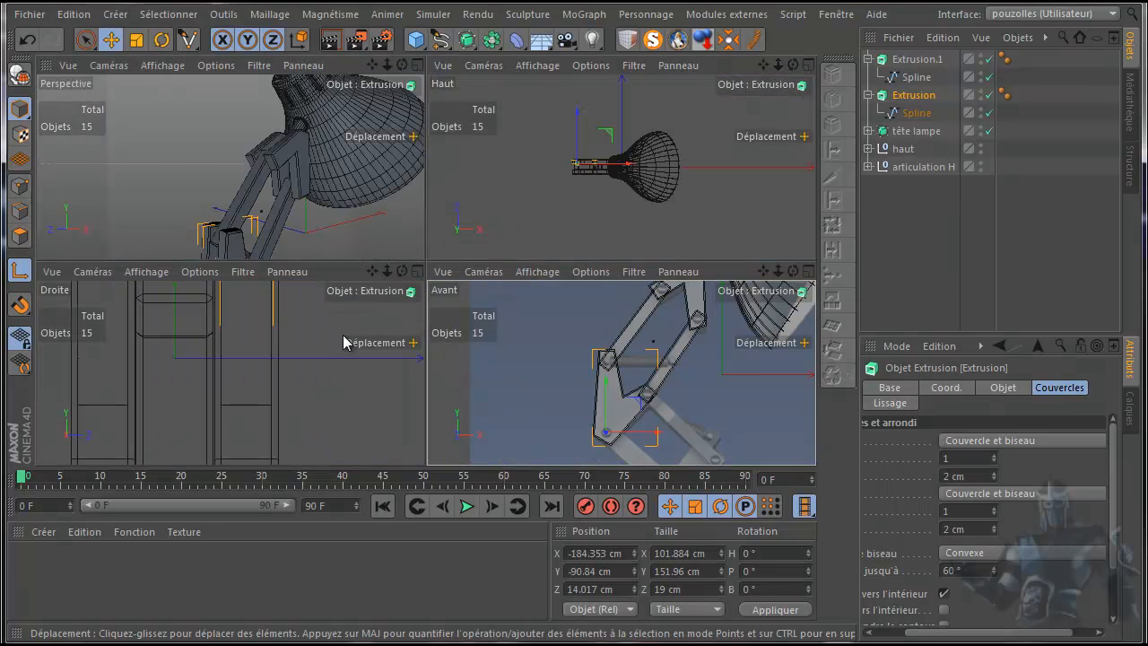
middle_click(308, 329)
scroll(368, 323, "down", 8)
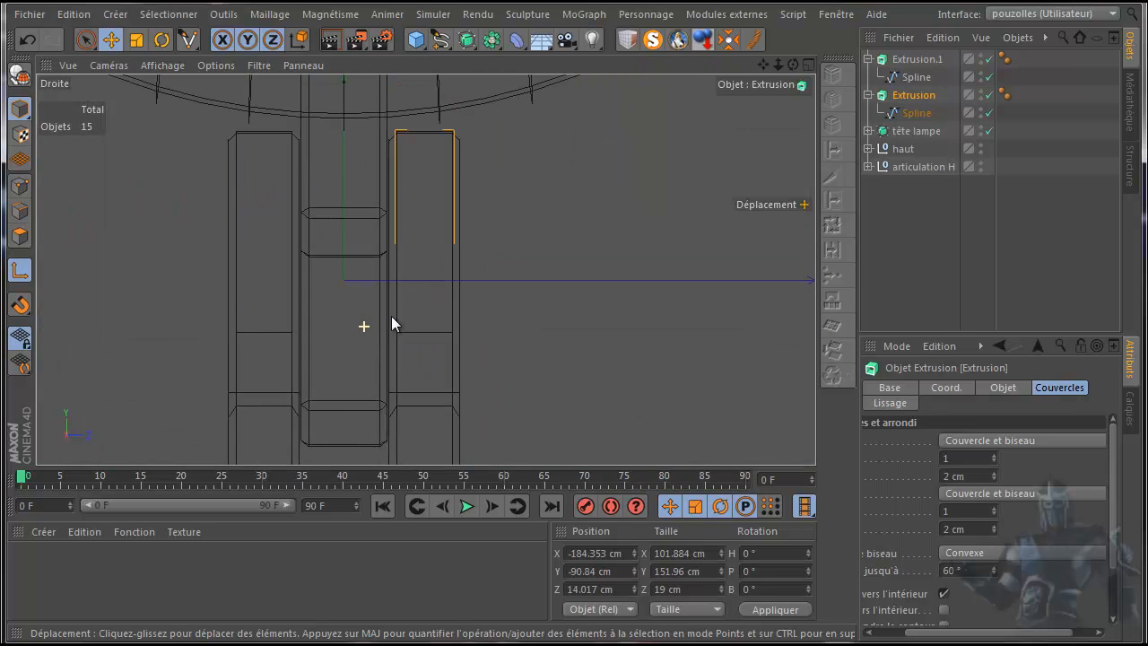
left_click_drag(766, 65, 579, 272)
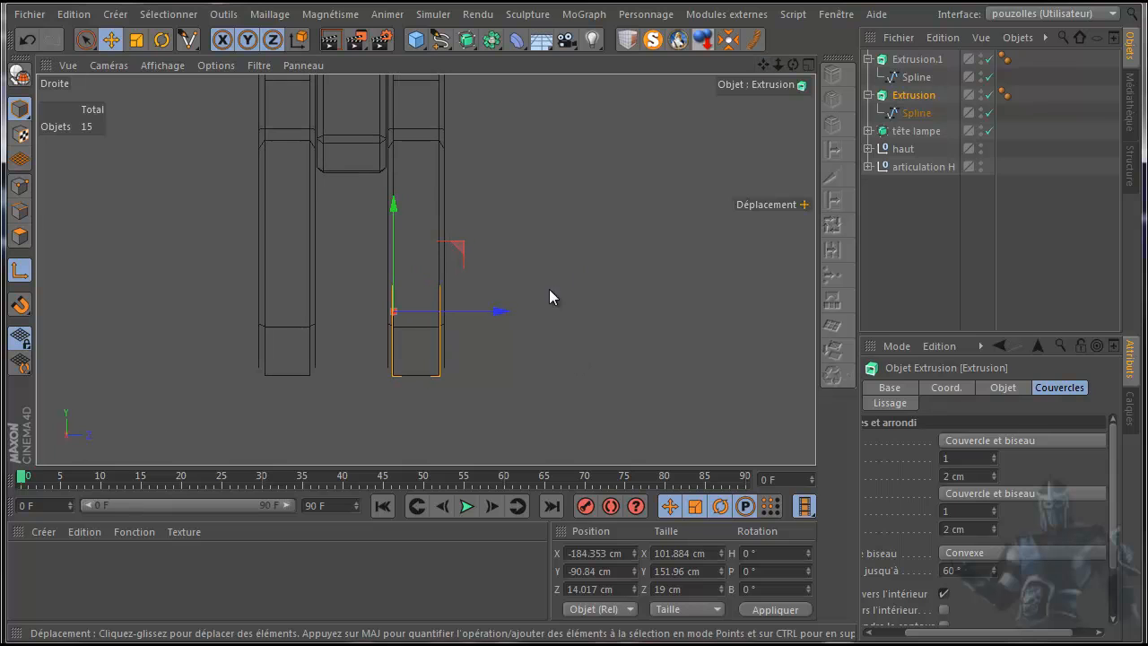
left_click_drag(502, 313, 525, 321)
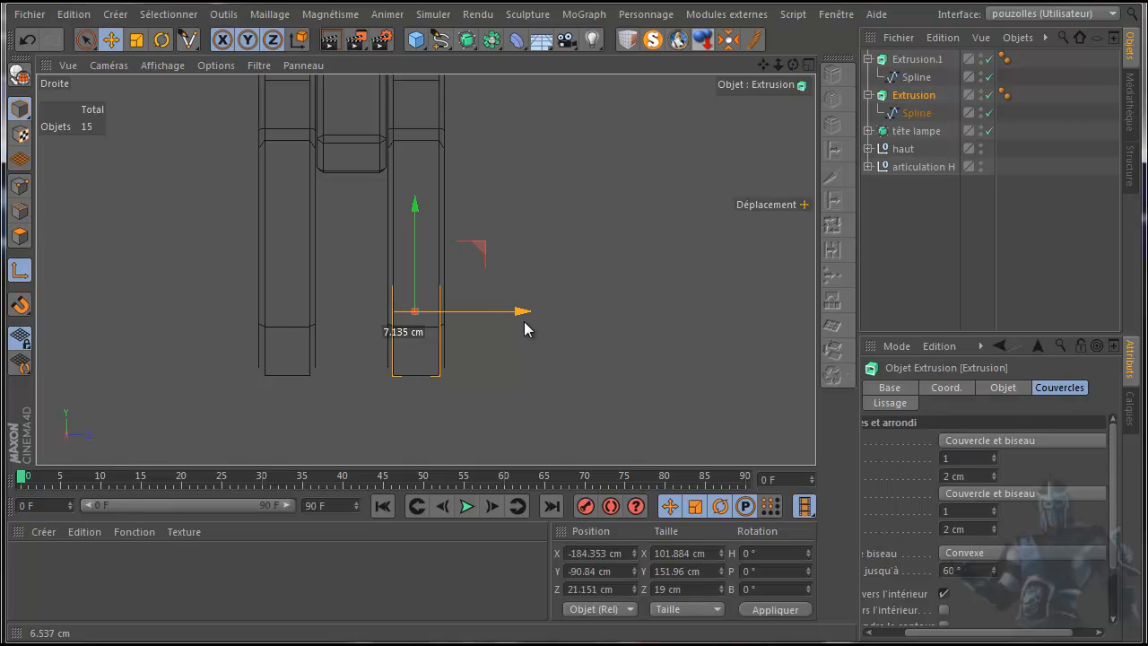
left_click_drag(524, 330, 525, 330)
left_click(916, 60)
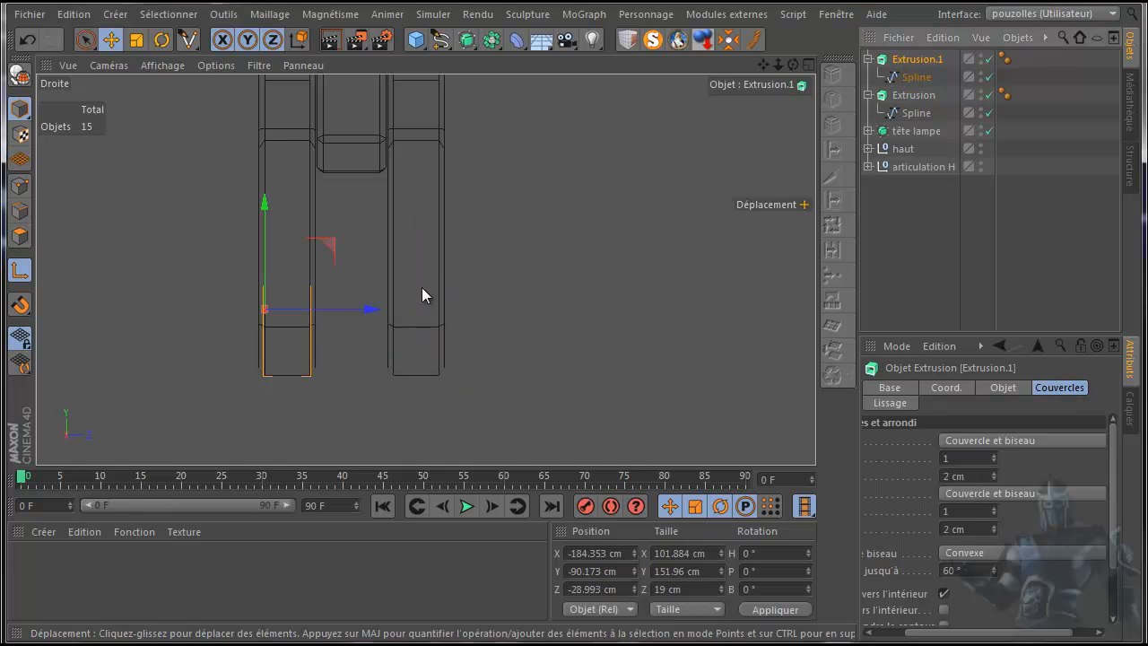
left_click_drag(370, 309, 393, 309)
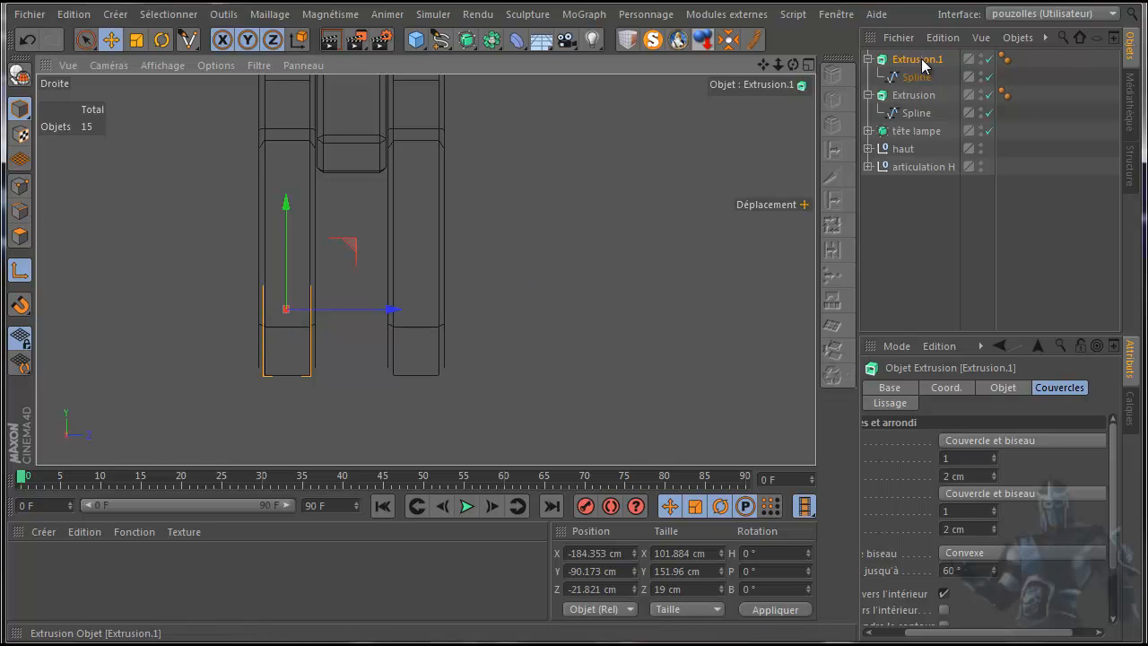
- Group the two bracket extrusions, name the group "centre", and place it below "articulation H" in the object hierarchy
left_click_drag(1036, 55, 916, 119)
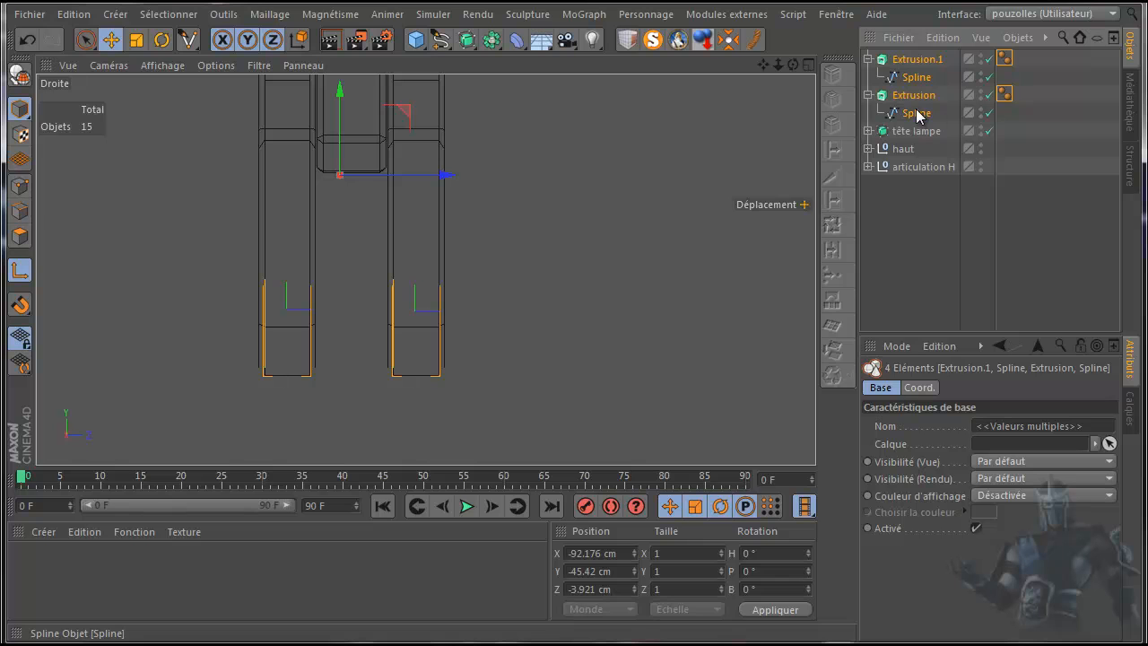
right_click(916, 119)
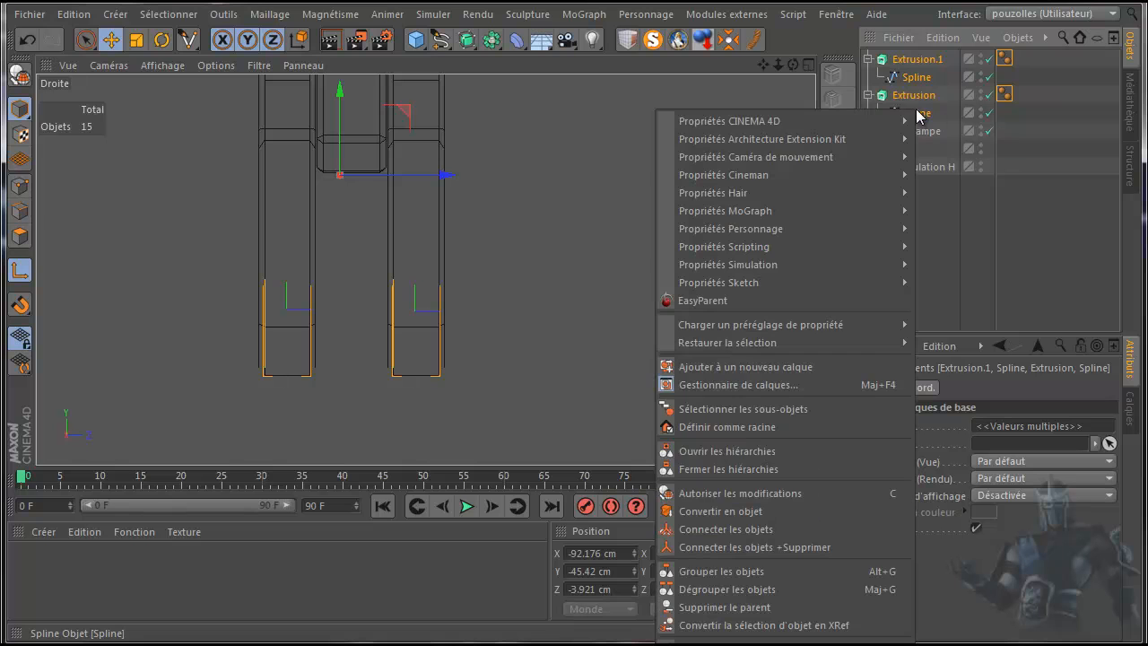
left_click(699, 572)
double_click(908, 58)
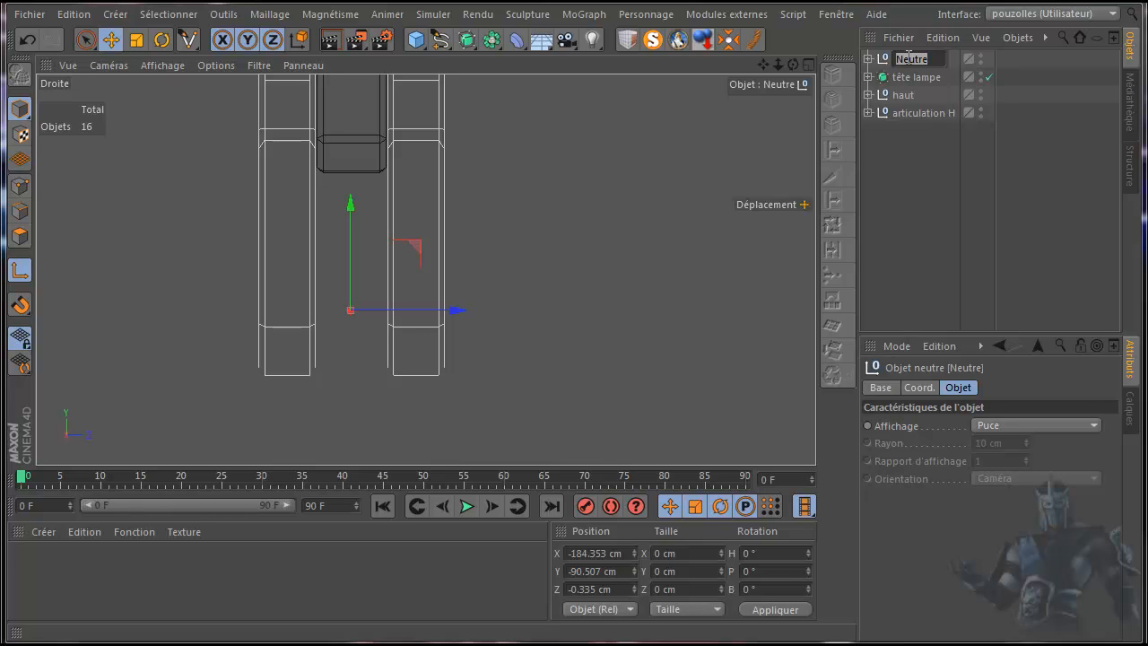
type("centre")
key("Return")
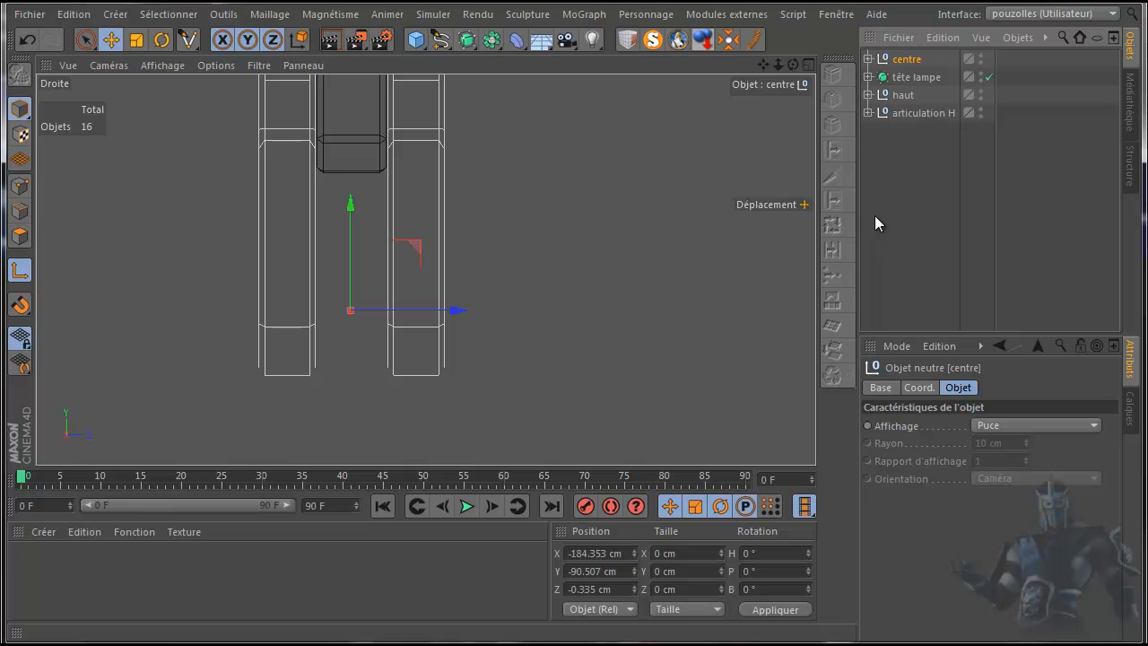
left_click_drag(909, 65, 909, 120)
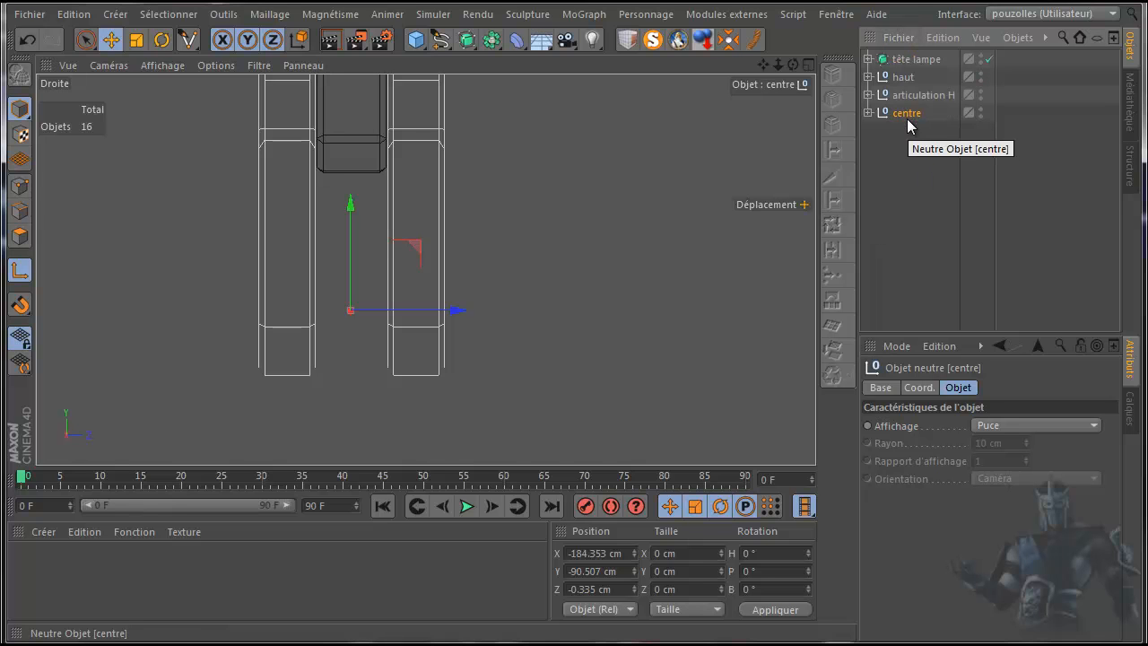
- Check the lower arms in the reference photo, and duplicate the Cube of "articulation H" to the root level below "centre"
middle_click(590, 234)
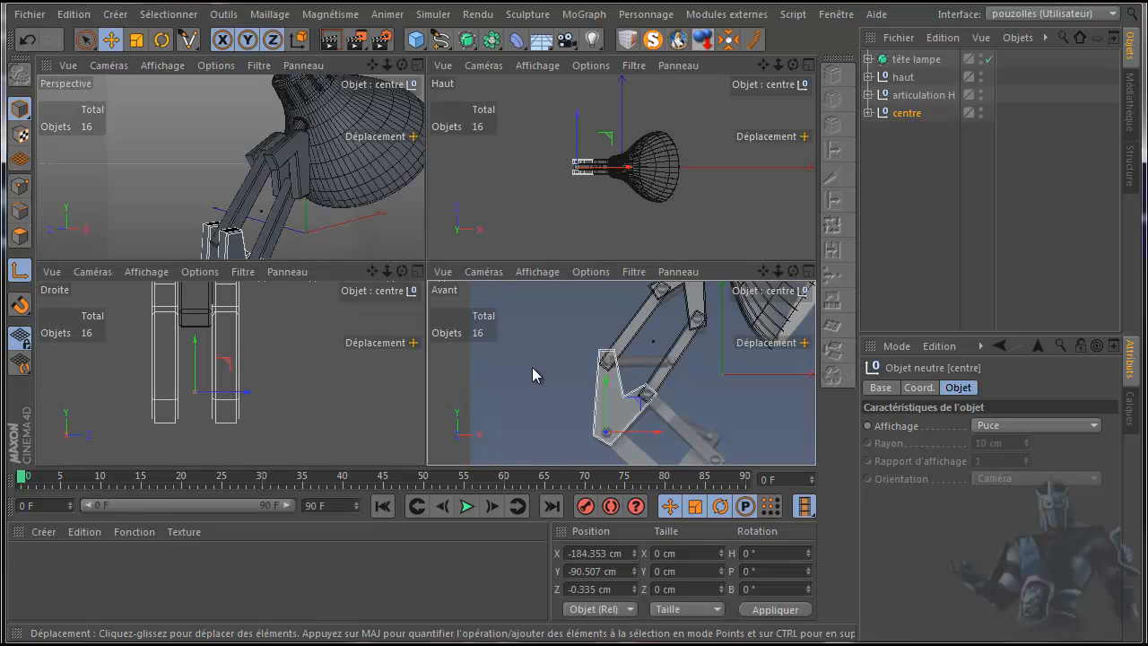
middle_click(532, 366)
left_click_drag(763, 65, 574, 352)
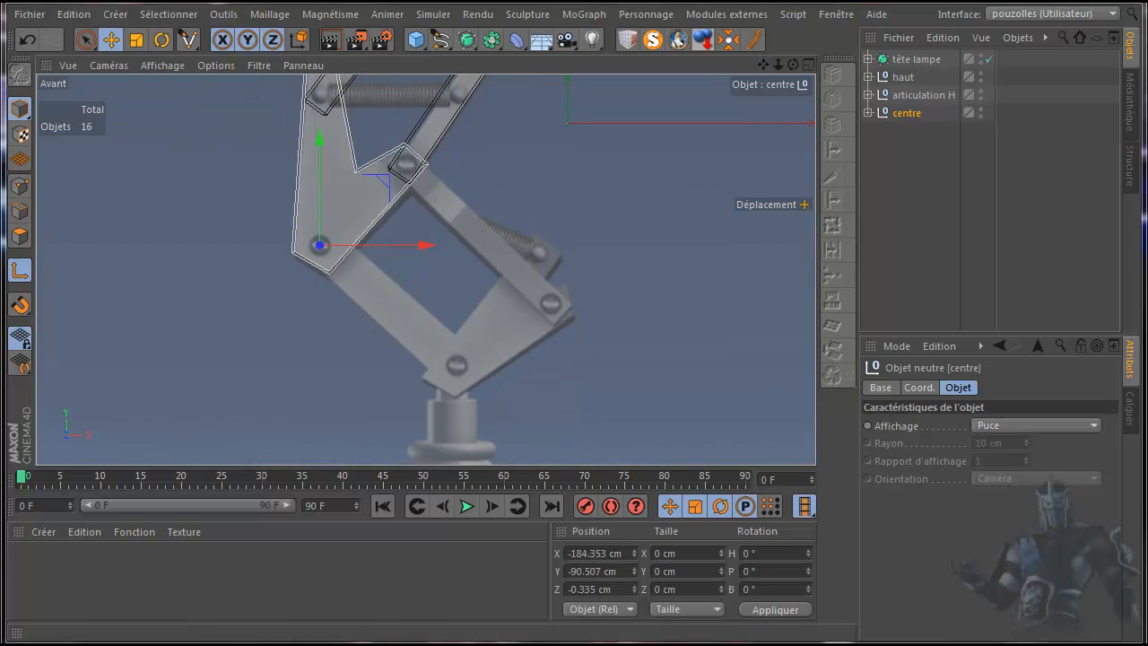
left_click(738, 594)
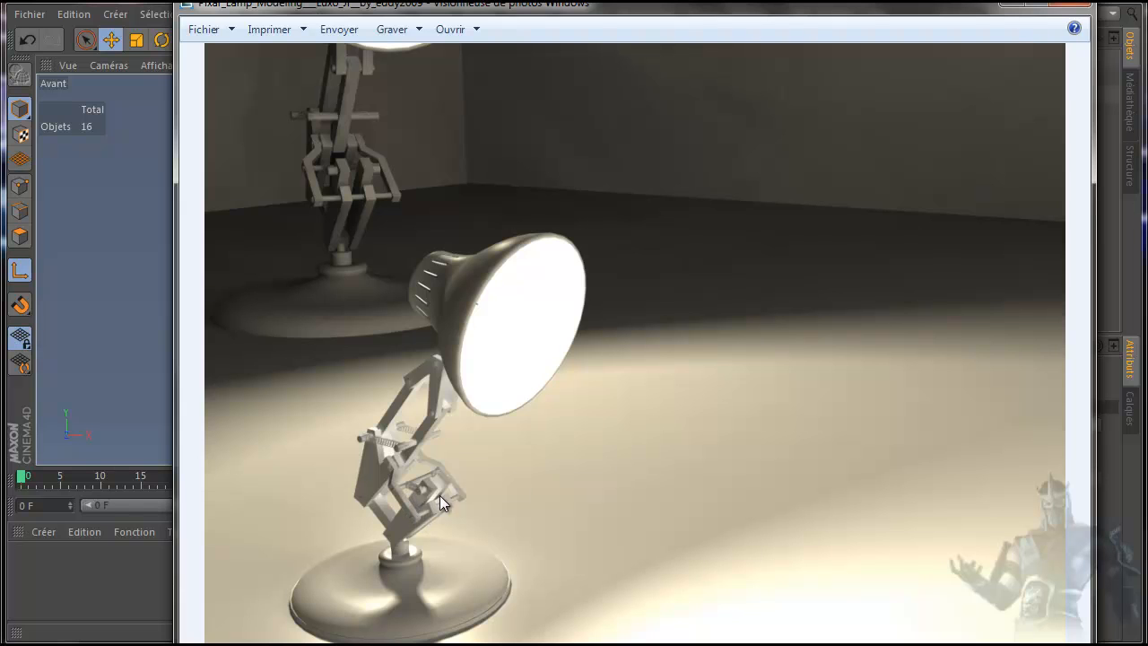
left_click(94, 604)
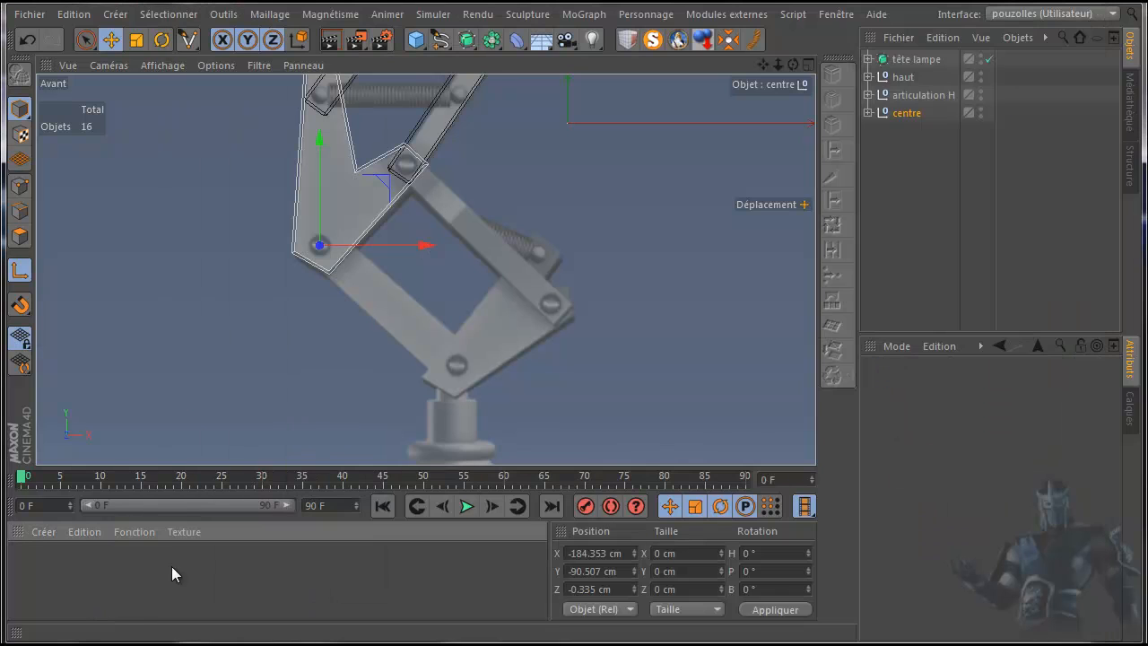
left_click(868, 94)
left_click(913, 114)
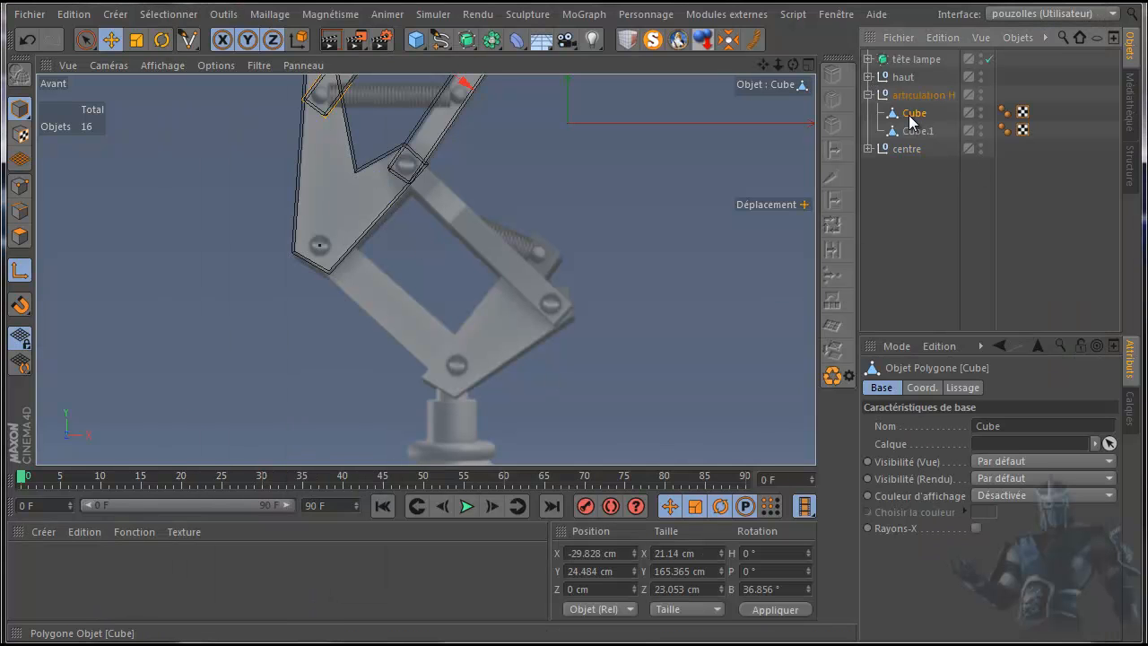
left_click_drag(910, 117, 910, 182, "ctrl")
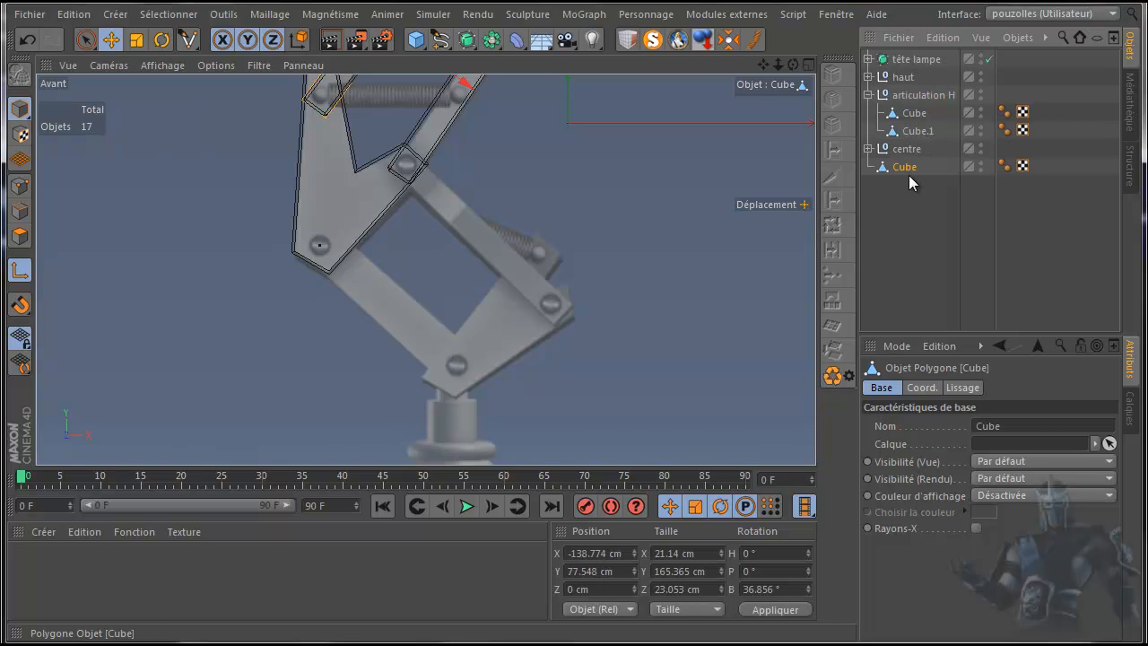
left_click(869, 95)
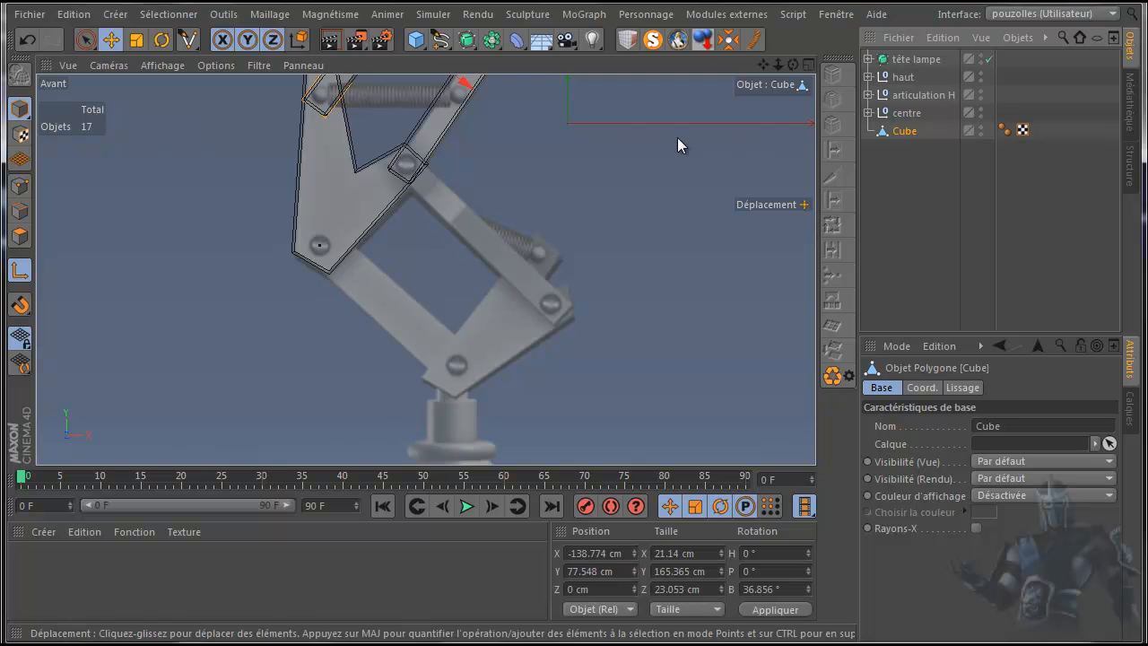
- Move the duplicated Cube to about X -131 cm, Y -134 cm and rotate it to about -48° in B, along the lower arm
left_click_drag(759, 60, 574, 354)
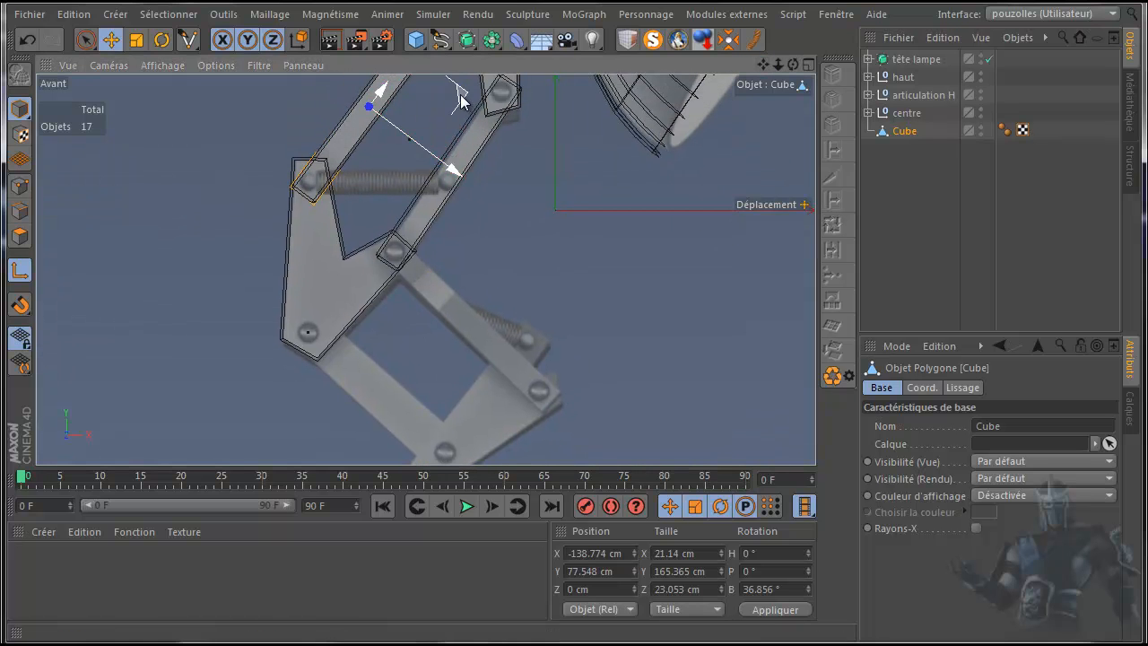
left_click_drag(460, 98, 482, 330)
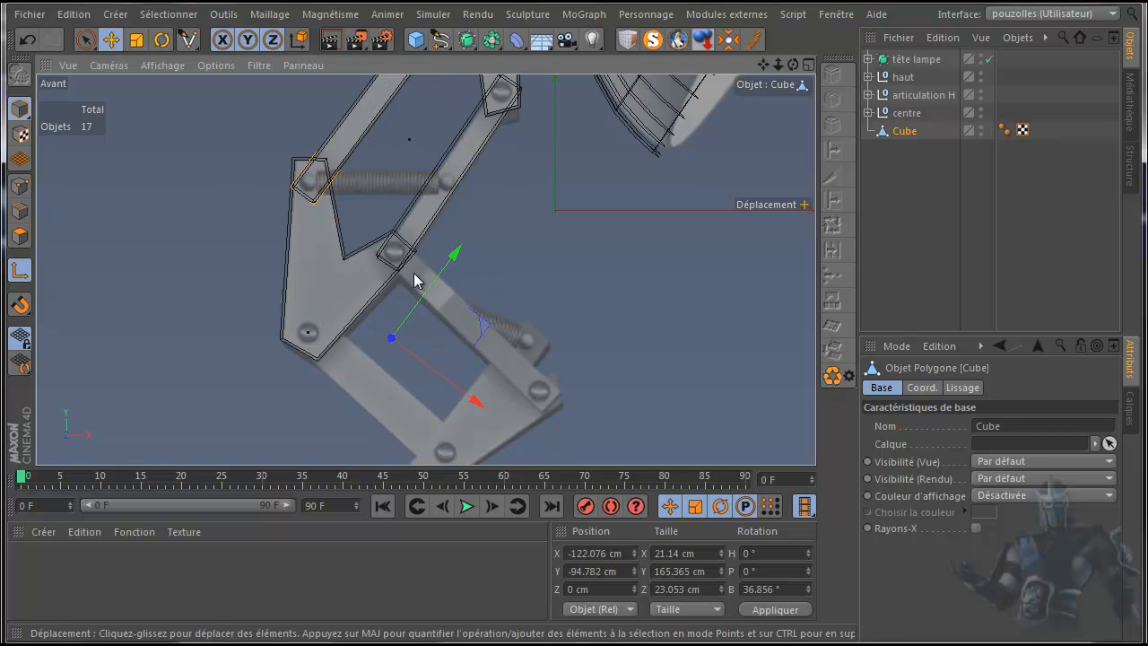
left_click(27, 39)
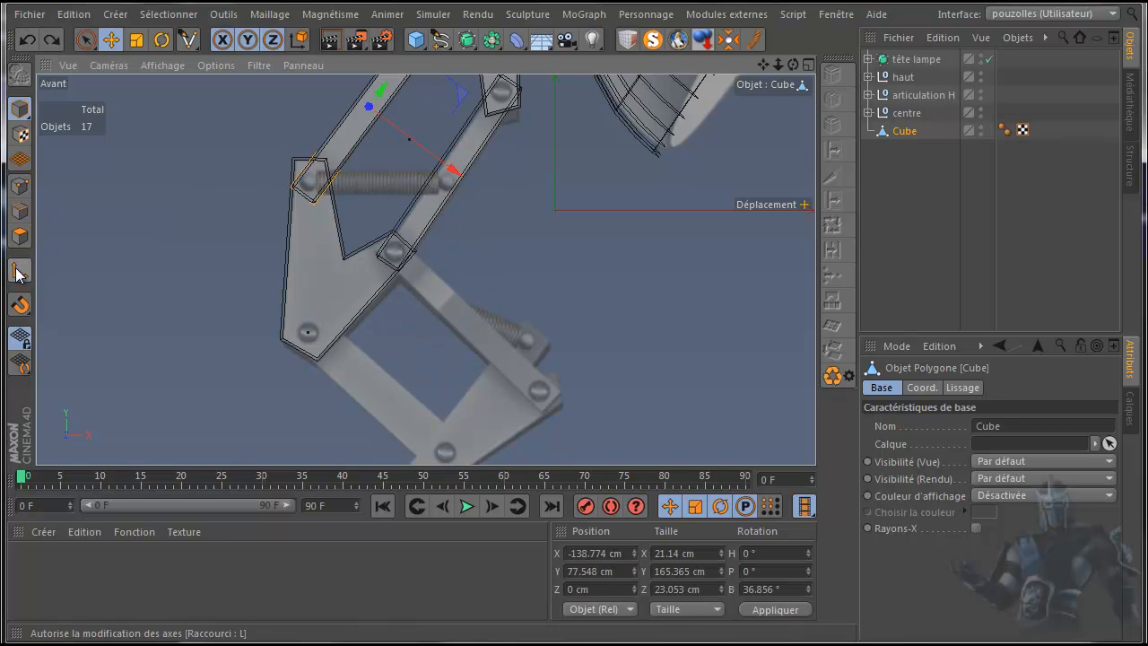
left_click_drag(413, 142, 472, 383)
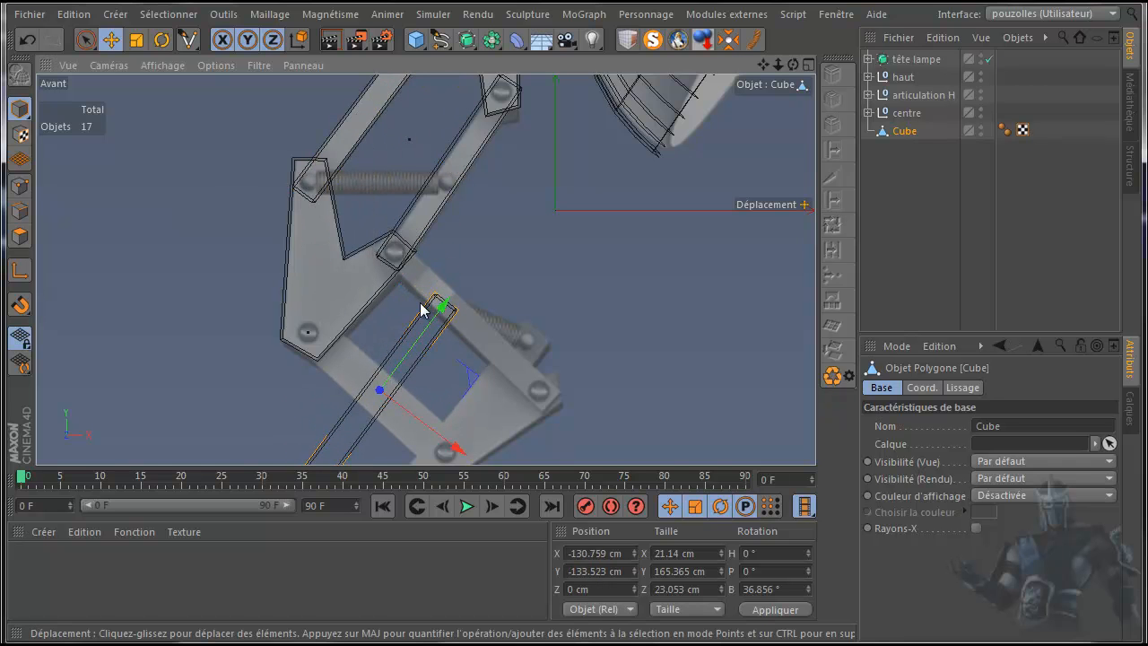
scroll(376, 439, "up", 3)
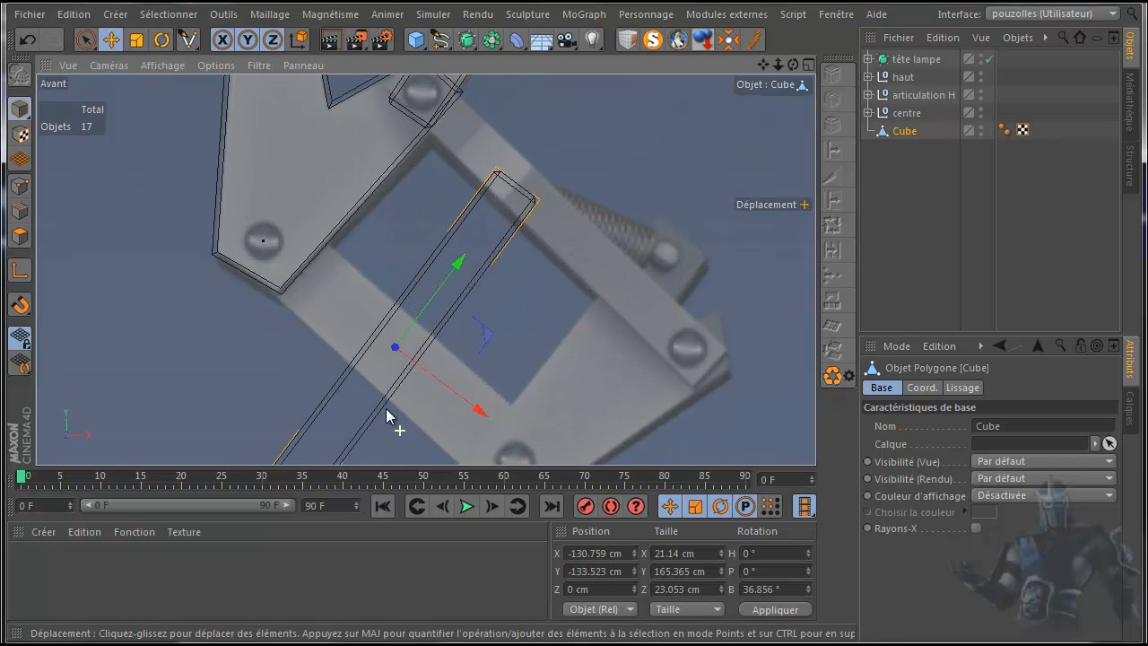
left_click(161, 40)
left_click_drag(427, 402, 514, 293)
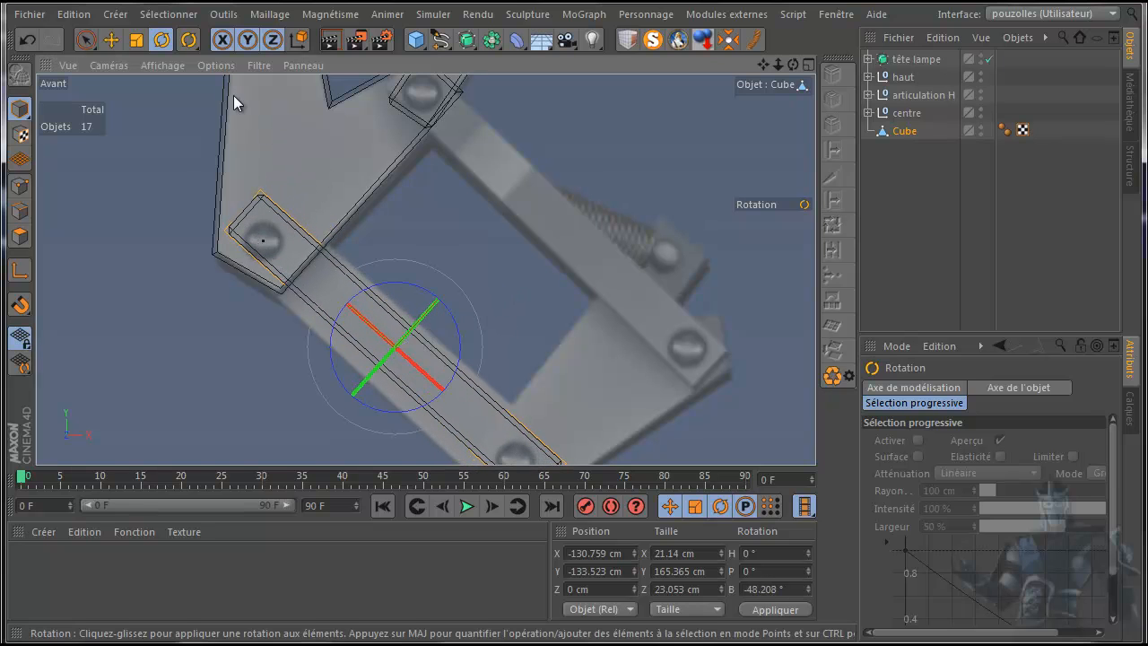
- Scale the lower arm Cube along X to about 30 cm and shift it about 1.6 cm along X to match the reference
left_click(137, 41)
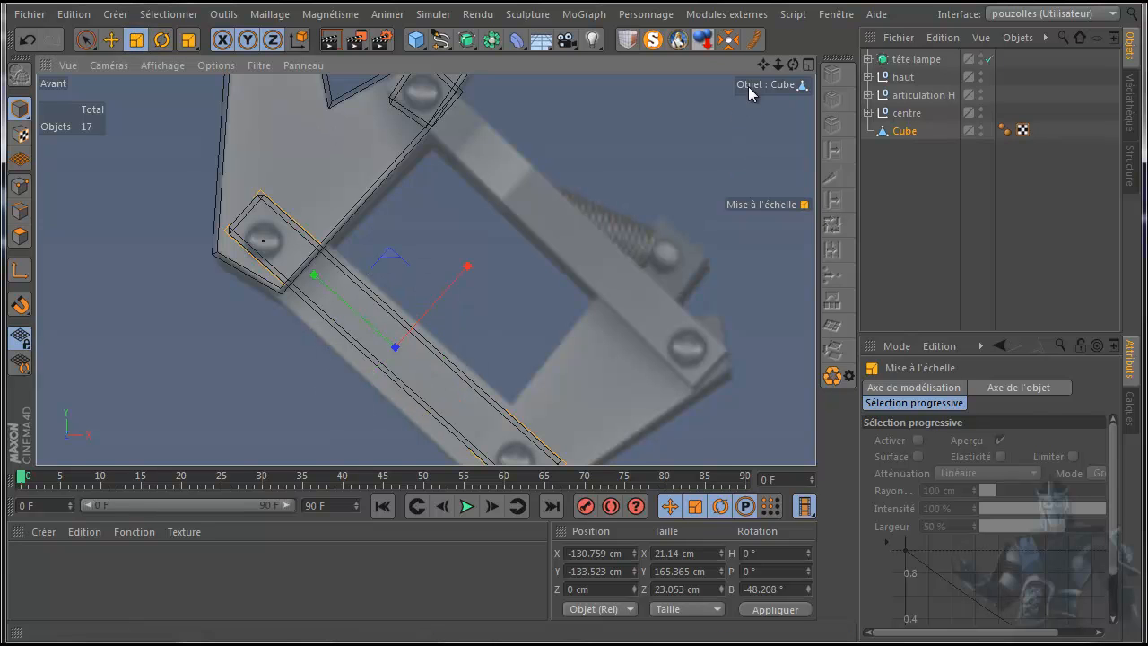
middle_click_drag(575, 355, 581, 340, "alt")
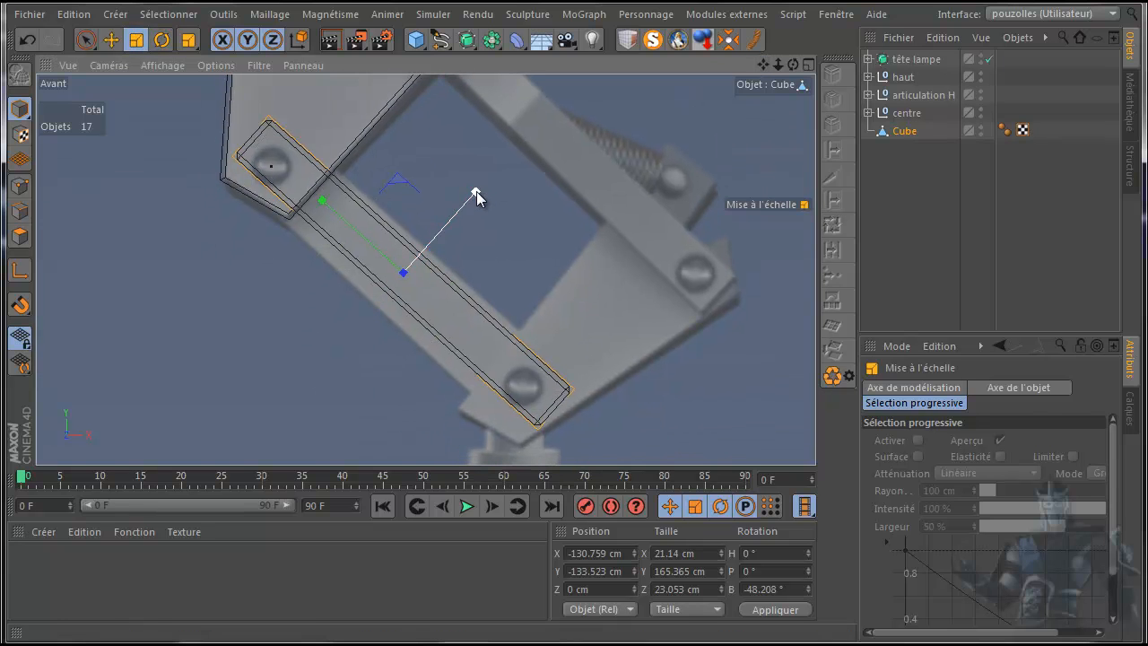
mouse_move(475, 195)
left_mouse_down()
mouse_move(513, 165)
mouse_move(475, 199)
left_mouse_up()
key("e")
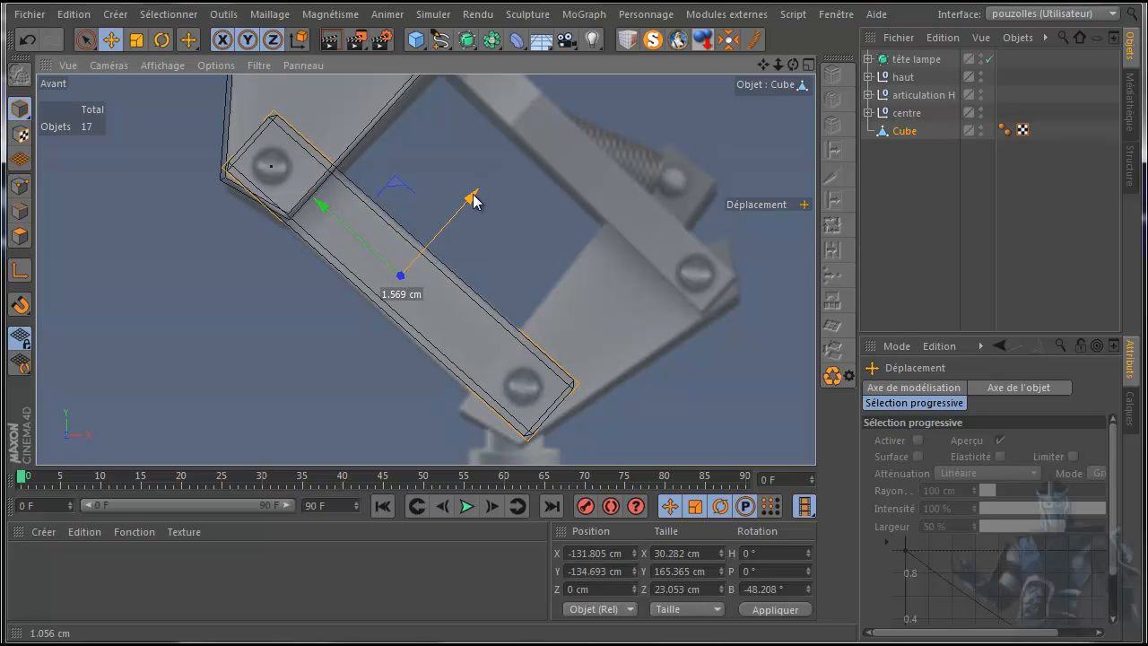
left_click_drag(473, 196, 472, 195)
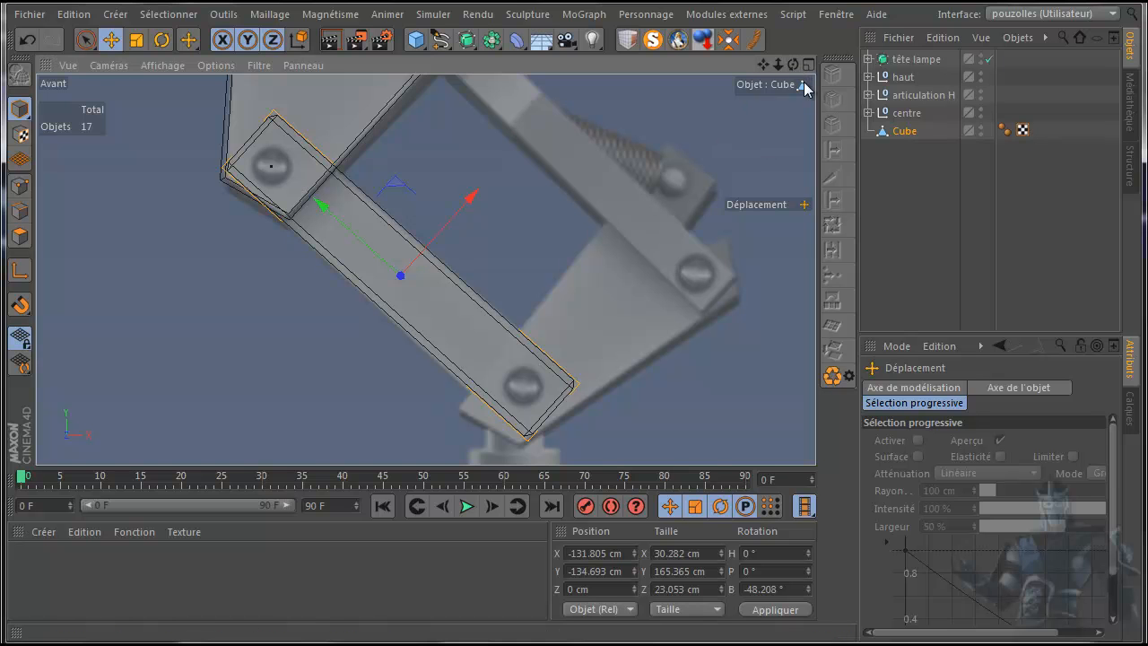
- Group the lower arm Cube under its own null object and expand that group in the hierarchy
left_click_drag(764, 65, 709, 330)
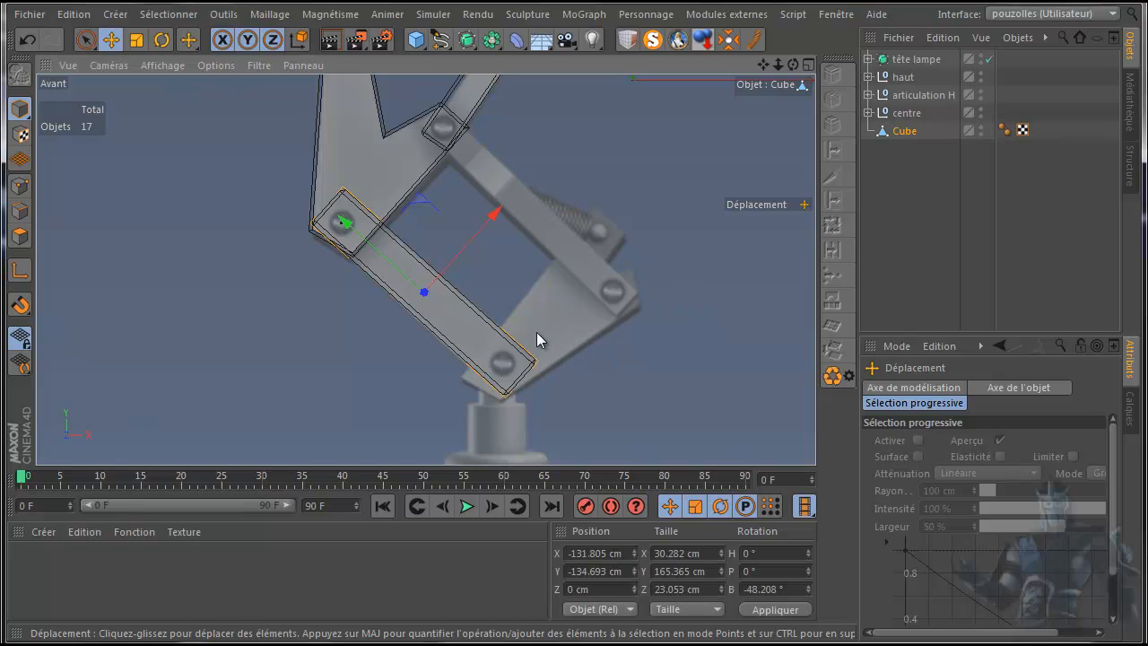
left_click(904, 131)
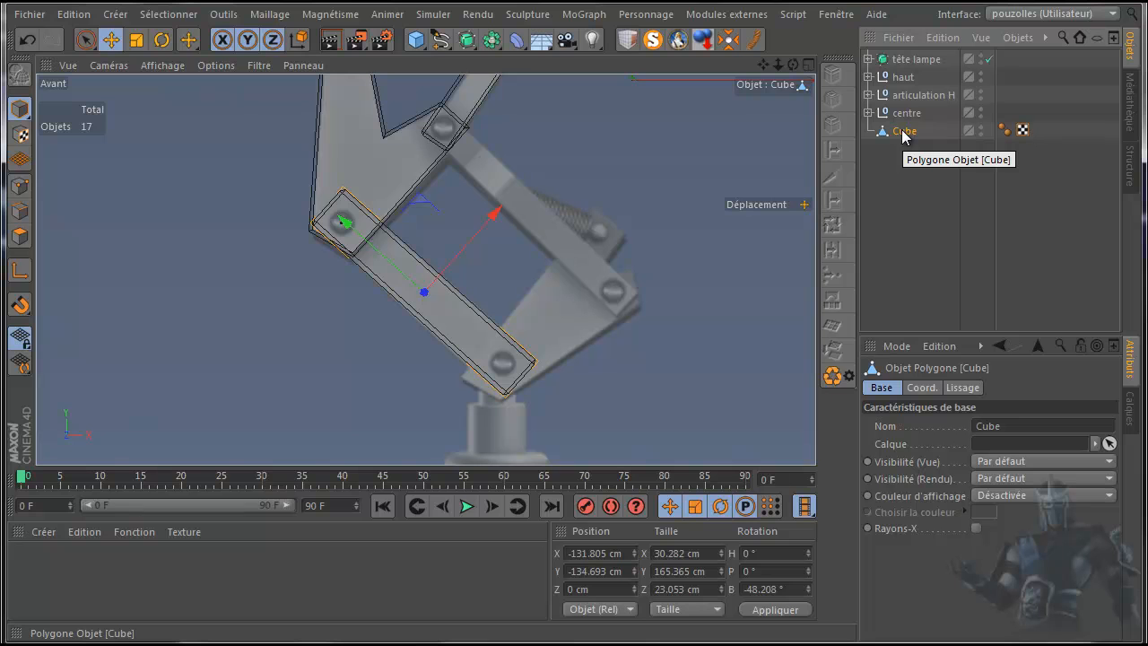
right_click(904, 132)
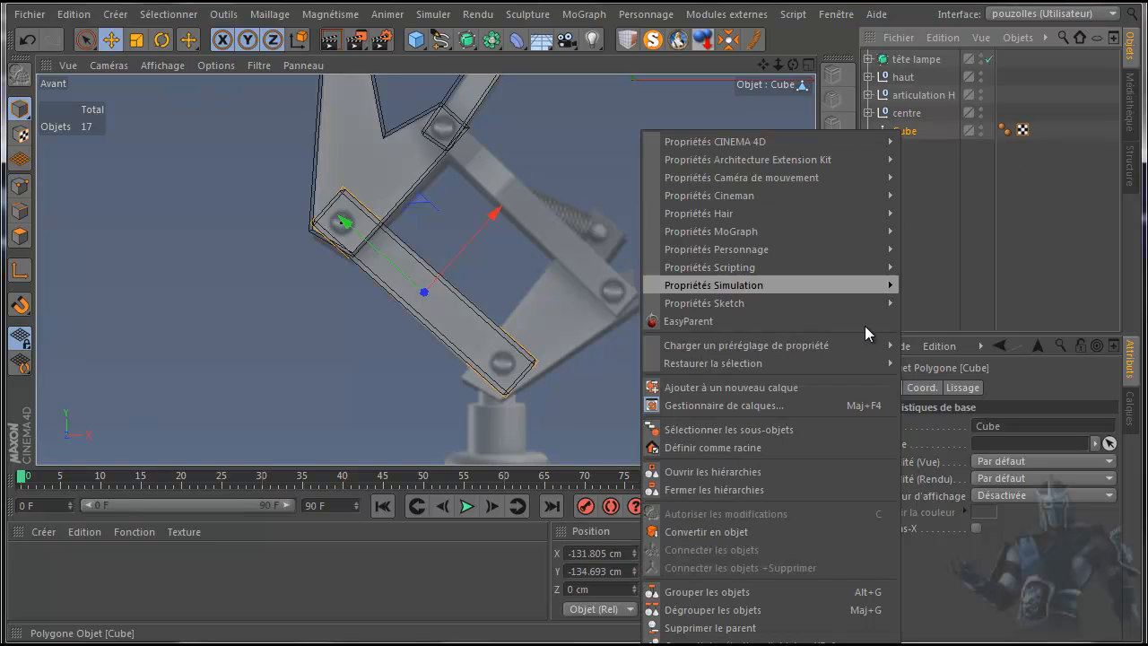
left_click(755, 592)
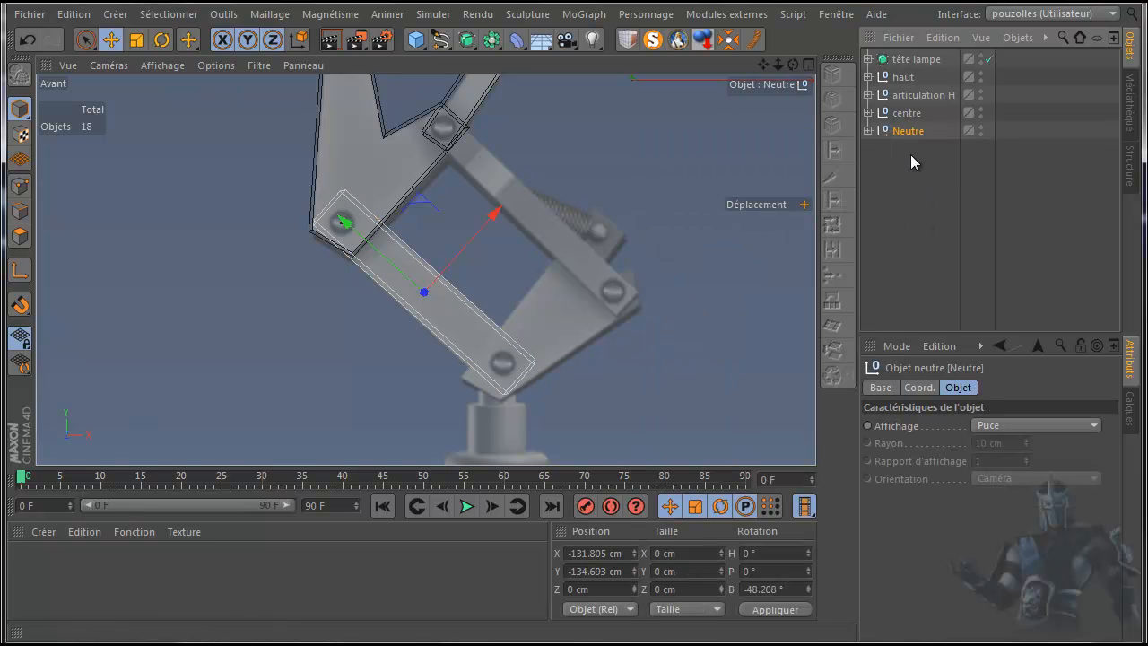
left_click(869, 131)
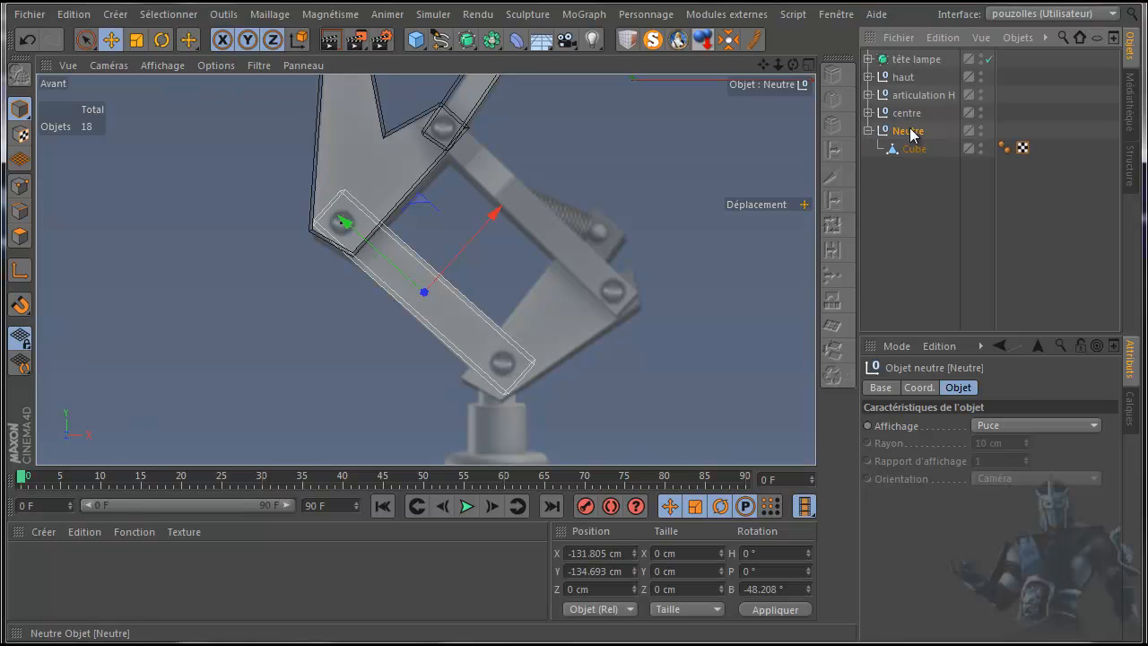
- Rename the Neutre null object as "articulation B", reusing the name of articulation H, and collapse its hierarchy
double_click(915, 93)
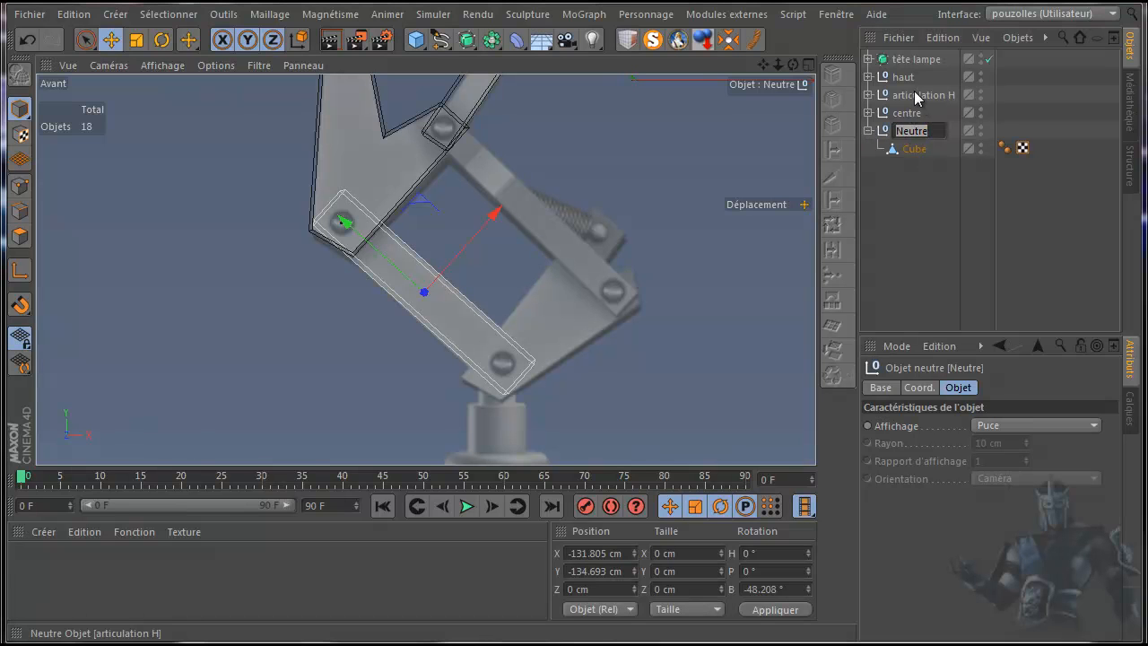
right_click(914, 91)
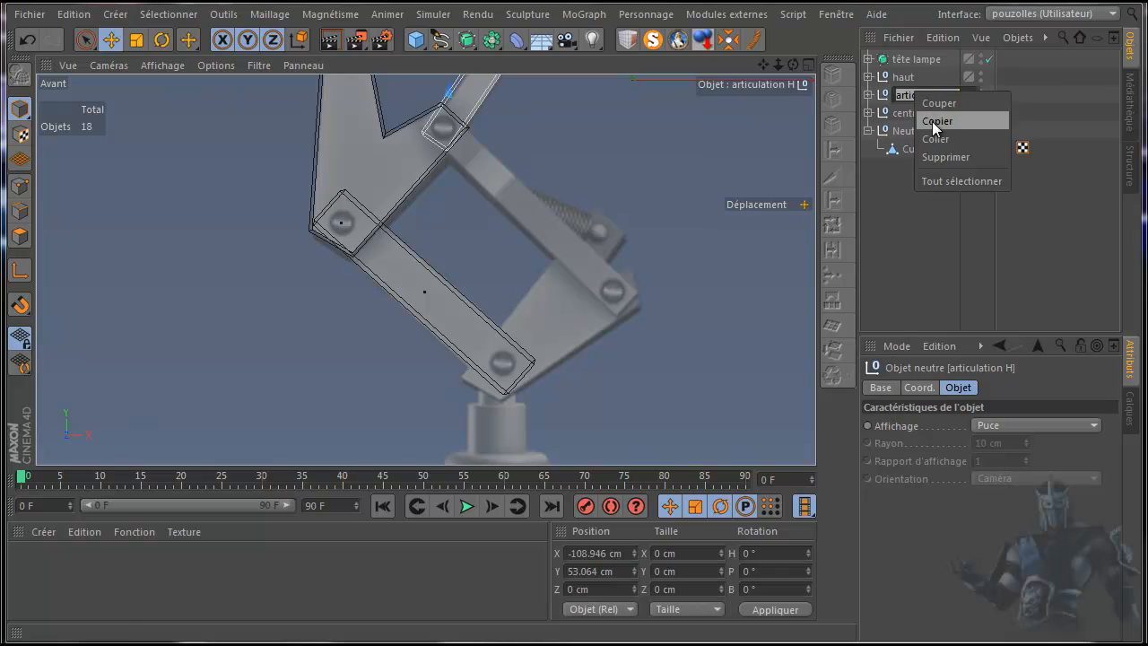
left_click(928, 118)
key("Return")
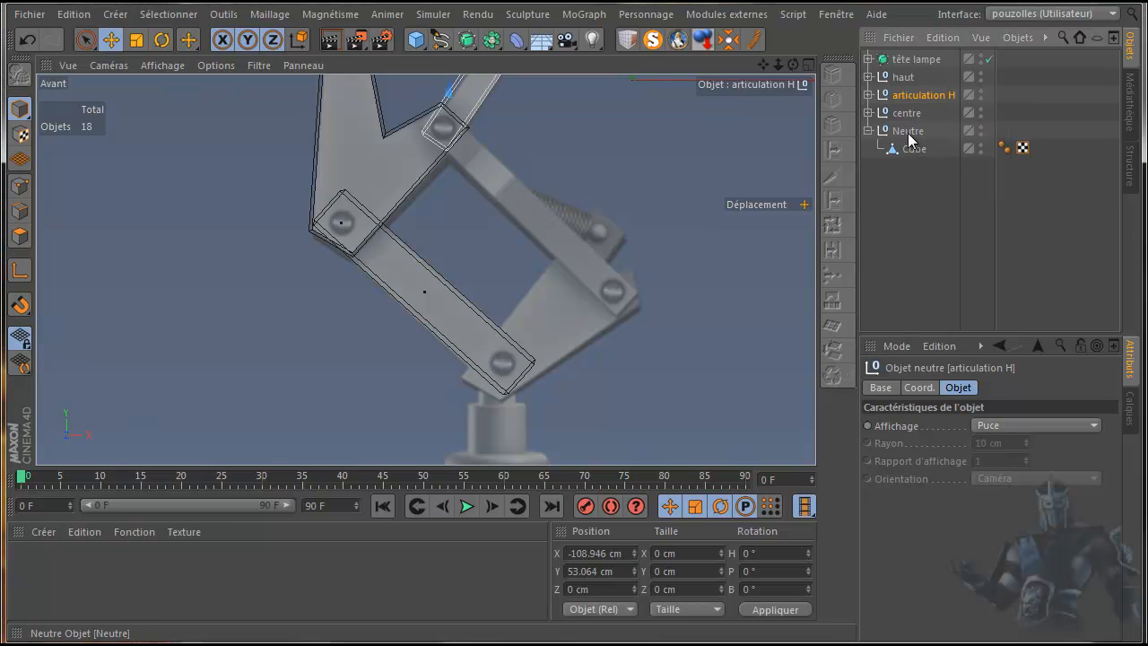
left_click(909, 133)
double_click(909, 132)
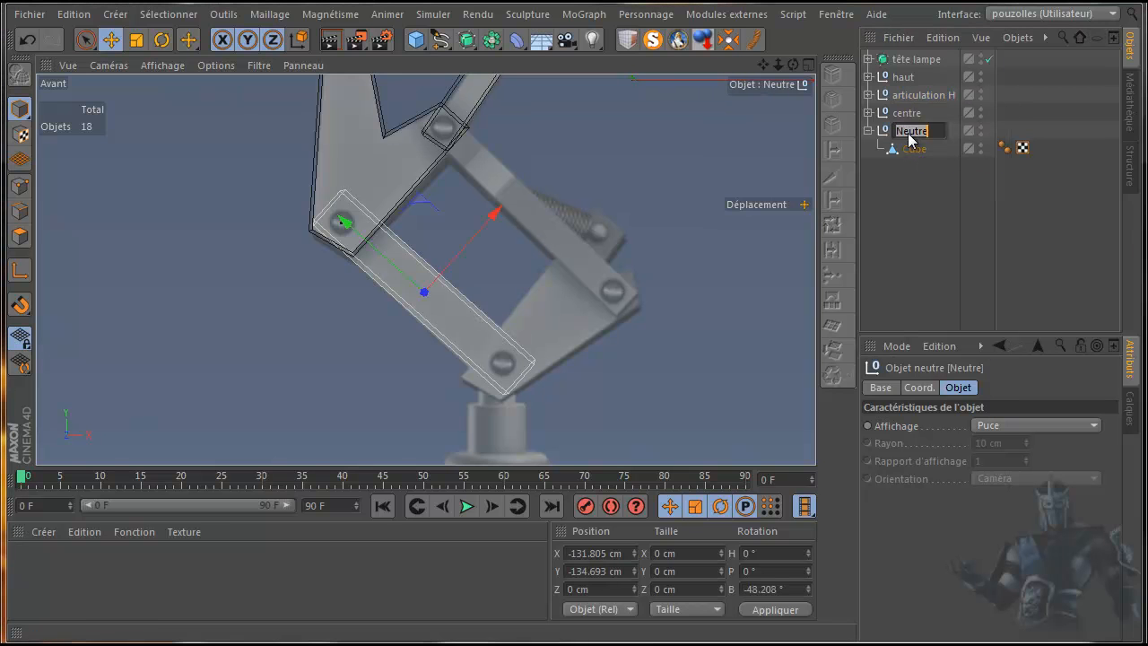
right_click(908, 135)
left_click(934, 182)
key("Return")
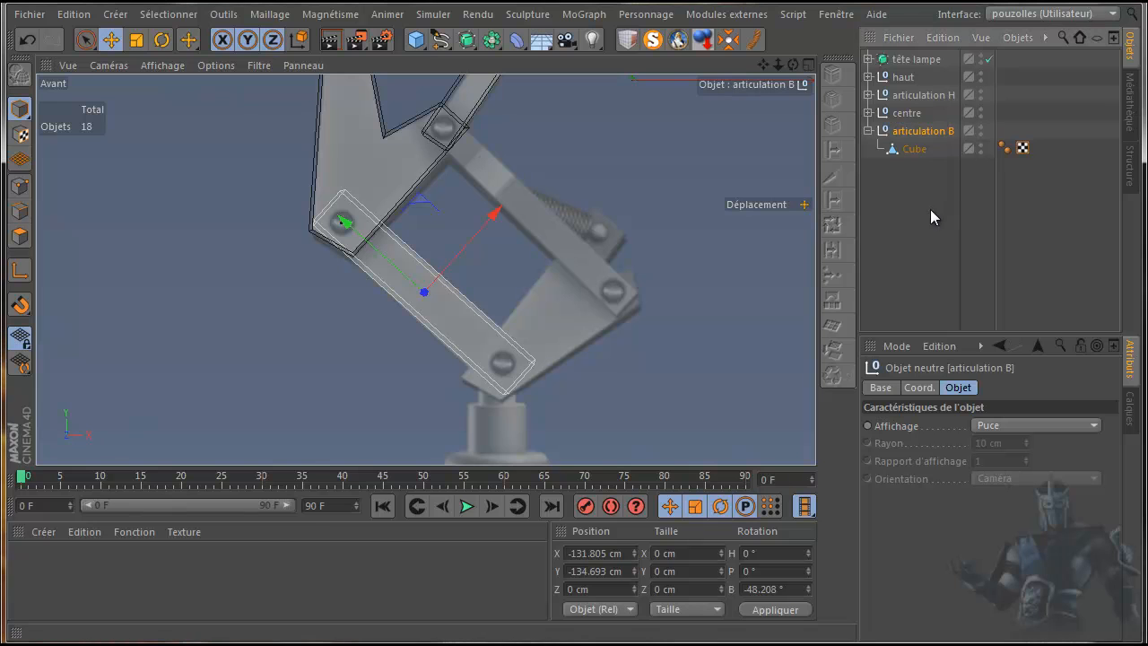
left_click(868, 131)
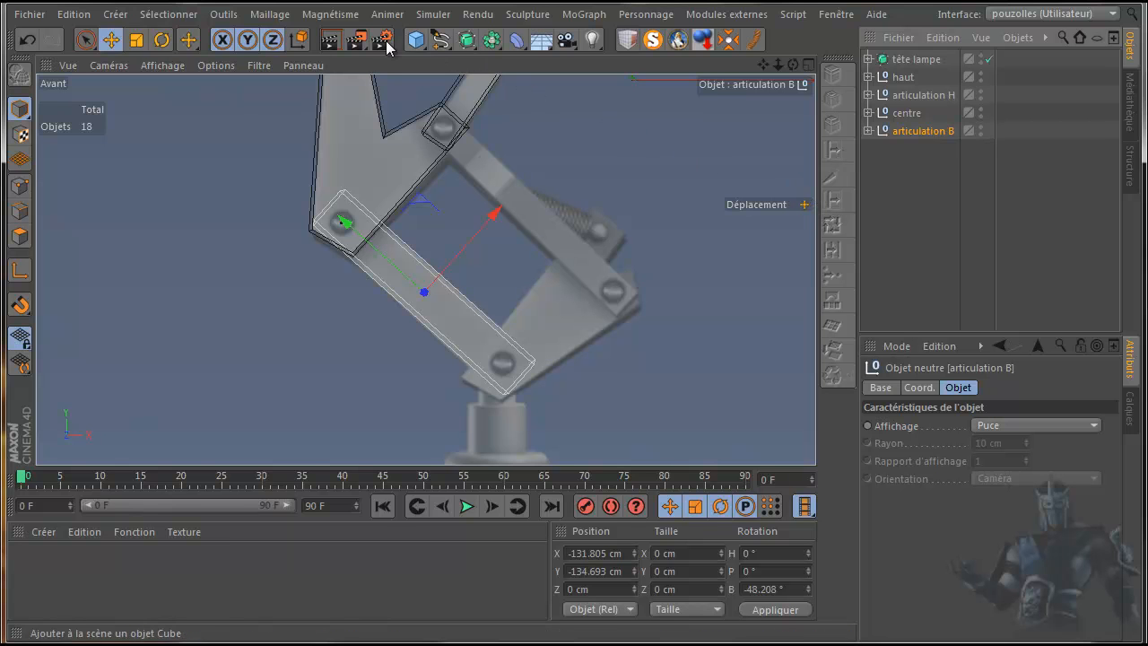
- Trace the lower bracket of the reference lamp with a seven-point linear spline and close the spline
left_click_drag(189, 39, 253, 166)
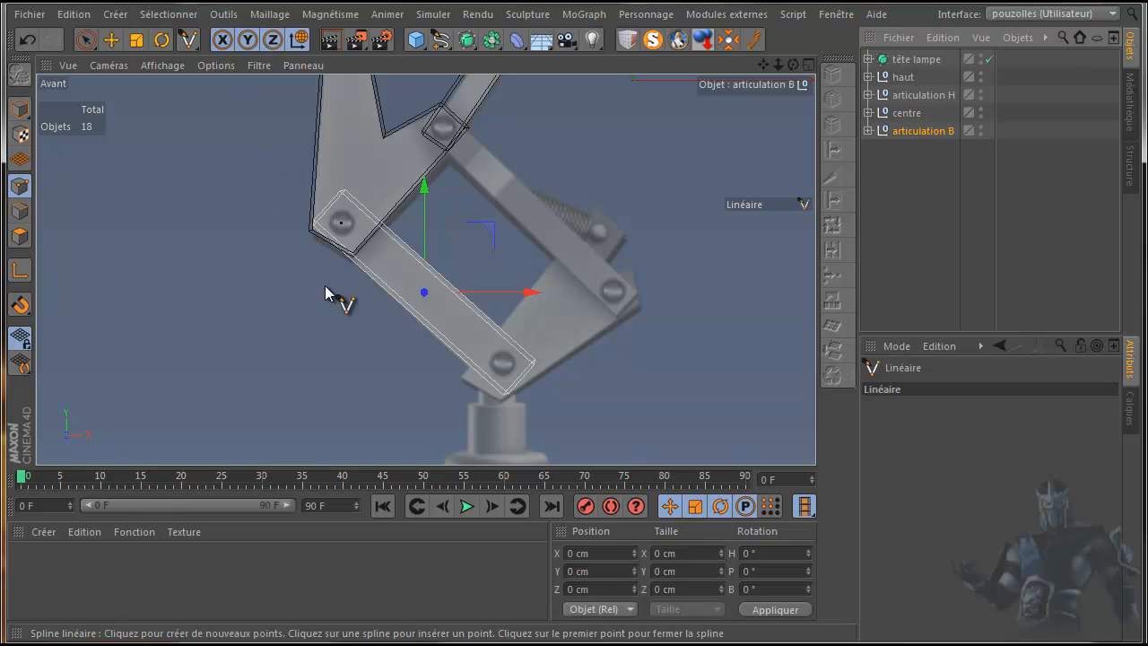
left_click(594, 209)
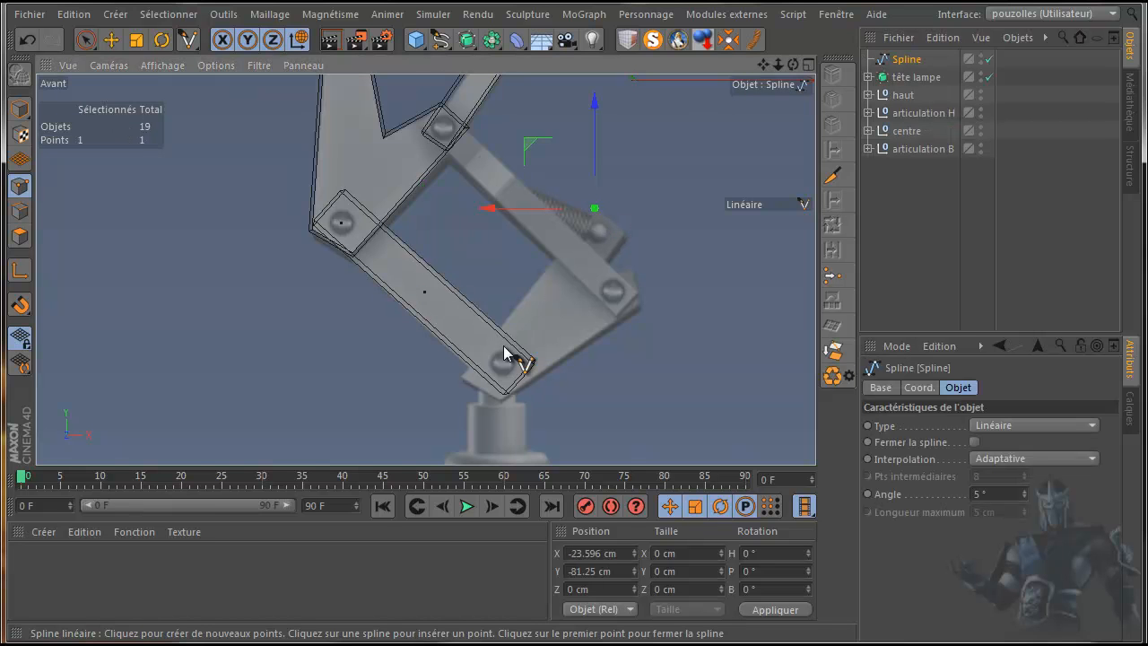
left_click(461, 377)
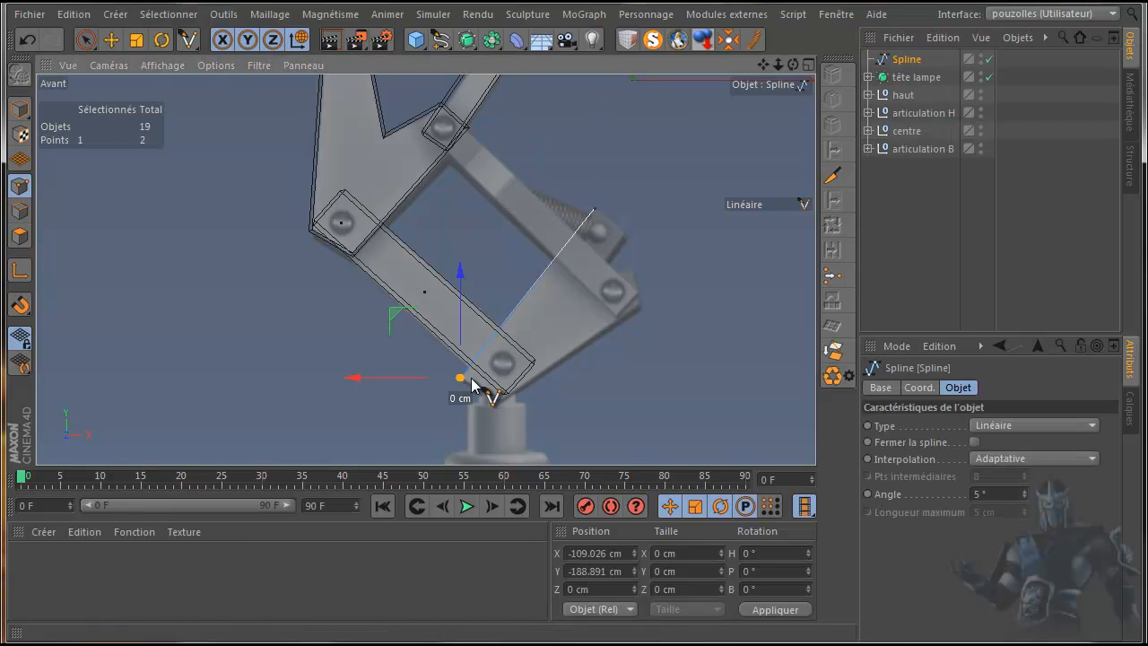
left_click(500, 398)
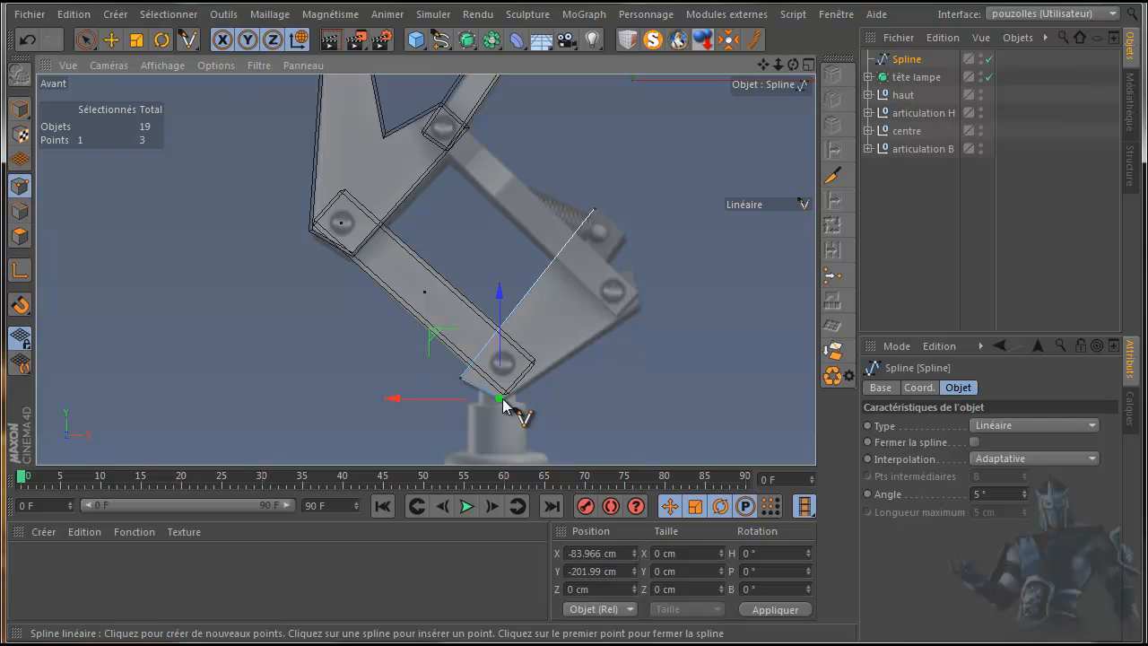
left_click(638, 307)
left_click(633, 269)
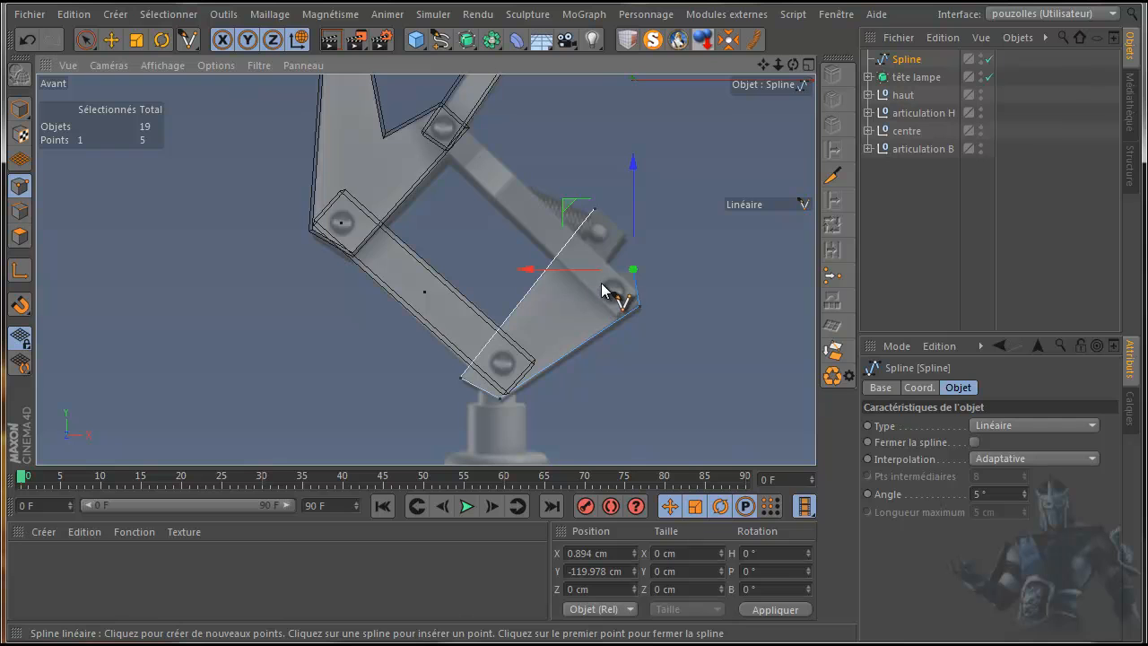
left_click(589, 287)
left_click(625, 231)
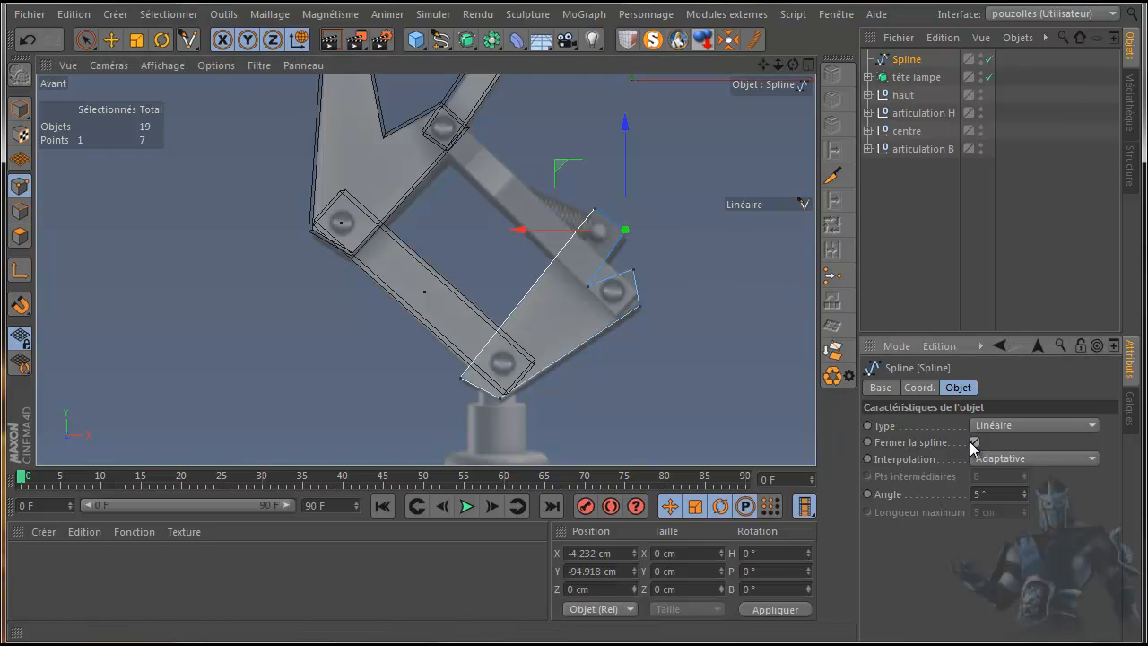
- Add an Extrusion object and make the bracket spline its child
left_click(465, 41)
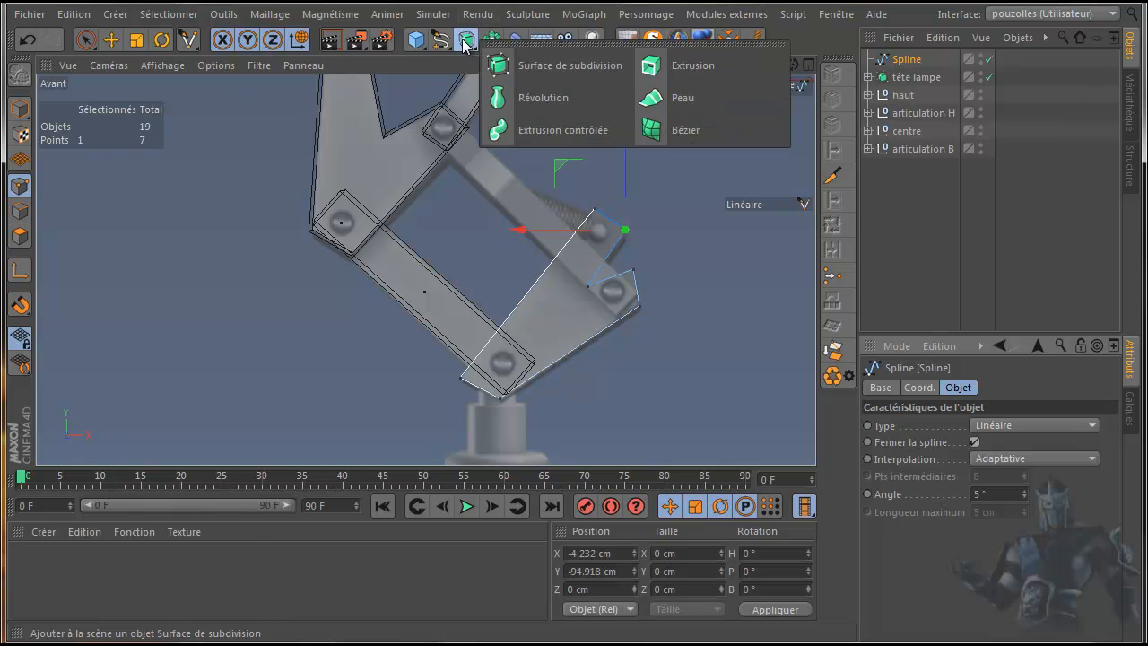
left_click(720, 62)
left_click_drag(905, 79, 924, 61)
left_click(915, 59)
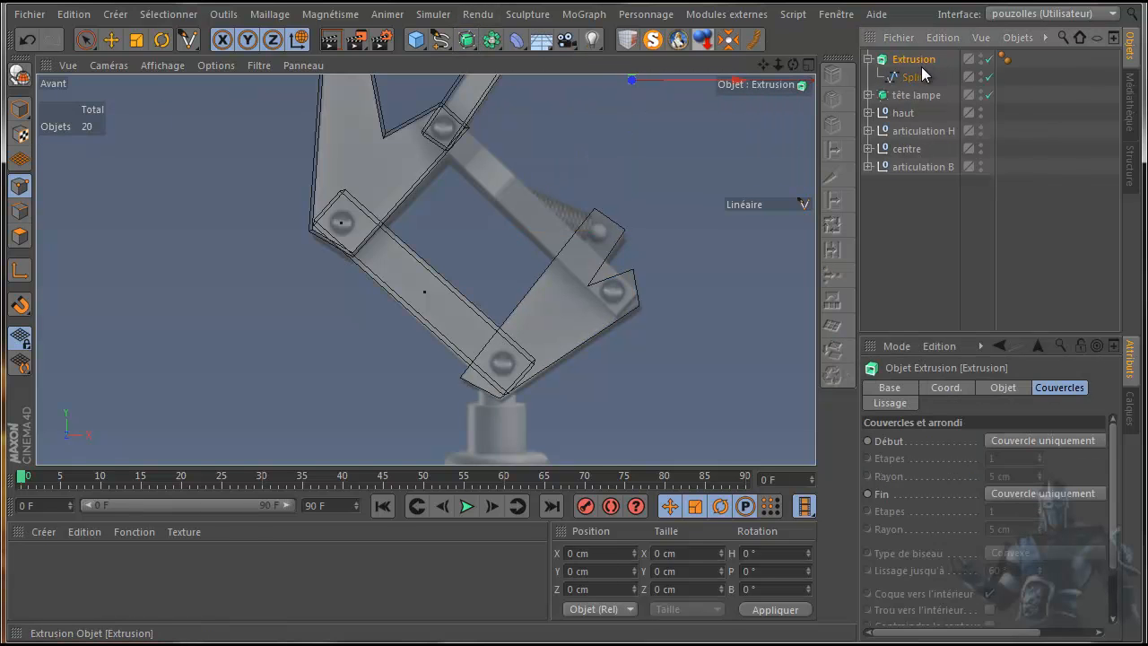
- Set the extrusion's start and end caps to "Couvercle et biseau" with a 2 cm radius each
left_click(1028, 436)
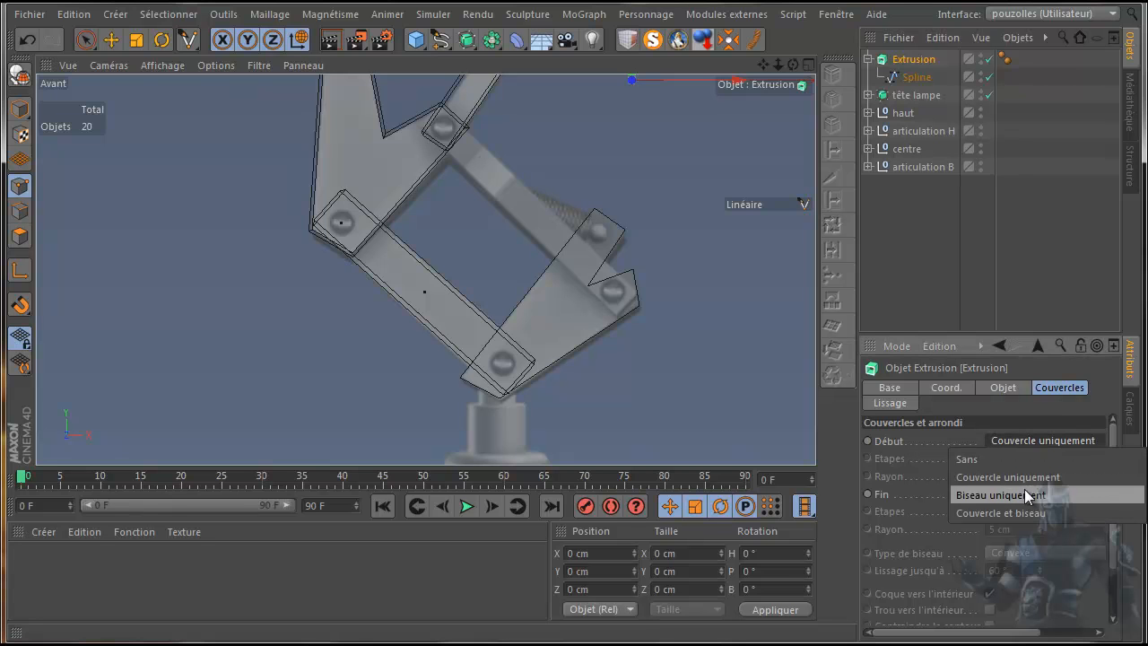
left_click(1018, 512)
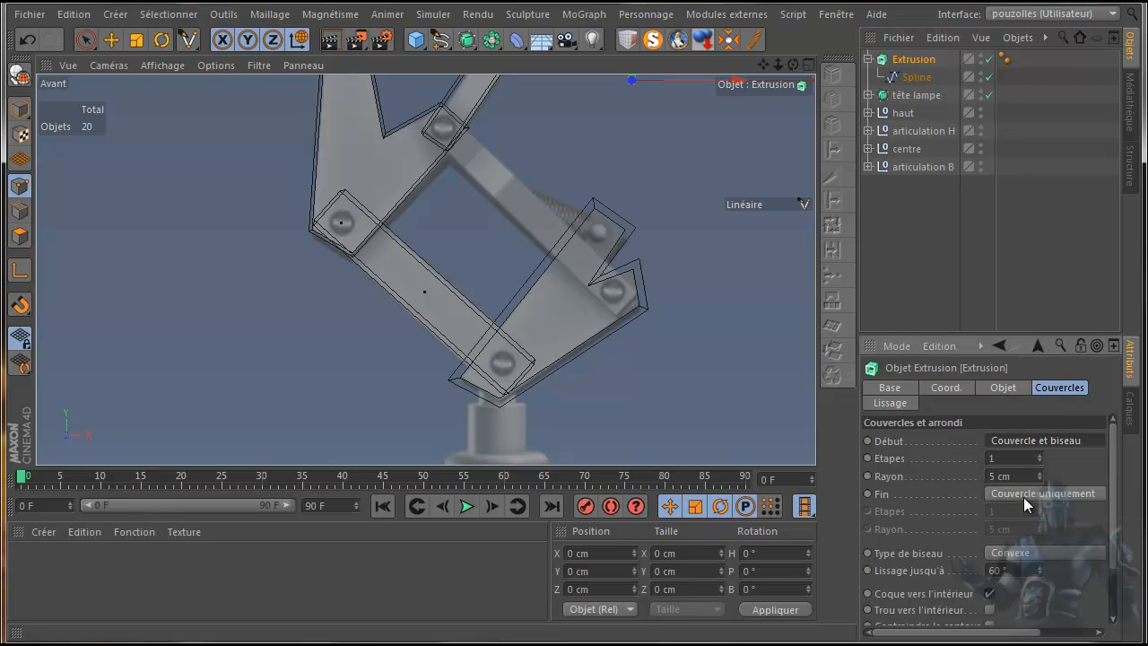
left_click(1023, 498)
left_click(1010, 567)
left_click(985, 476)
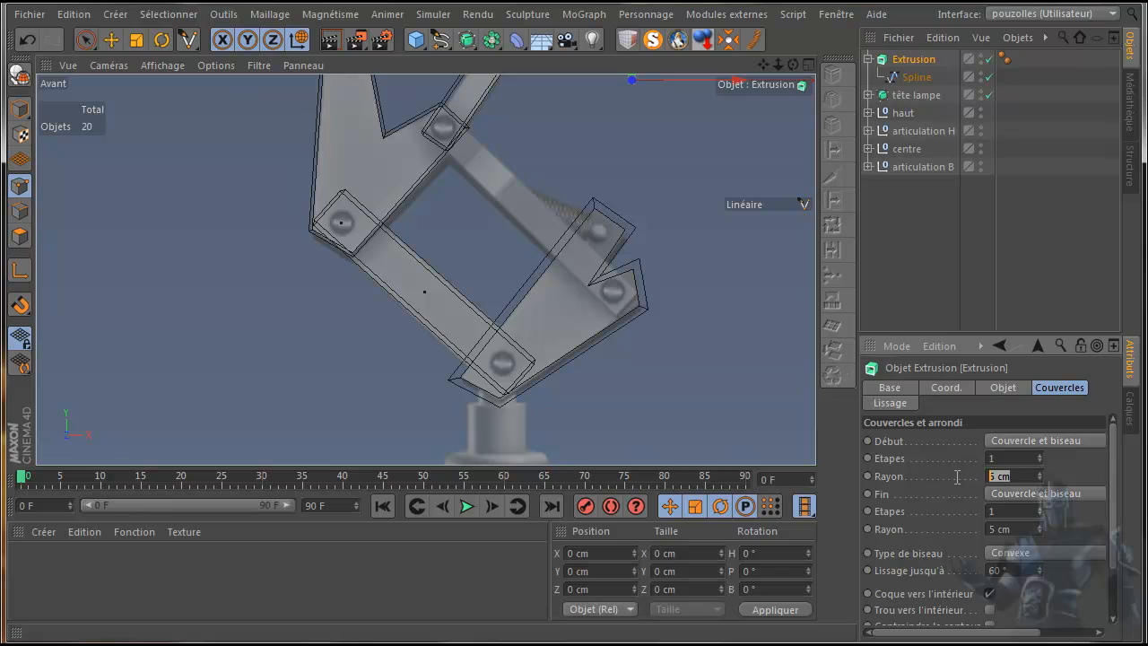
type("2")
left_click(1011, 530)
type("2")
key("Return")
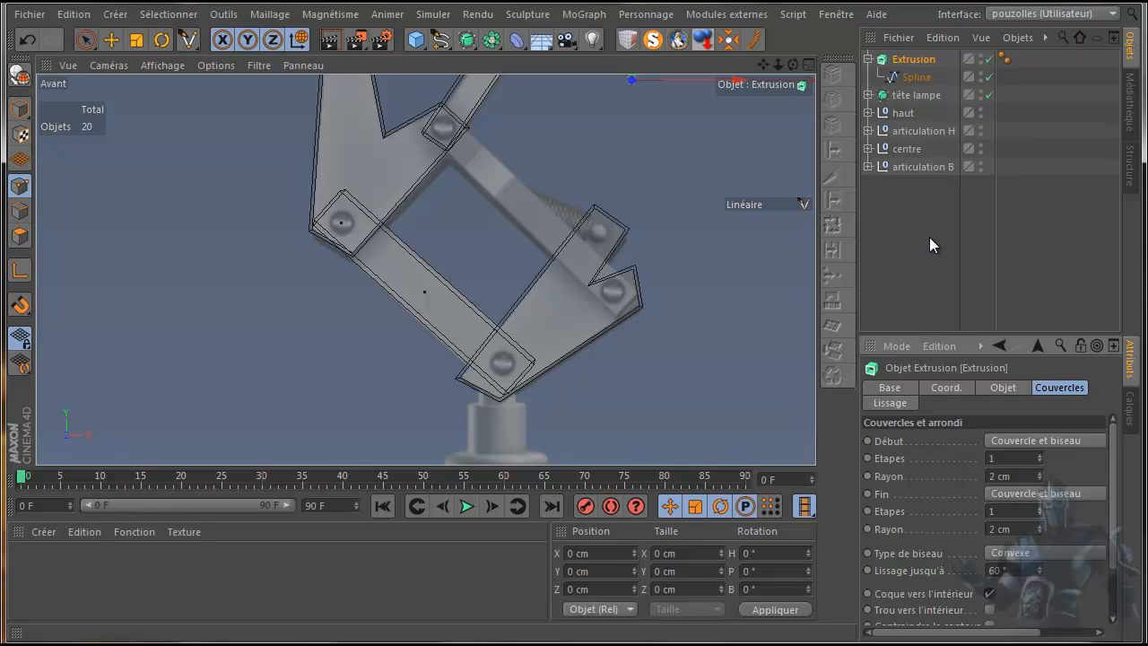
- Enable axis modification and move the extrusion's axis onto the bracket in the front view
left_click(912, 60)
left_click_drag(762, 64, 565, 363)
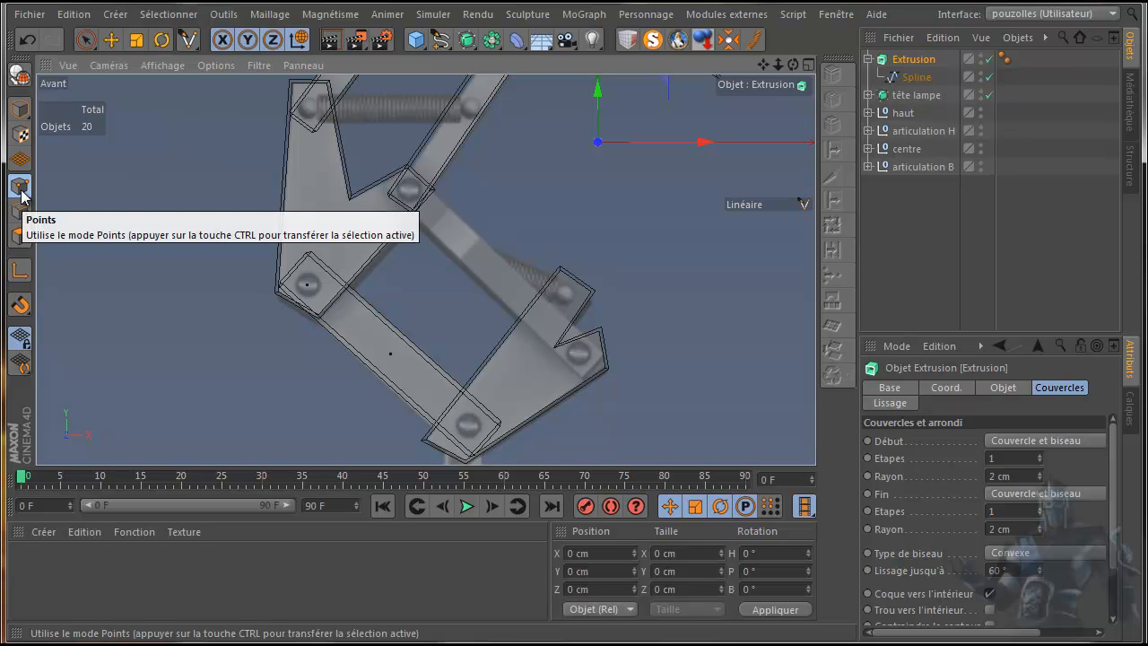
left_click(20, 269)
key("e")
left_click_drag(665, 90, 579, 336)
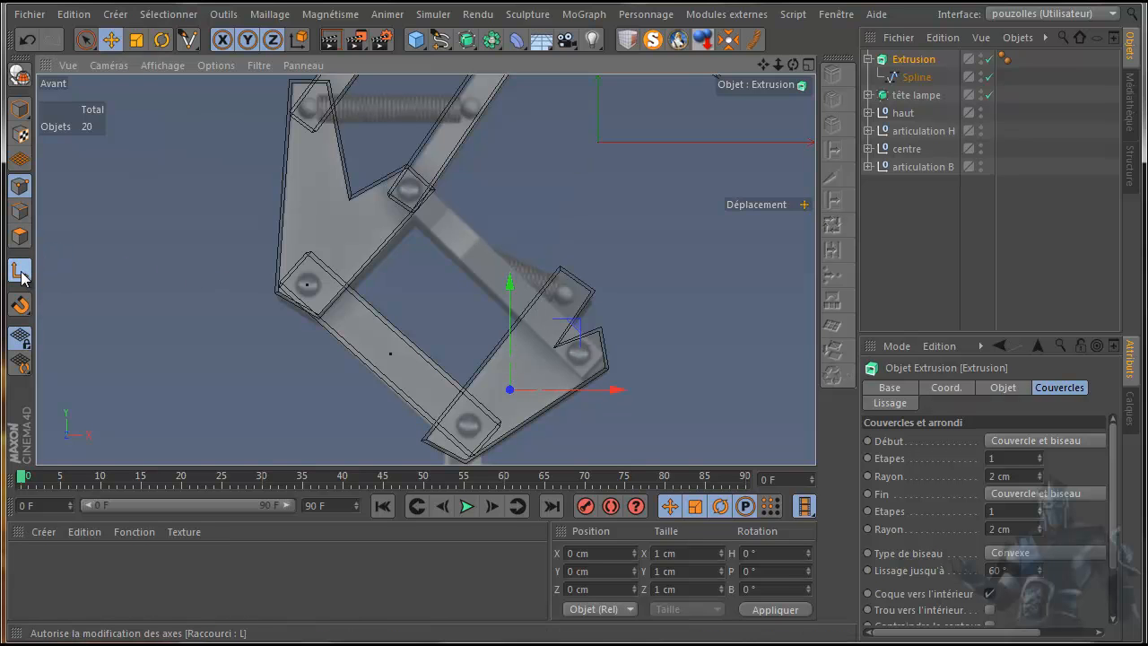
- Shift the extrusion's axis along Z to the middle of the bracket's thickness in the right view
middle_click(222, 351)
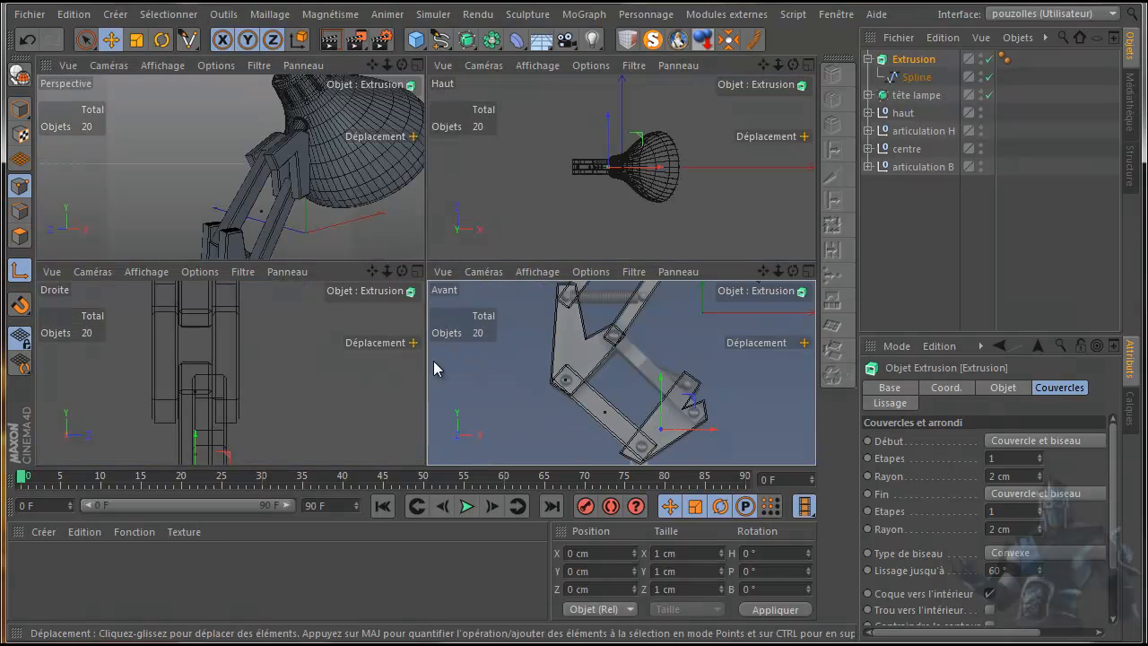
middle_click(329, 362)
scroll(410, 336, "down", 3)
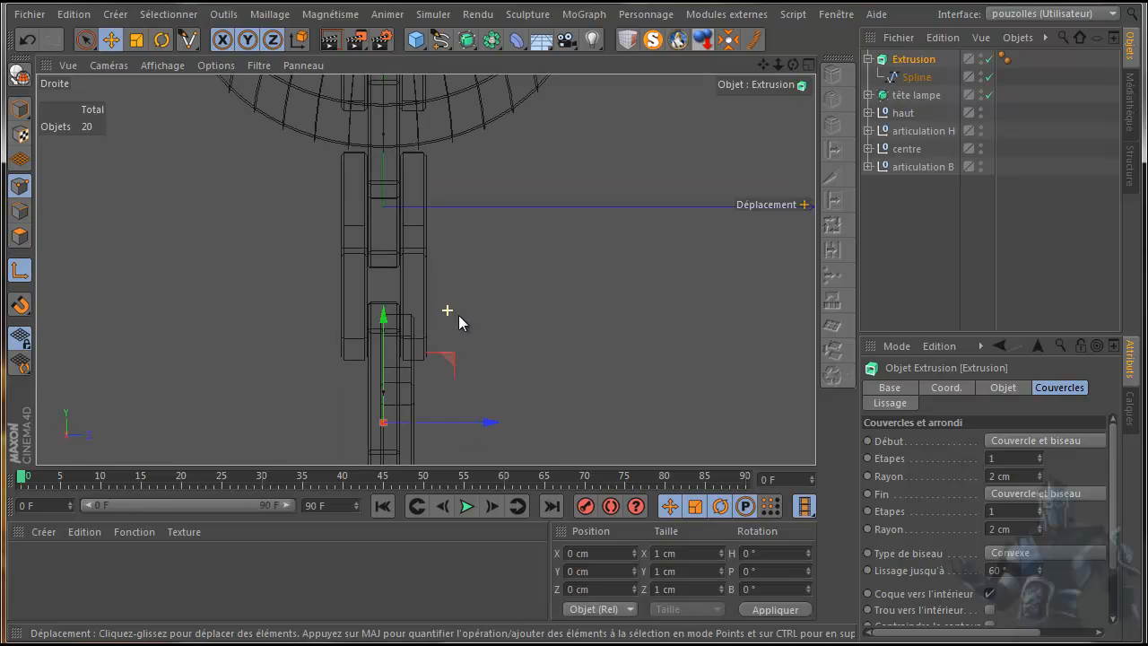
left_click_drag(763, 64, 574, 351)
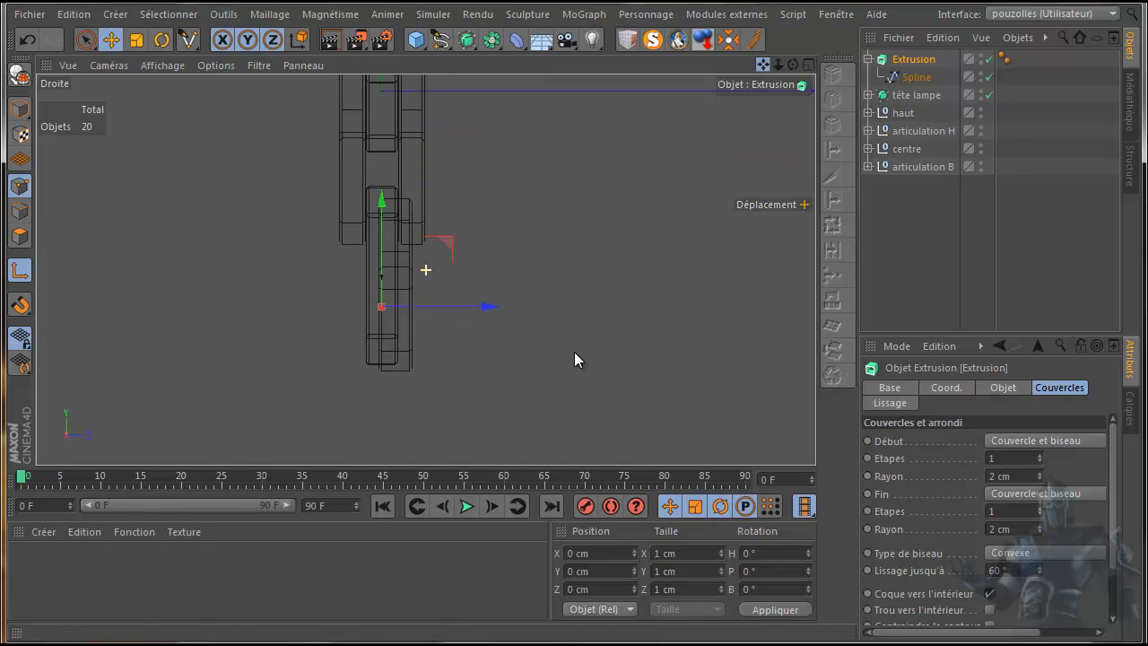
left_click_drag(487, 307, 502, 308)
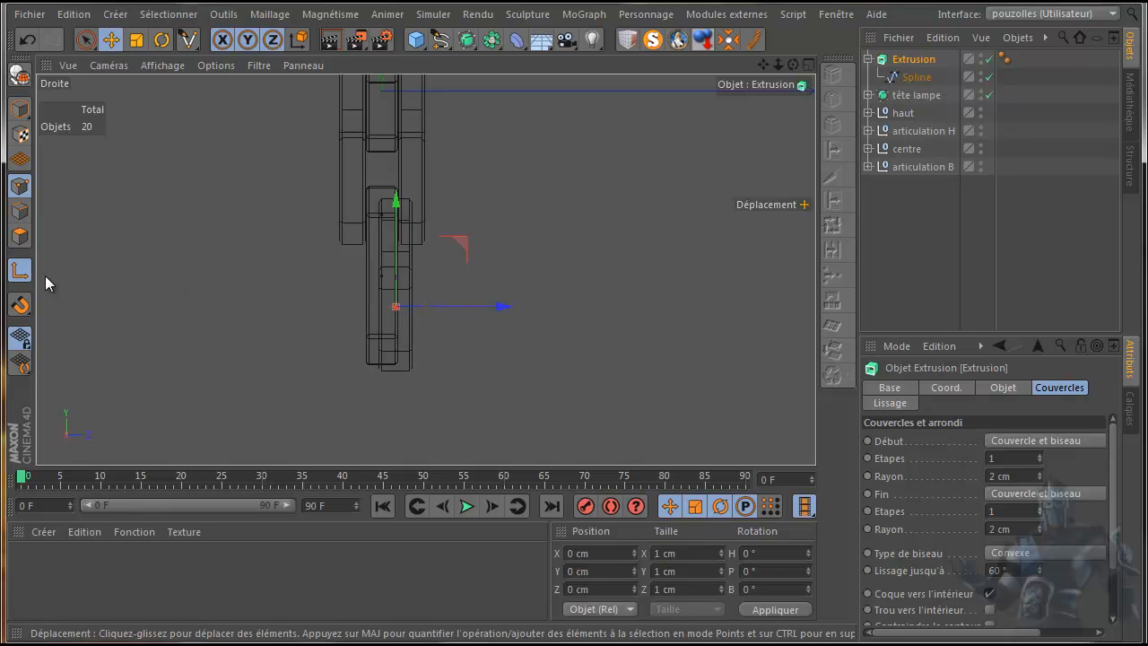
- Turn off axis modification and move the extruded bracket along Z until it sits just beside the lower arm
left_click_drag(372, 251, 423, 268)
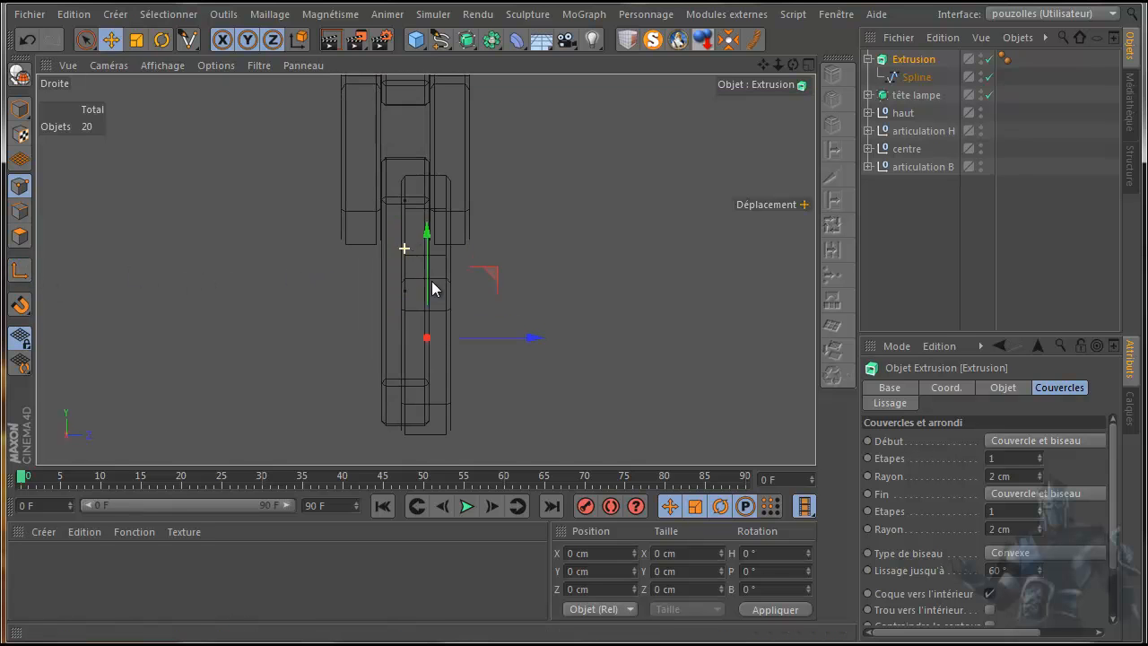
scroll(453, 402, "up", 3)
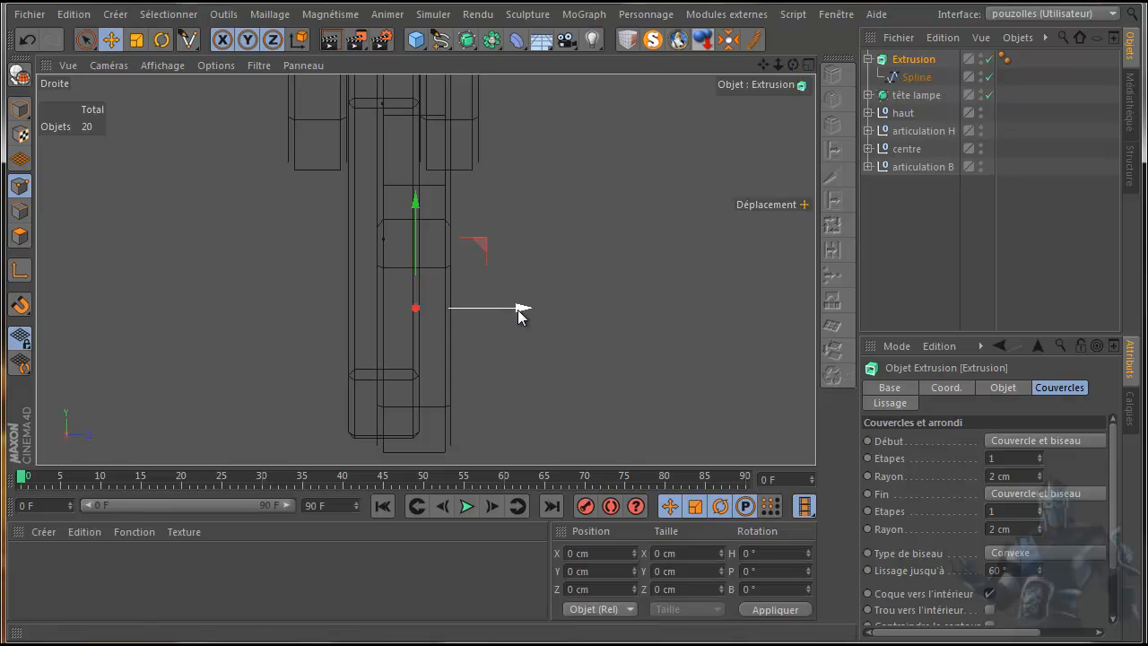
scroll(453, 368, "up", 5)
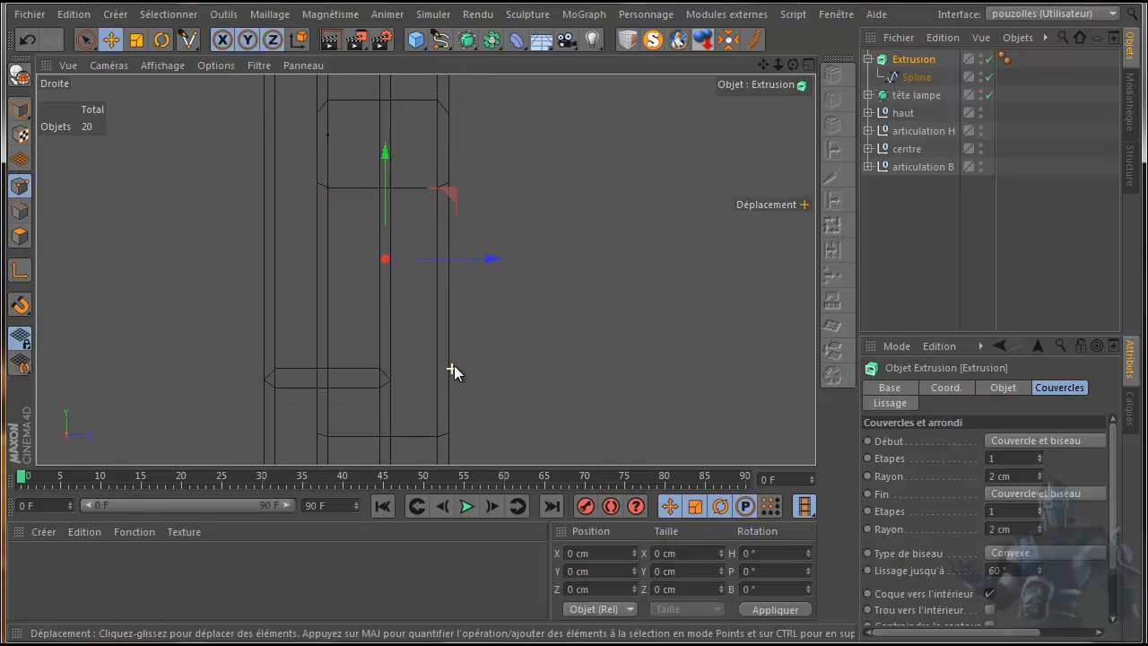
left_click_drag(469, 220, 569, 230)
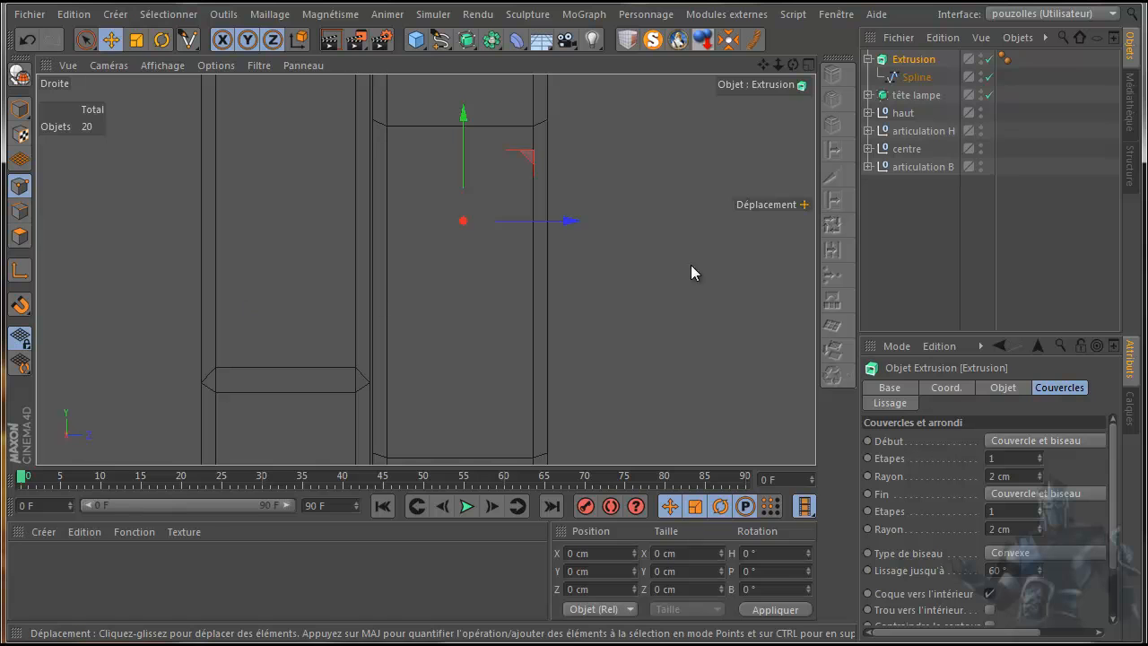
left_click_drag(911, 59, 913, 54, "ctrl")
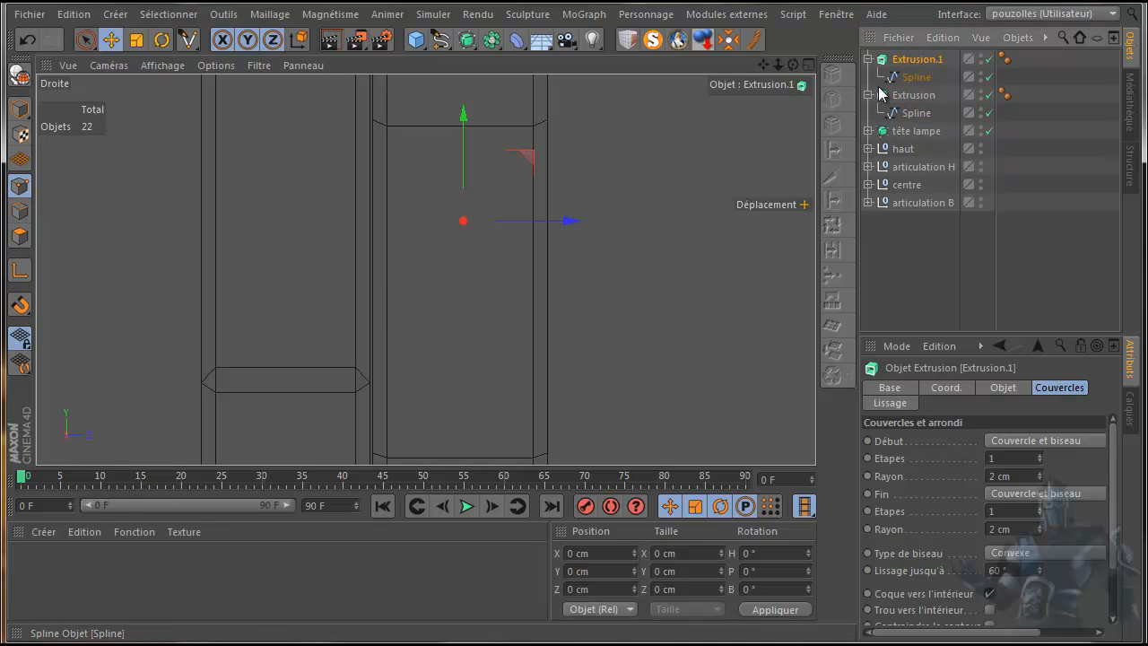
left_click(33, 31)
left_click(438, 297)
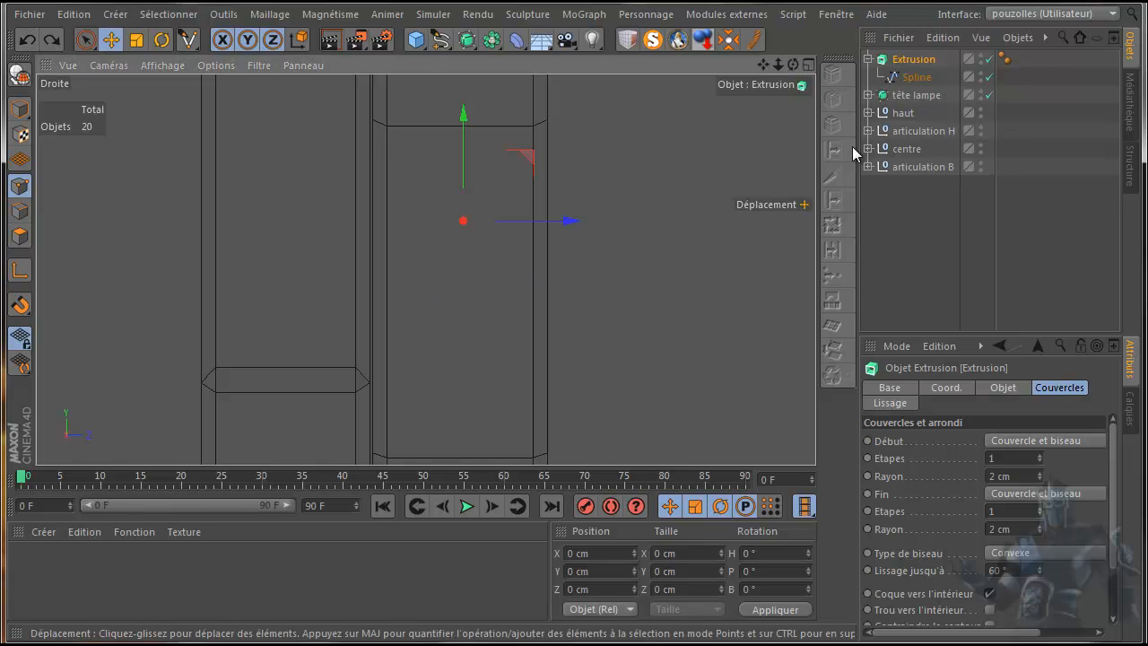
- Set the bracket extrusion's Z movement to 15 cm
left_click(911, 63)
left_click_drag(994, 630, 1053, 631)
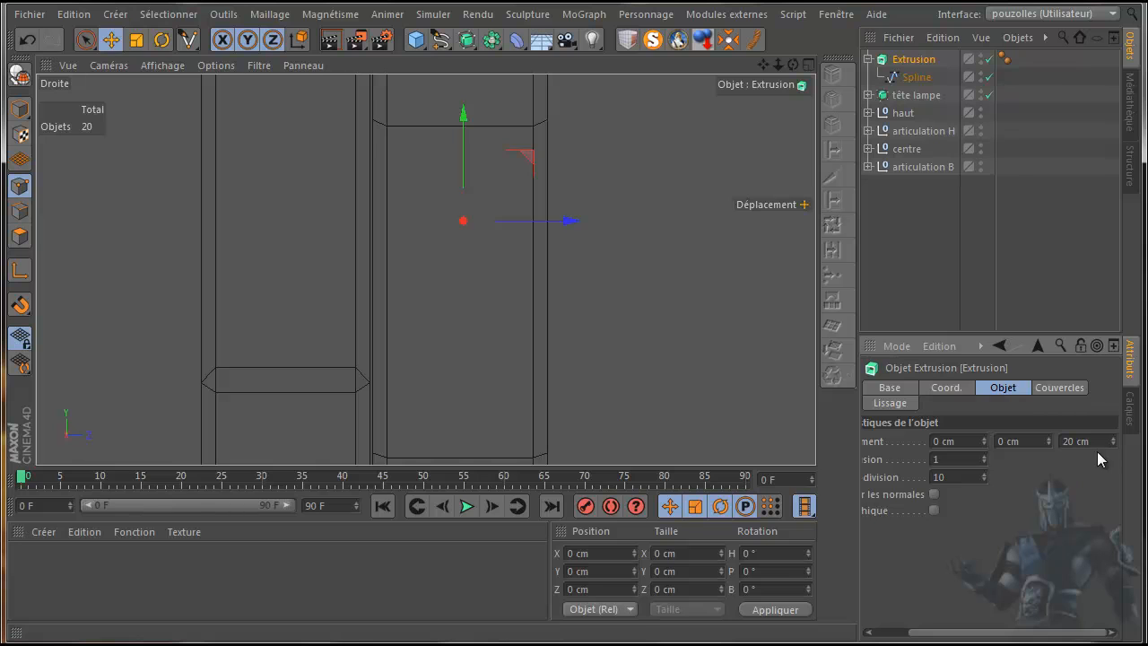
left_click_drag(1106, 440, 1034, 442)
type("15")
key("Return")
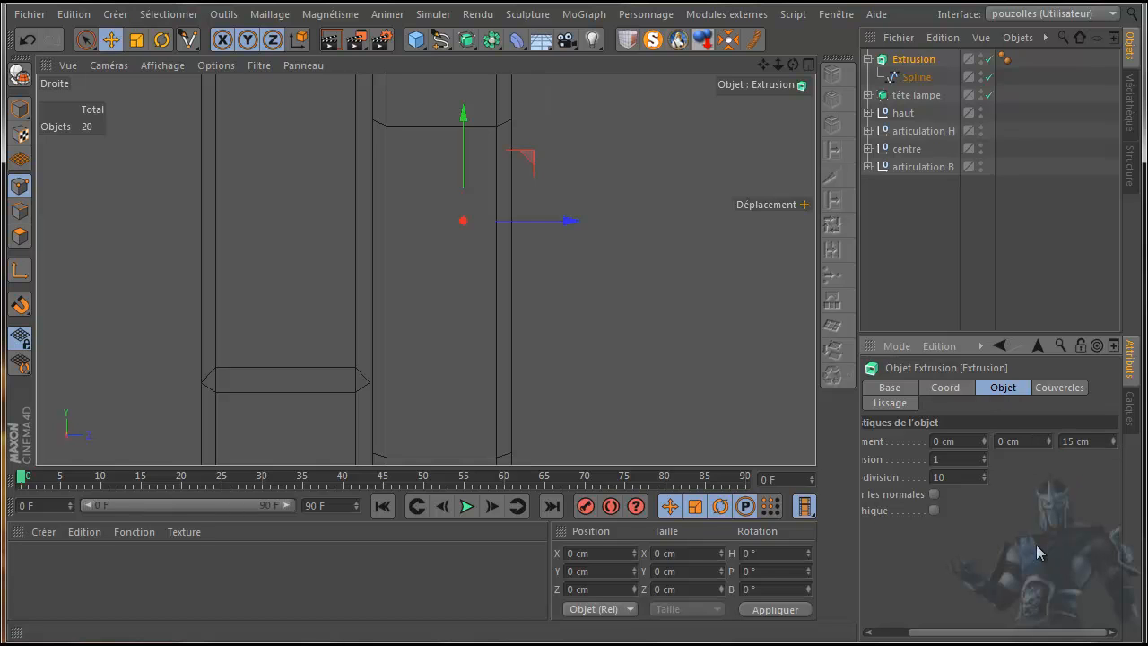
- Duplicate the bracket extrusion and move the copy along Z to the opposite side of the lower arm
left_click_drag(909, 60, 910, 53, "ctrl")
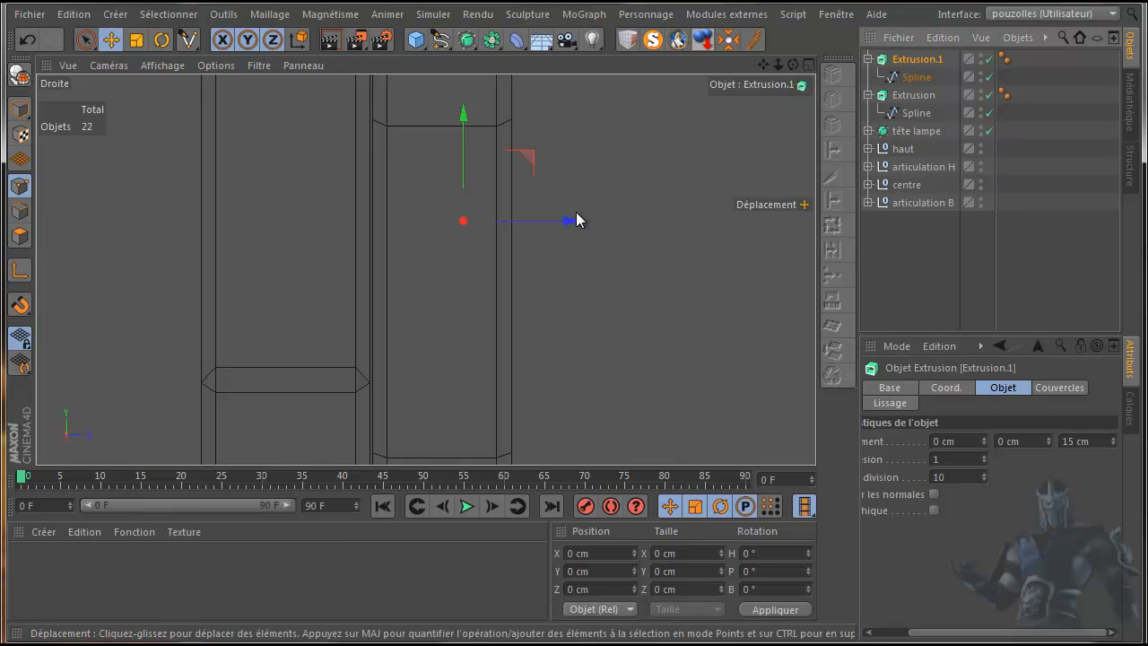
left_click_drag(566, 223, 256, 239)
scroll(372, 274, "down", 10)
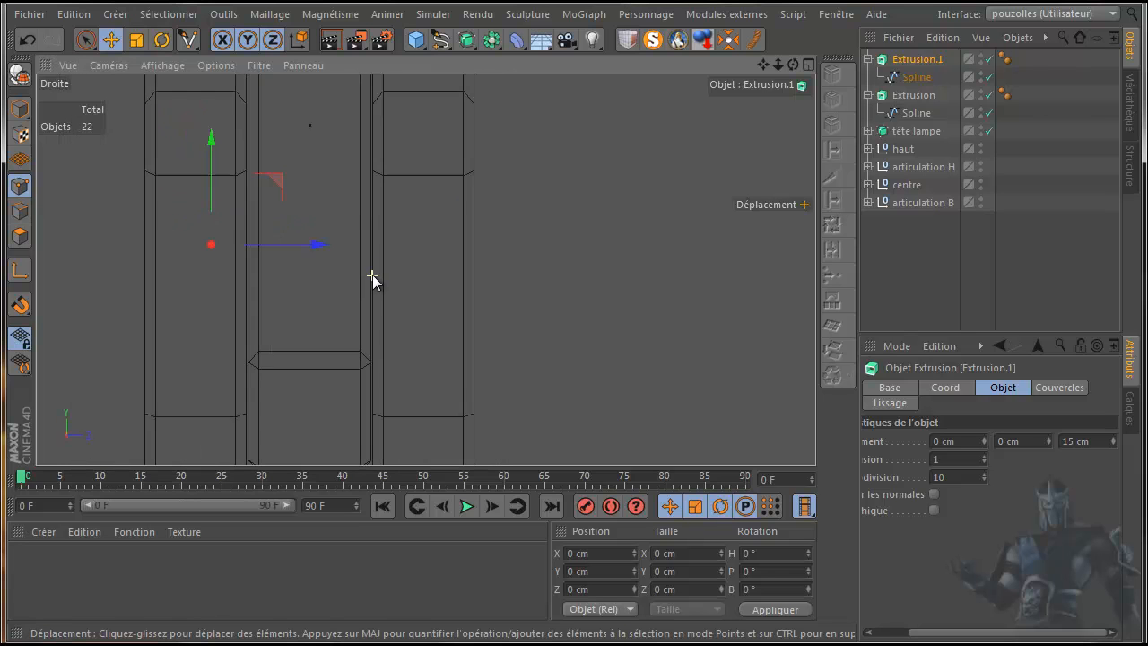
middle_click_drag(465, 280, 503, 277, "alt")
scroll(502, 278, "down", 2)
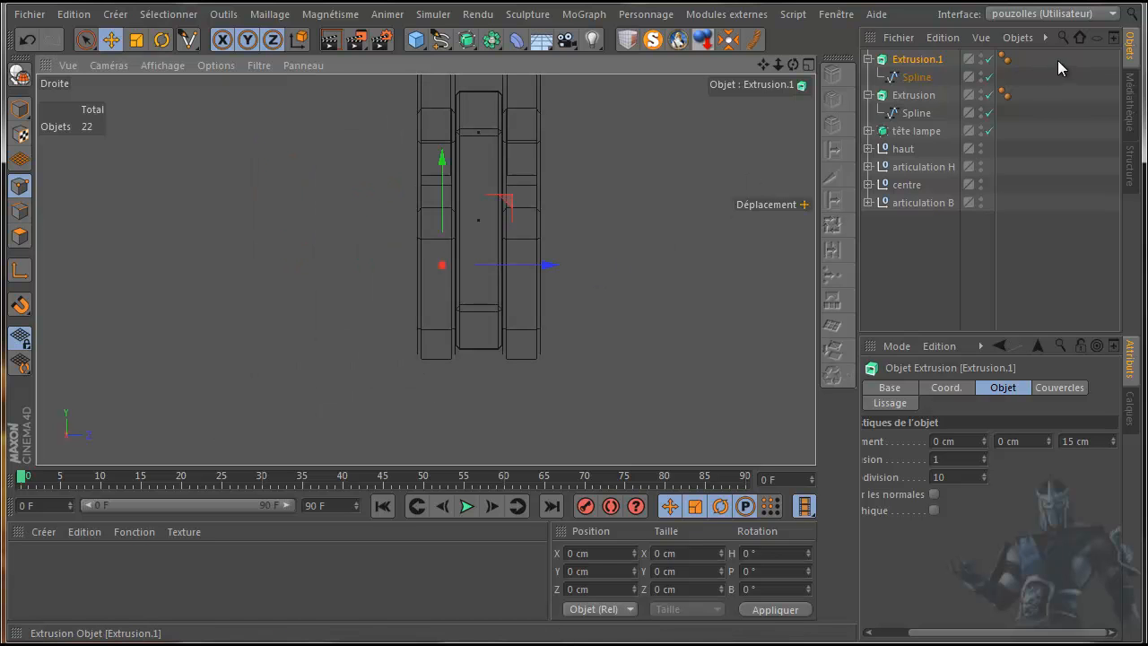
- Group the two bracket extrusions, with their splines, under a new null object
left_click_drag(1045, 55, 910, 110)
right_click(918, 104)
left_click(752, 557)
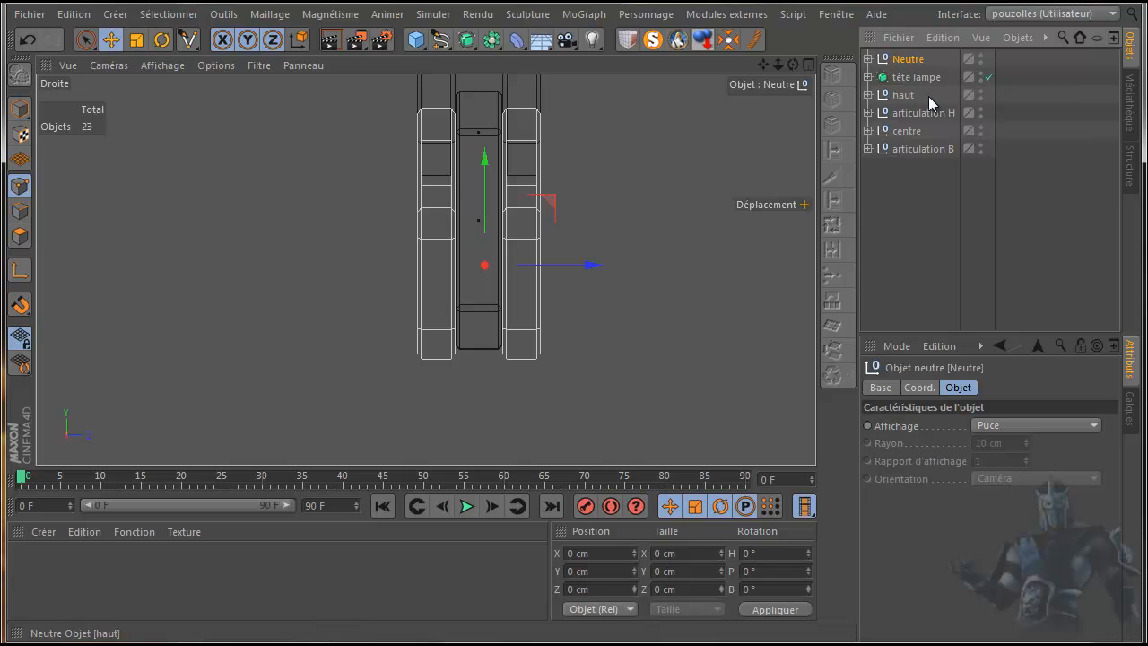
- Rename the bracket group "bas" and place it below "articulation B" at the end of the object hierarchy
double_click(909, 59)
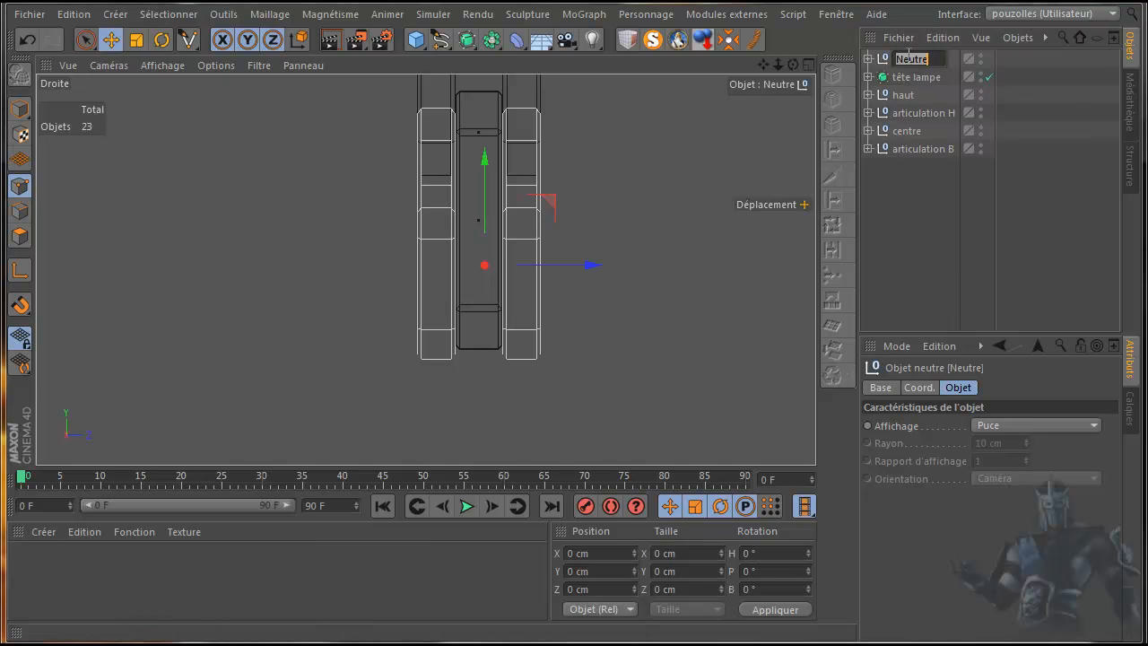
type("bas")
key("Return")
left_click_drag(903, 59, 909, 162)
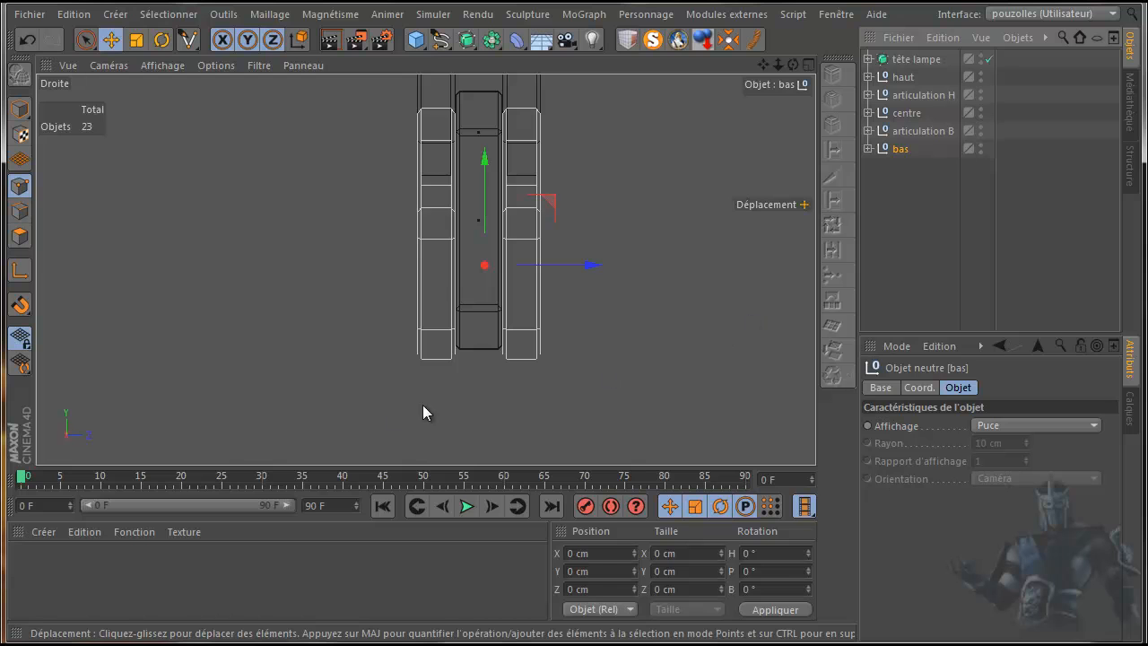
- Examine the lamp model in the front view and from several perspective angles, and check the joints in the Pixar lamp reference picture
middle_click(356, 412)
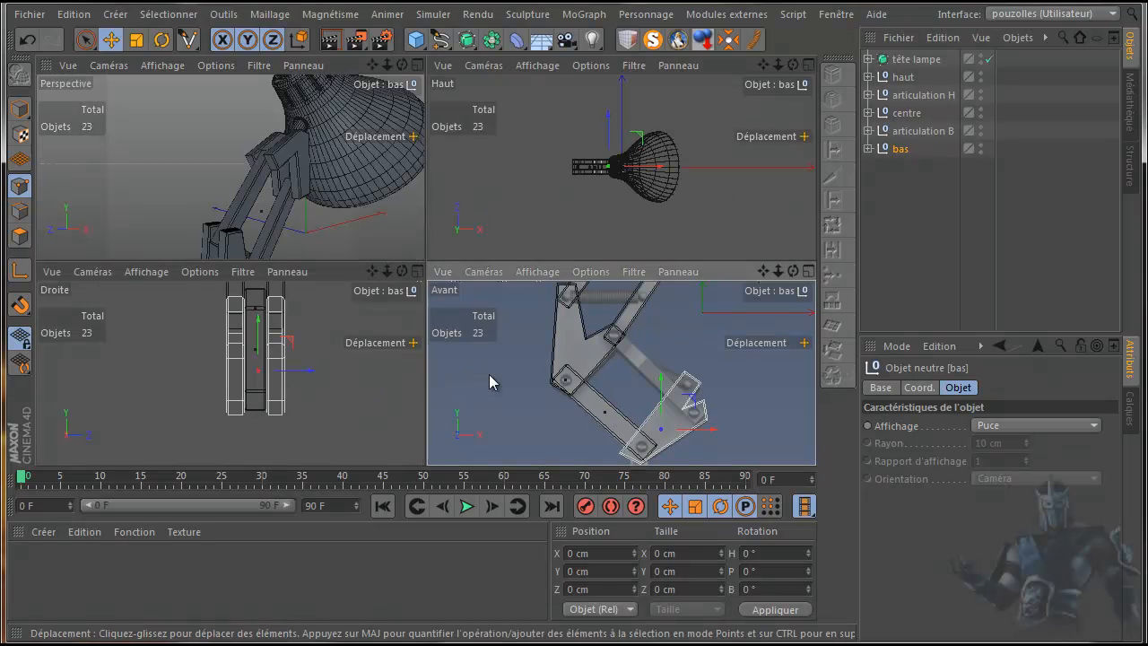
middle_click(489, 374)
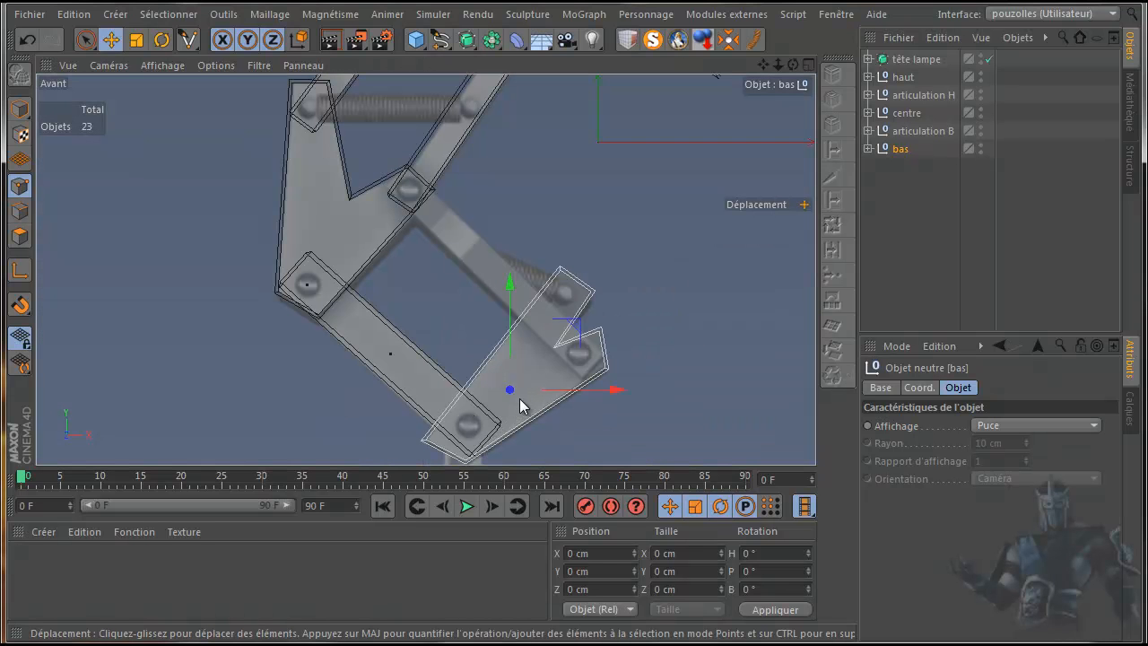
middle_click(199, 225)
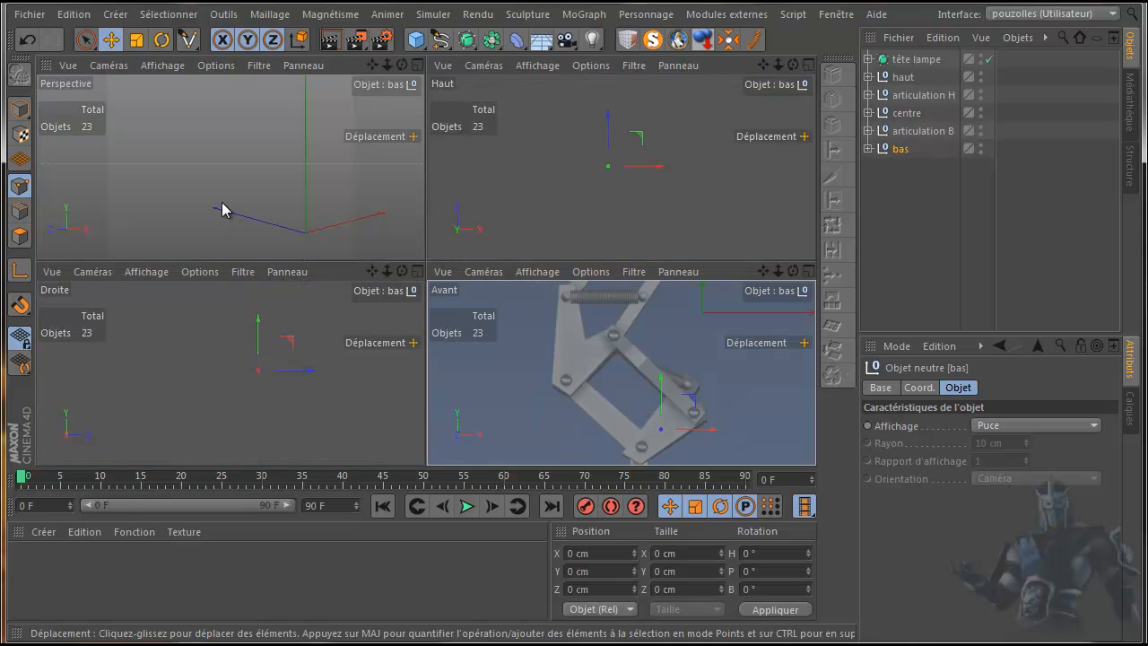
middle_click(225, 213)
scroll(439, 280, "down", 5)
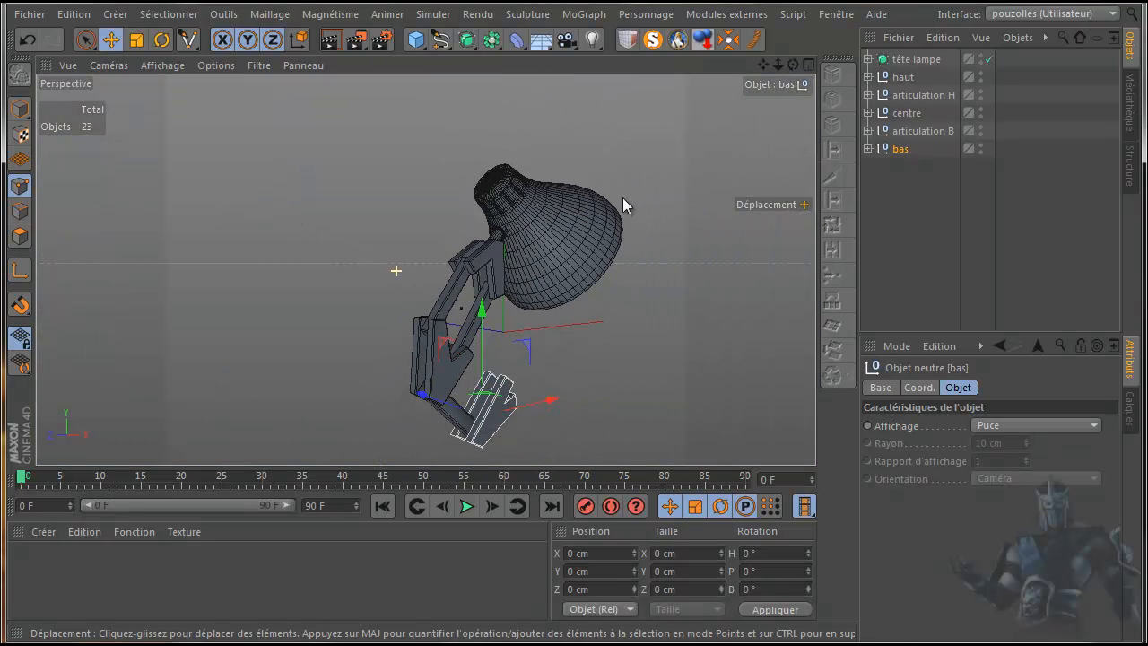
left_click_drag(762, 65, 557, 350)
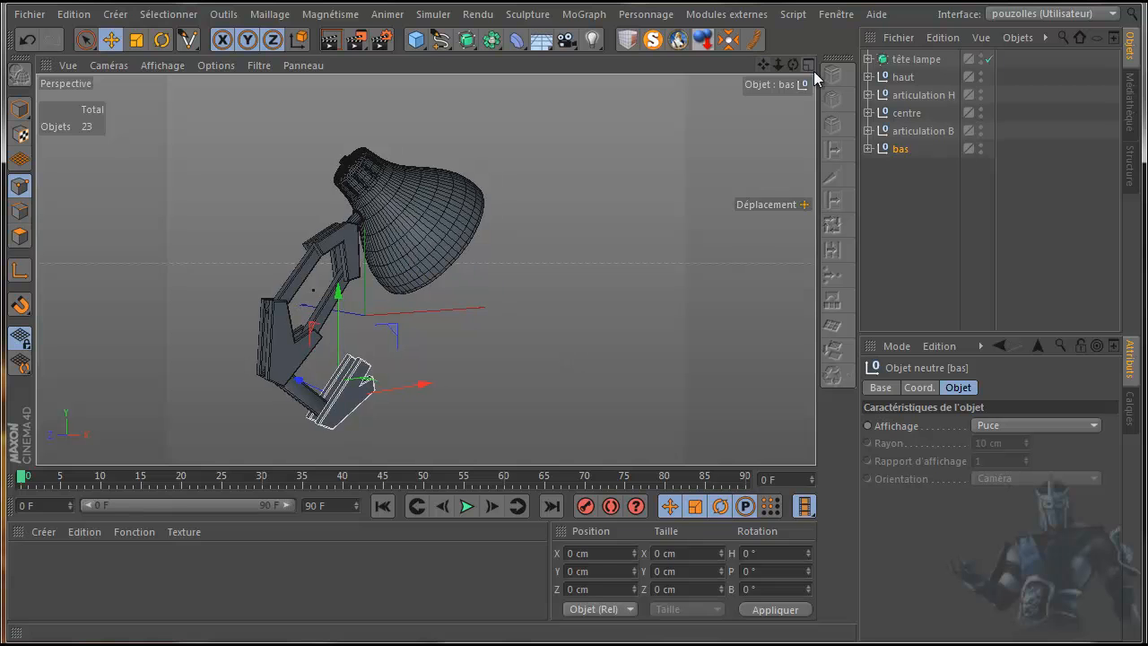
left_click_drag(793, 66, 334, 339)
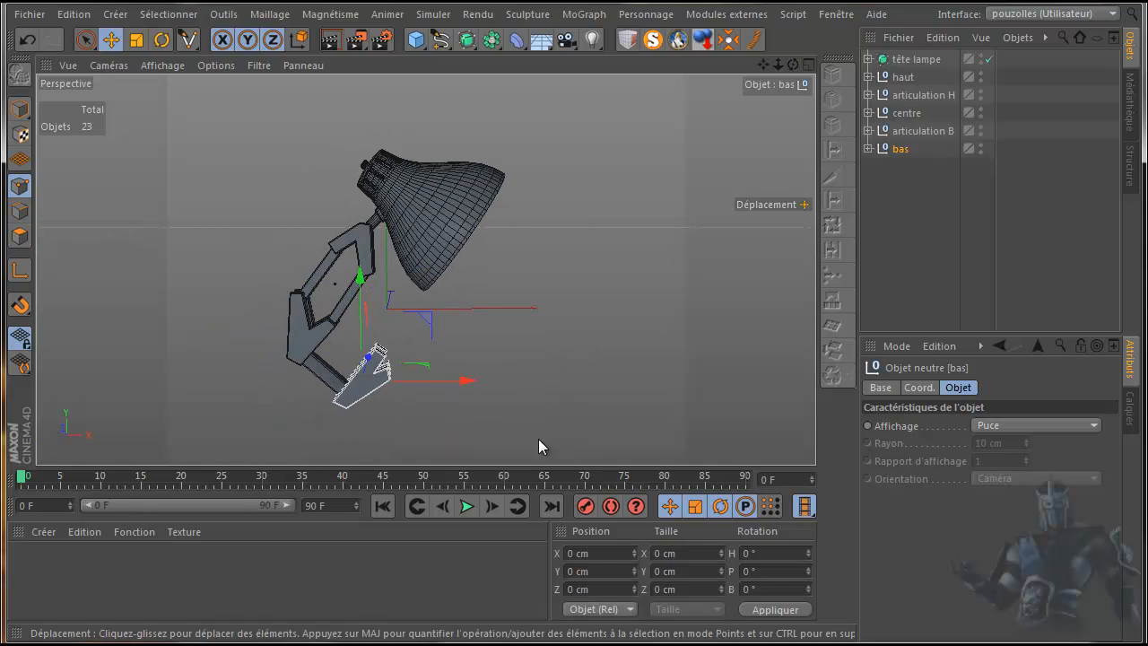
middle_click(566, 444)
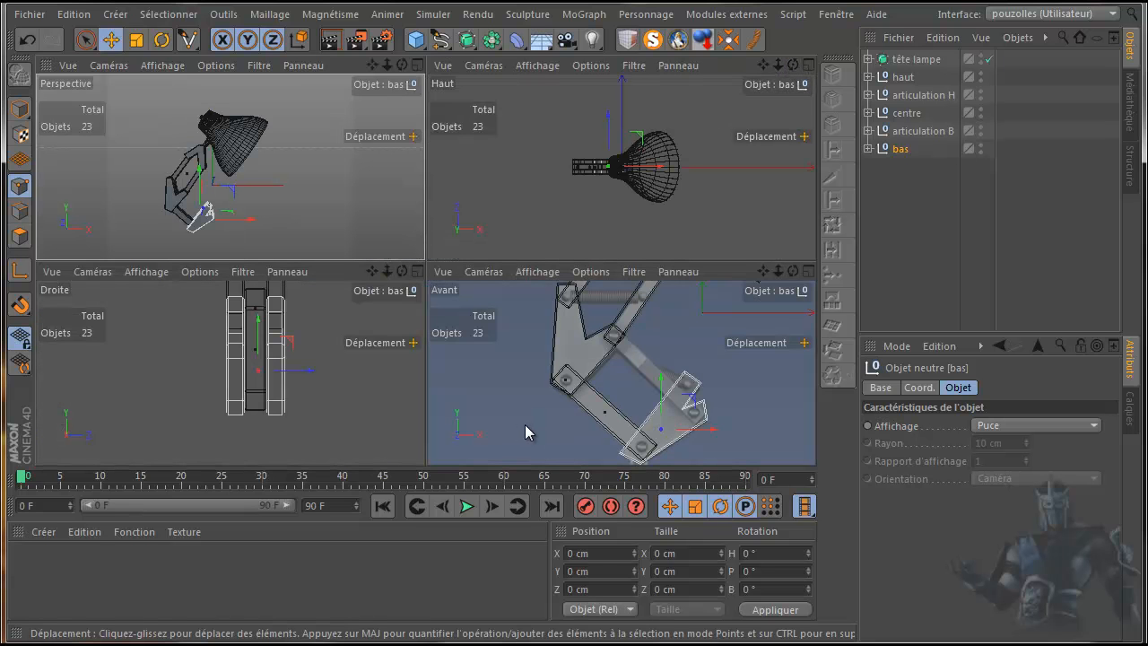
key("alt+Tab")
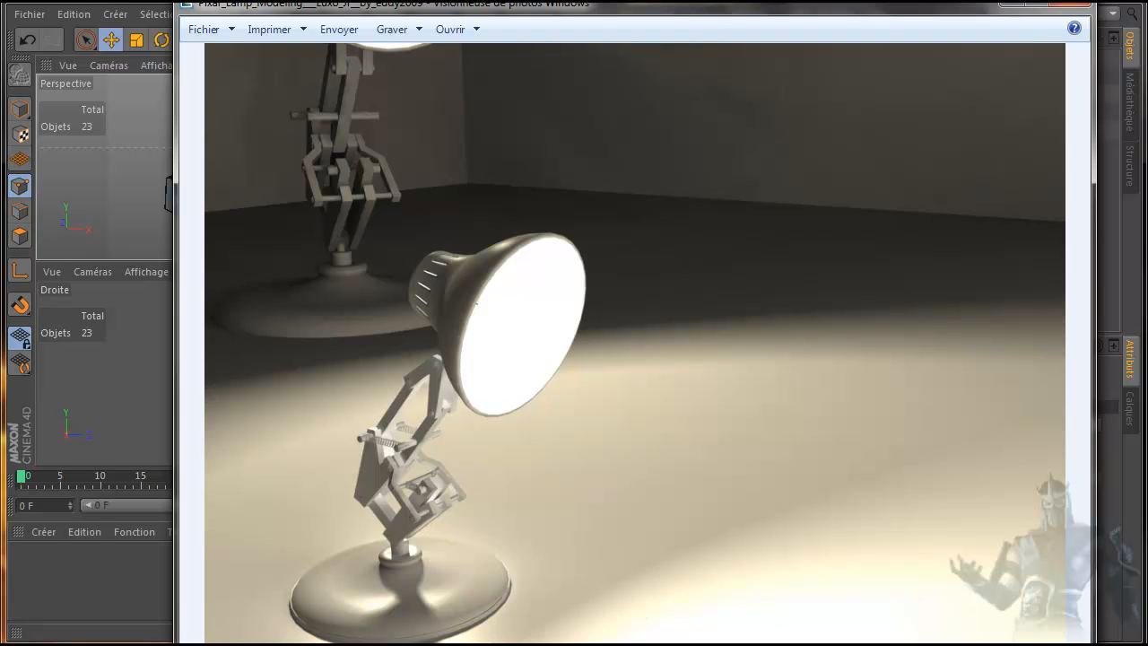
left_click(124, 591)
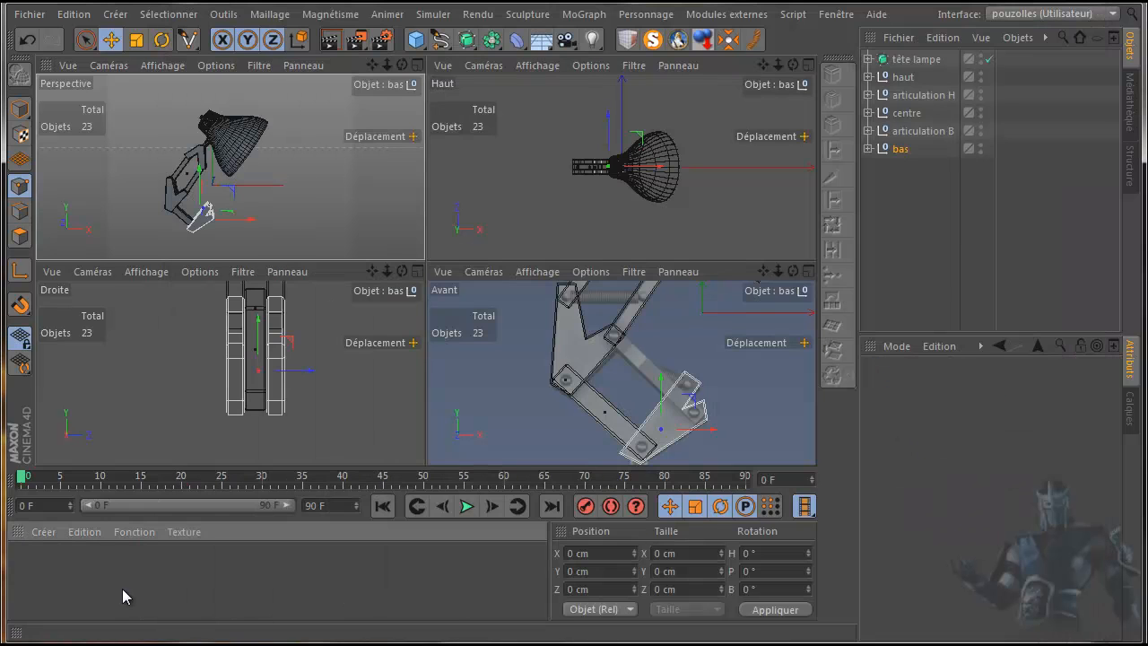
- Duplicate the "Cube" bar from the "articulation H" group into the "articulation B" group
middle_click(534, 388)
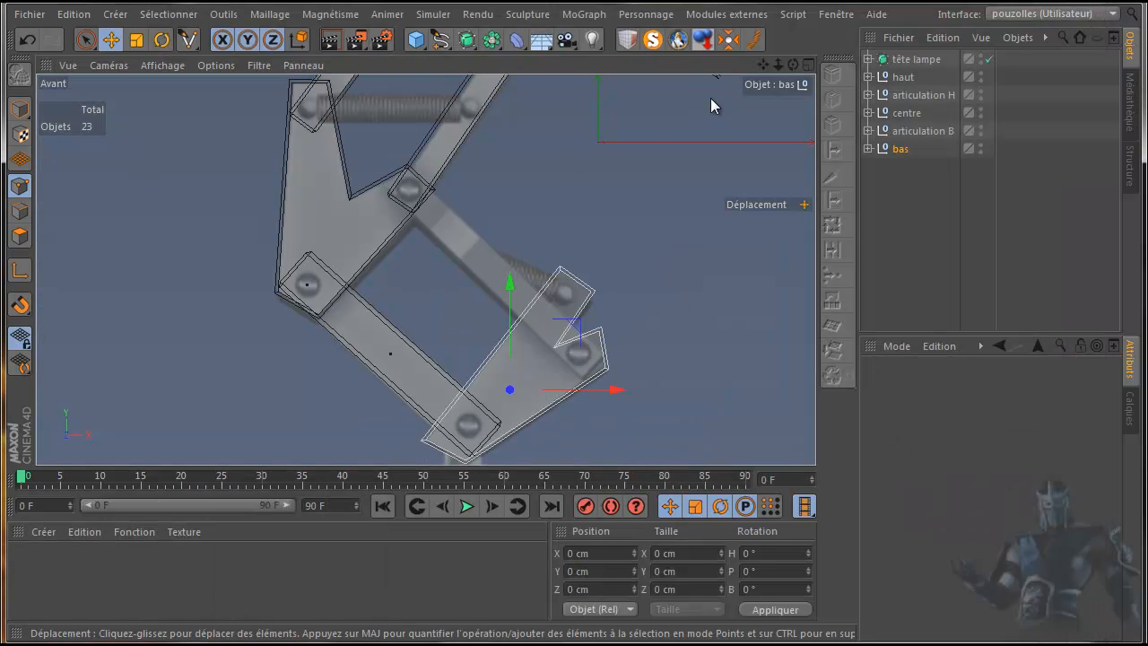
left_click_drag(763, 64, 573, 354)
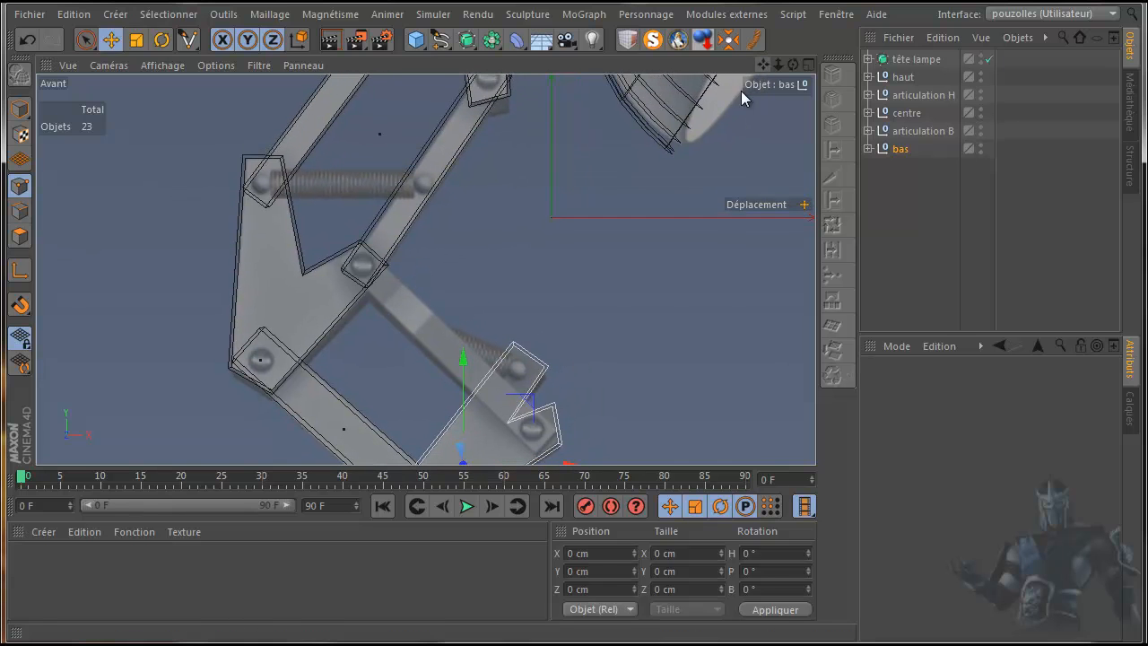
left_click(868, 94)
left_click(914, 114)
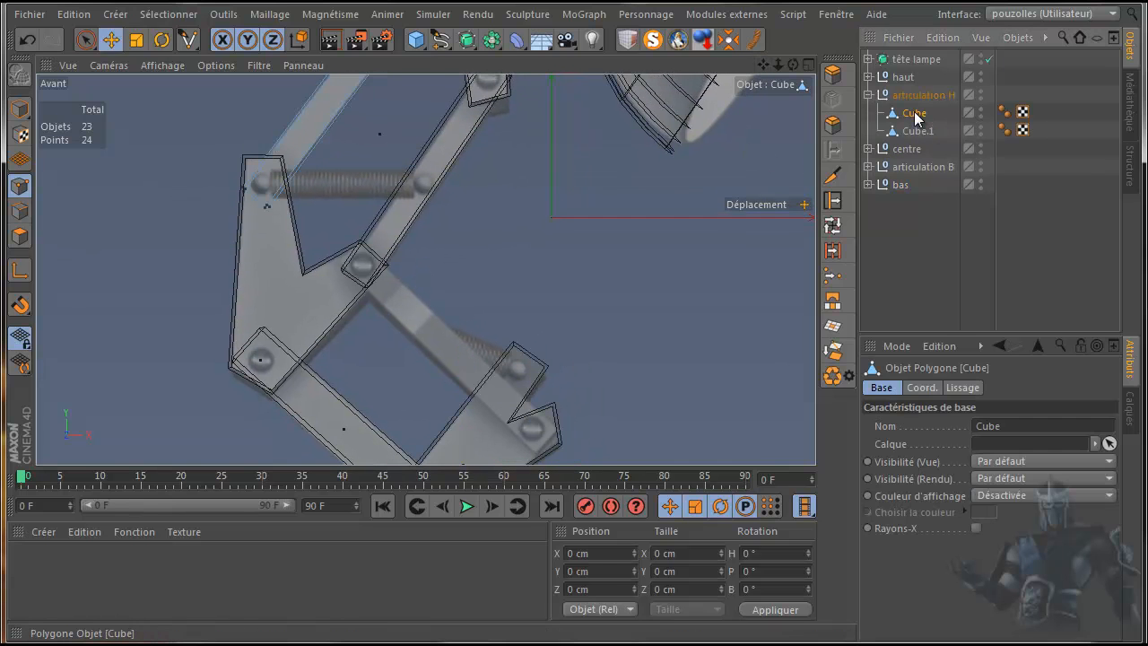
left_click_drag(916, 118, 920, 167)
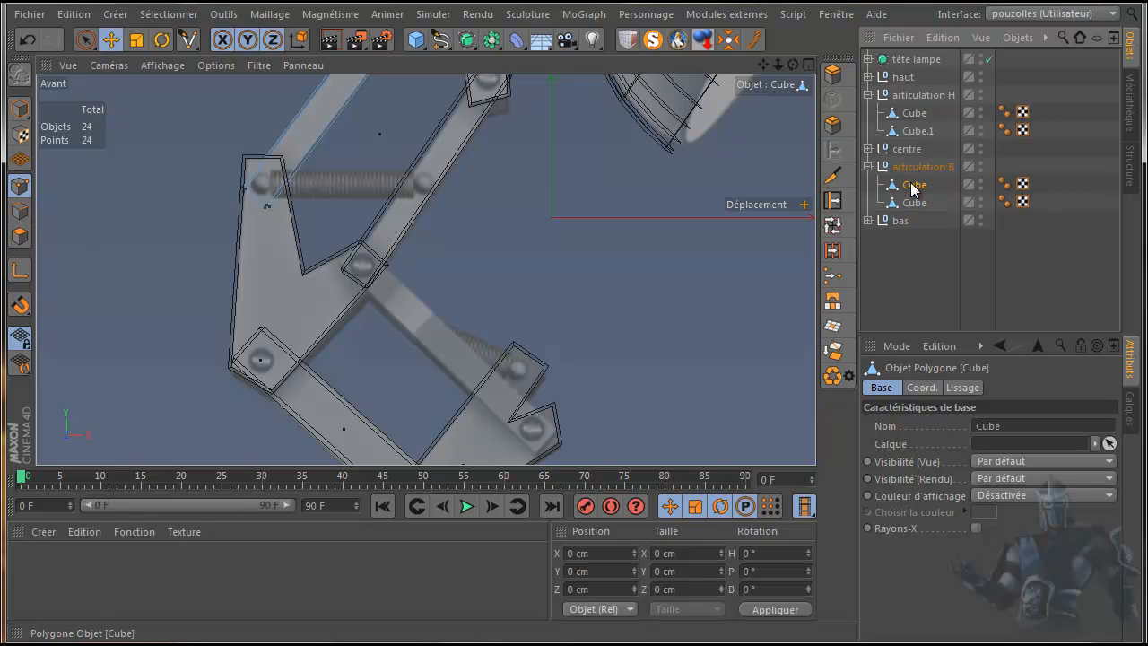
- Place the copied bar over the upper bar of the lower joint in the front view and rotate it to a B angle of about 2.2°
left_click(21, 109)
left_click_drag(423, 96, 536, 341)
left_click(162, 40)
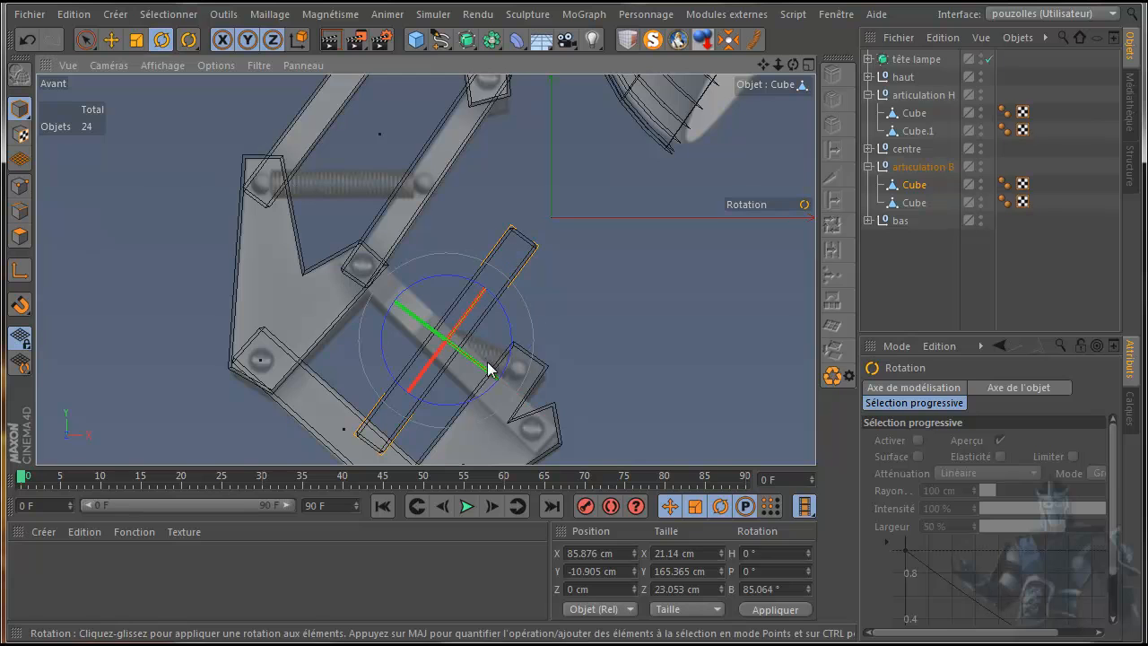
left_click_drag(511, 371, 486, 265)
scroll(420, 410, "up", 5)
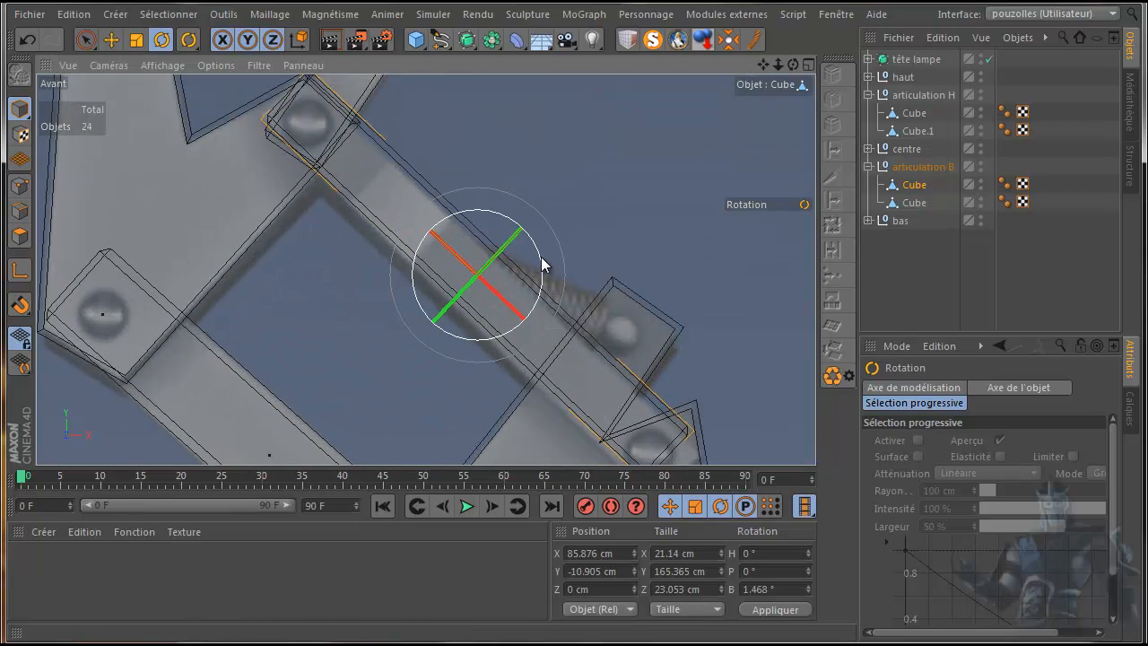
left_click_drag(541, 257, 541, 258)
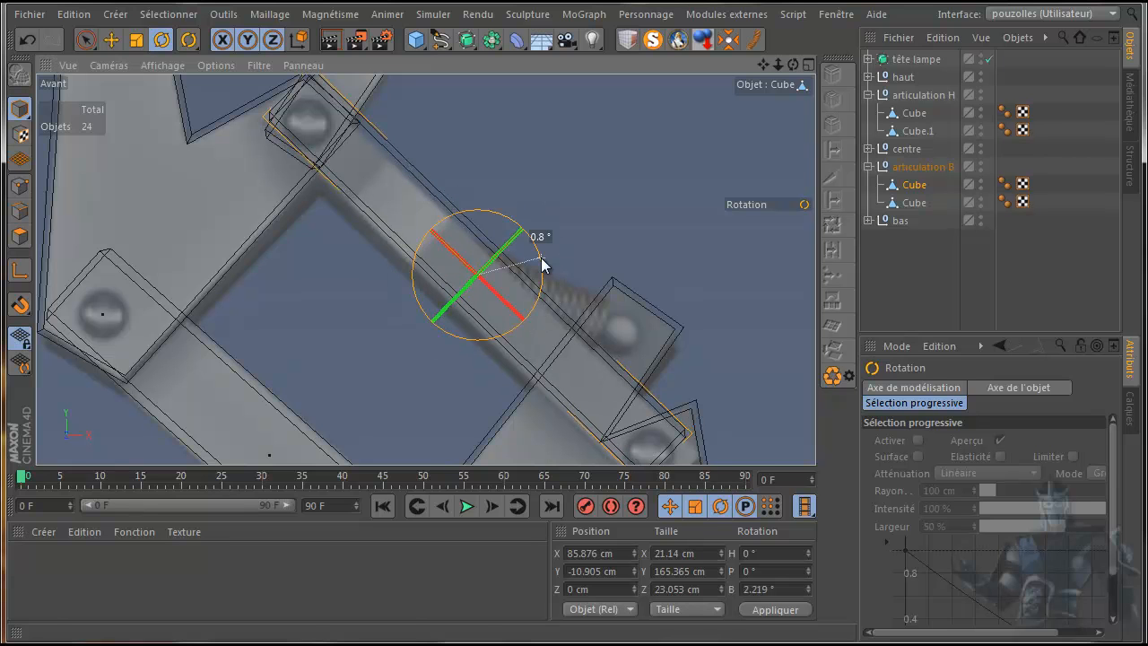
left_click(112, 40)
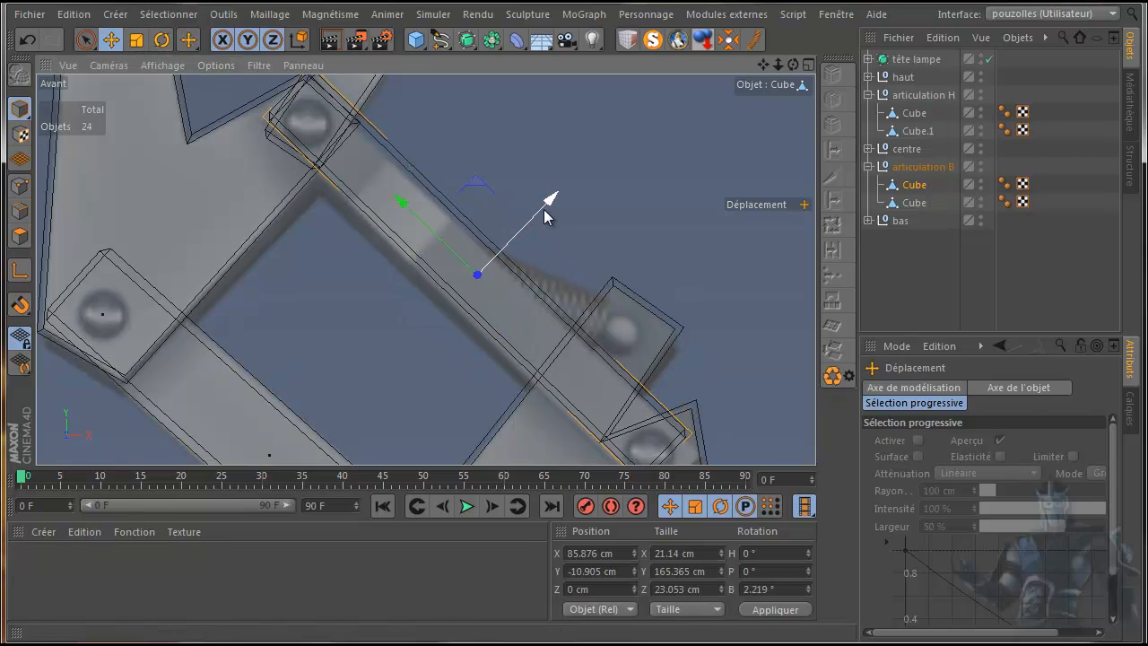
left_click_drag(546, 199, 542, 214)
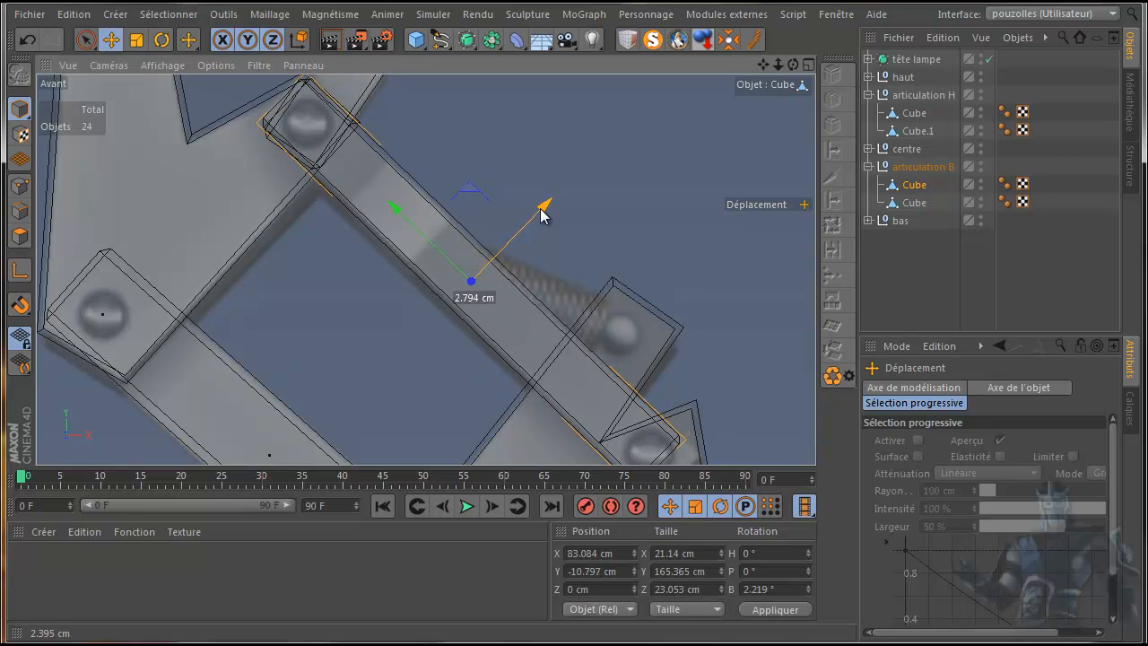
- Rectangle-select the points at the copied bar's lower end with the selection not limited to visible elements, then clear the selection
left_click_drag(764, 66, 575, 359)
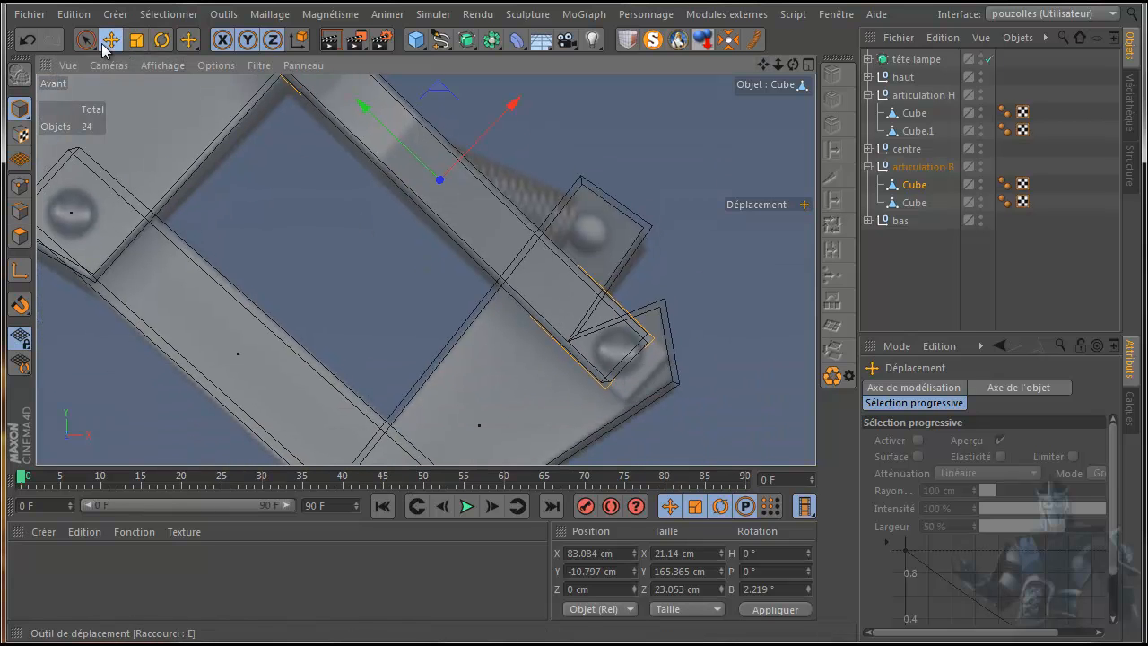
left_click(20, 186)
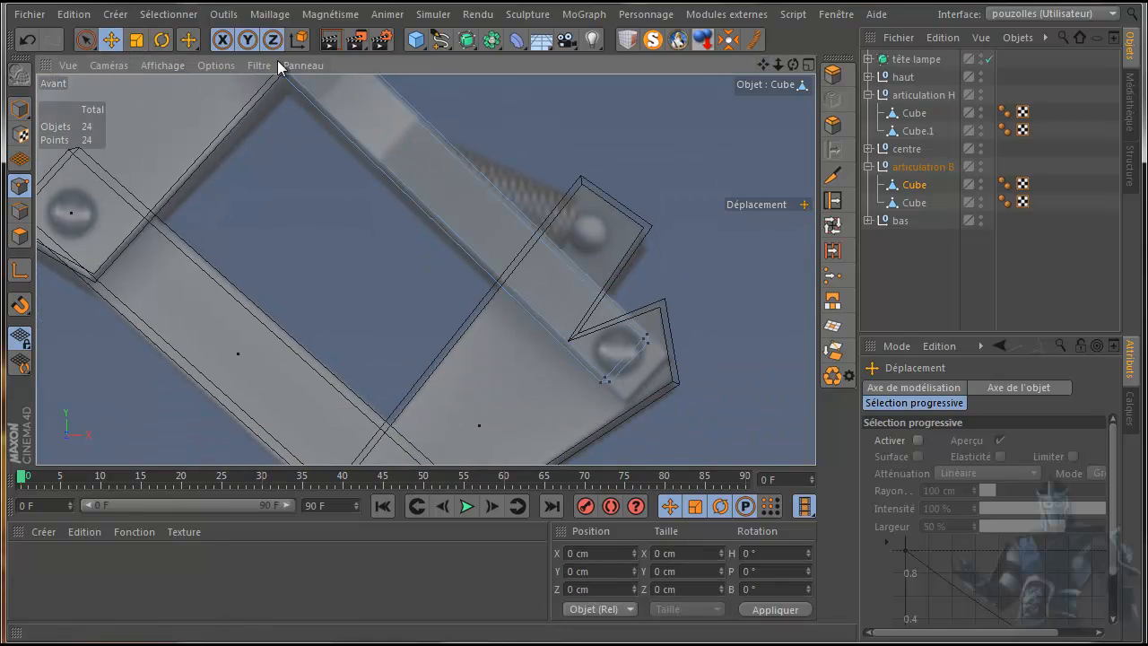
left_click_drag(85, 39, 134, 106)
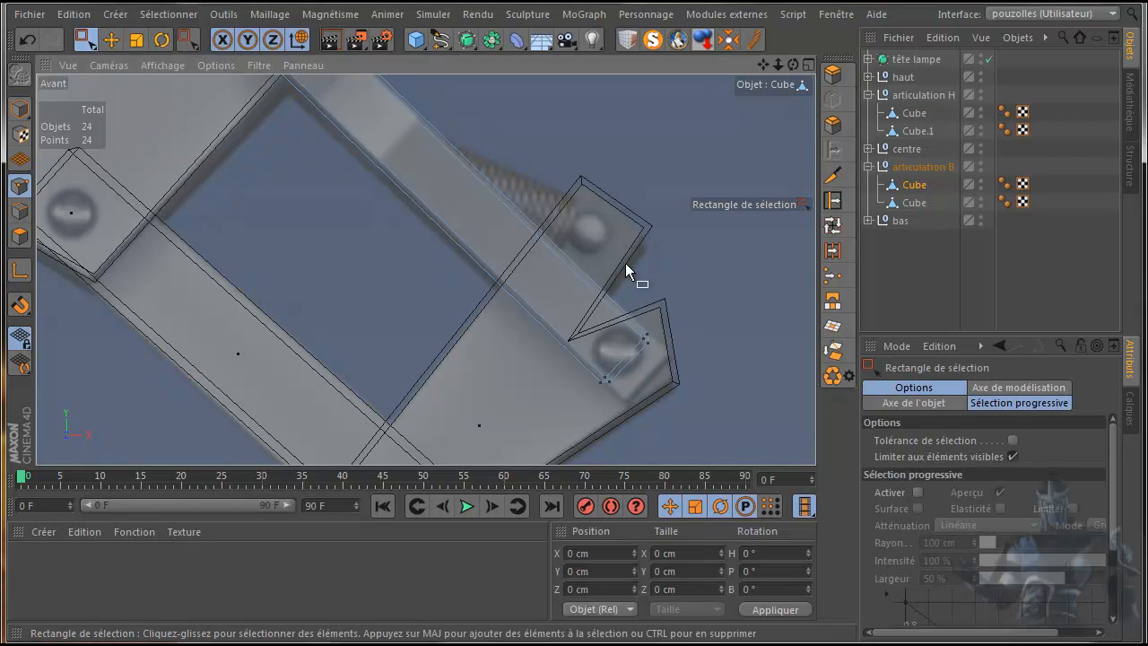
left_click(1008, 455)
left_click_drag(734, 297, 528, 423)
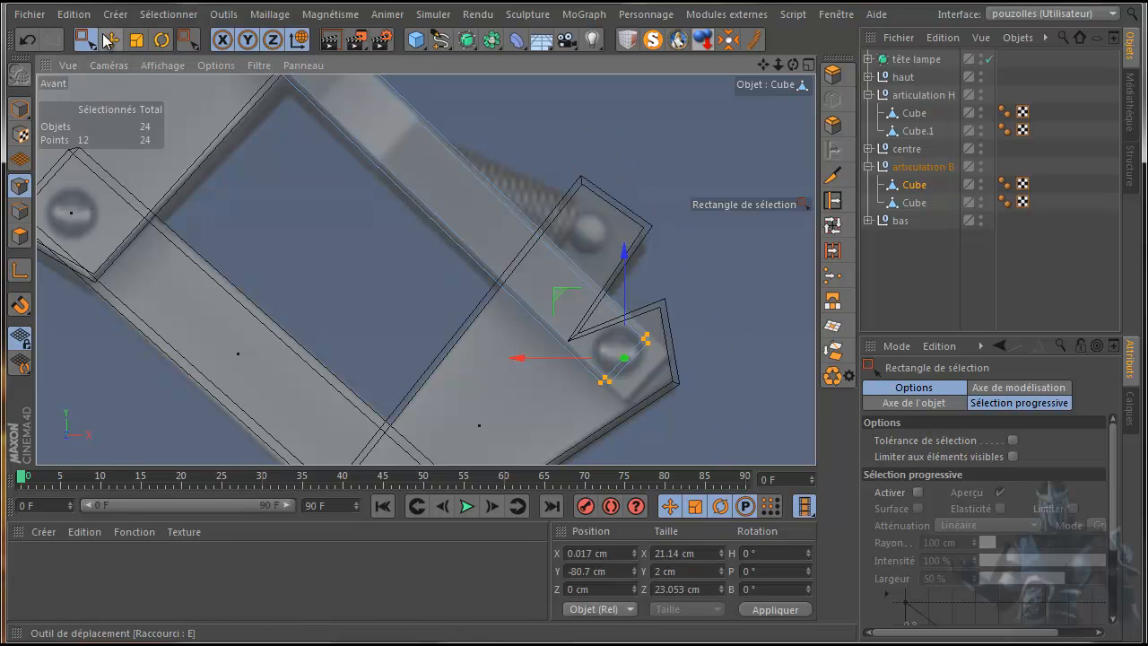
key("e")
left_click(278, 213)
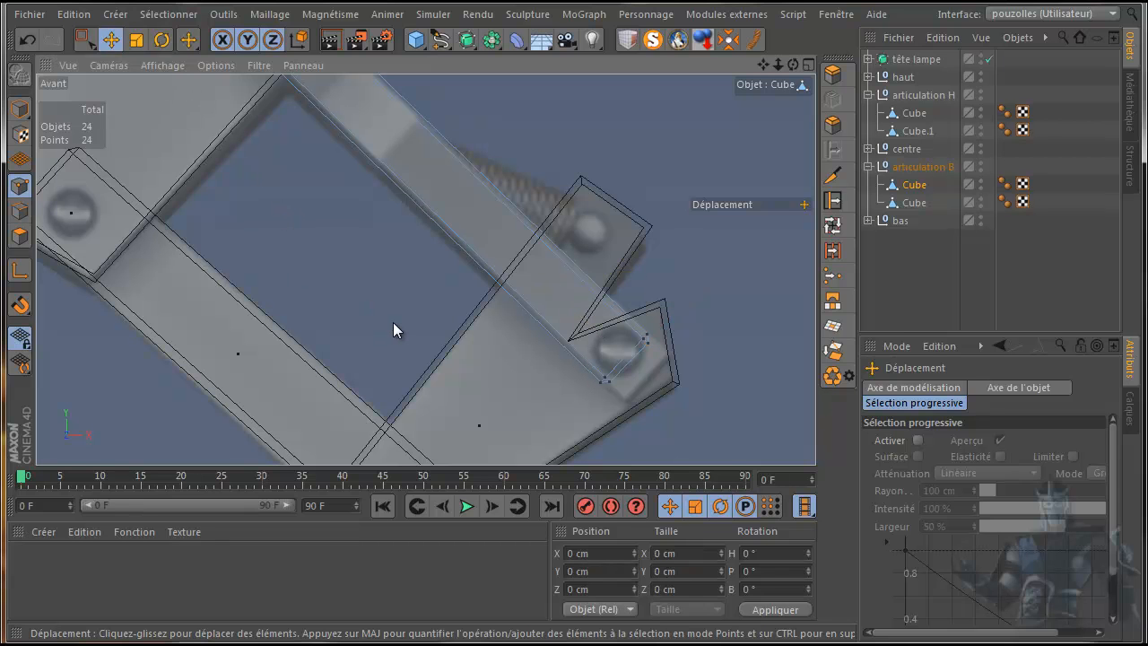
- Turn on axis modification for the copied bar and switch the coordinate mode to Monde
left_click(20, 269)
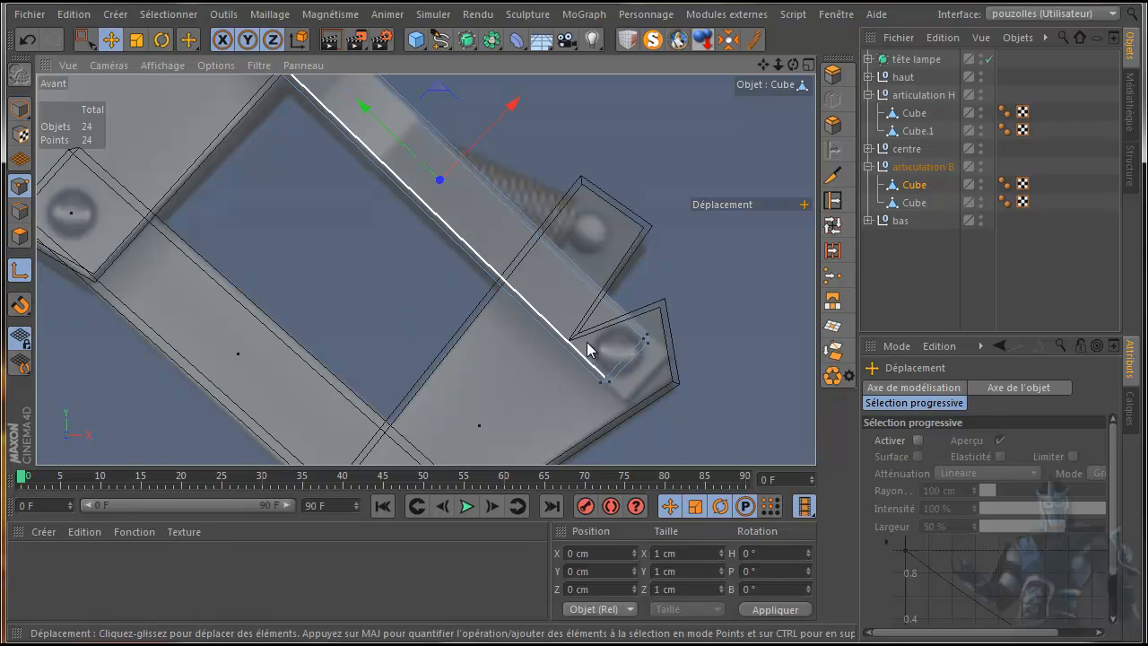
left_click(159, 41)
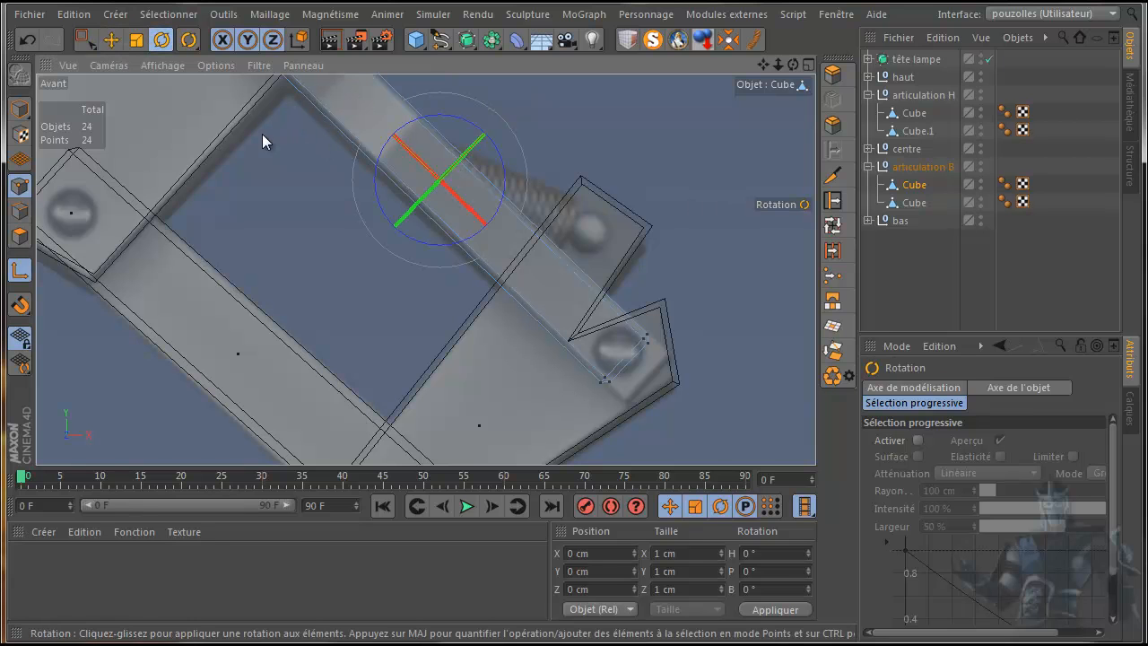
left_click(600, 610)
left_click(596, 645)
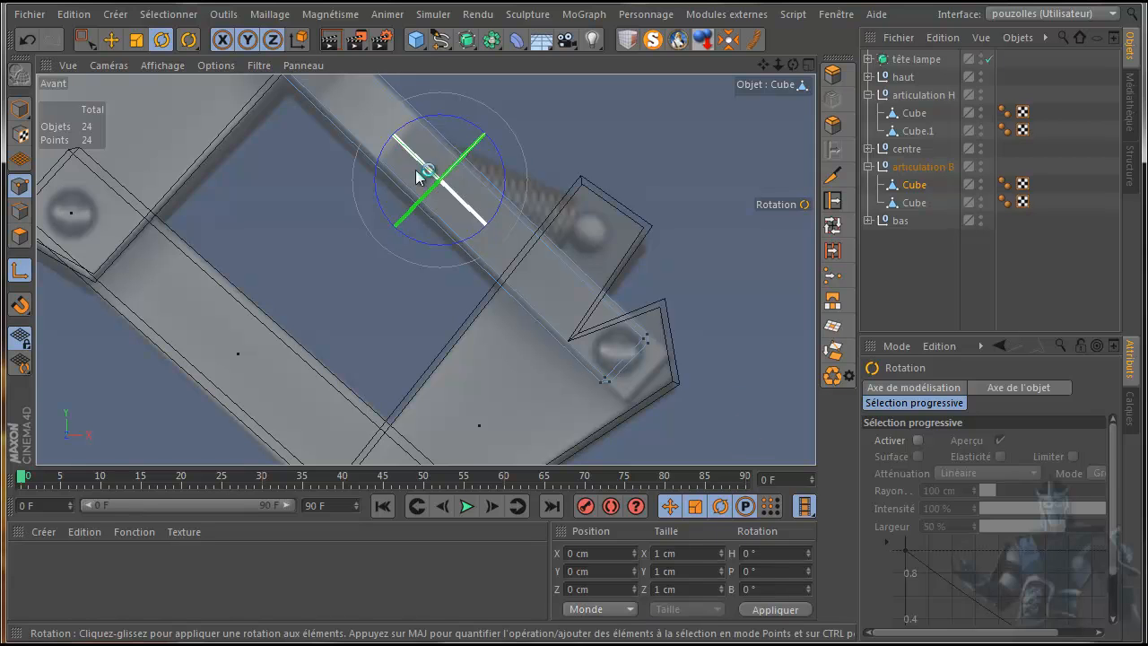
- Rectangle-select all points at the copied bar's lower end again
left_click(91, 42)
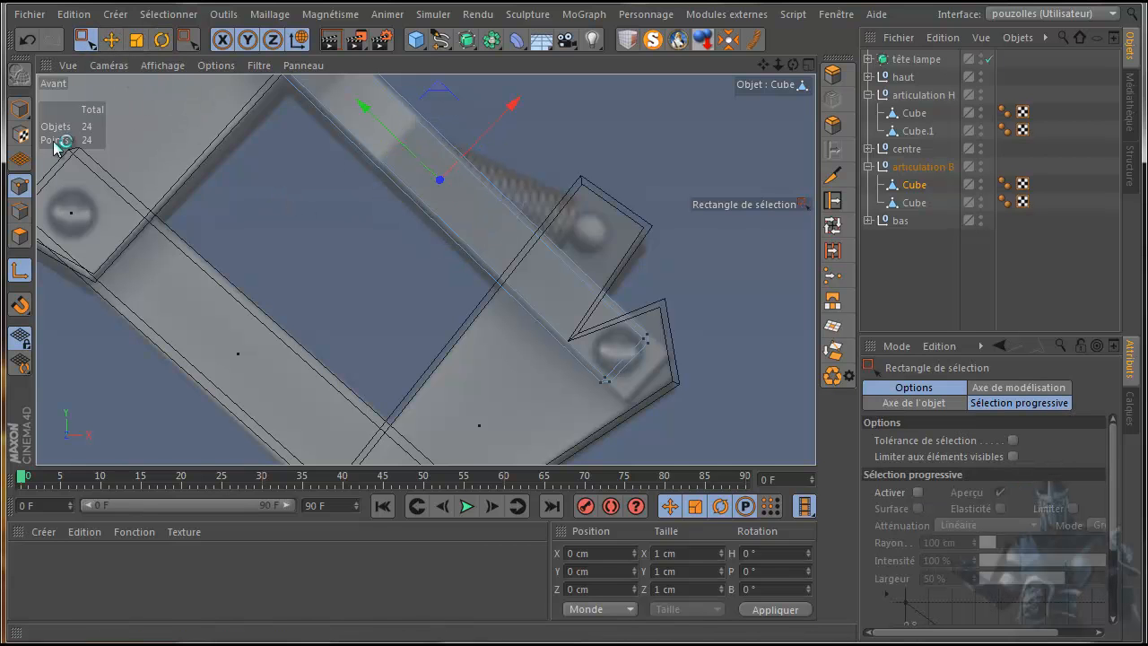
left_click_drag(639, 273, 558, 387)
left_click_drag(764, 305, 522, 411)
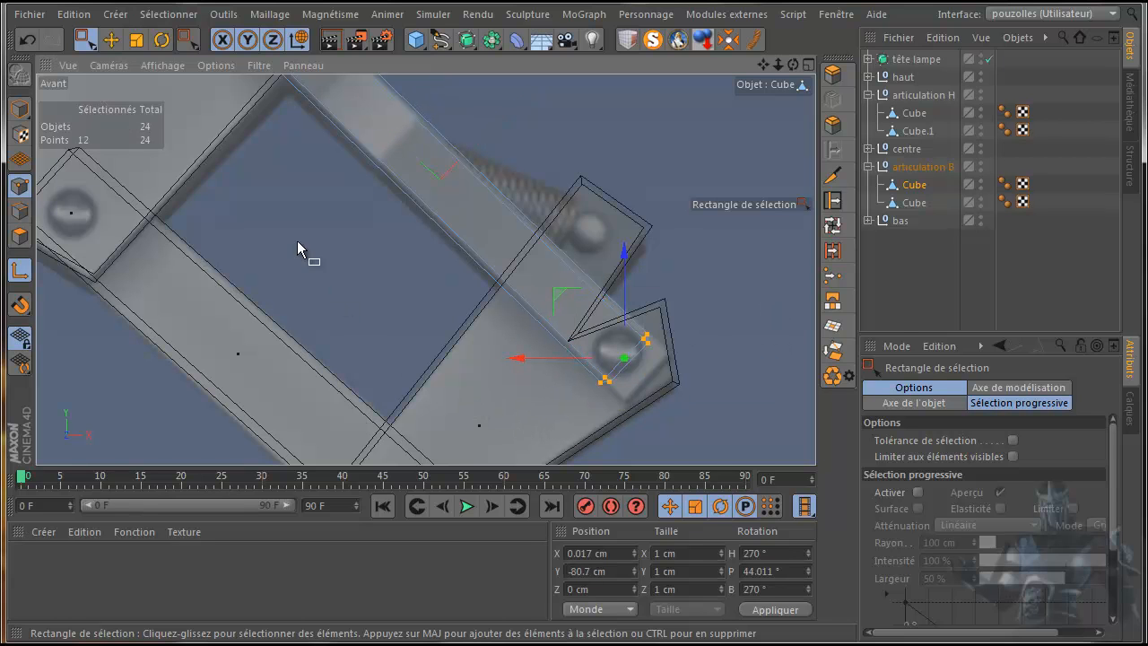
- Rotate the selected end points' axis to a B angle of about 45°, then turn off axis modification and activate the Move tool
left_click(161, 42)
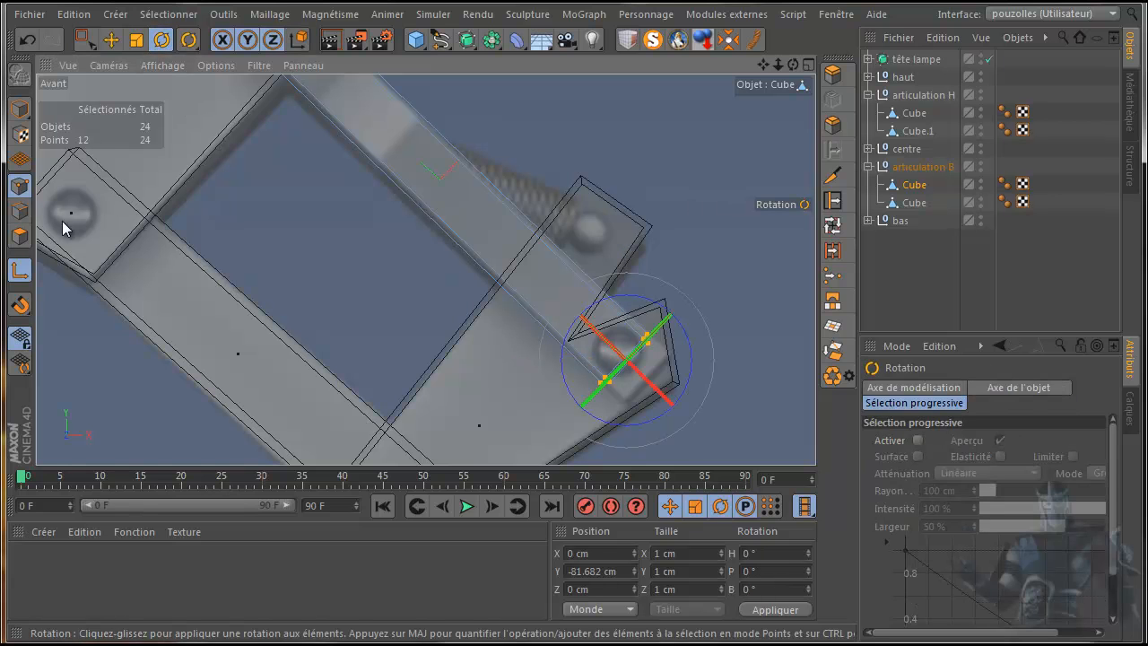
left_click(19, 271)
left_click_drag(693, 377, 664, 411)
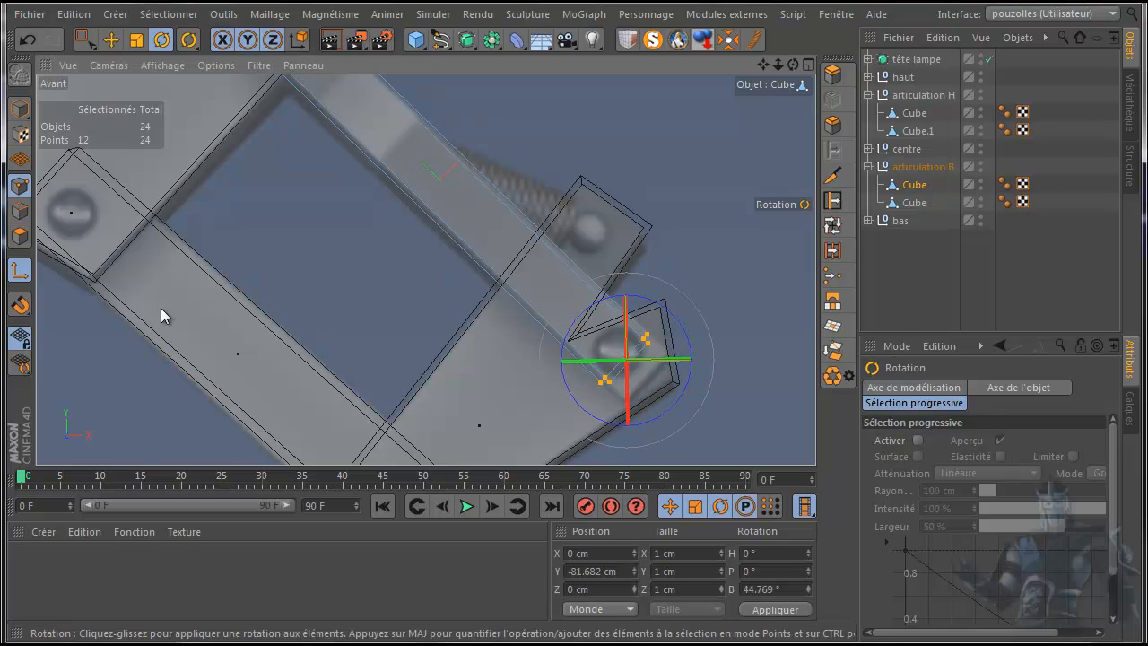
left_click(19, 272)
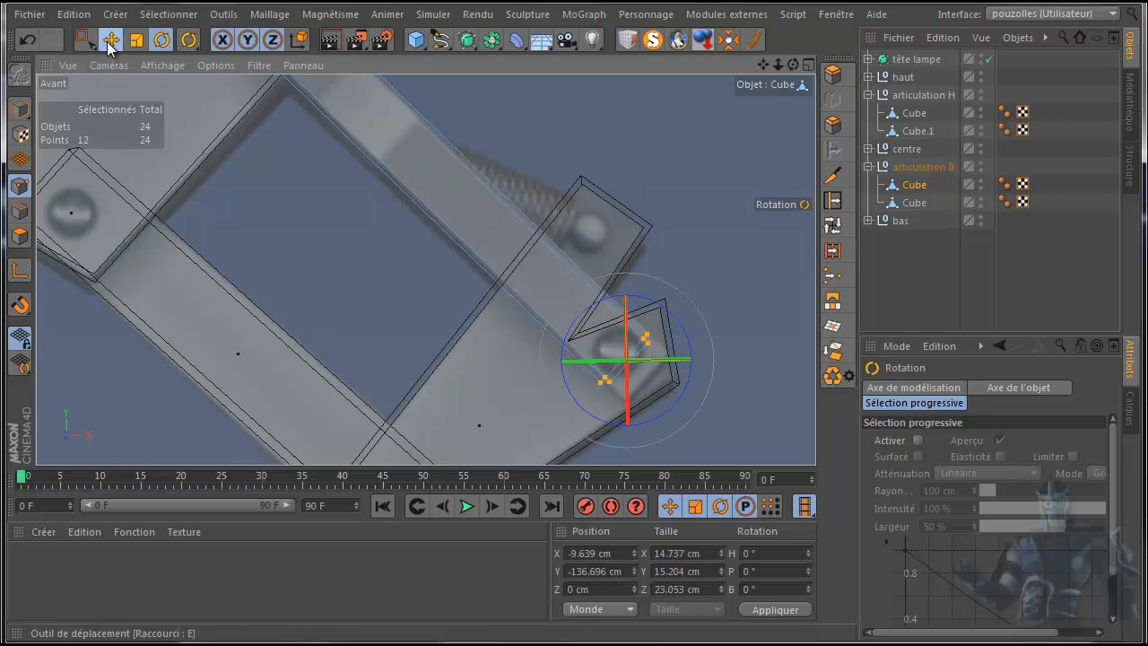
left_click(109, 42)
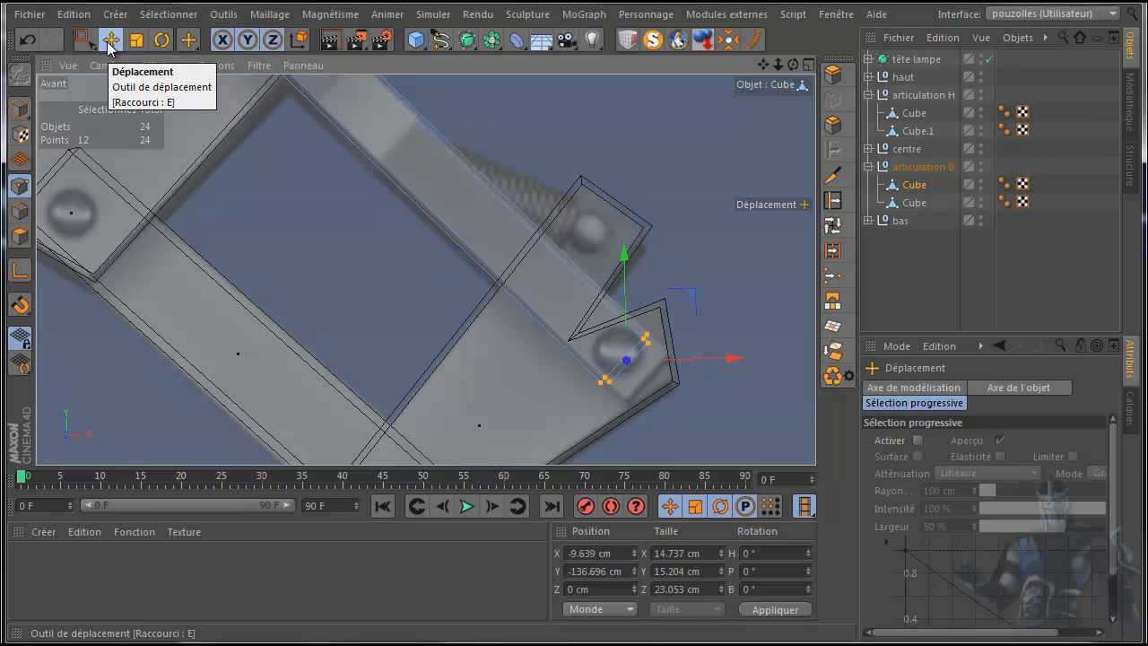
- Undo the last change and move the copied bar's lower end points along its length to about X -3.05 cm, Y -143.06 cm
left_click(27, 39)
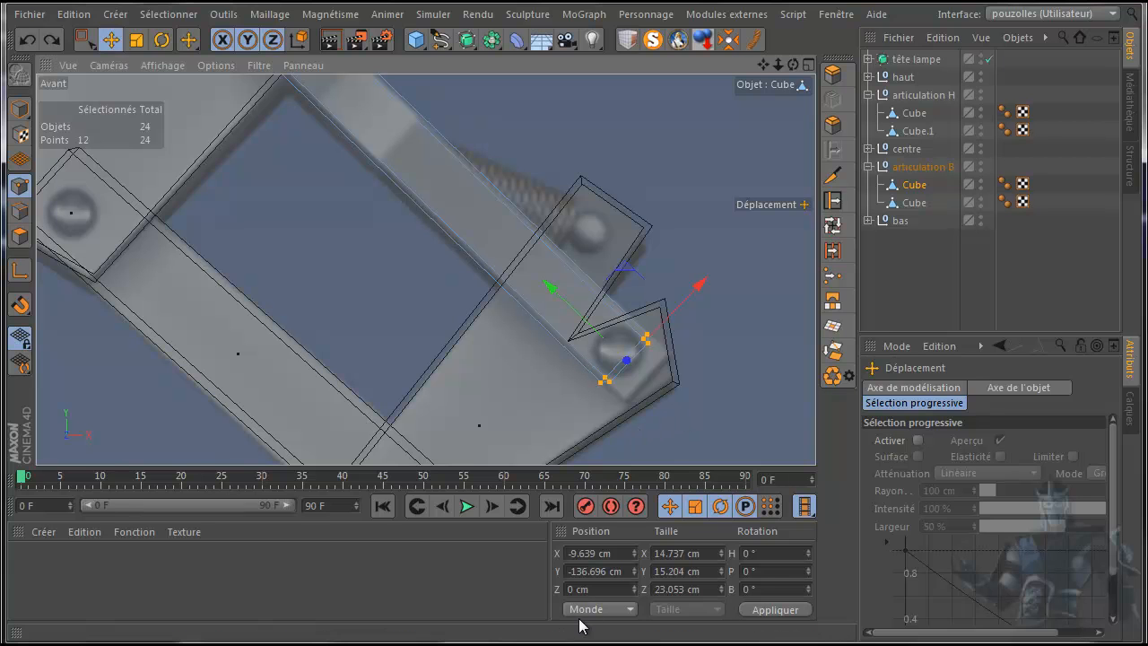
left_click_drag(548, 290, 552, 293)
left_click_drag(557, 299, 569, 309)
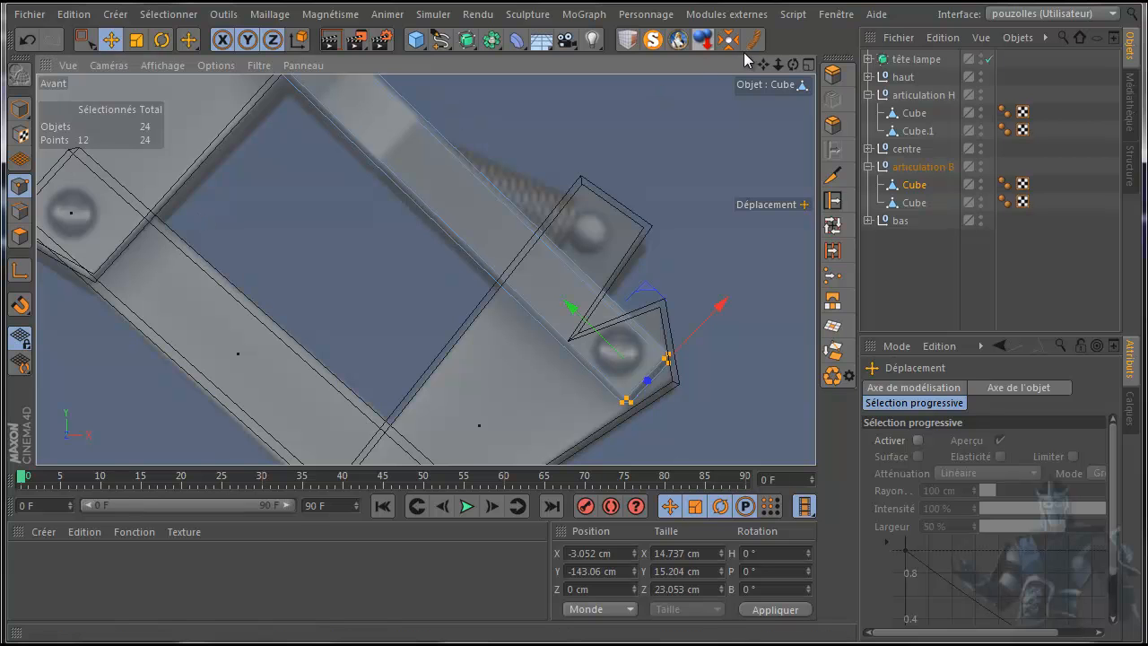
- Check the lamp's reference render, then deselect the end points and make two Knife loop cuts across the copied bar at its bend edges
mouse_move(768, 67)
left_mouse_down()
mouse_move(753, 128)
mouse_move(764, 61)
left_mouse_up()
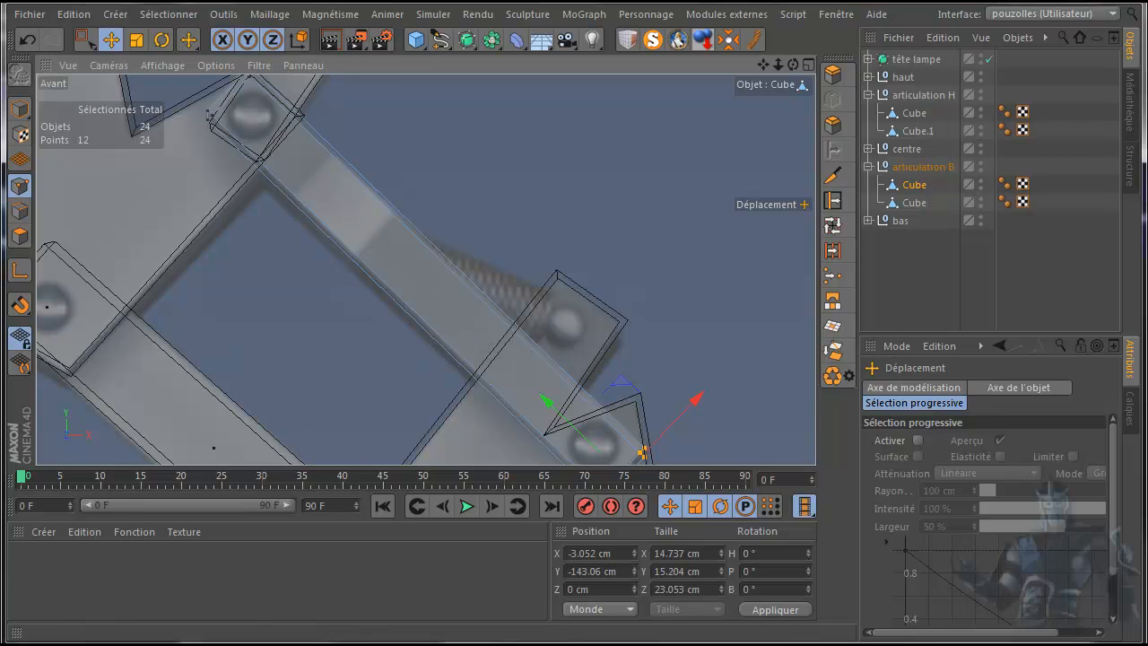
key("alt+Tab")
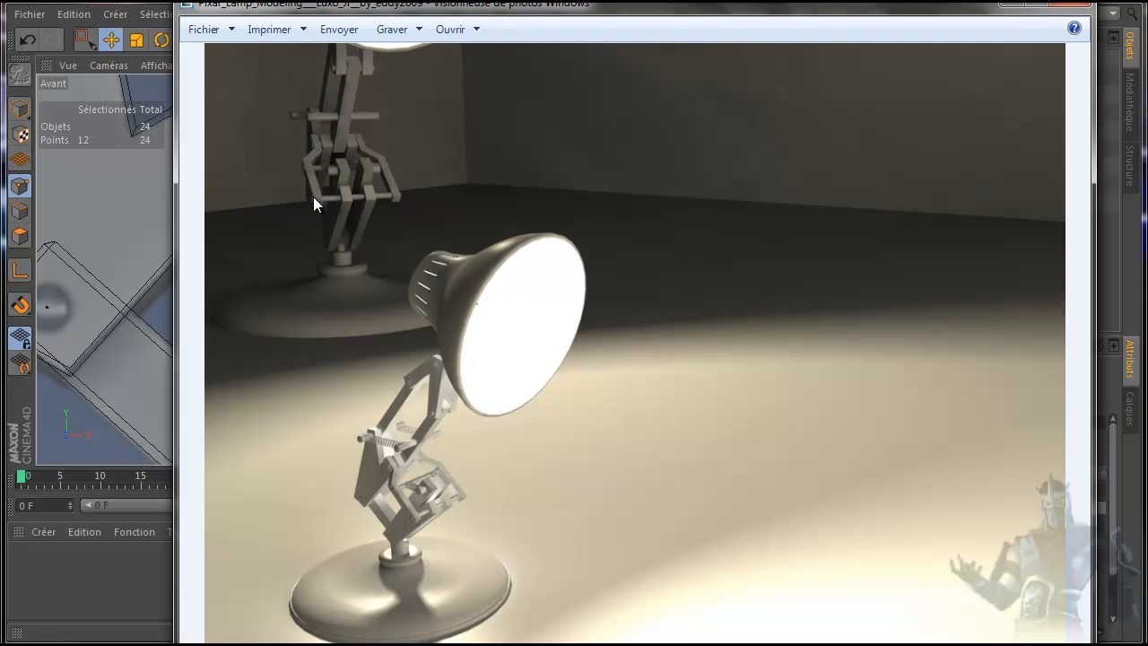
left_click(137, 592)
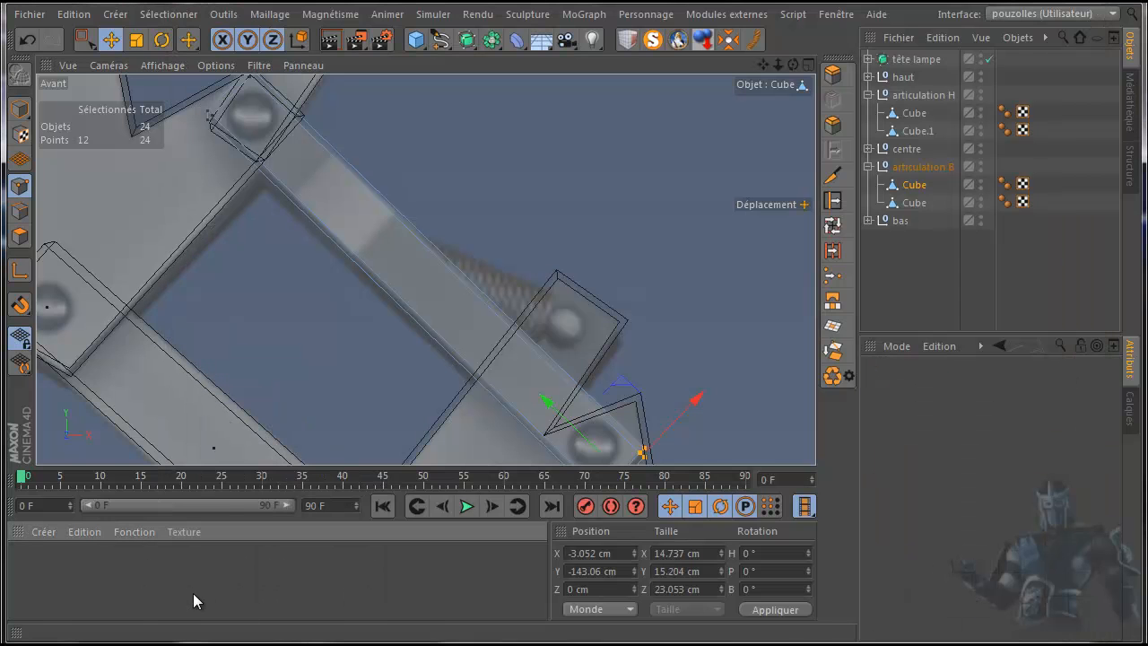
left_click(834, 175)
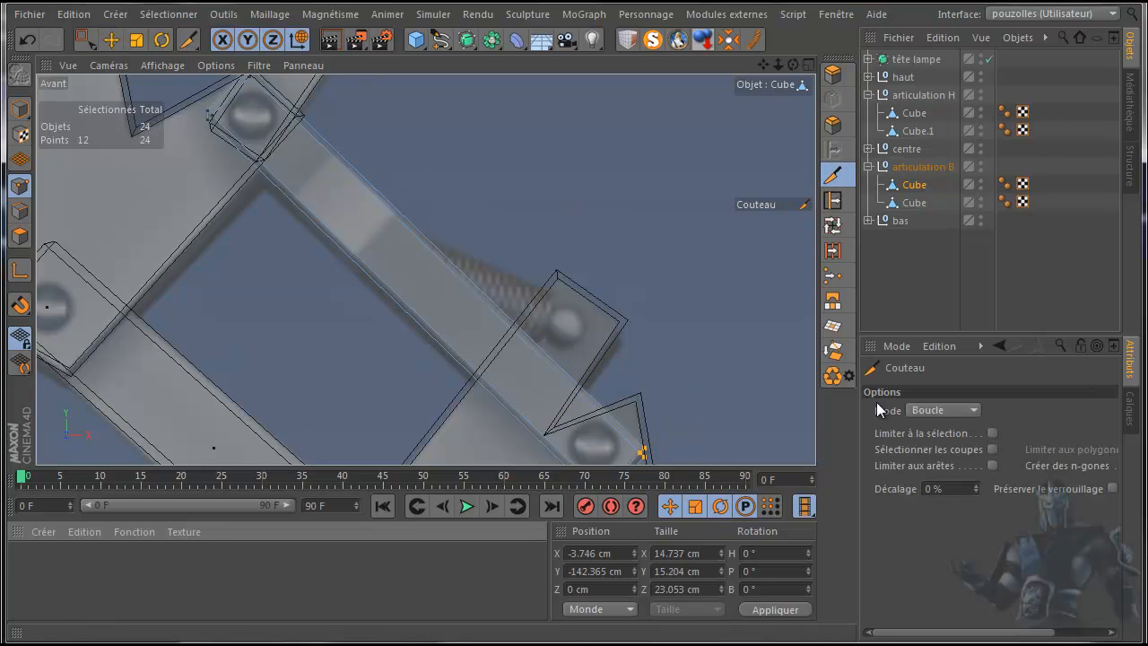
left_click(113, 39)
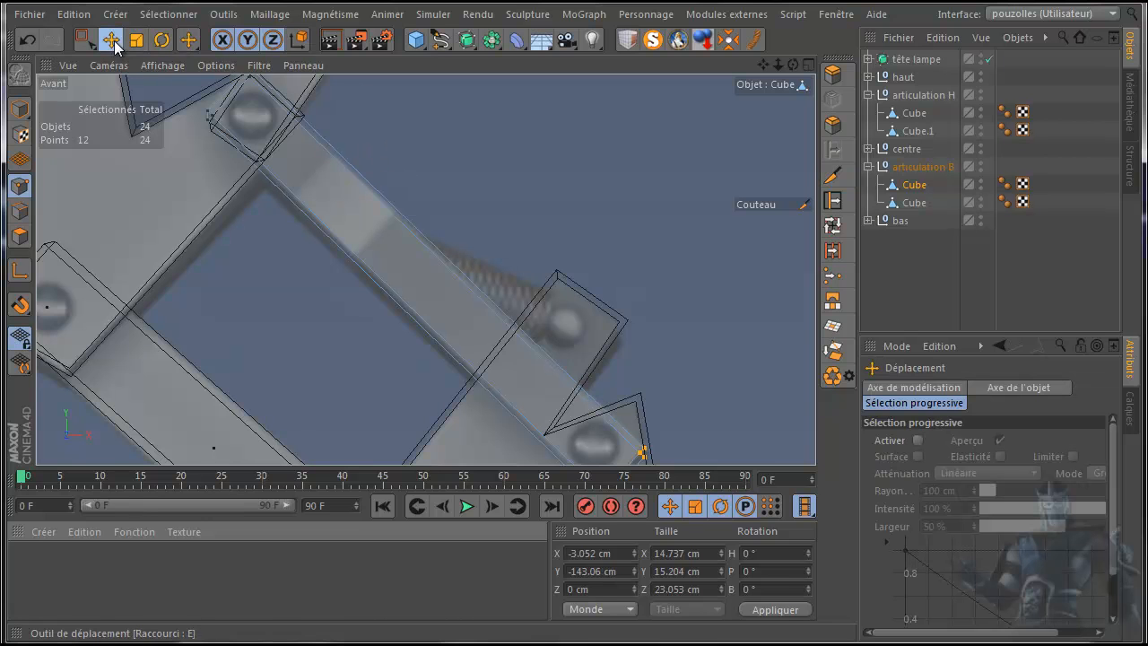
left_click(507, 159)
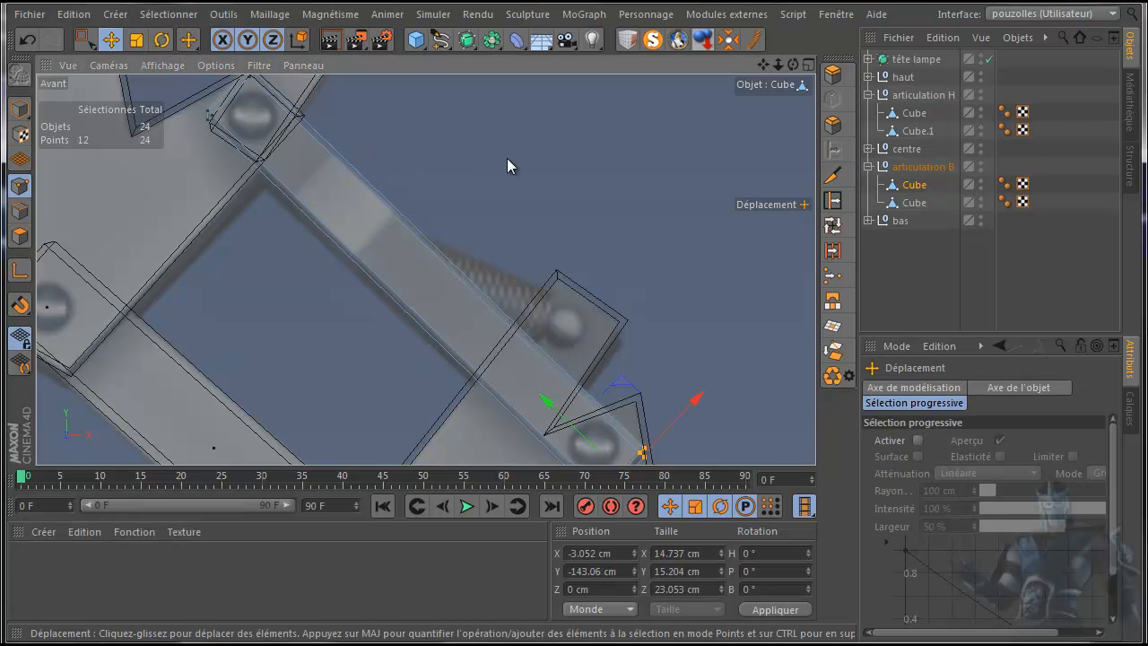
left_click(832, 175)
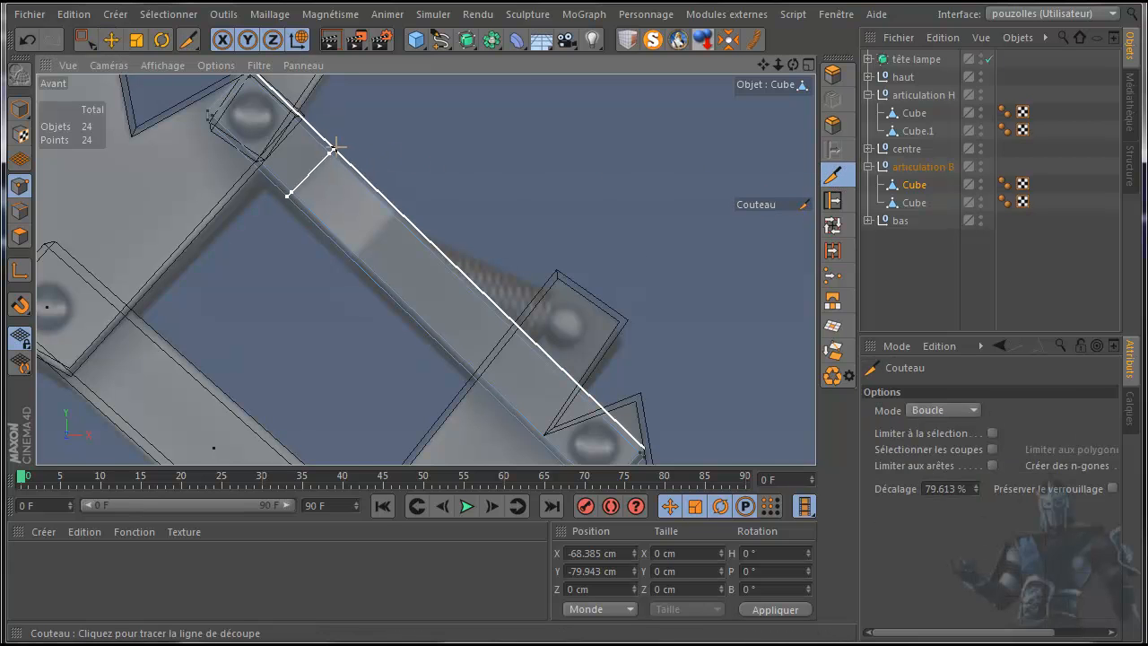
left_click(333, 145)
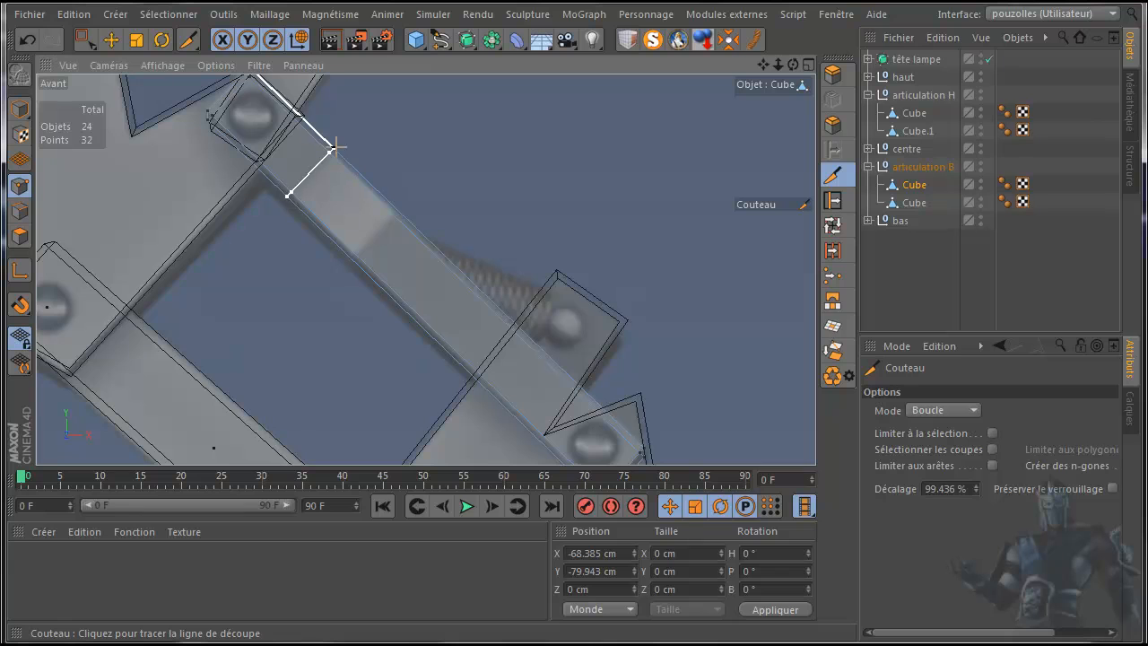
left_click(400, 210)
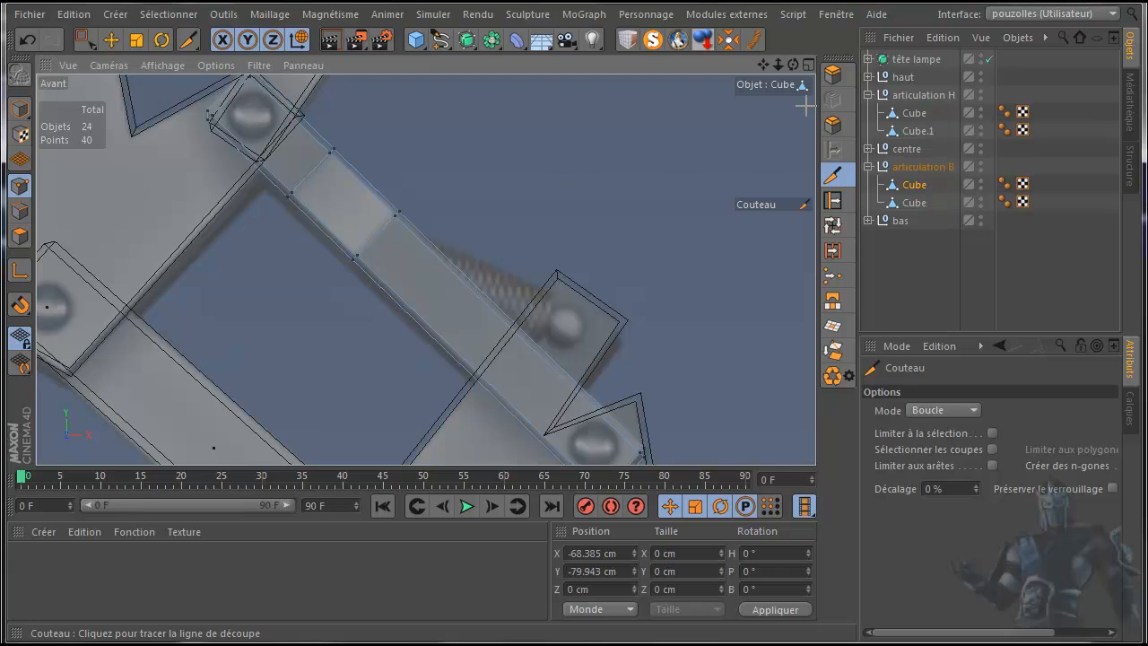
- In polygon mode, loop-select the copied bar's long lower section and add its end polygons with a rectangle selection
left_click_drag(763, 64, 773, 10)
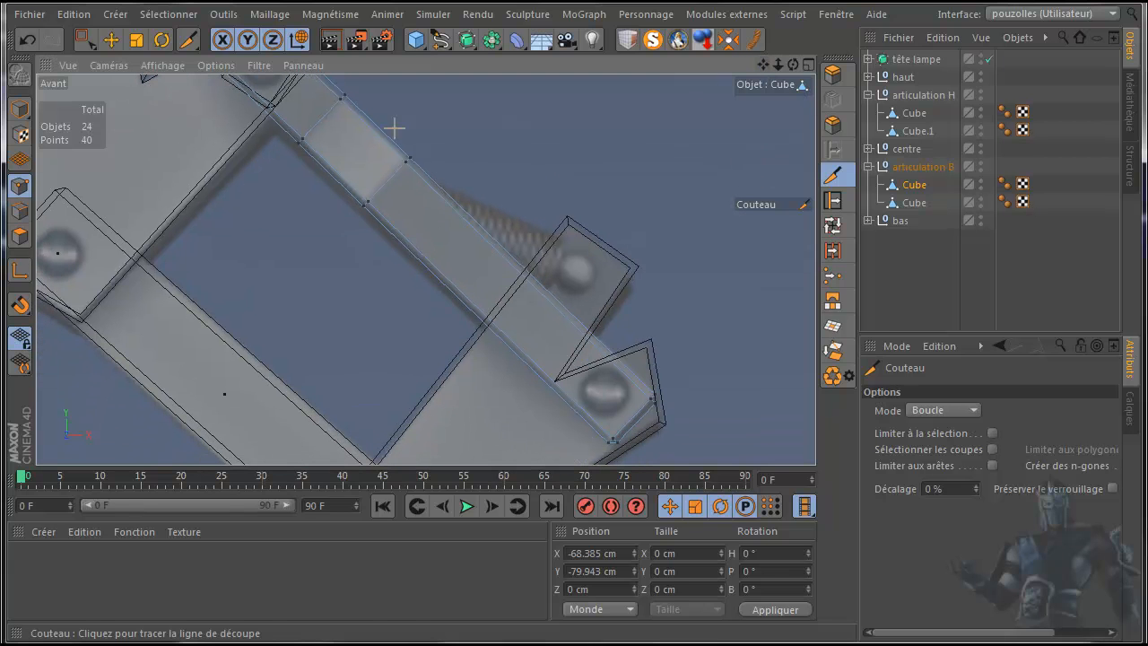
left_click(20, 235)
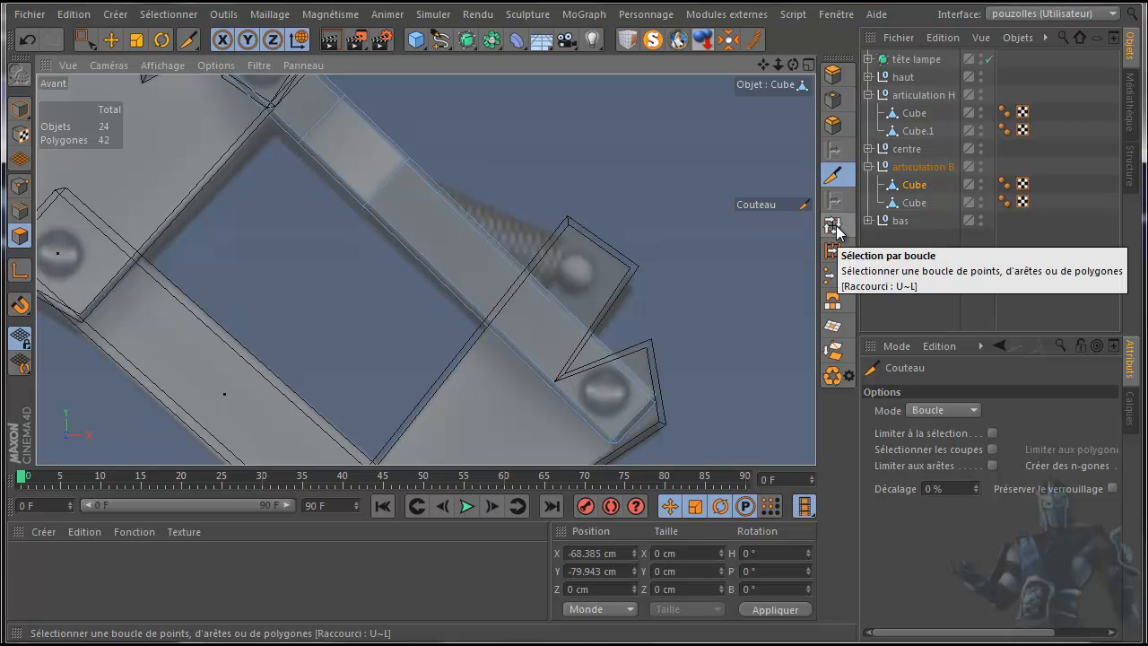
left_click(833, 226)
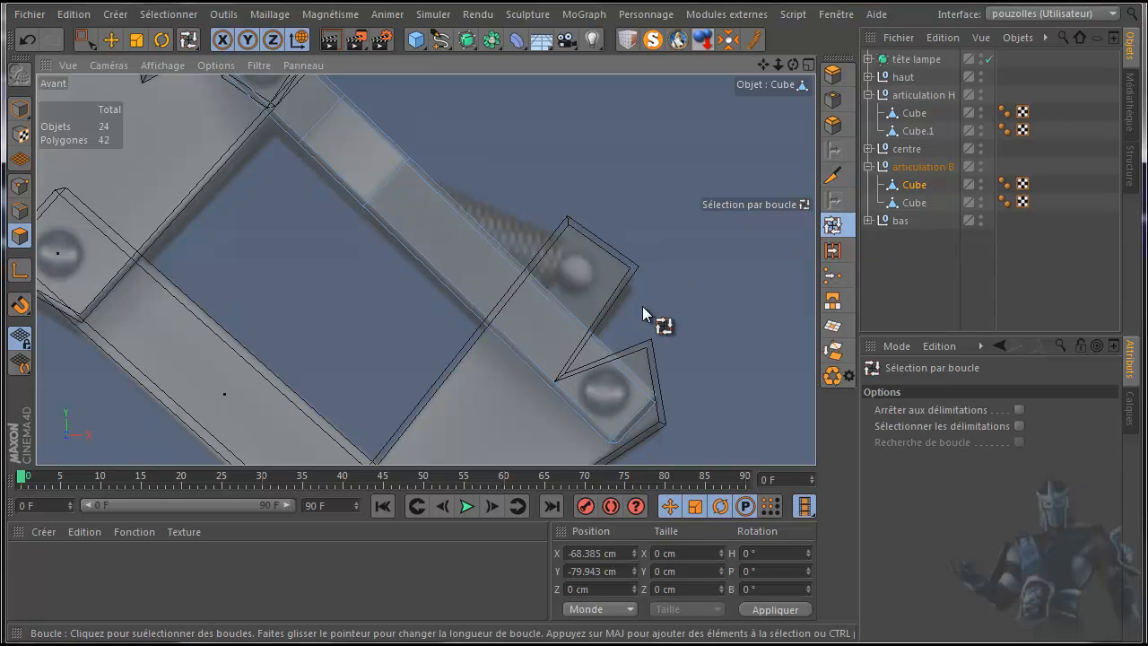
left_click(555, 334)
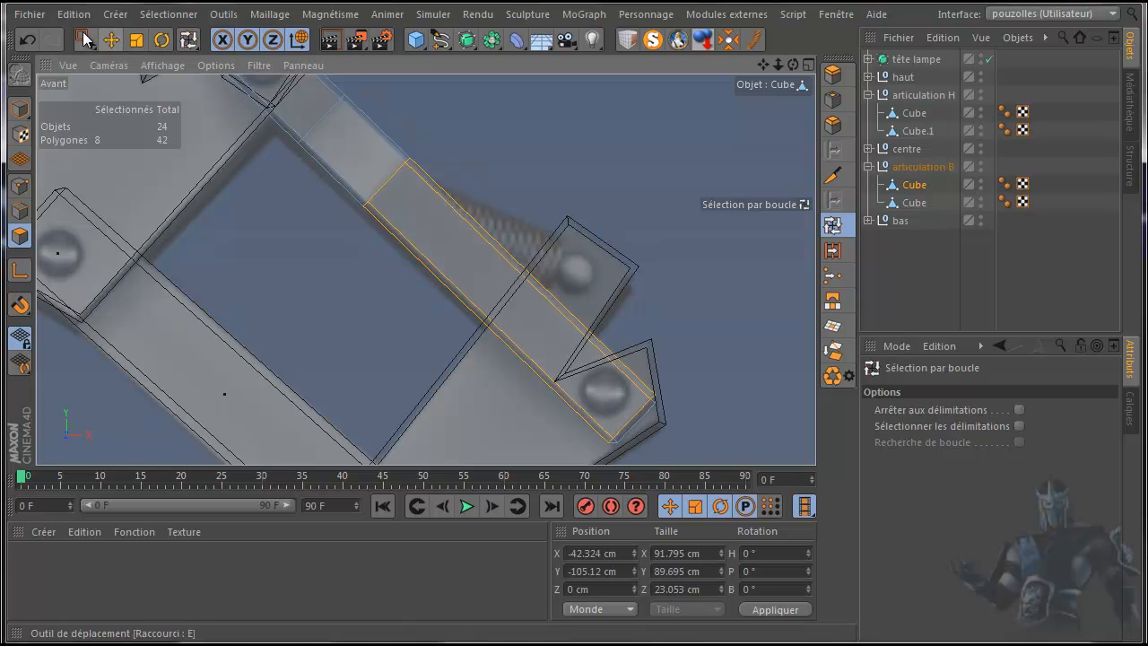
left_click_drag(85, 39, 152, 99)
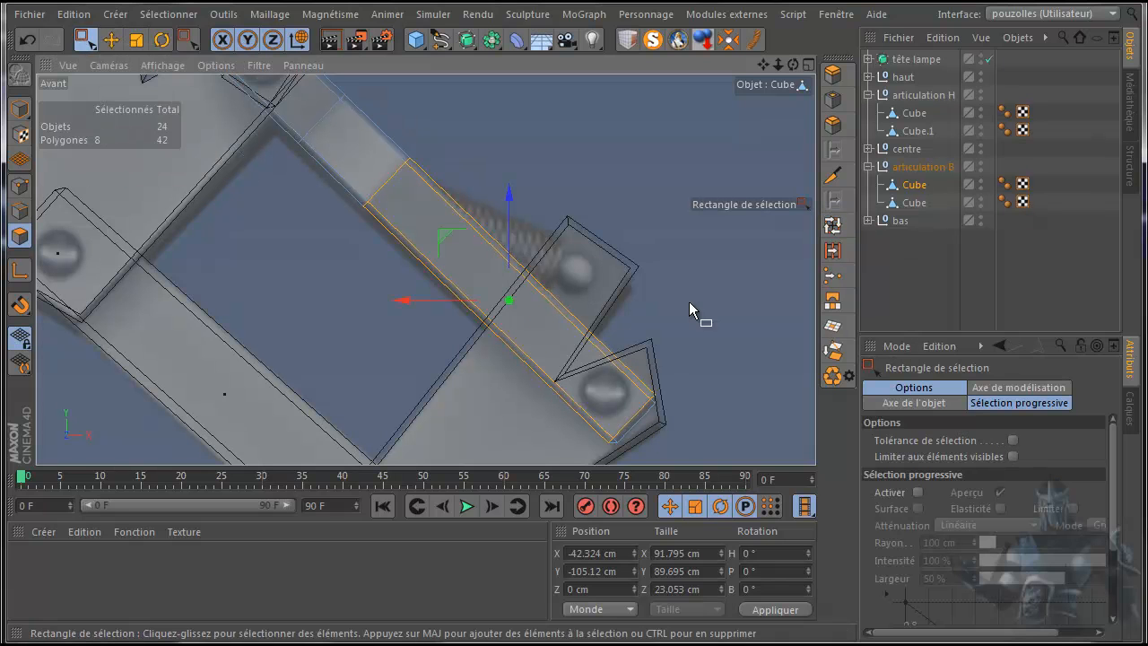
left_click_drag(734, 340, 576, 459)
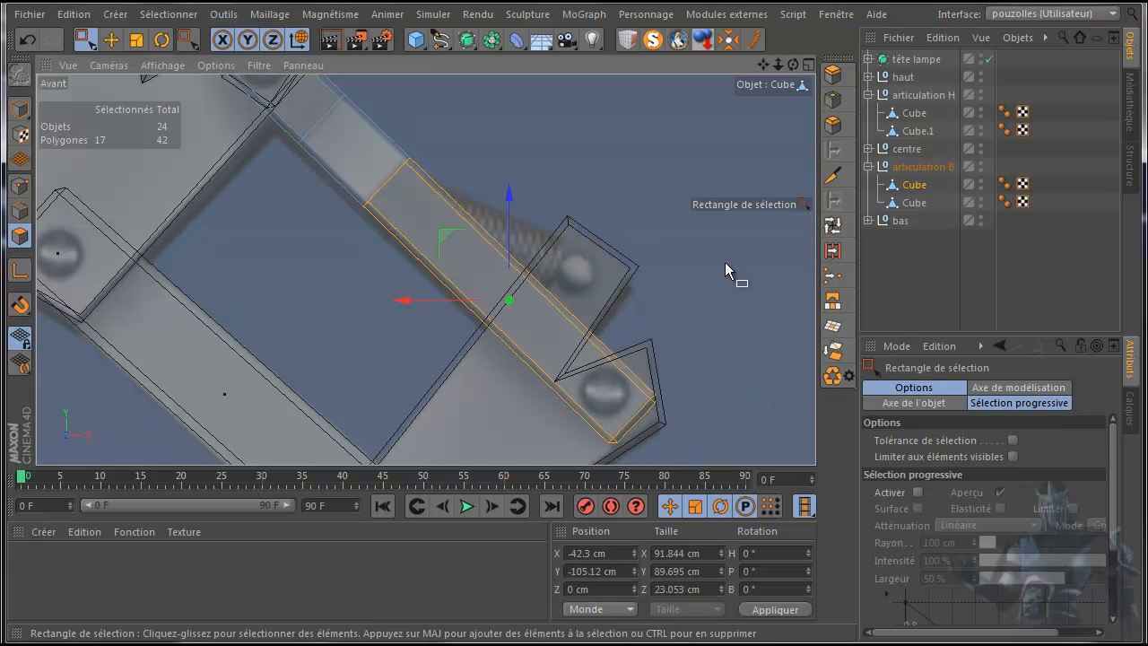
- Return to model mode with the Move tool, show the Droite view and hide the bas group
middle_click(364, 284)
middle_click(324, 237)
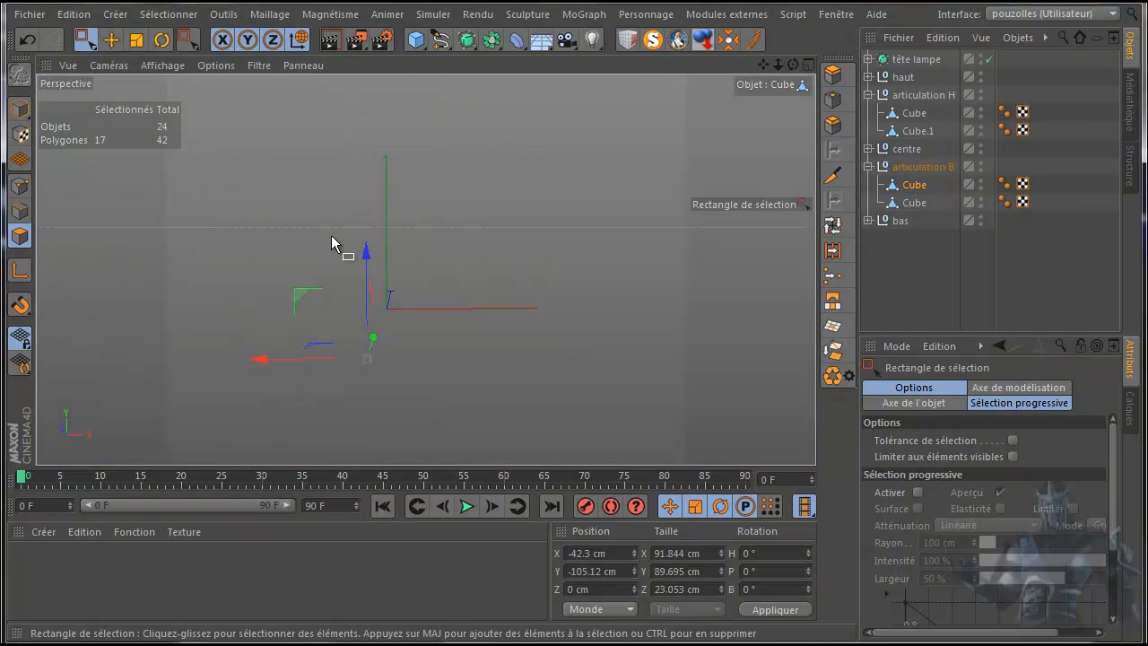
scroll(369, 425, "up", 3)
scroll(428, 311, "up", 2)
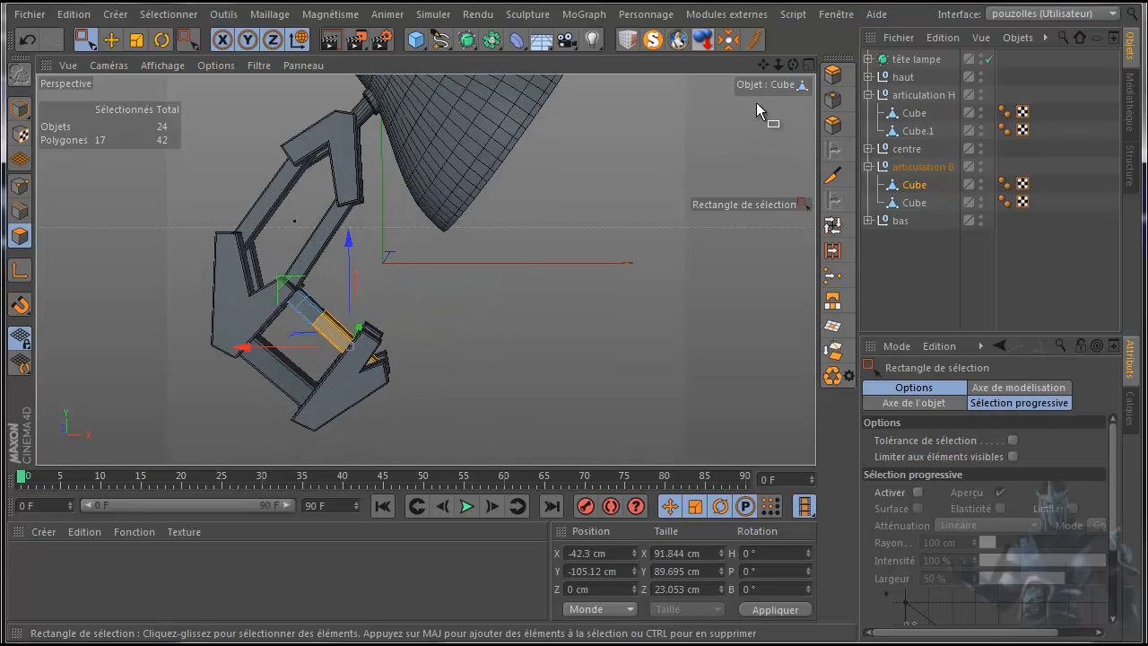
left_click_drag(795, 71, 575, 353)
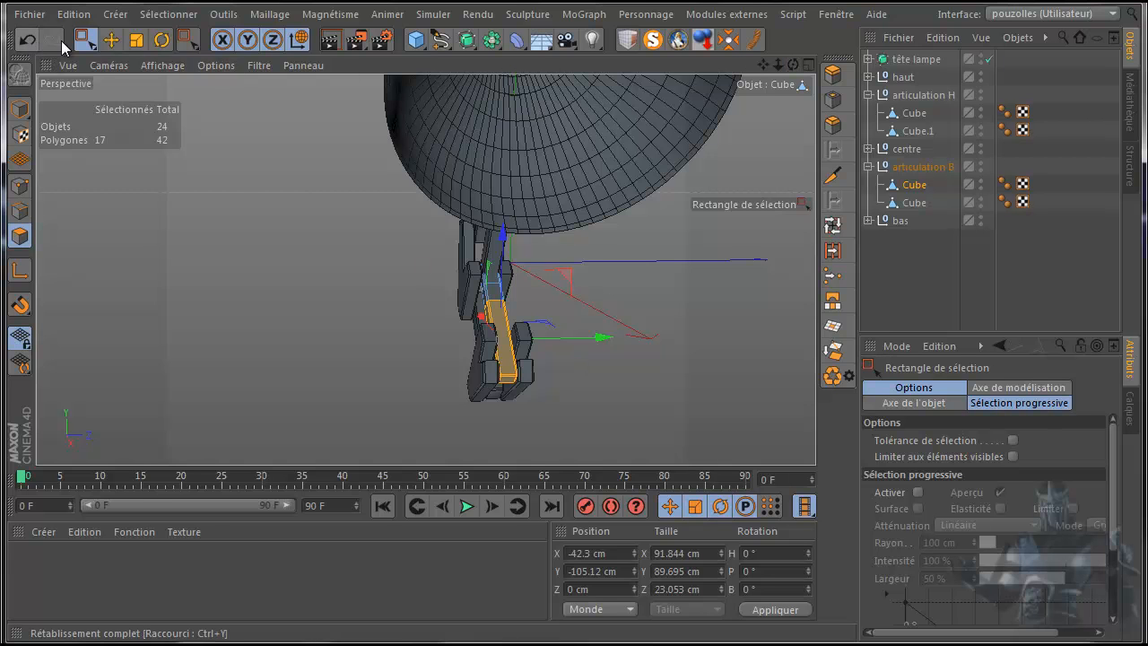
left_click(23, 113)
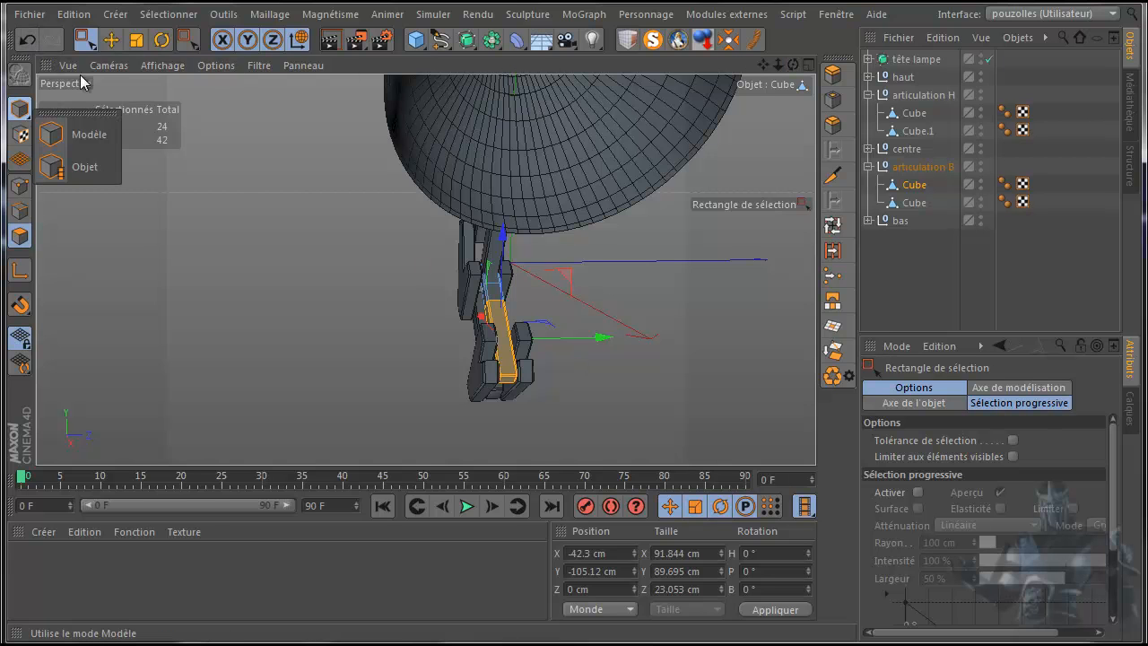
left_click(25, 109)
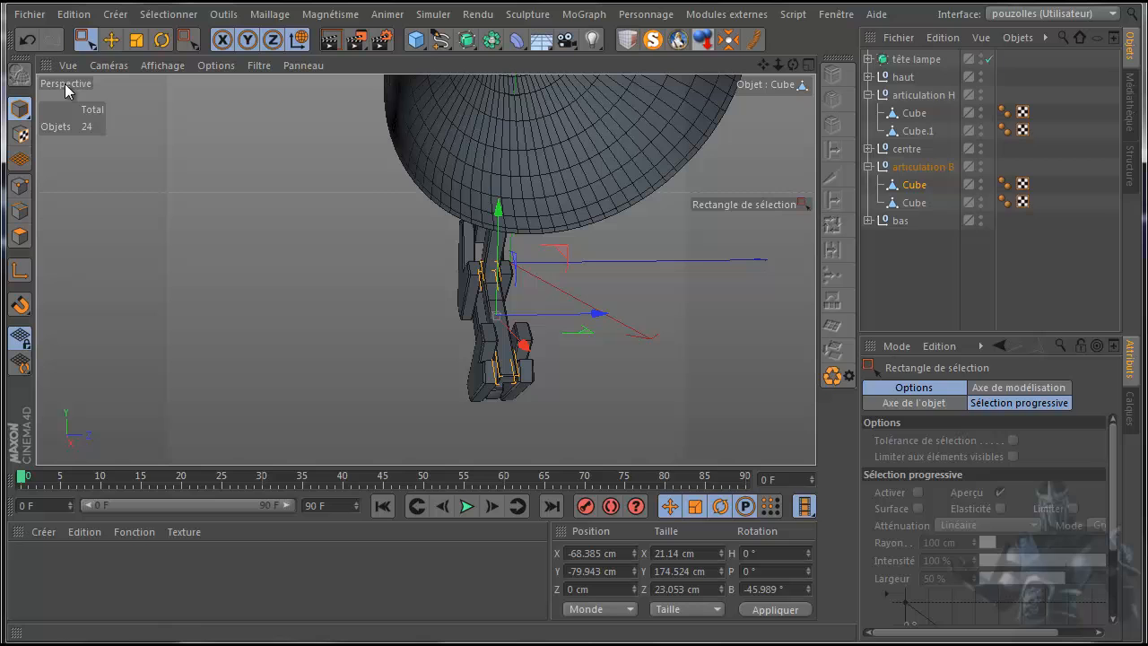
left_click(111, 43)
middle_click(289, 295)
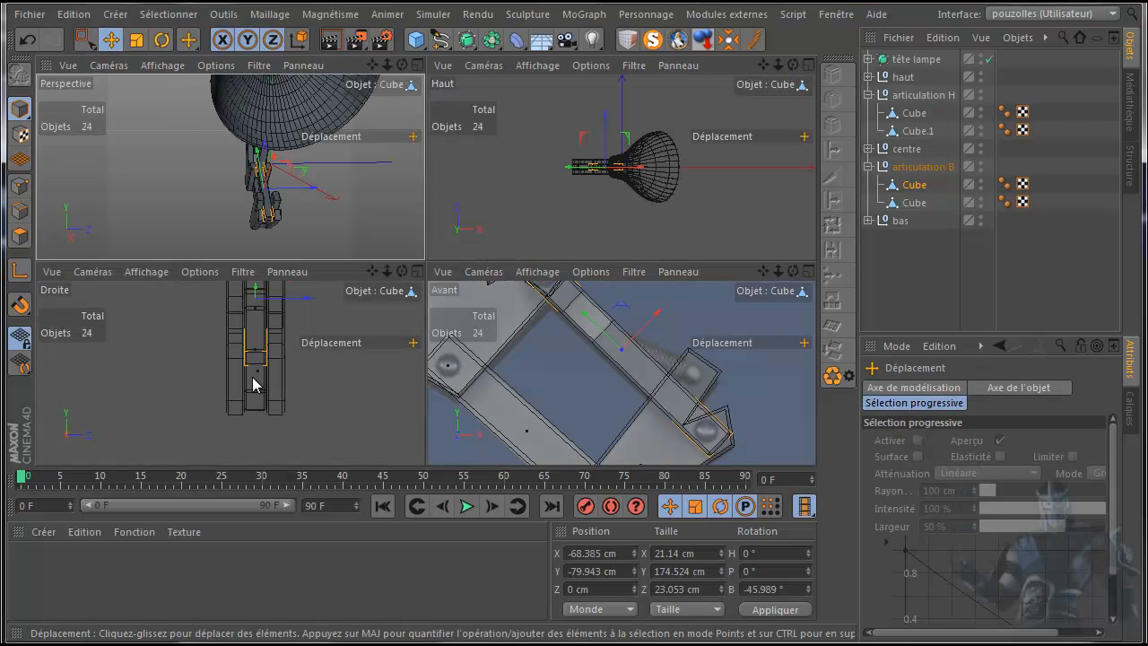
middle_click(256, 384)
key("o")
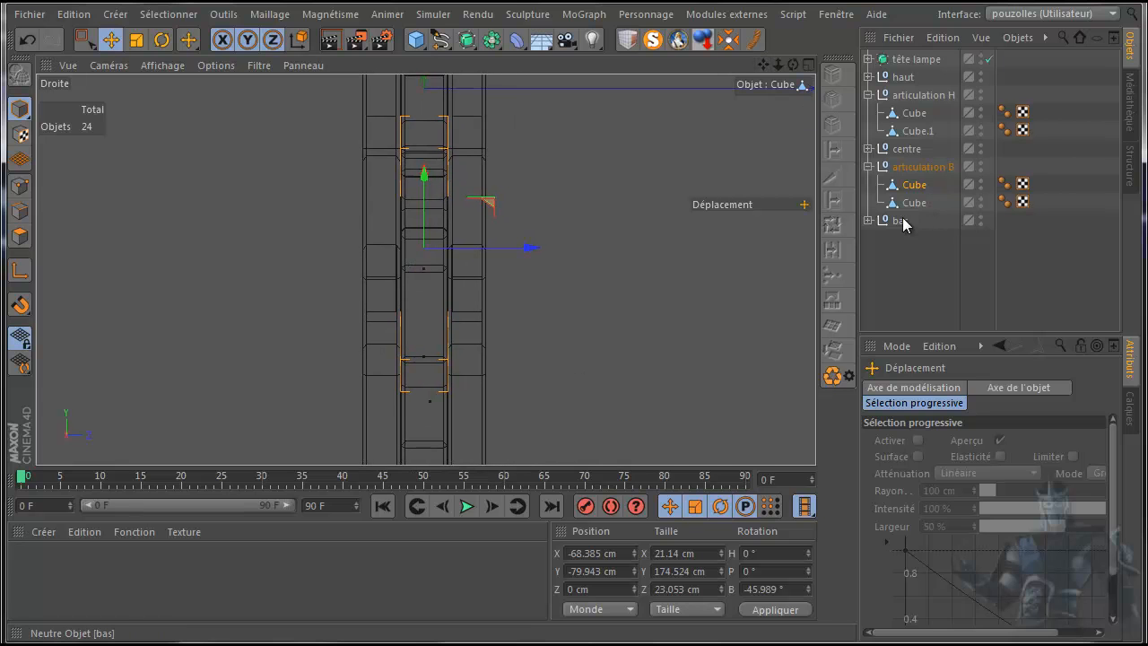
double_click(980, 216)
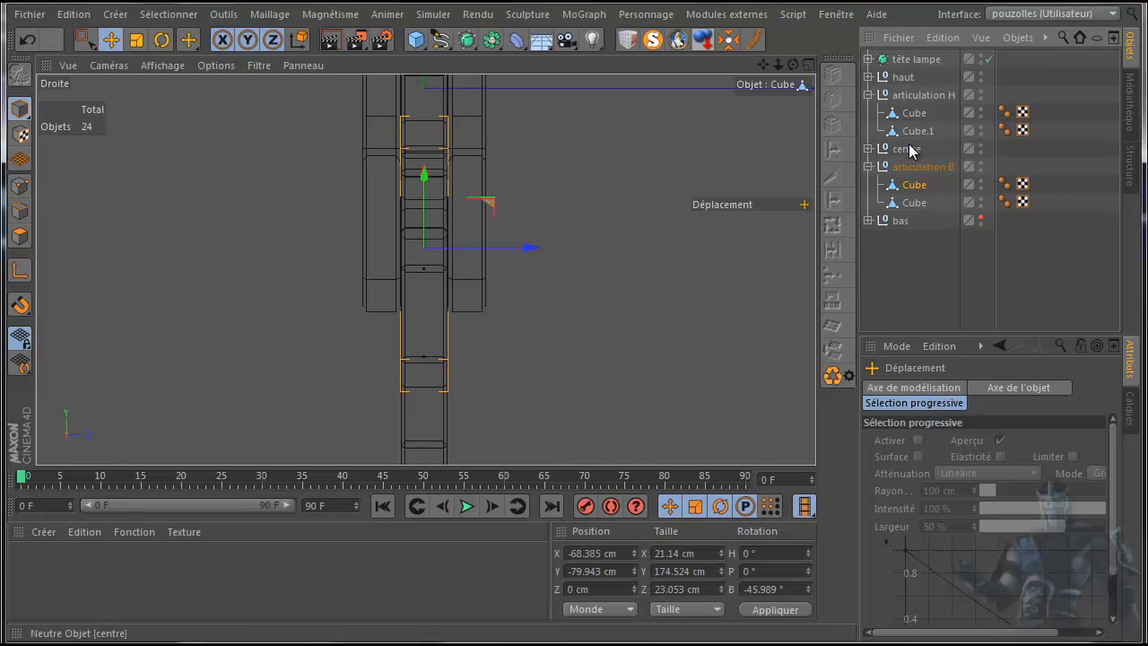
- Move the copied bar sideways along Z to about -43.09 cm, against the outer side of the neighbouring bracket
left_click_drag(526, 249, 440, 249)
scroll(334, 282, "up", 8)
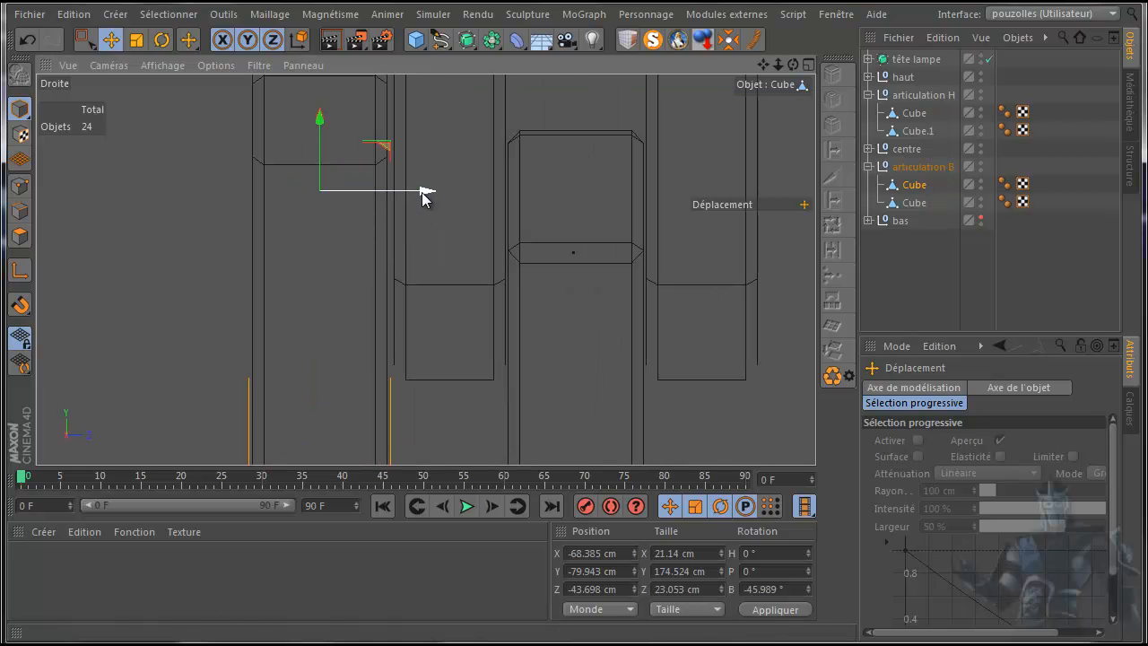
left_click_drag(425, 198, 428, 200)
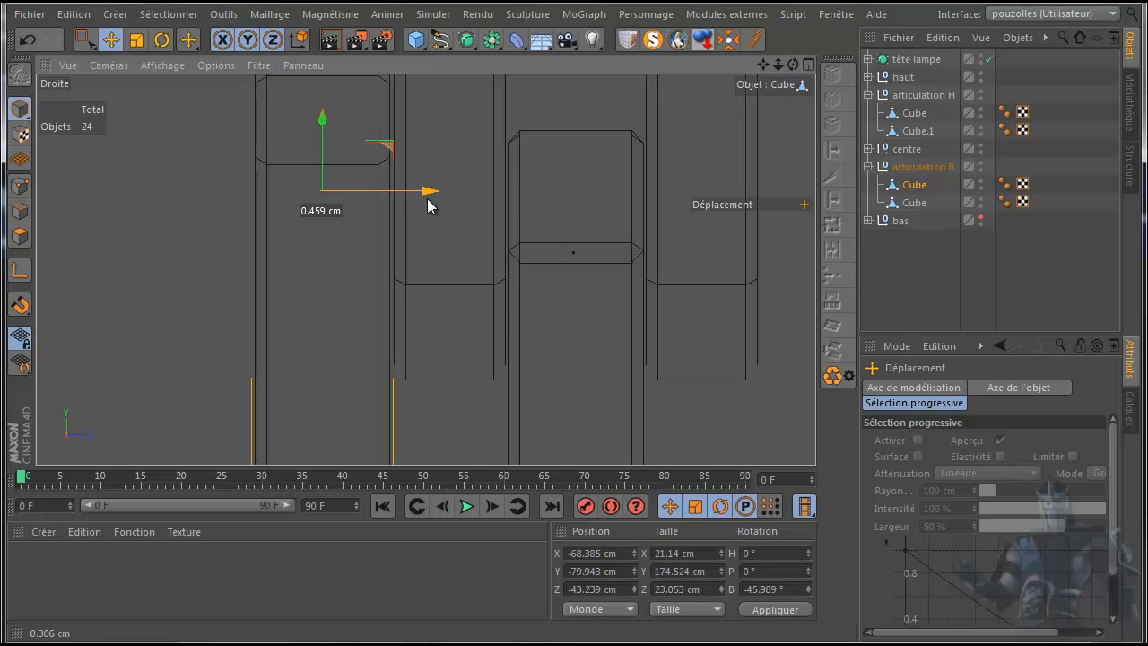
left_click_drag(428, 207, 428, 204)
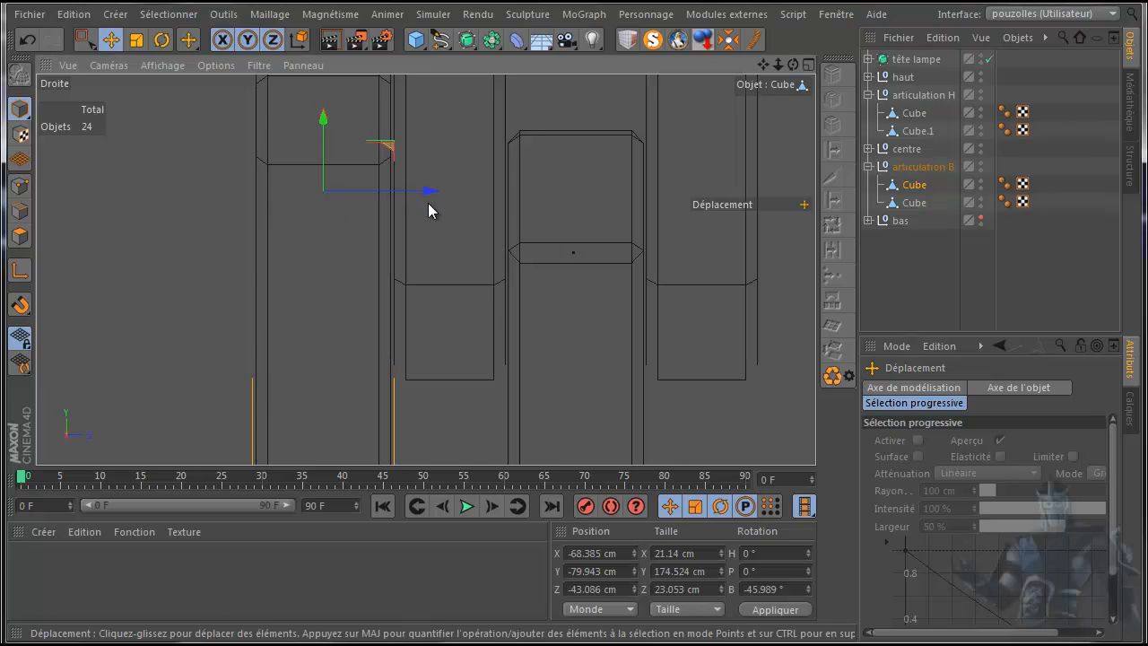
- Back in polygon mode in the perspective view, move the bar's selected lower section outward along Z to about -80.36 cm, forming a bend
middle_click(219, 265)
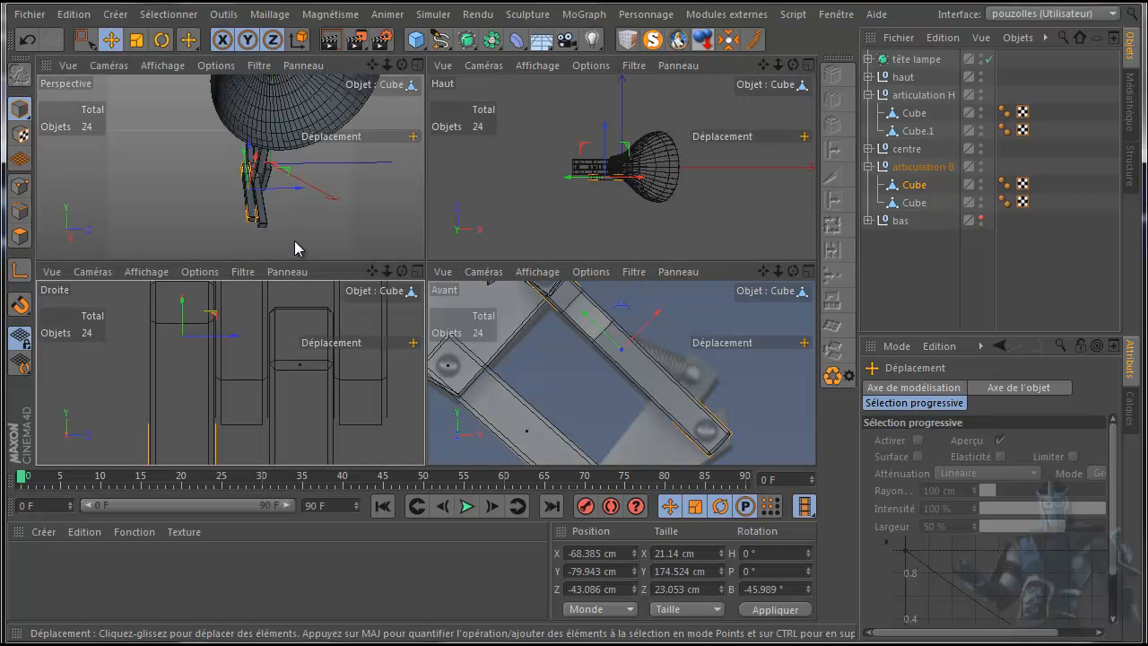
middle_click(295, 241)
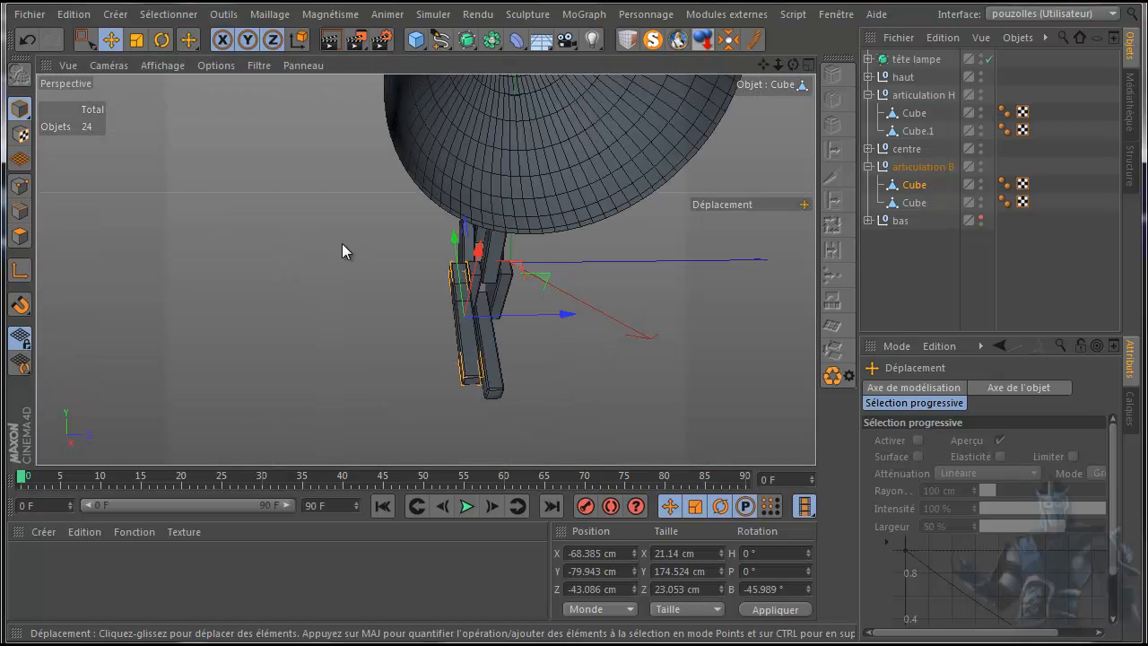
left_click_drag(793, 64, 573, 352)
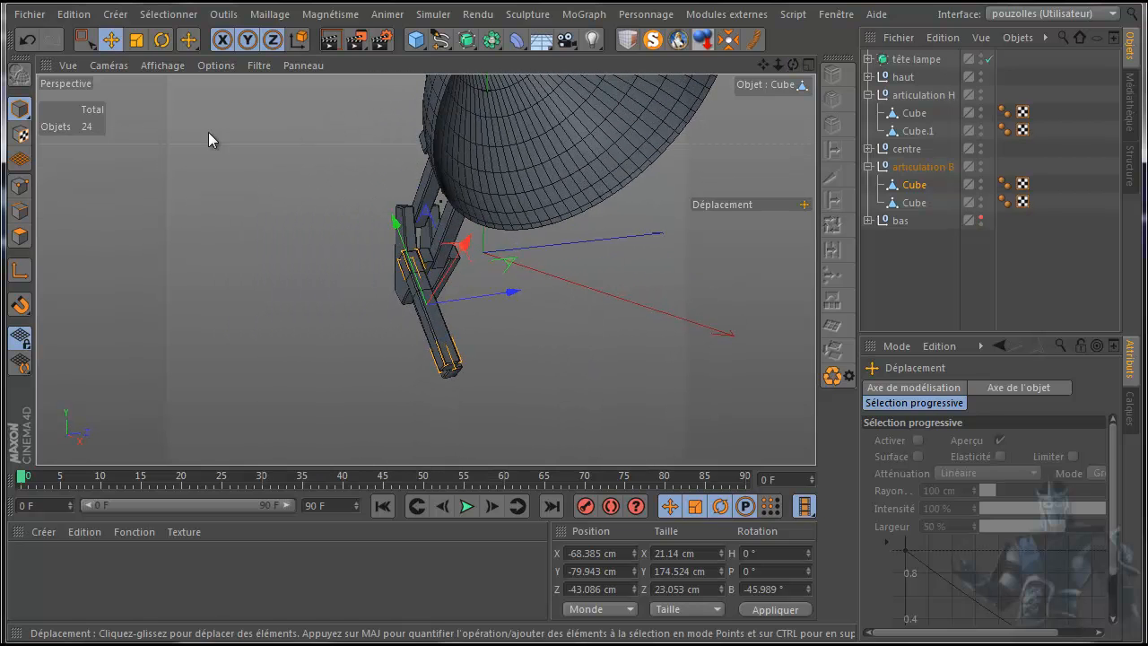
left_click(20, 237)
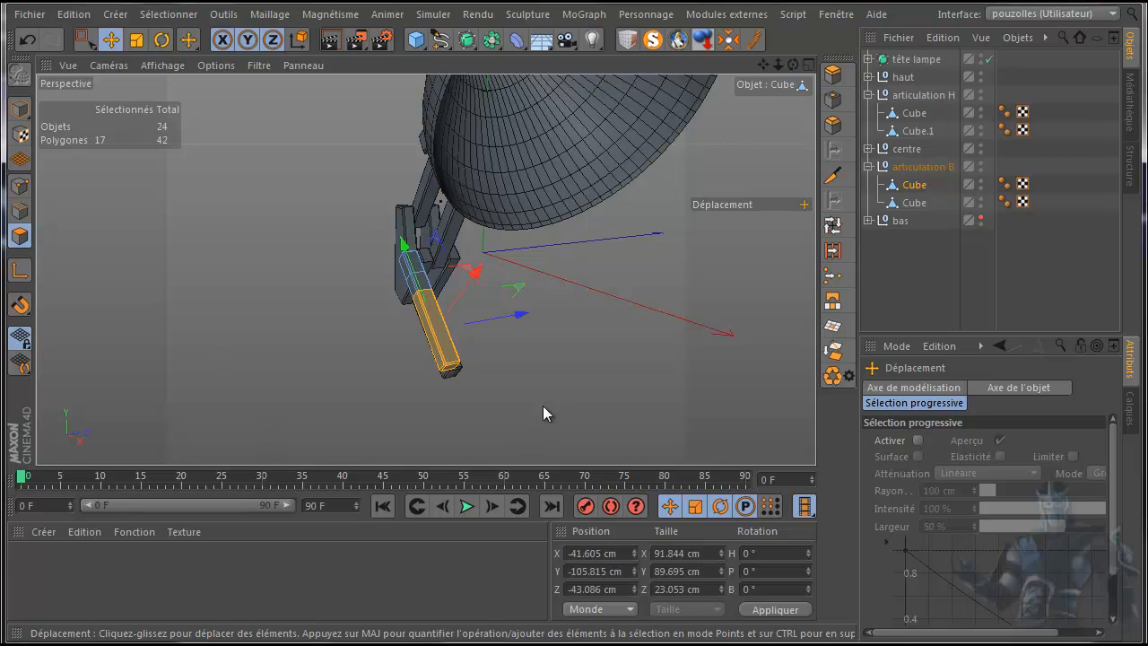
left_click_drag(525, 312, 503, 329)
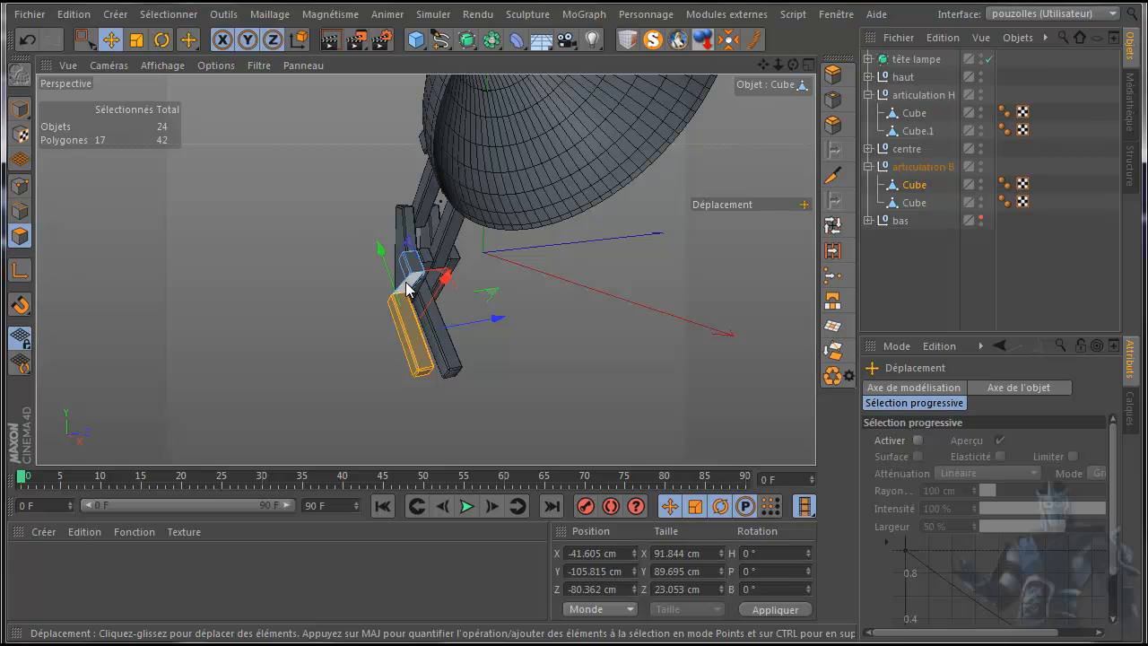
scroll(408, 287, "up", 10)
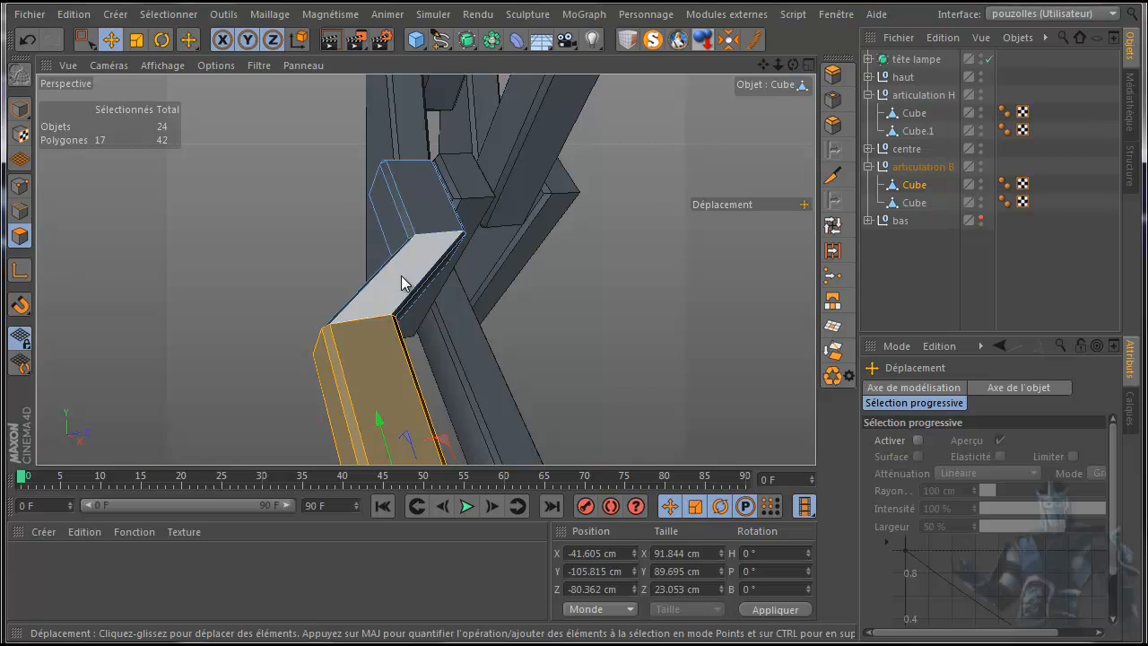
left_click_drag(401, 276, 549, 303, "alt")
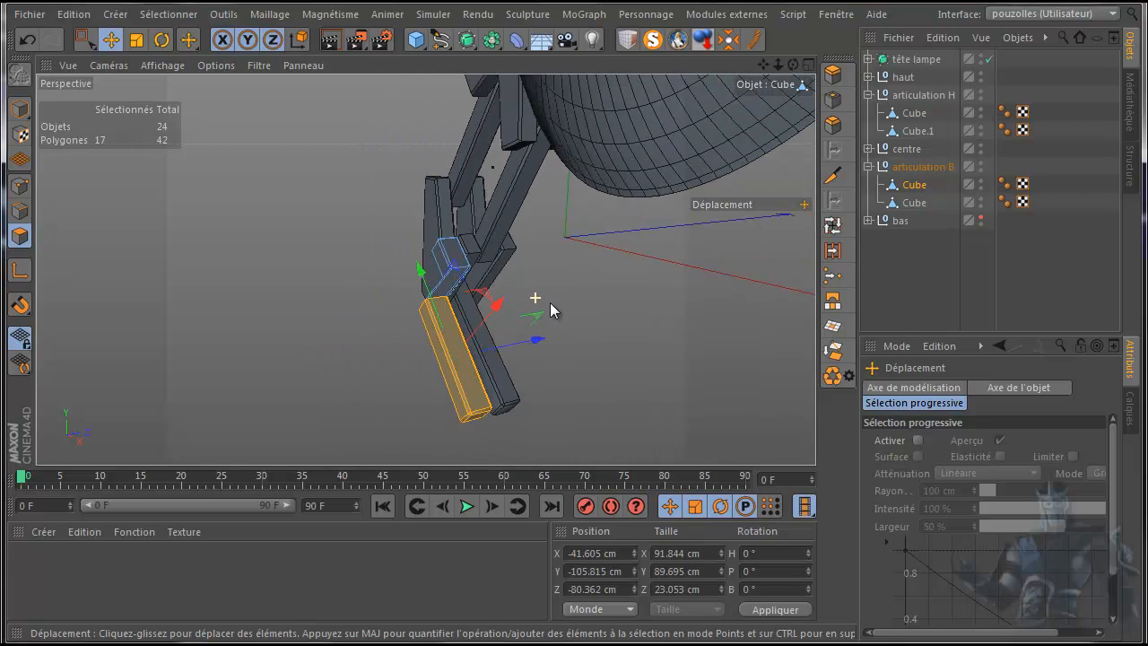
- Move the bar's selected lower section back inward along Z to about -71.13 cm, checking the bend in the Droite view
middle_click(406, 451)
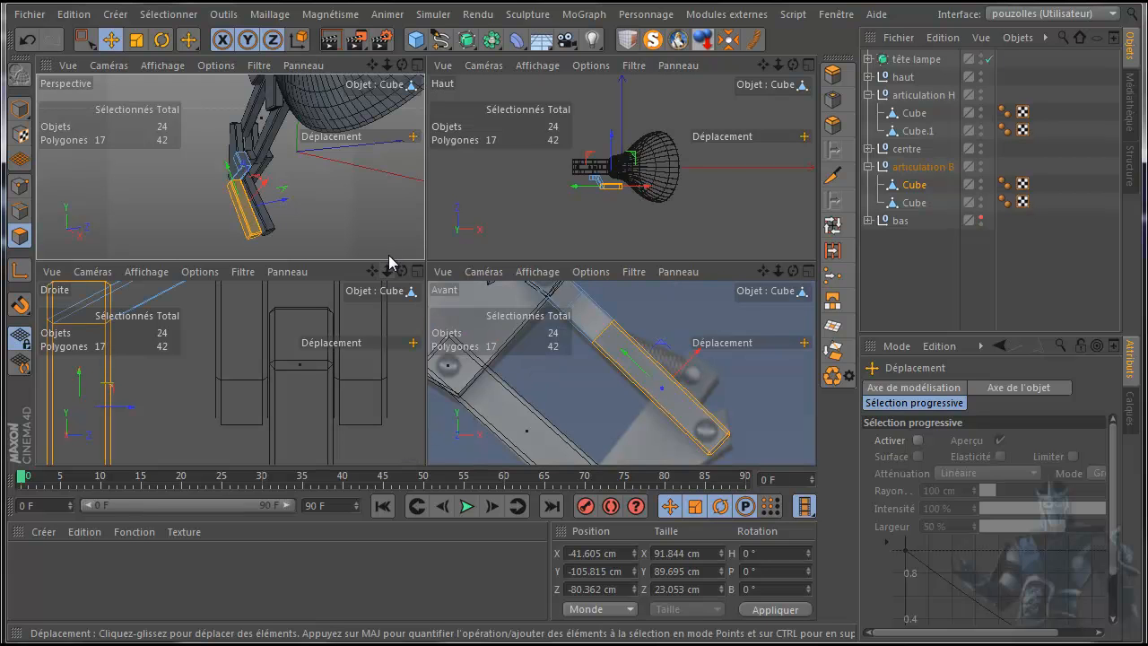
left_click_drag(402, 64, 423, 263)
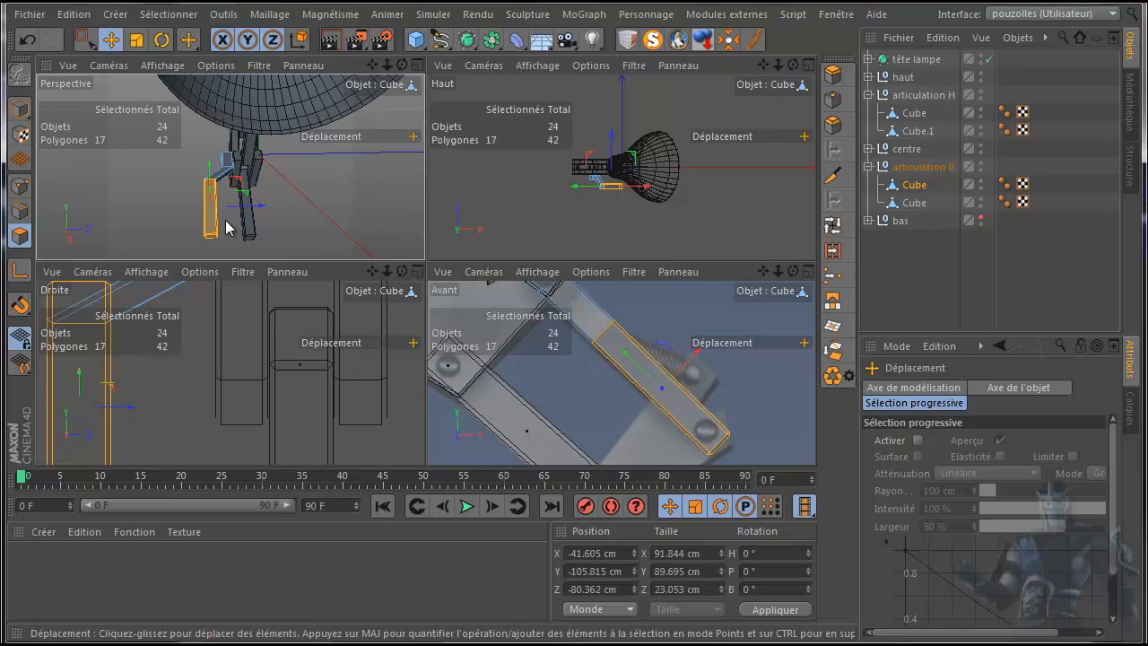
scroll(235, 216, "up", 5)
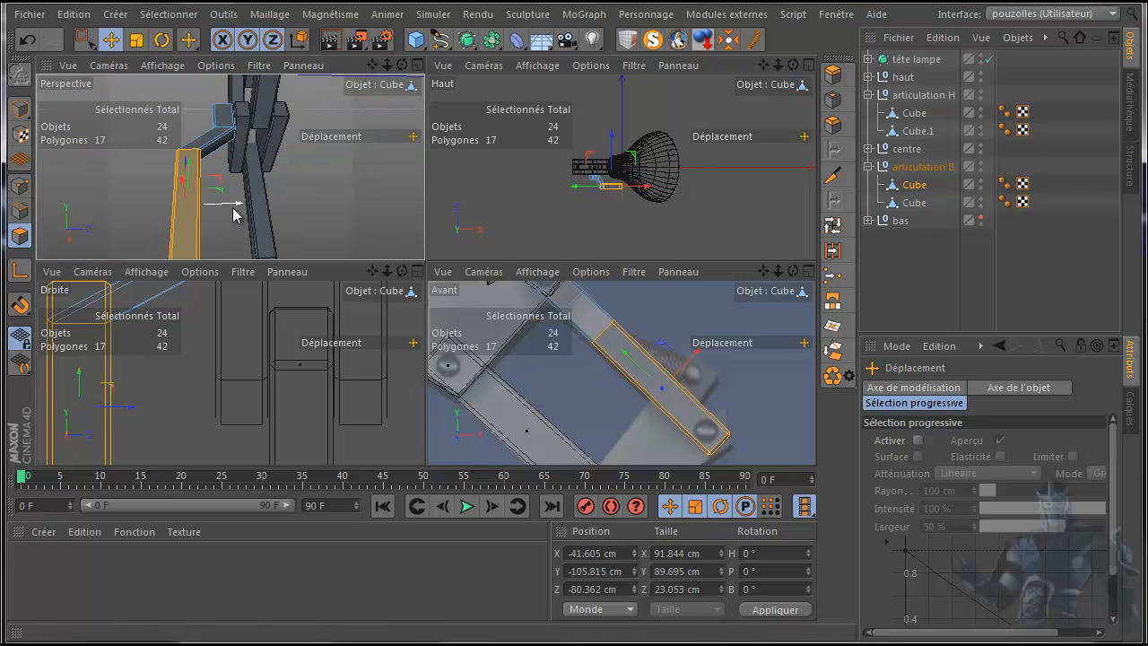
left_click_drag(234, 209, 240, 212)
middle_click(209, 408)
scroll(628, 270, "down", 3)
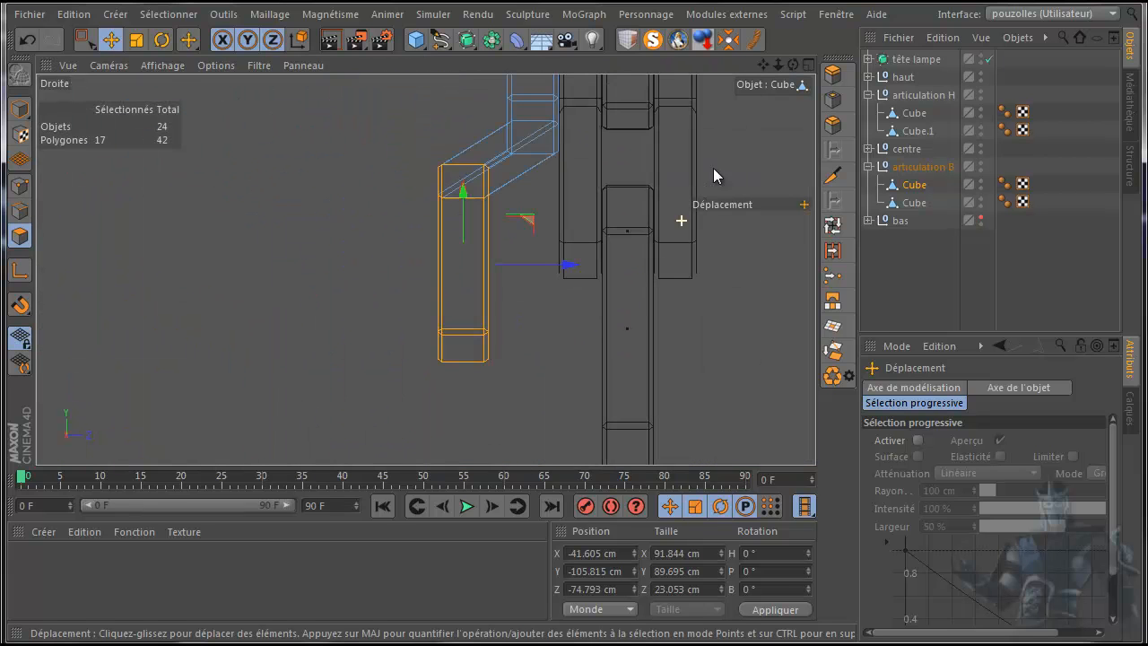
left_click_drag(762, 69, 573, 352)
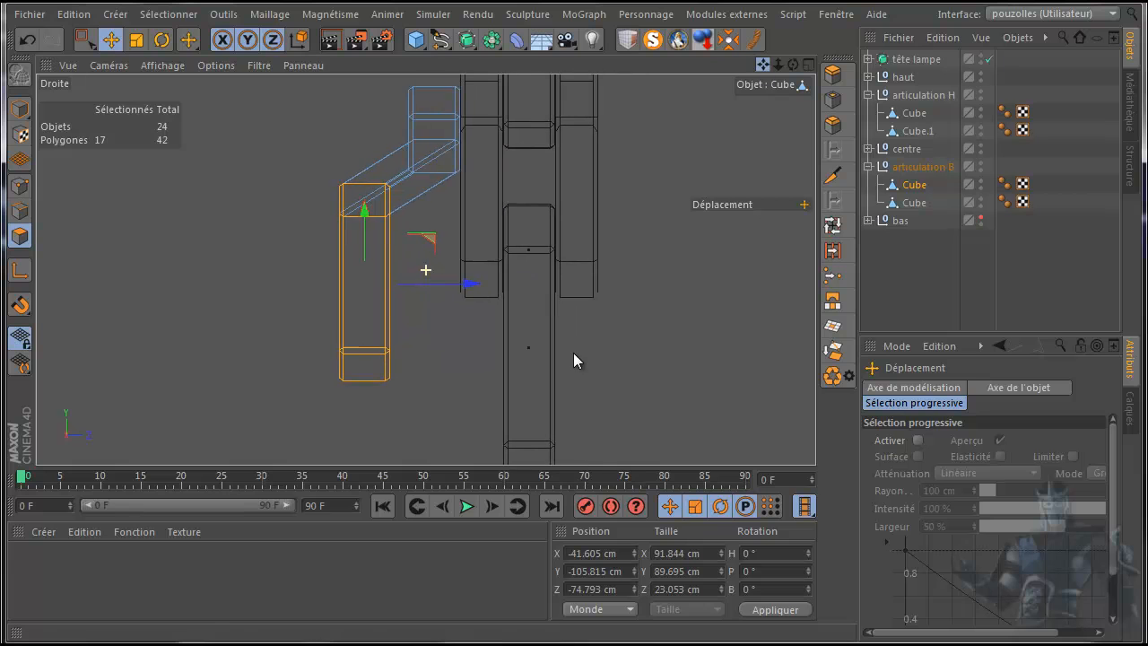
left_click_drag(471, 285, 478, 286)
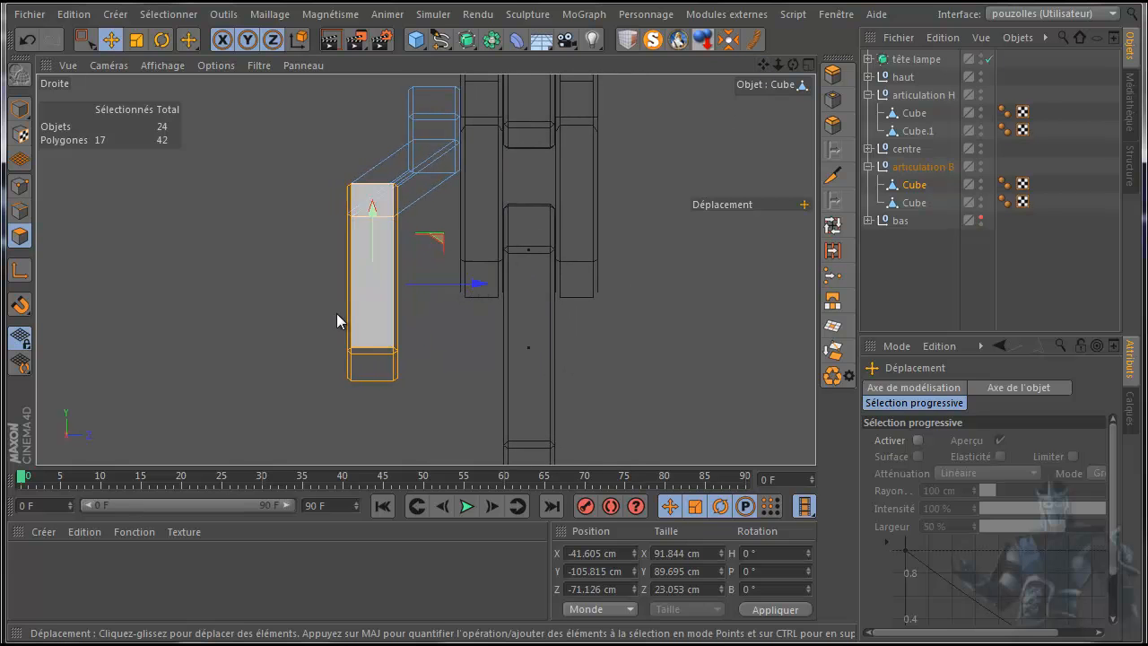
- Show the Avant view over the reference image and make the bas group visible again
middle_click(270, 320)
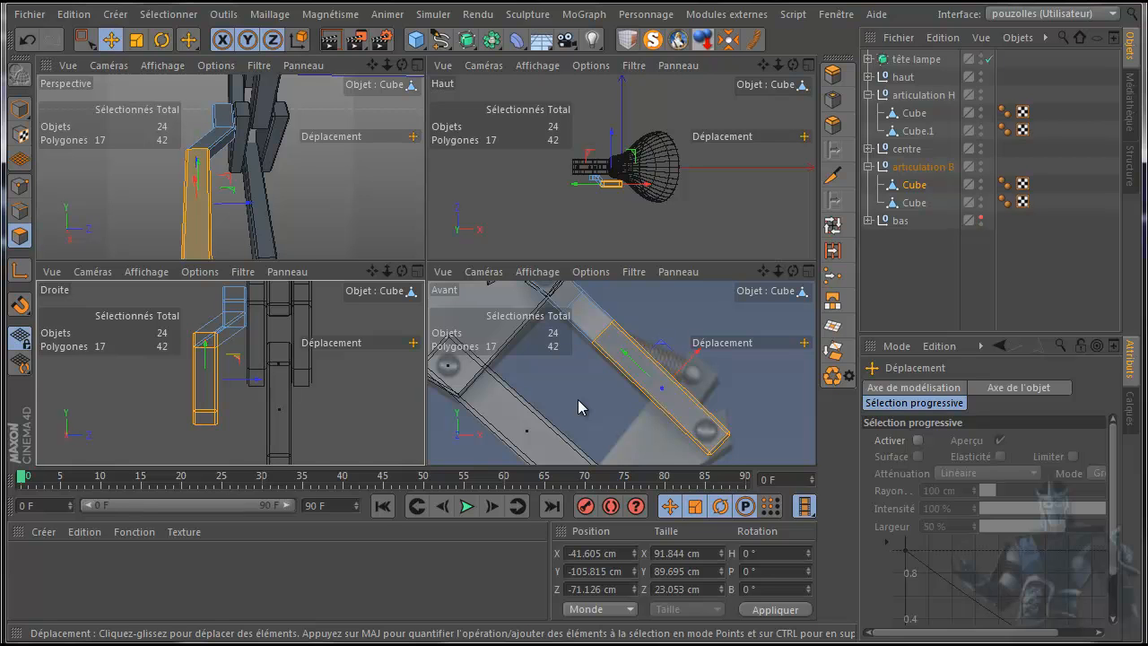
middle_click(578, 399)
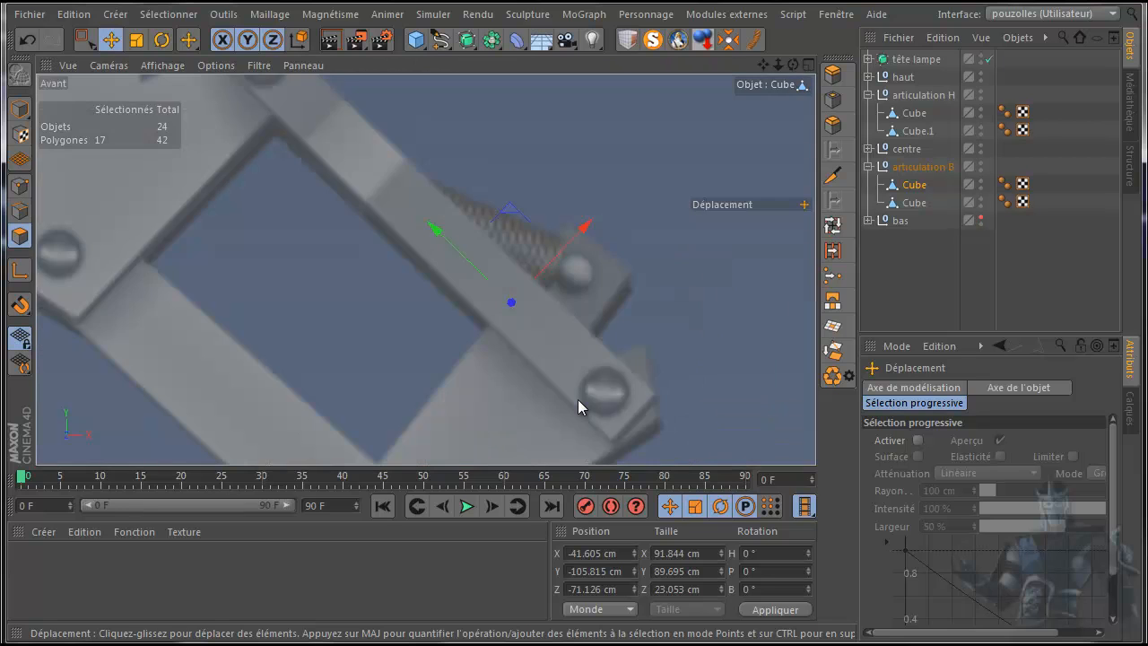
scroll(672, 324, "down", 4)
scroll(672, 324, "down", 3)
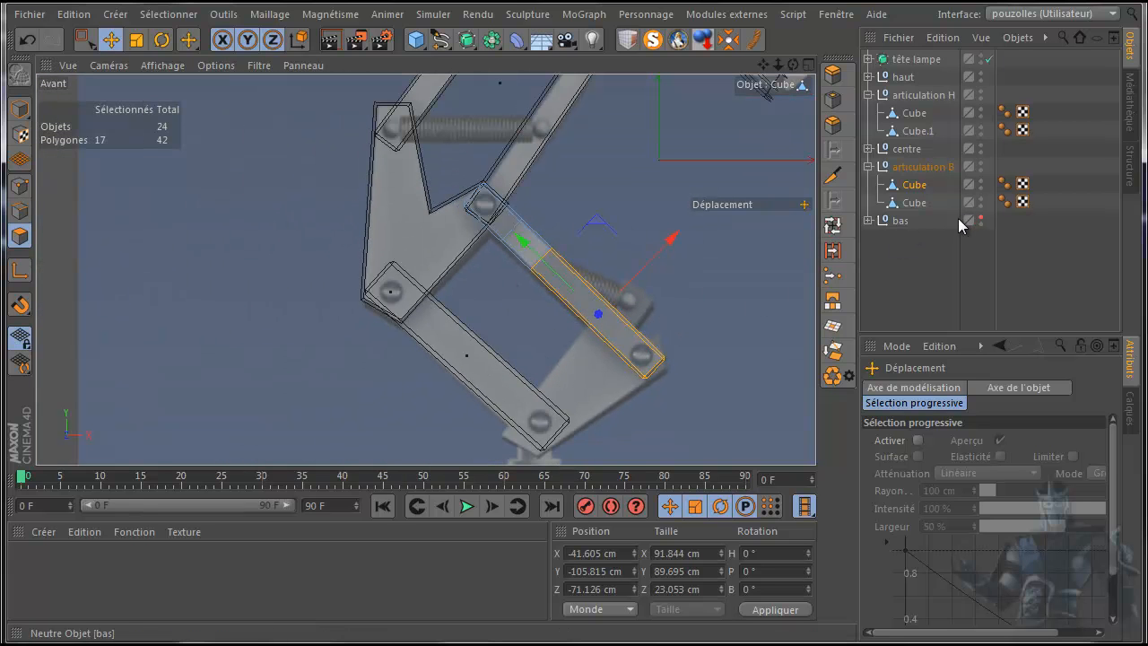
left_click(981, 217)
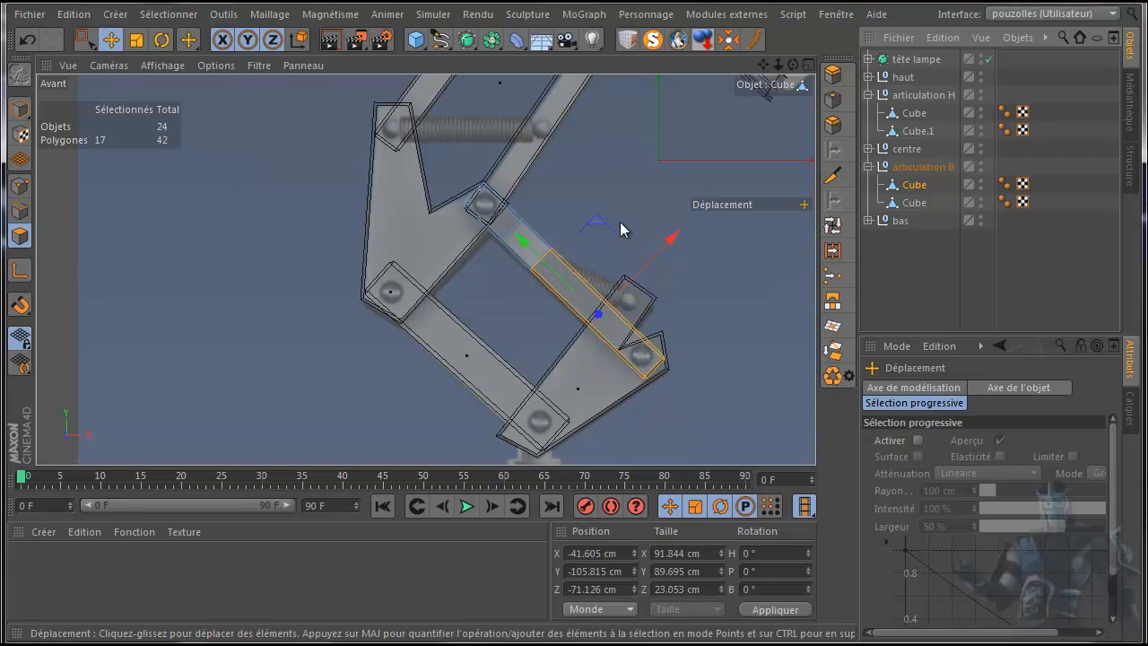
- Return to model mode and duplicate the bent arm within the articulation B group
left_click(915, 185)
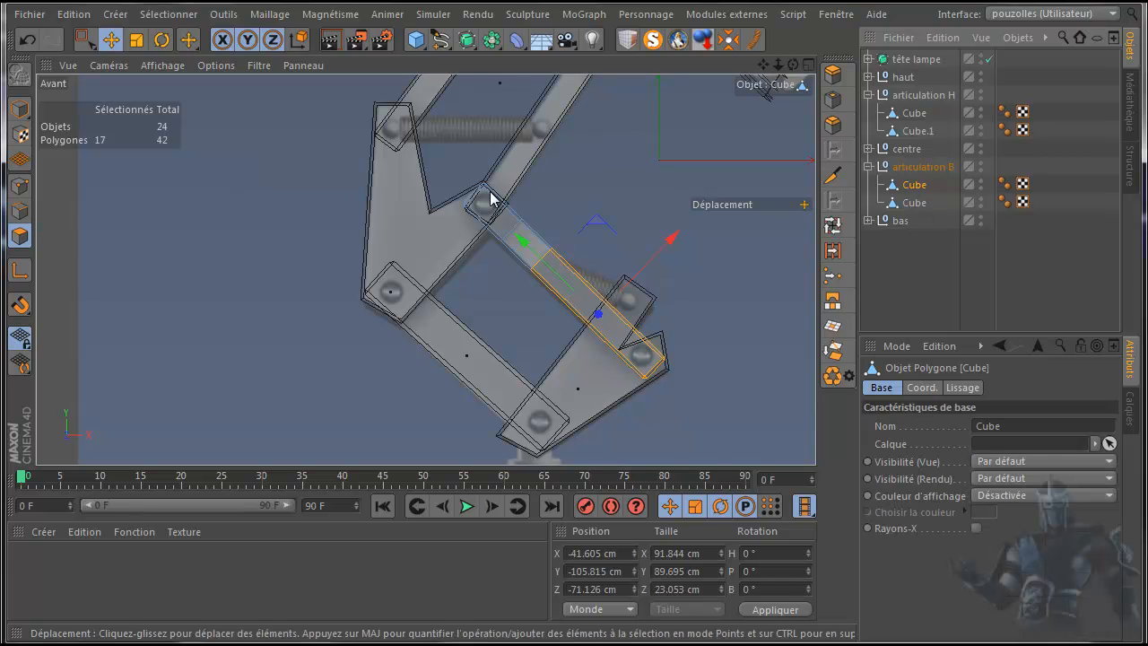
left_click(20, 108)
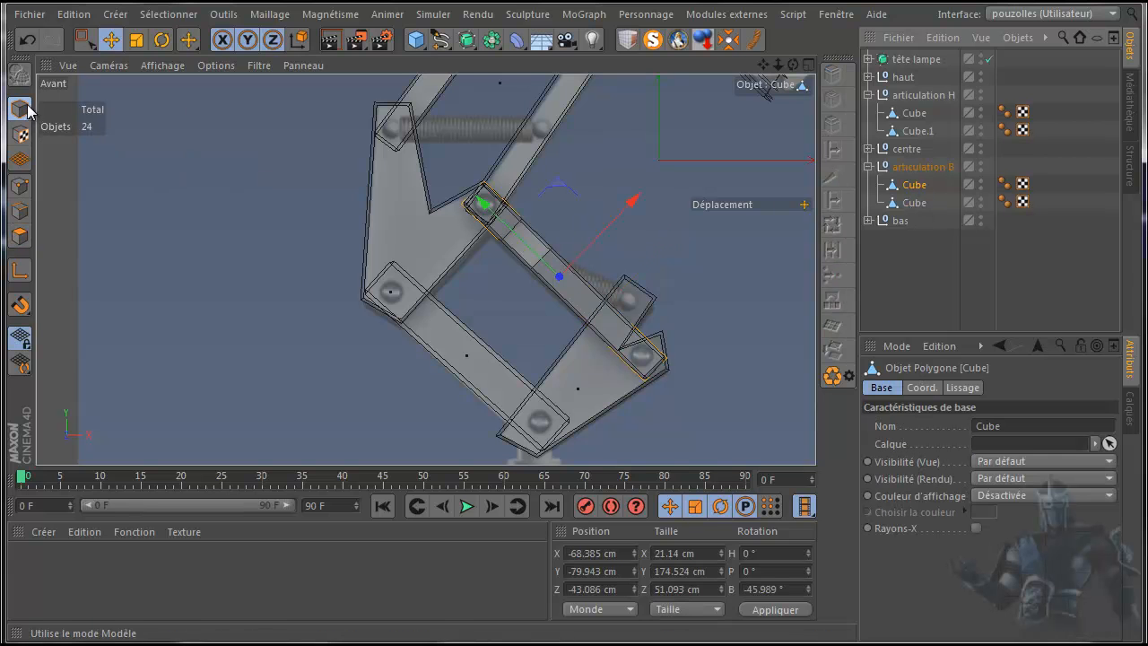
left_click(904, 186, "ctrl")
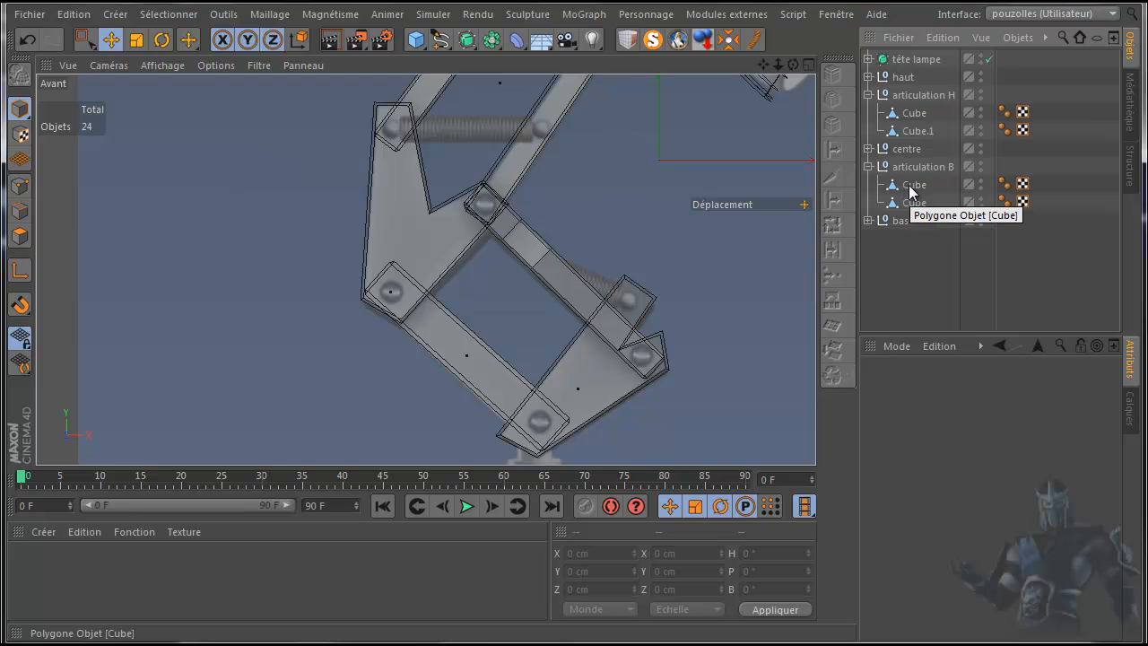
left_click_drag(914, 188, 915, 185, "ctrl")
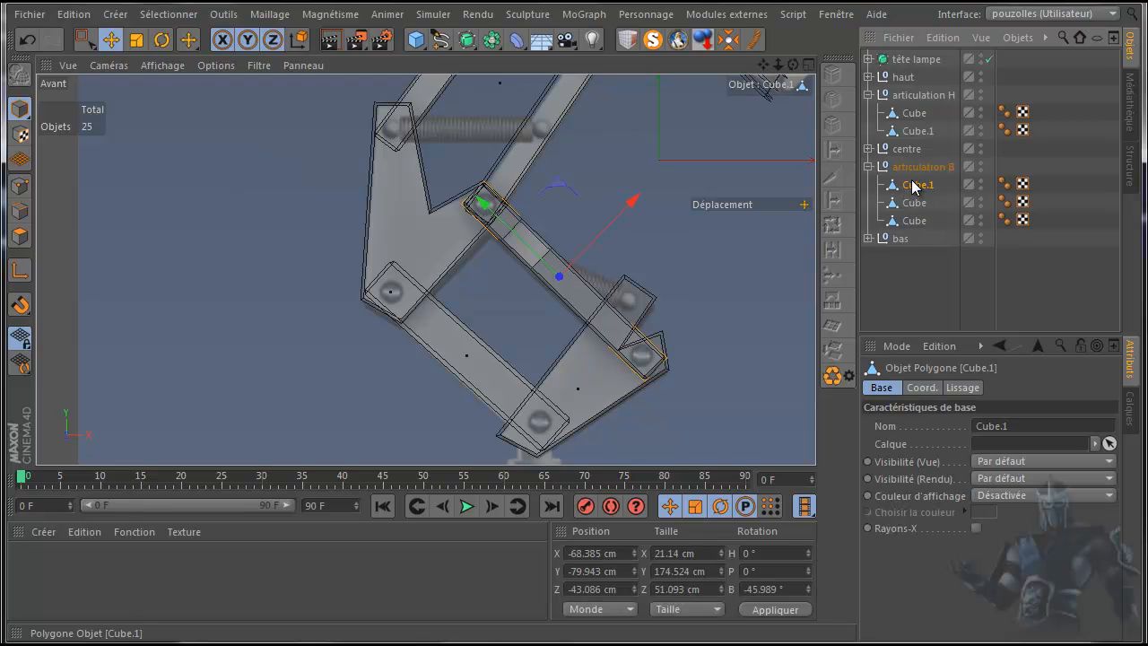
- In the Droite view, move the duplicated arm along Z to about 88.9 cm, clear of the joint's opposite side
middle_click(340, 316)
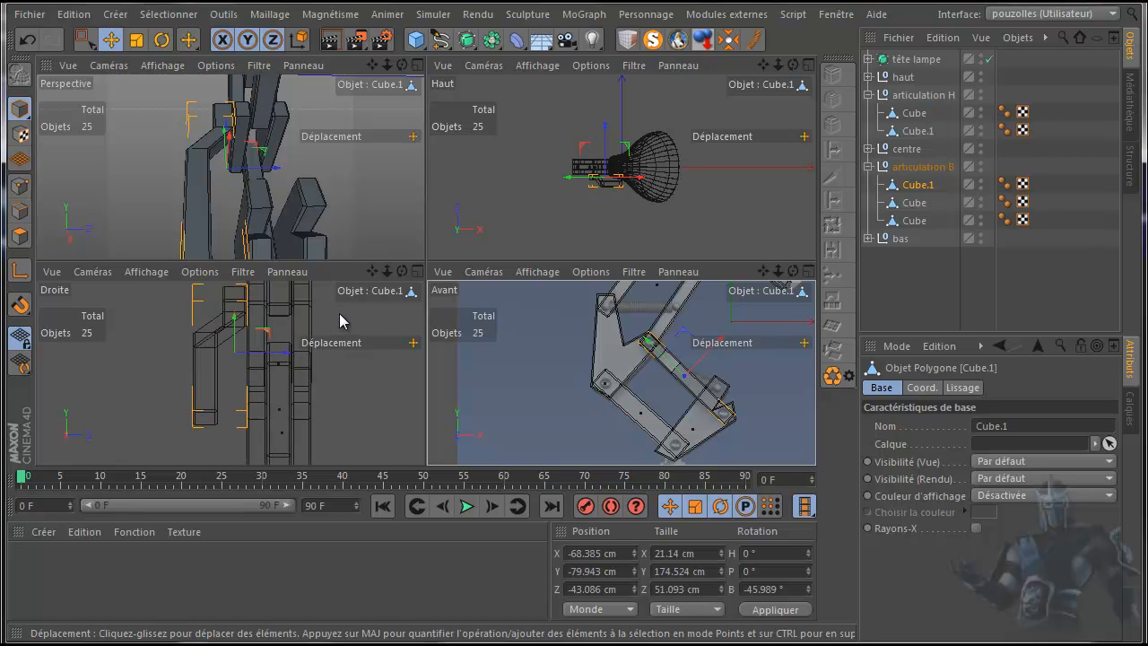
middle_click(339, 313)
left_click_drag(764, 64, 574, 361)
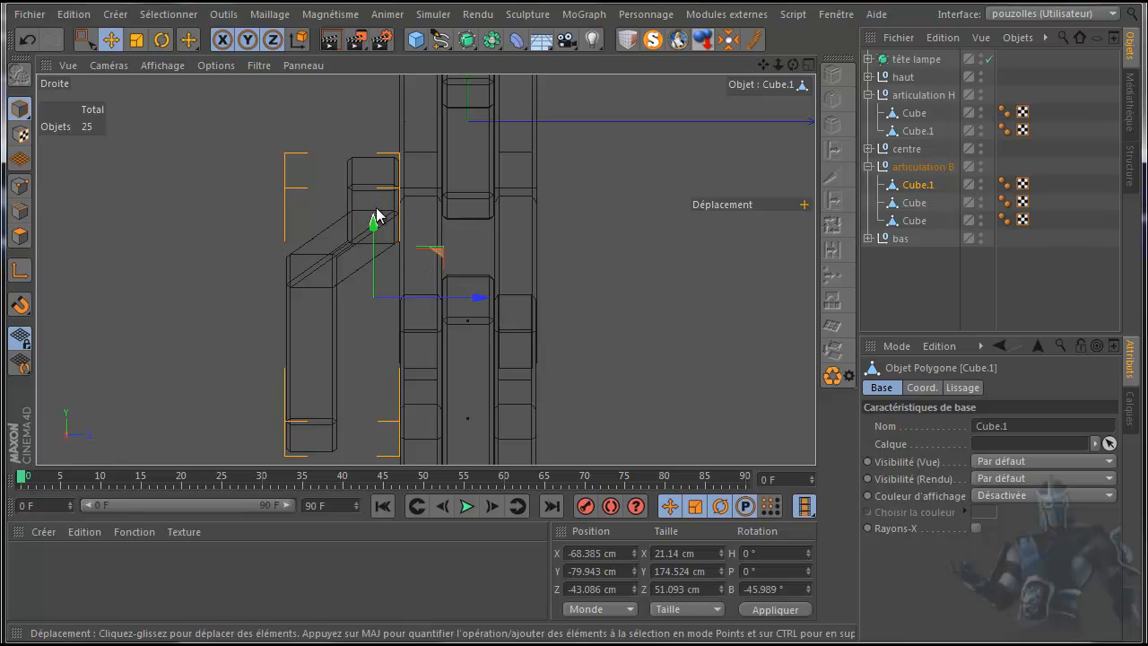
left_click_drag(482, 297, 769, 303)
- Rotate the duplicated arm in the perspective view to a heading of -180° so its bend faces outward
left_click(161, 40)
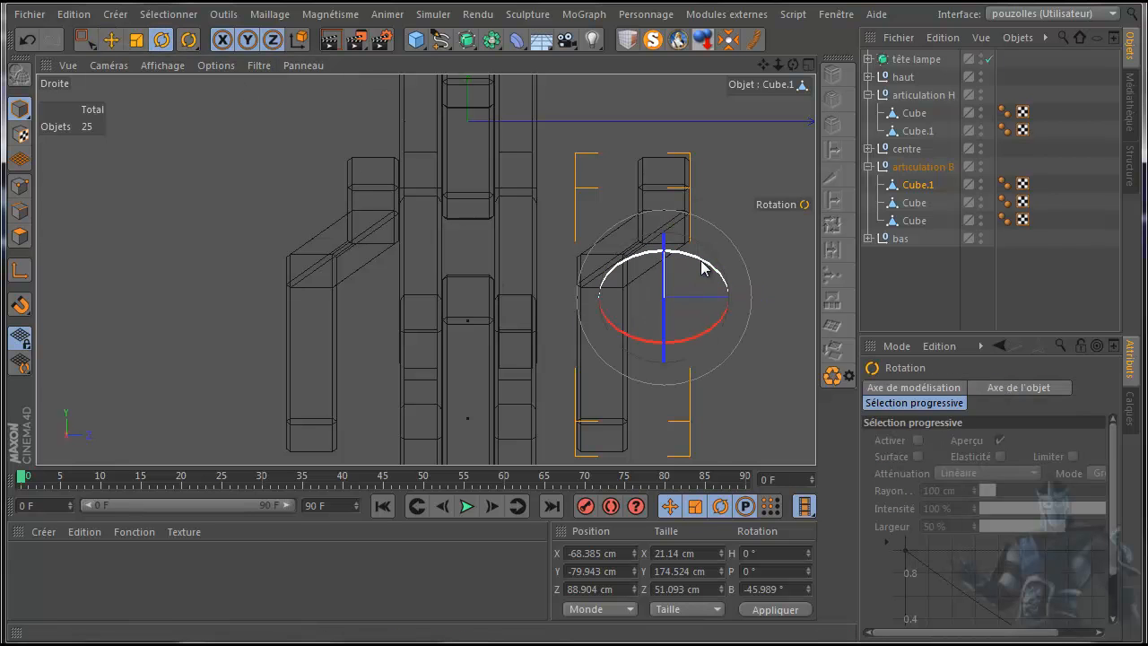
middle_click(266, 311)
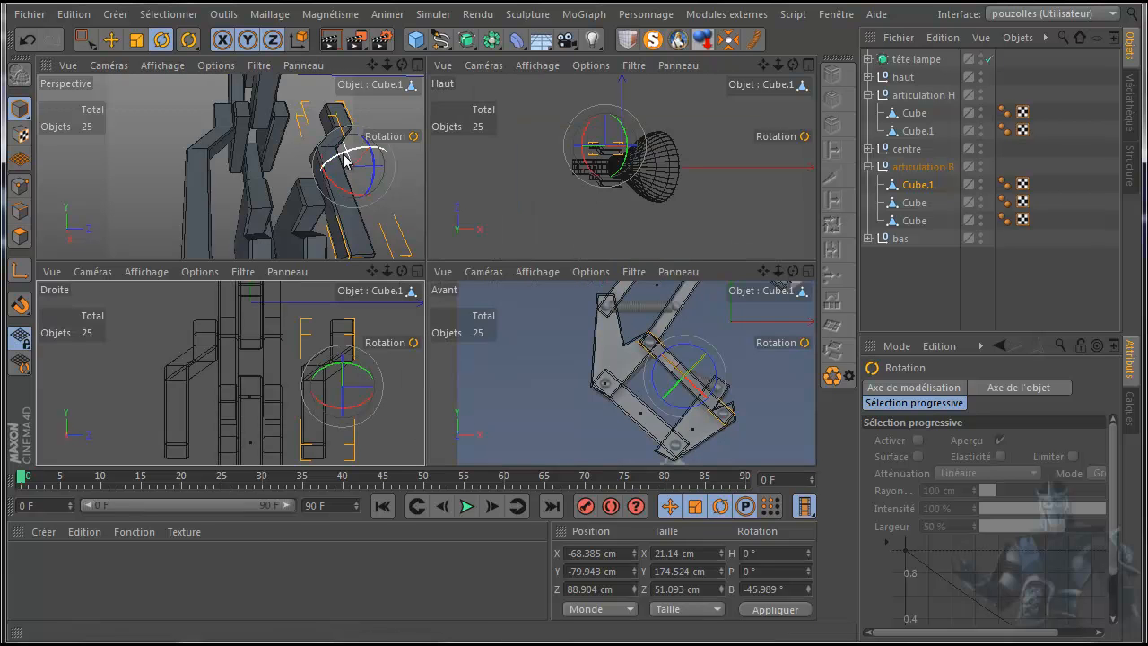
middle_click(341, 185)
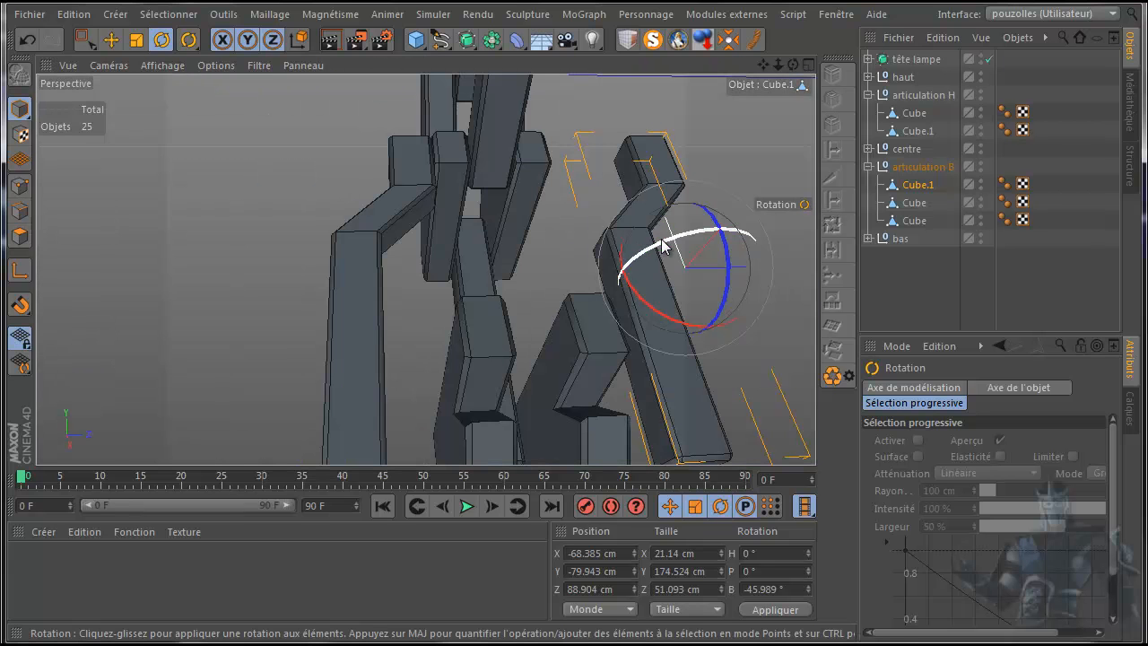
left_click_drag(664, 246, 574, 353)
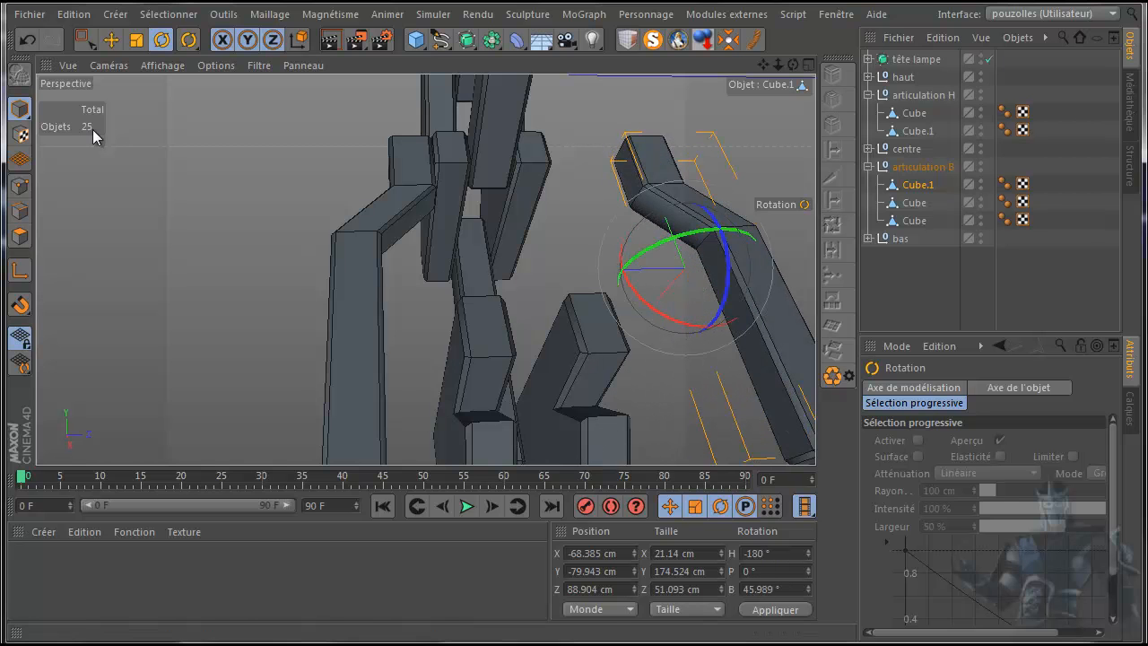
- Move the rotated arm along Z in the Droite view to about 43.28 cm, against the opposite bracket's outer side
left_click(111, 39)
middle_click(238, 267)
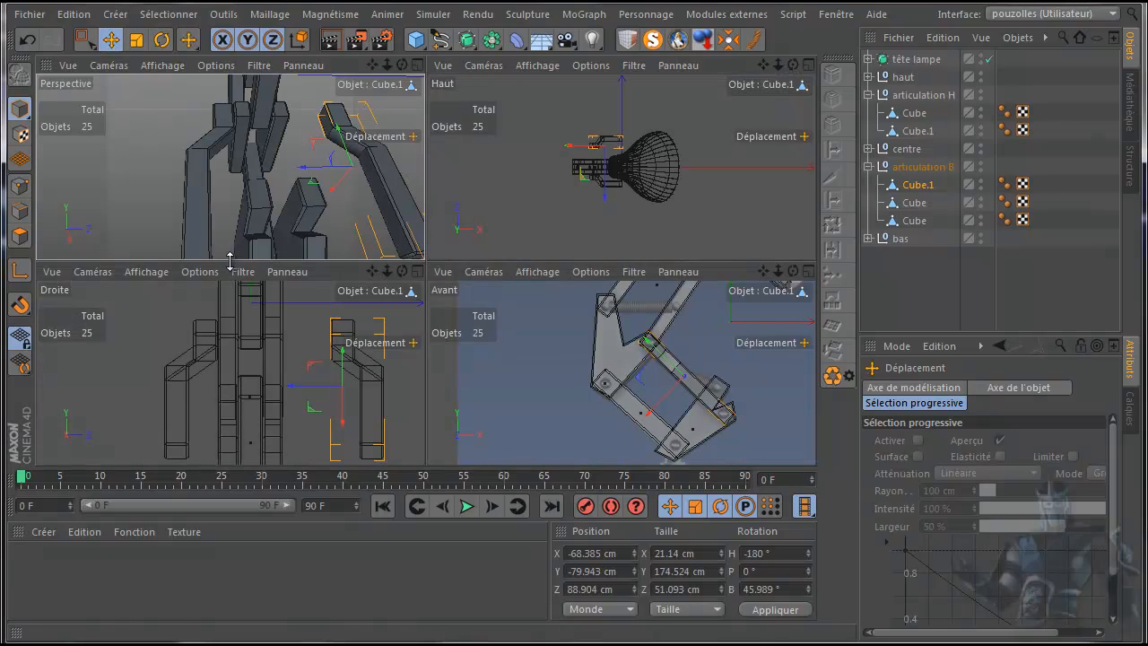
middle_click(312, 370)
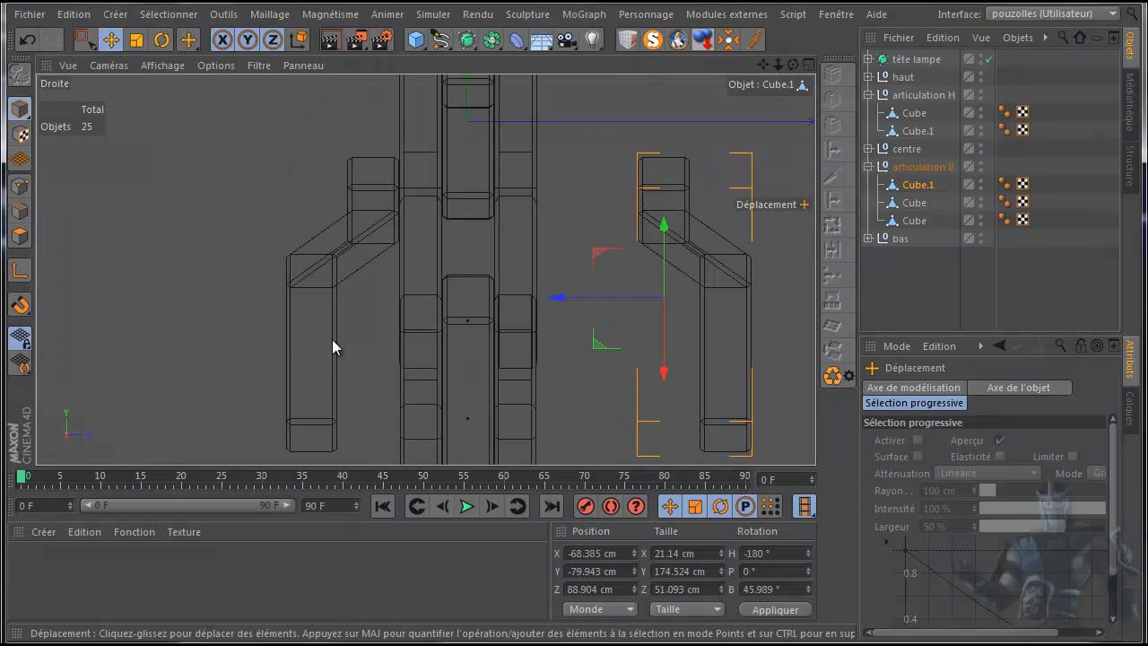
left_click_drag(557, 303, 460, 314)
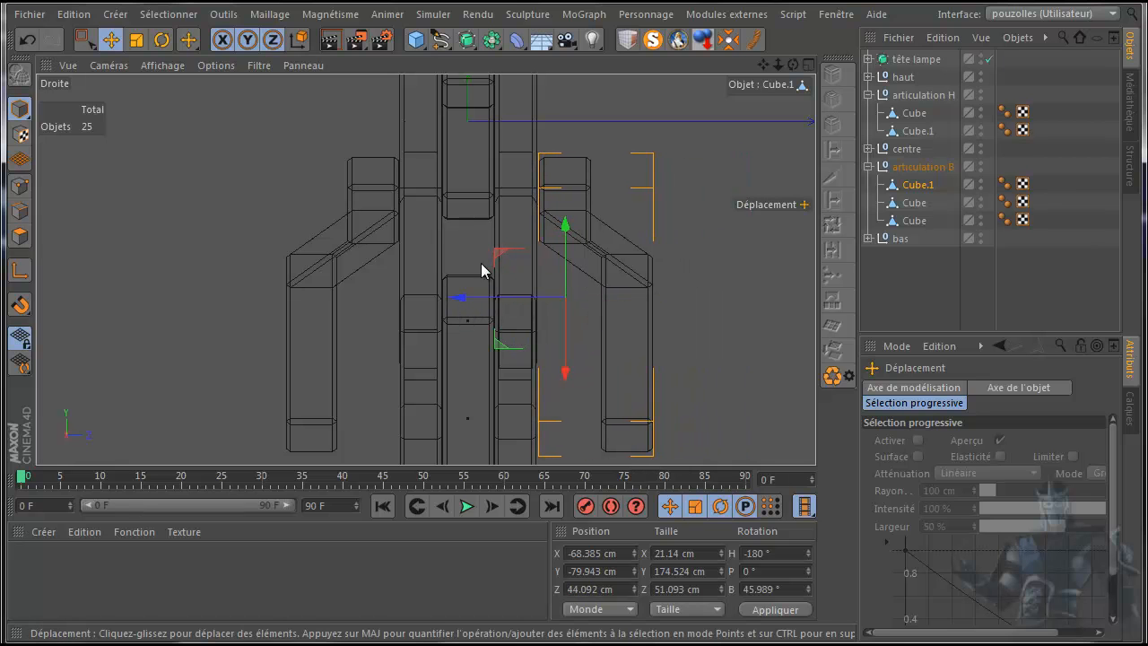
scroll(500, 231, "up", 3)
scroll(507, 228, "up", 3)
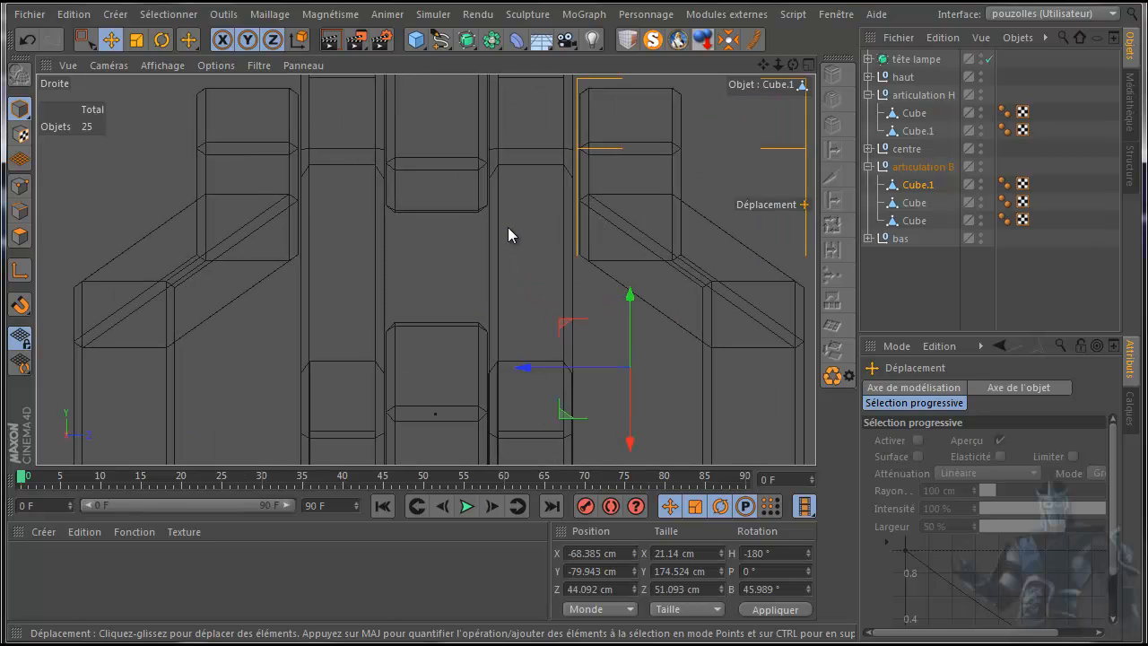
left_click_drag(520, 372, 522, 378)
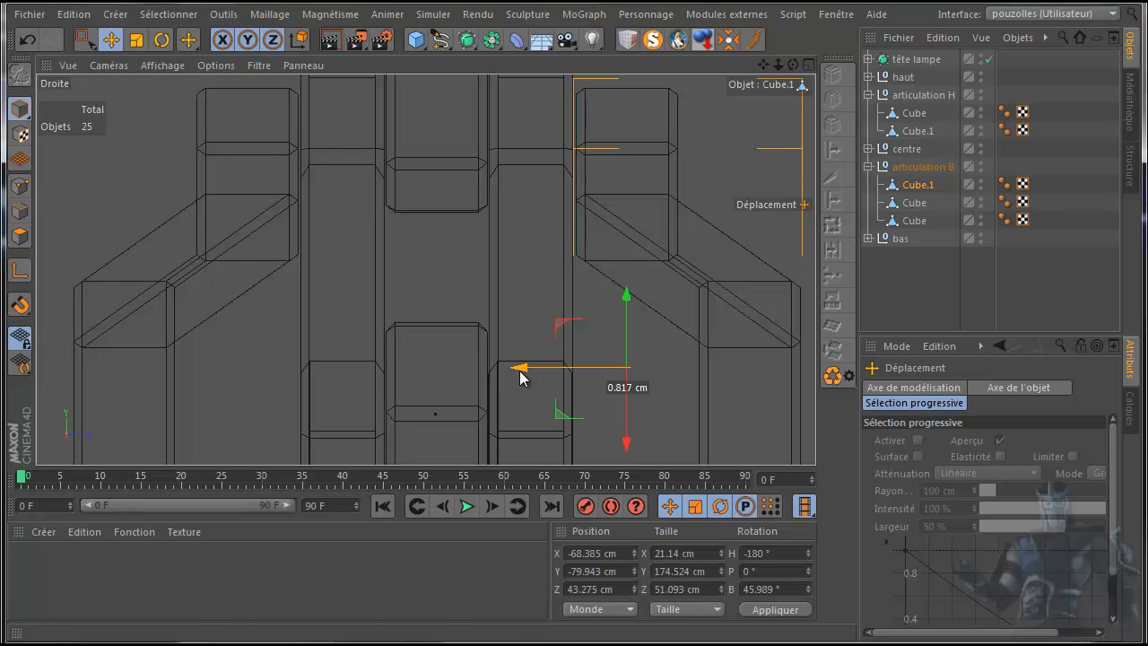
- Inspect both bent arms around the lower joint in perspective and compare them with the reference lamp picture in the Windows photo viewer
middle_click(445, 336)
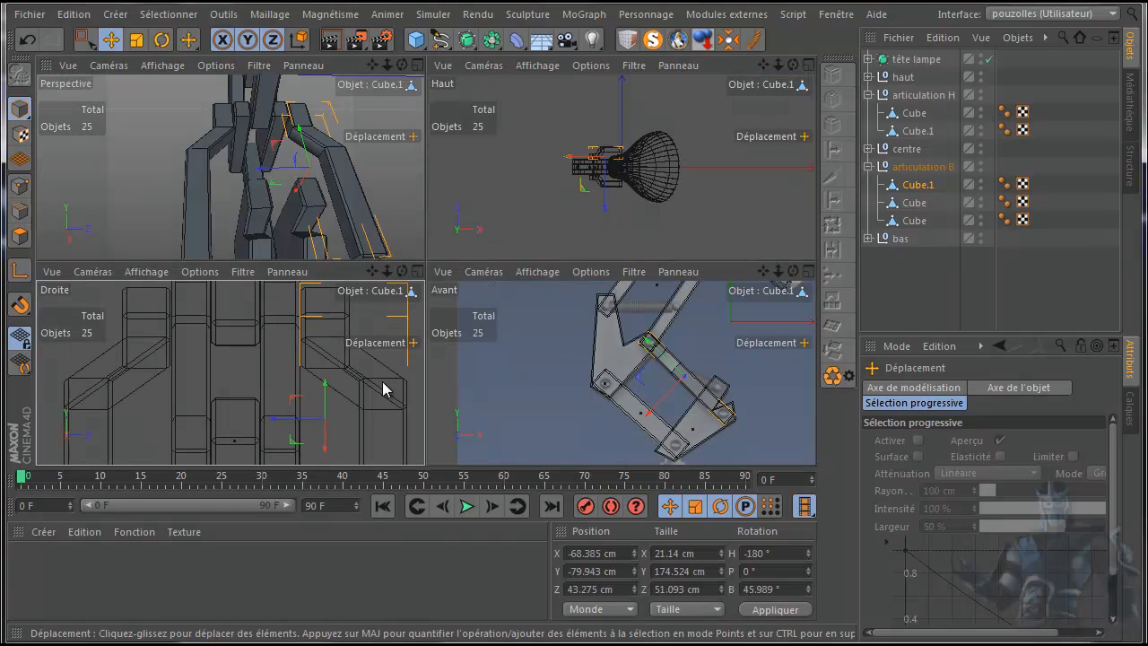
middle_click(384, 226)
scroll(384, 226, "down", 5)
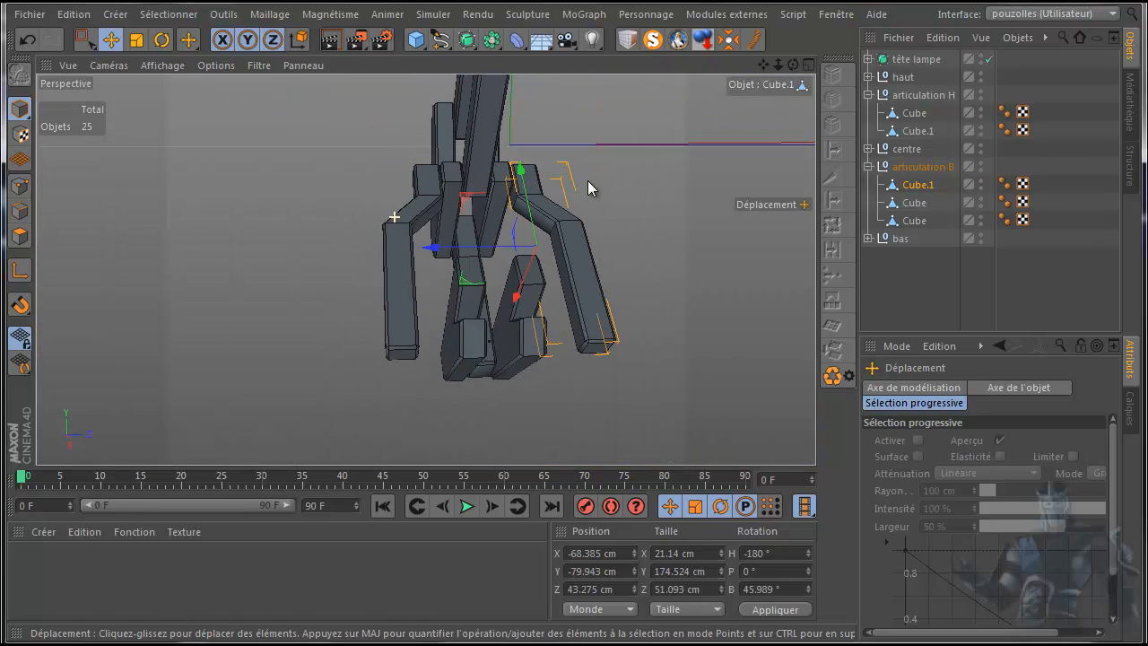
left_click_drag(794, 65, 573, 352)
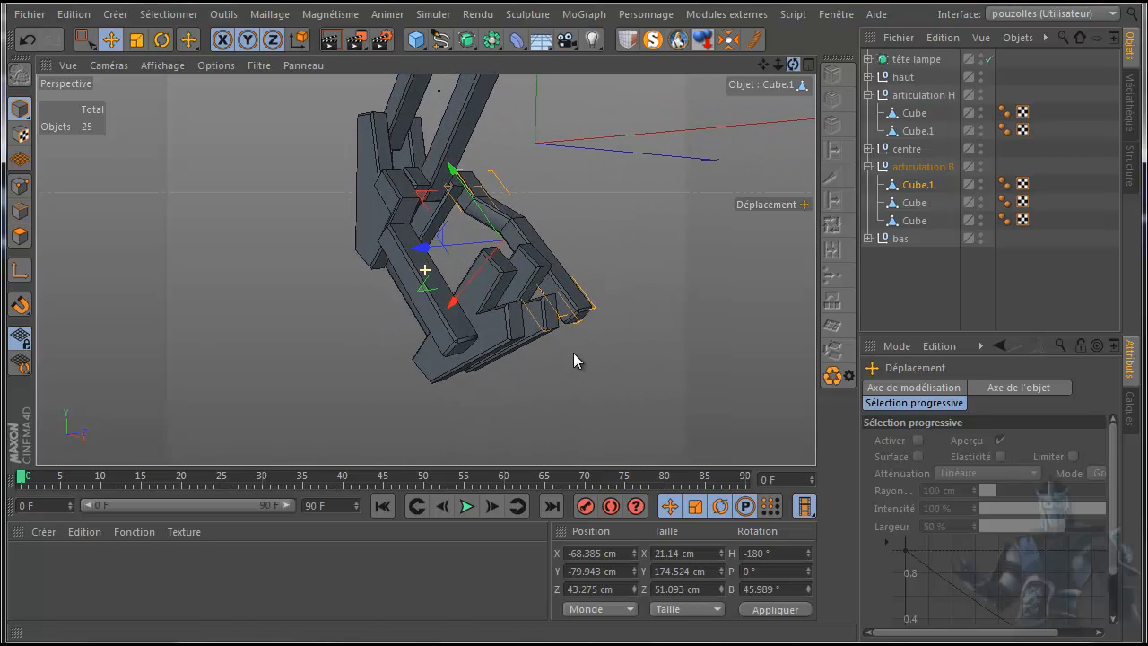
middle_click(510, 418)
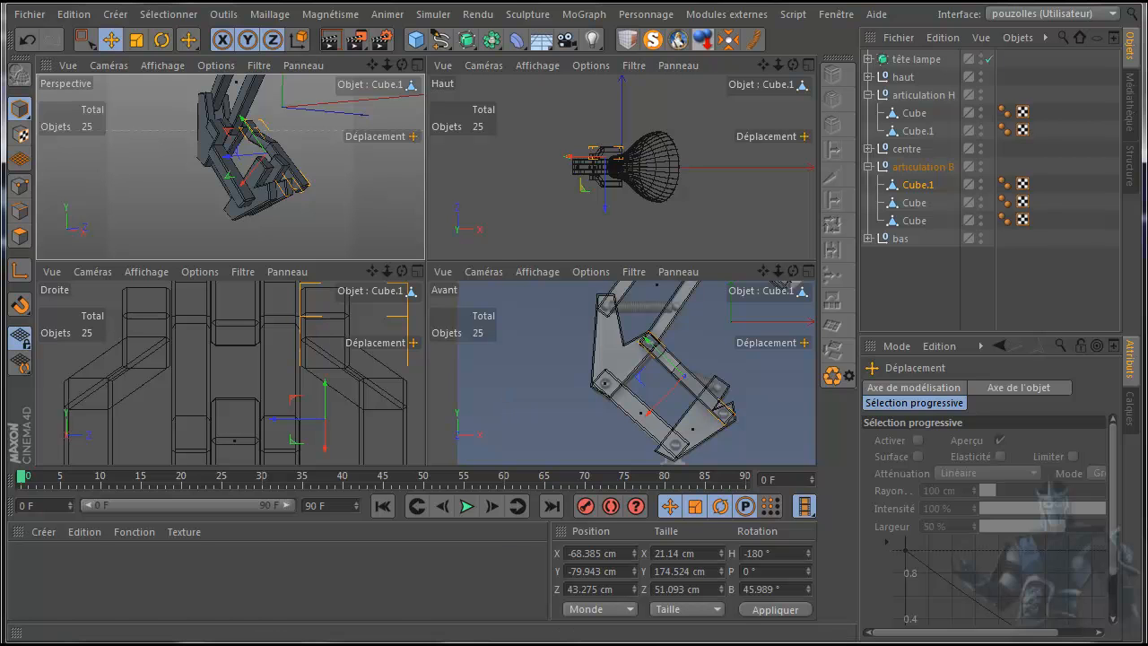
left_click(502, 644)
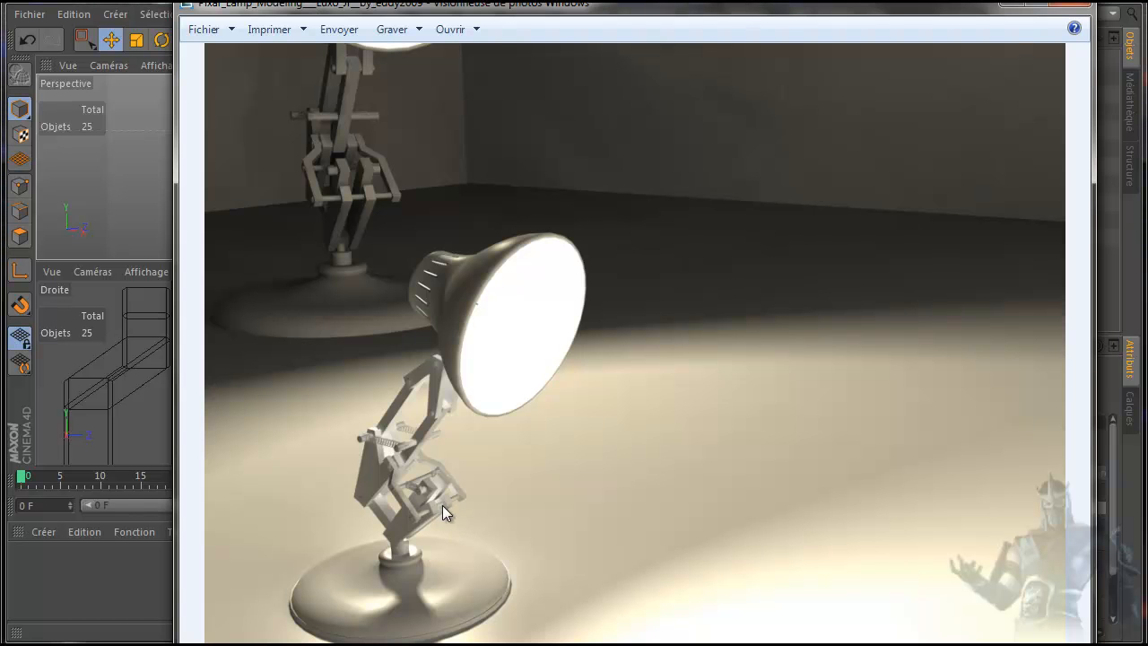
left_click(140, 572)
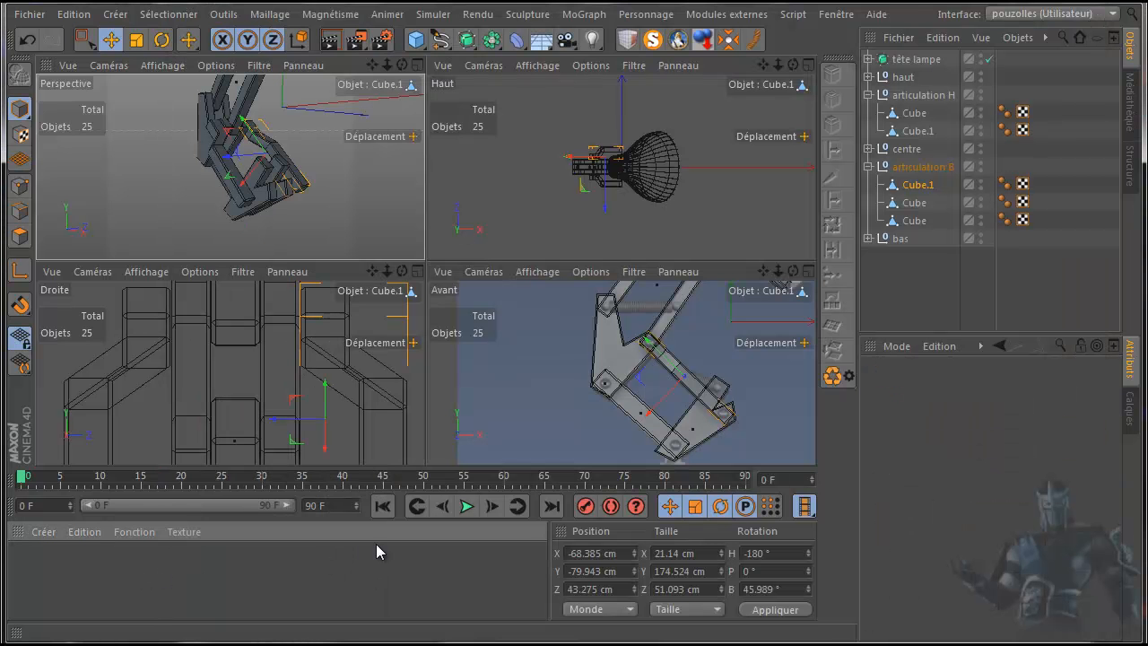
middle_click(241, 214)
left_click_drag(794, 64, 571, 357)
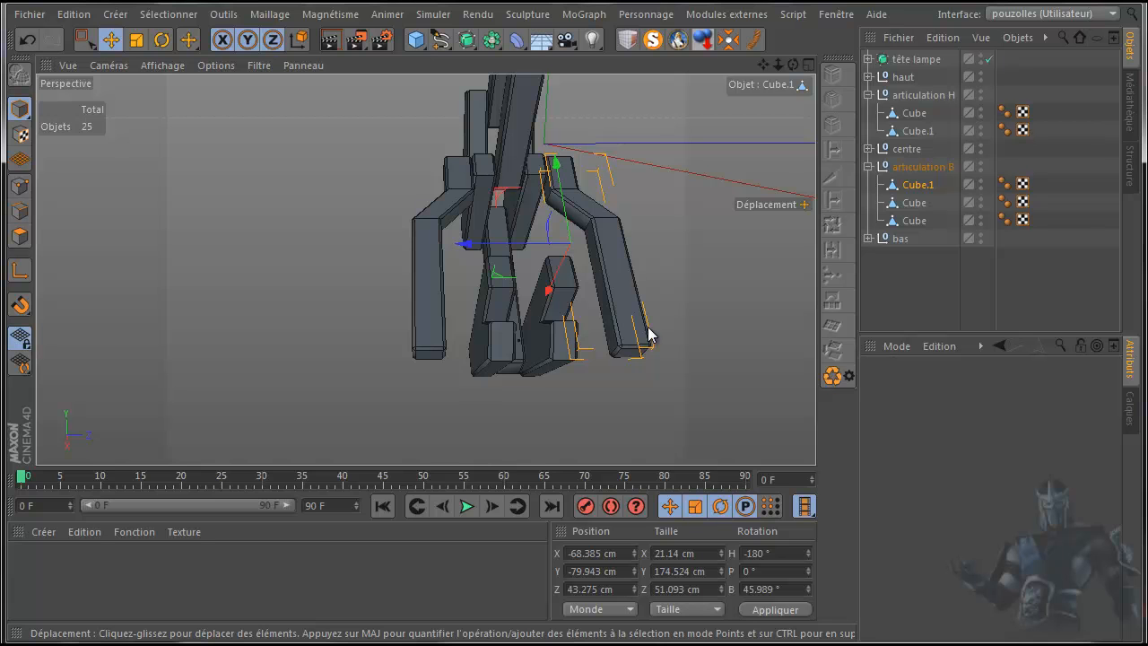
key("alt+Tab")
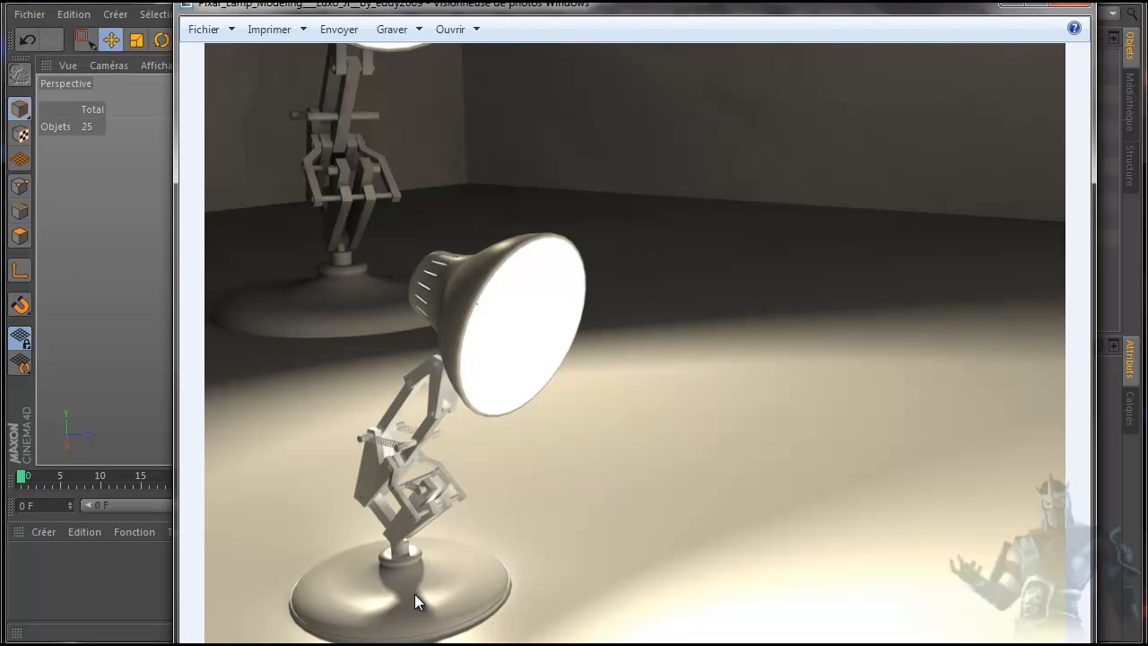
left_click(1006, 8)
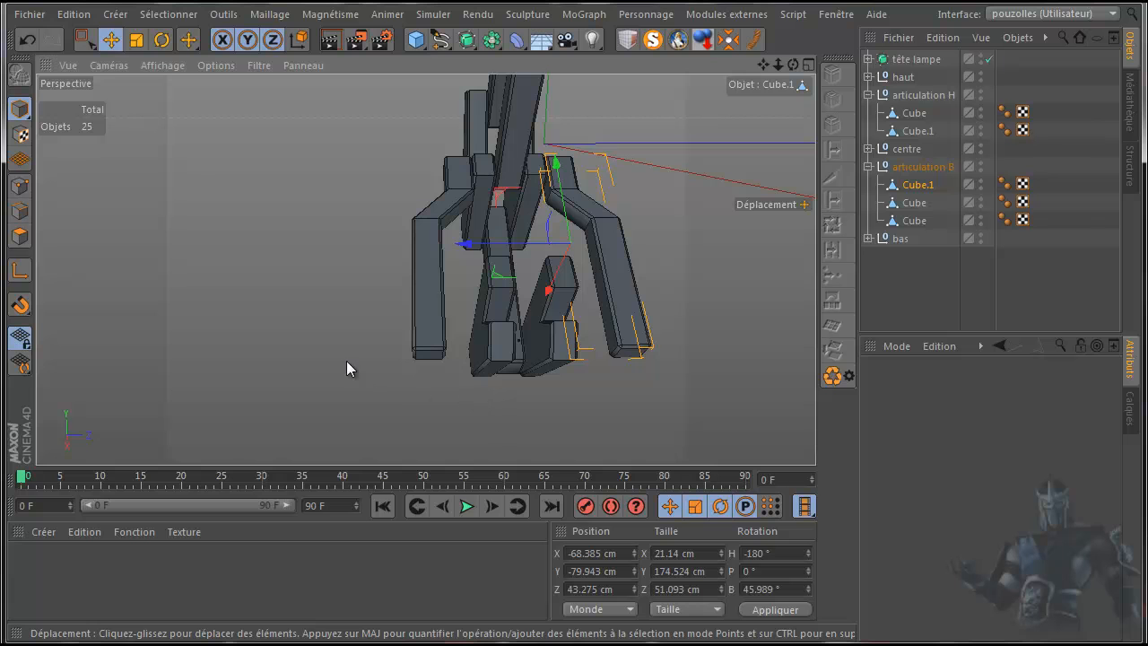
middle_click(346, 361)
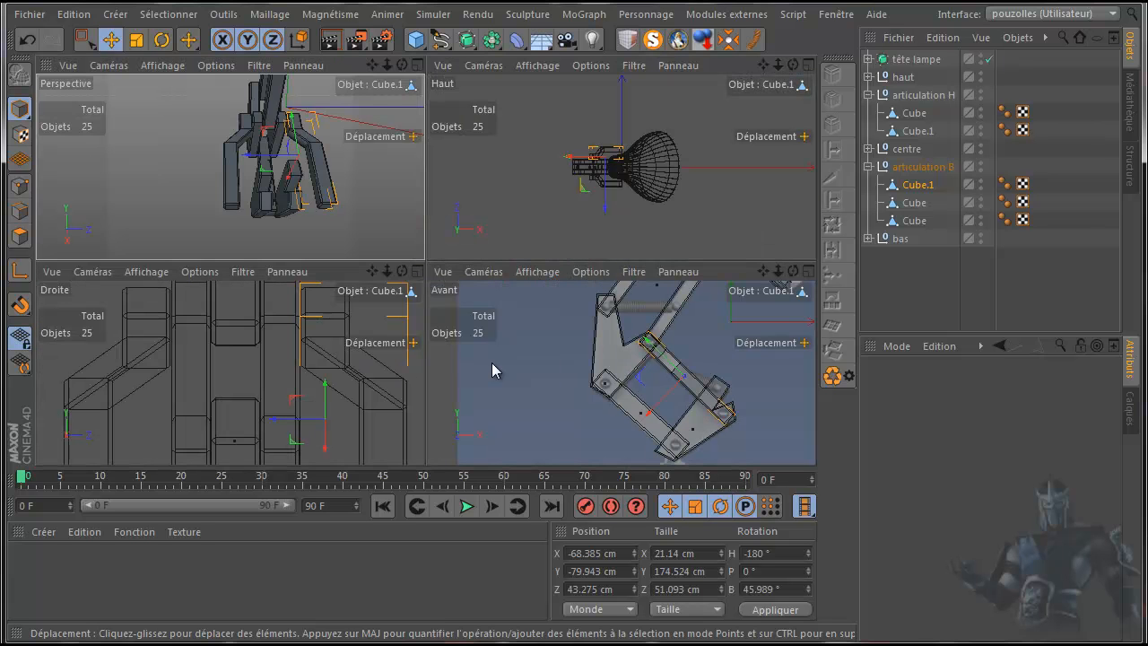
- Collapse the articulation B group and add a cylinder primitive oriented along -Z in the Avant view
middle_click(572, 362)
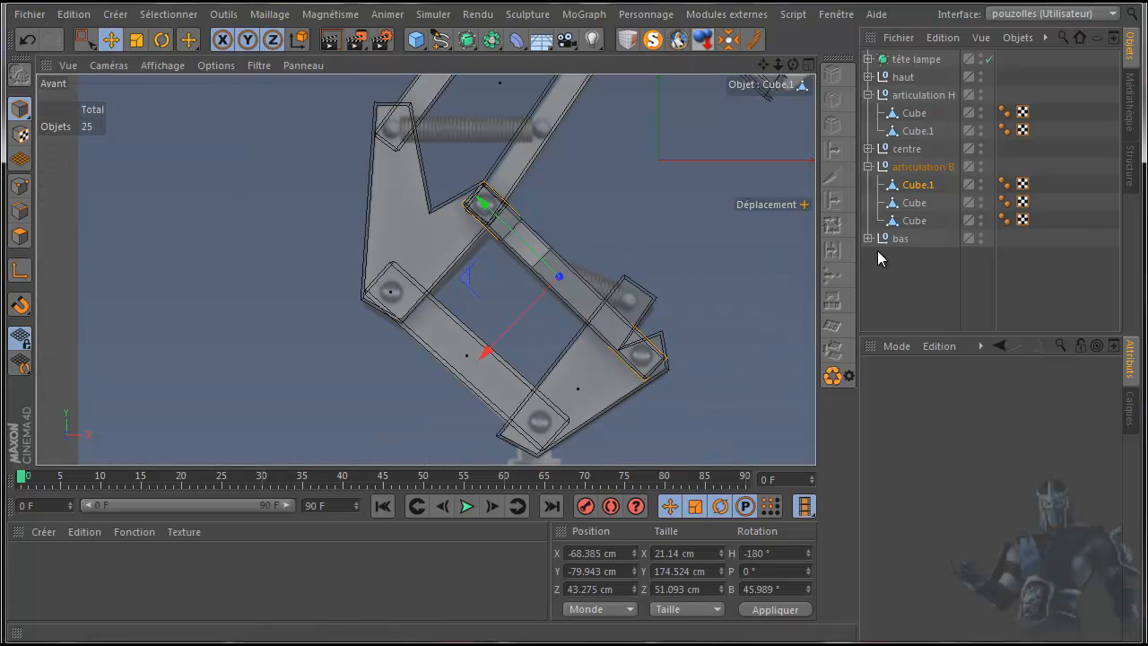
left_click(868, 166)
left_click(898, 242)
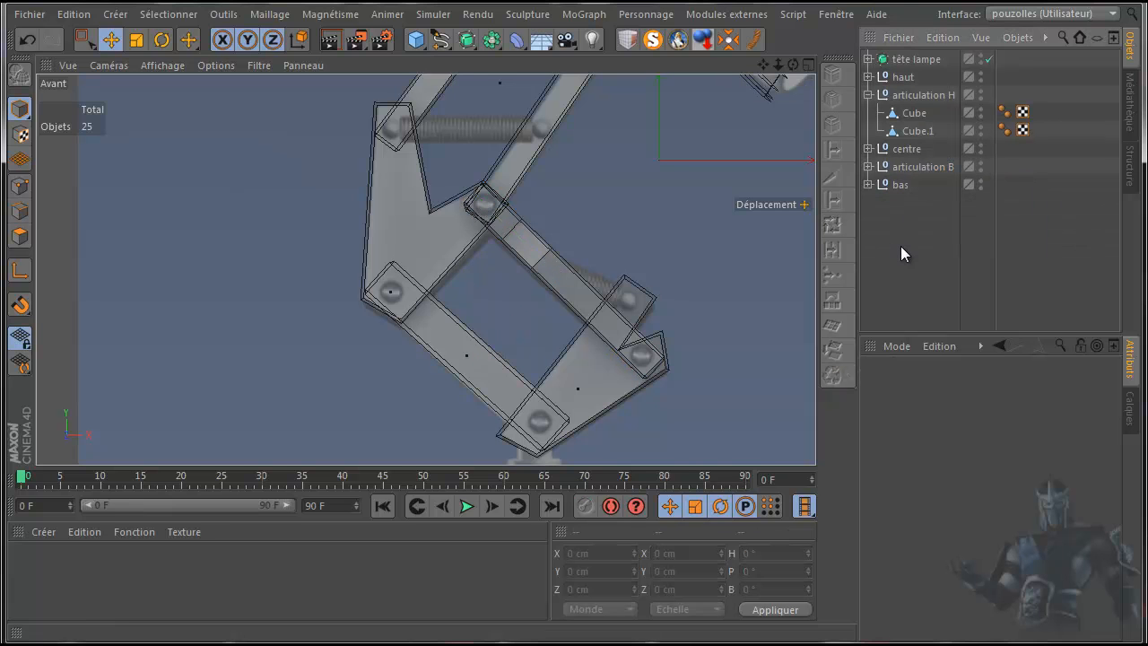
left_click(415, 39)
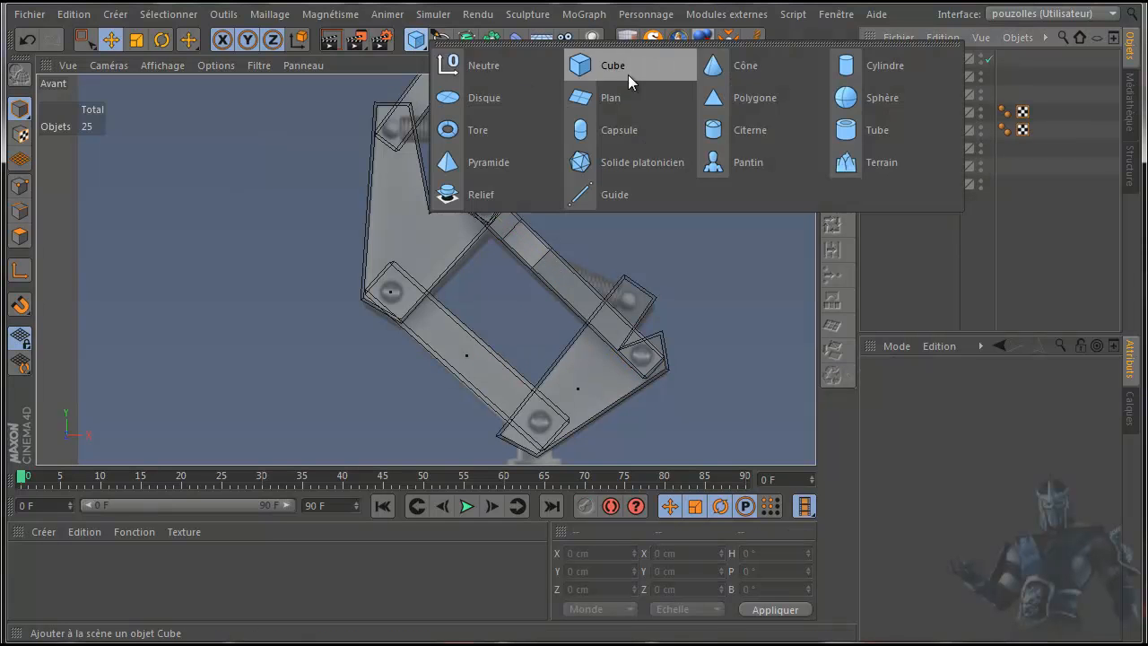
left_click(882, 66)
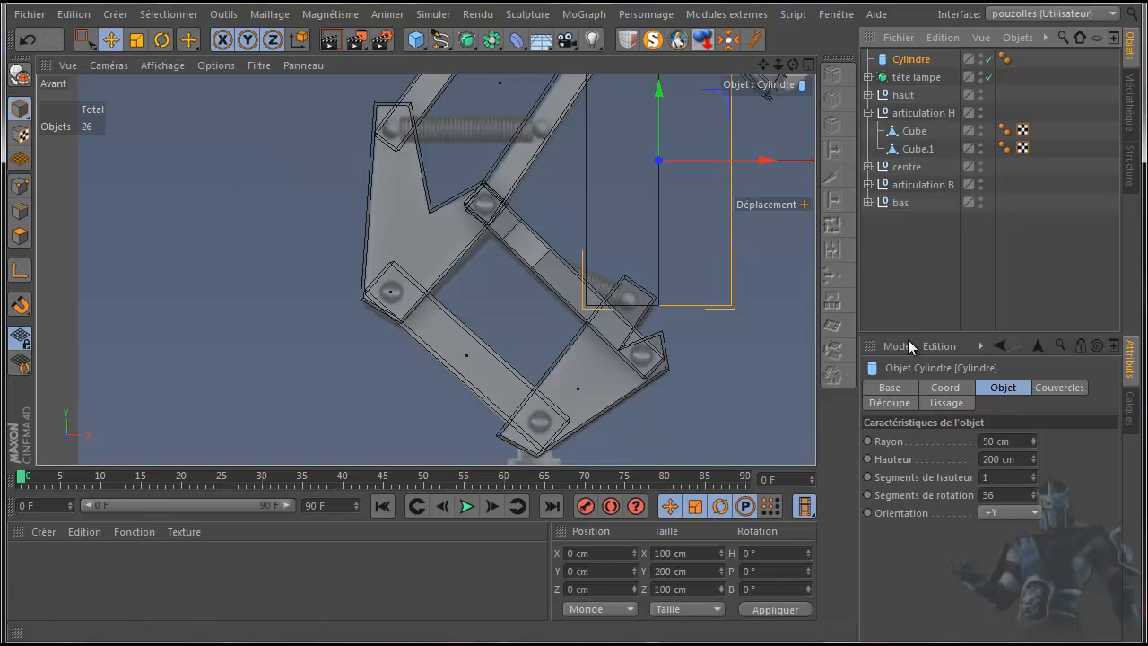
left_click(1007, 511)
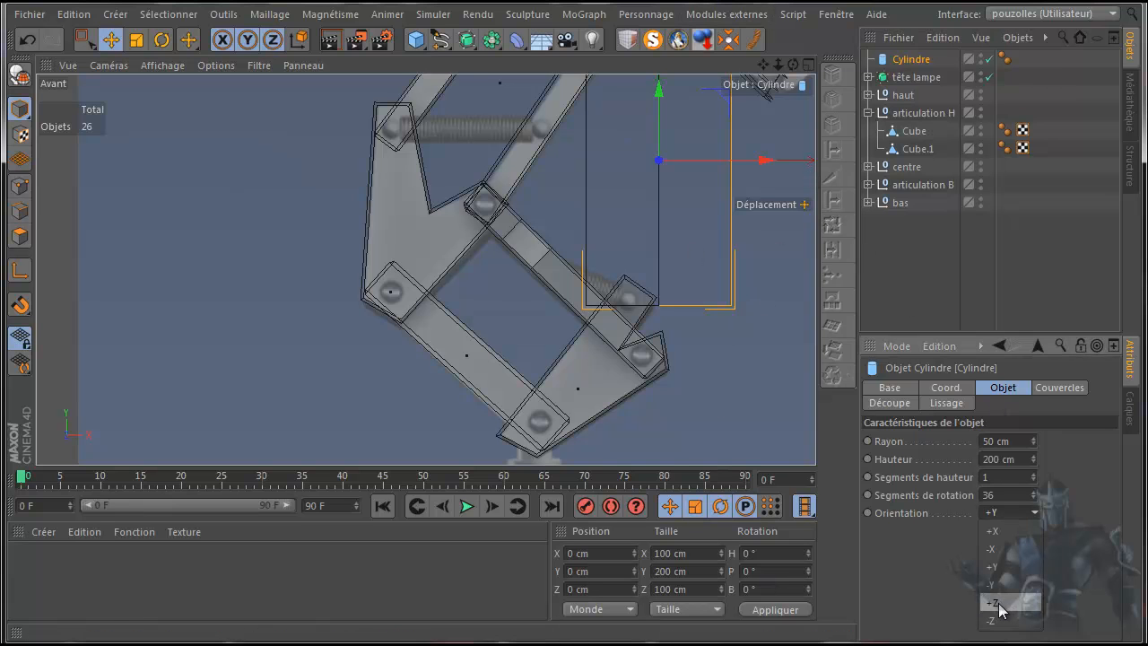
left_click(1002, 603)
left_click(1017, 514)
left_click(1011, 621)
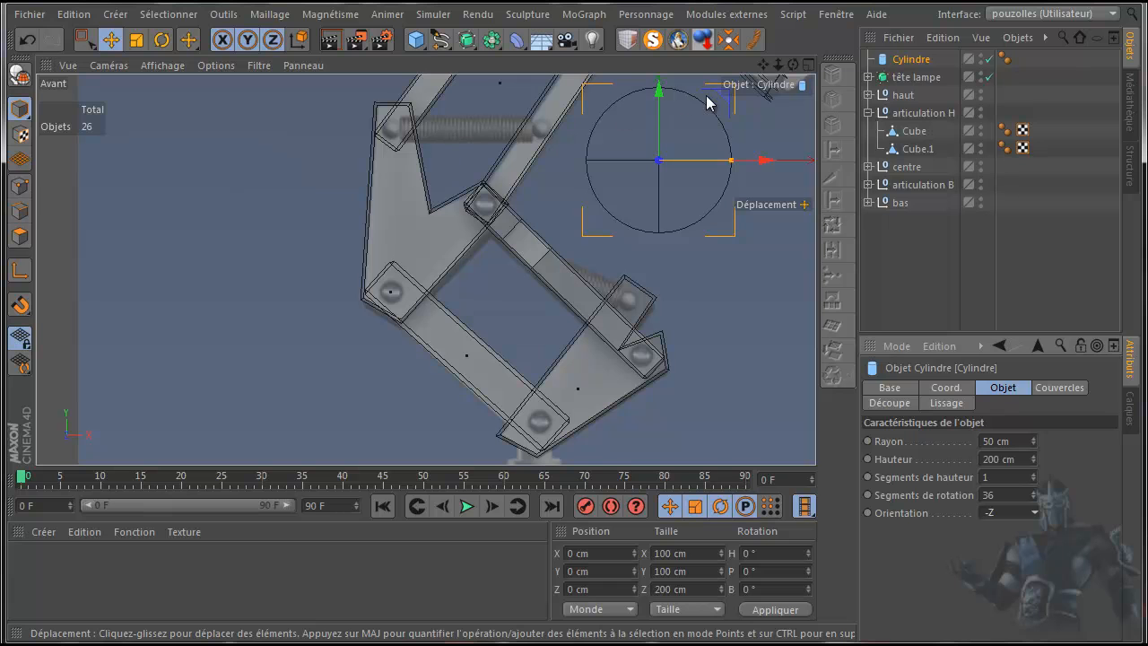
- Move the cylinder over the bolt at the bent arm's lower end and shrink its radius to about 7.8 cm
left_click_drag(722, 101, 708, 297)
scroll(674, 373, "up", 3)
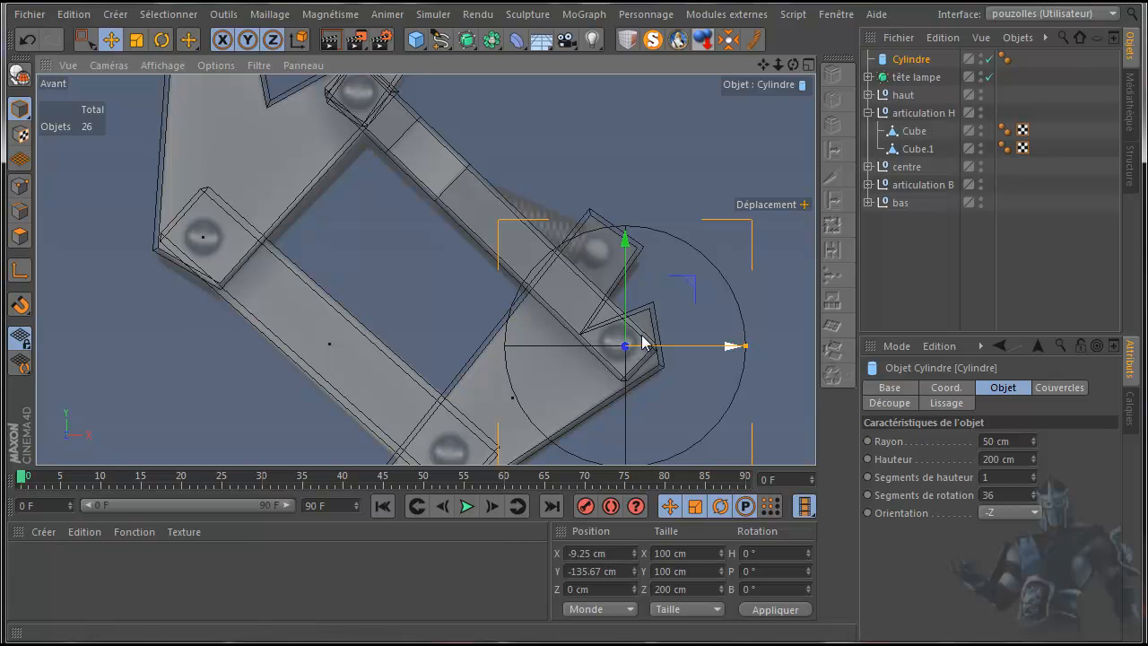
left_click_drag(746, 348, 652, 351)
left_click_drag(648, 351, 645, 351)
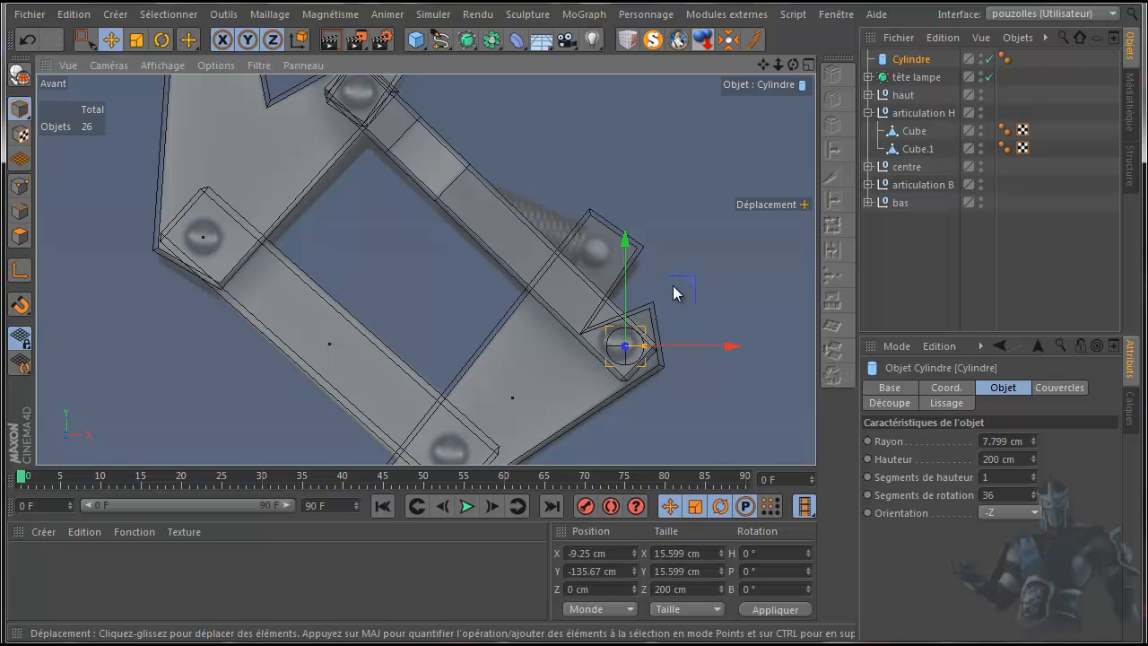
- Fine-tune the cylinder's position inside the arm's lower end to about X -9.7 cm, Y -138.4 cm
scroll(640, 375, "up", 1)
scroll(641, 374, "up", 3)
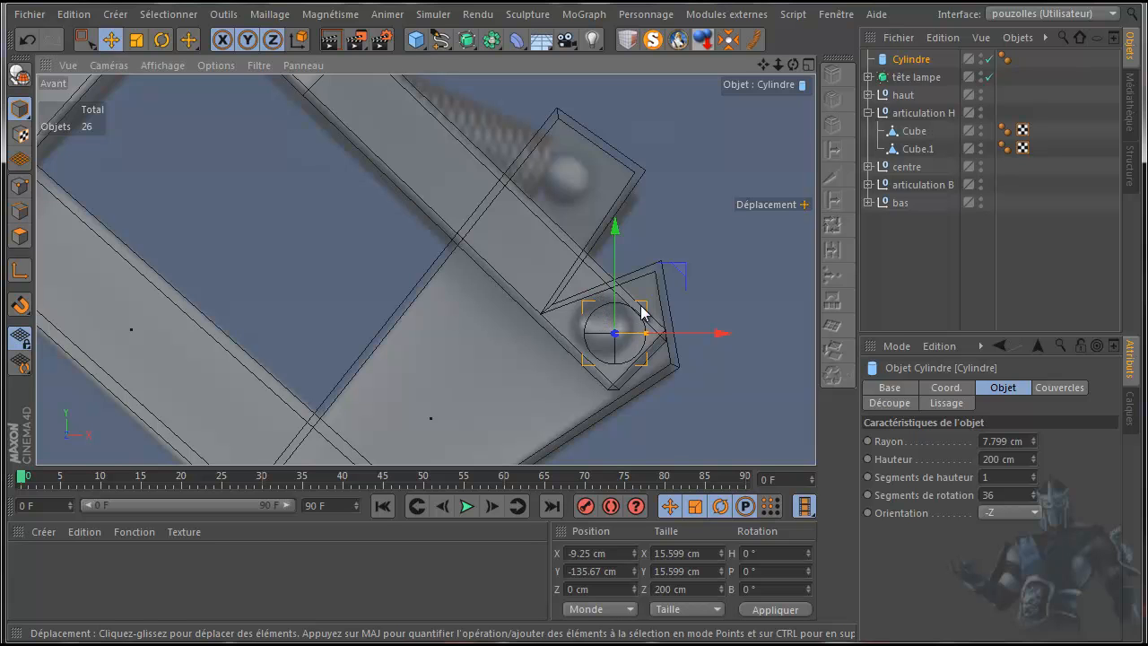
left_click_drag(677, 275, 674, 288)
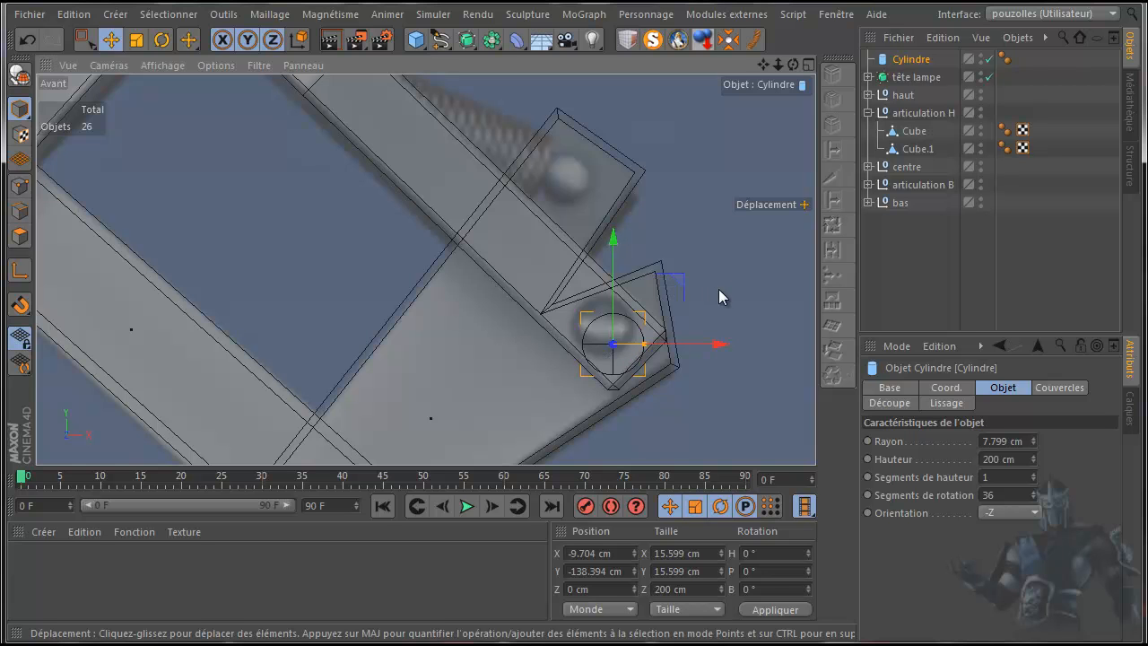
- In the Droite view, shorten the cylinder to about 171.7 cm so it ends just beyond both arms, checking the reference lamp picture
middle_click(345, 301)
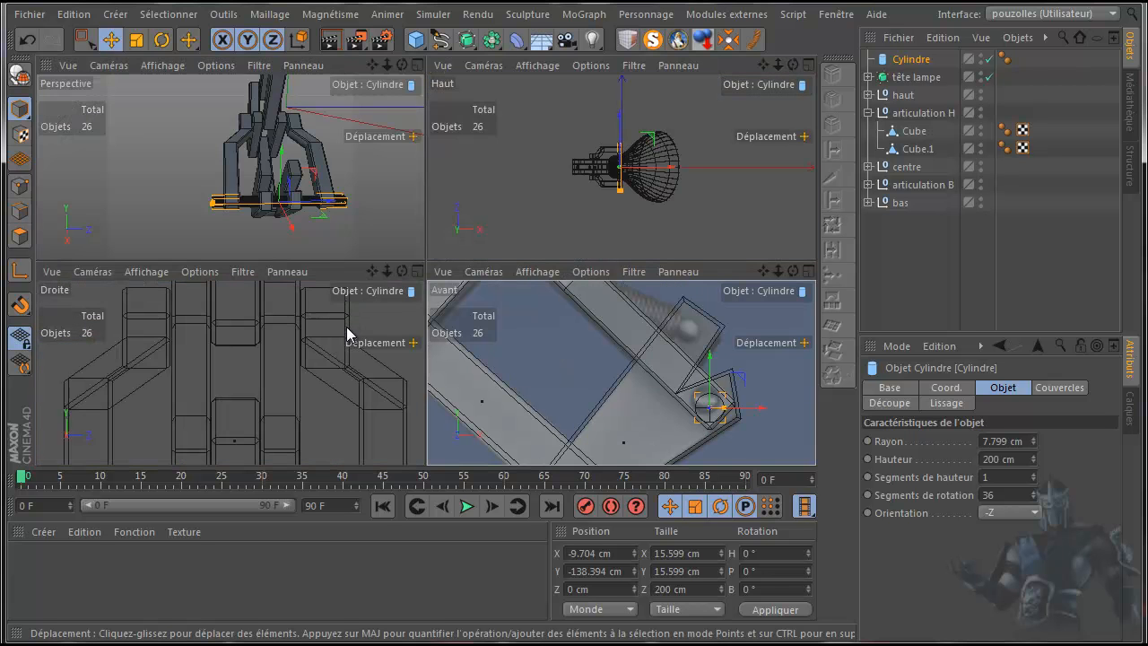
middle_click(313, 340)
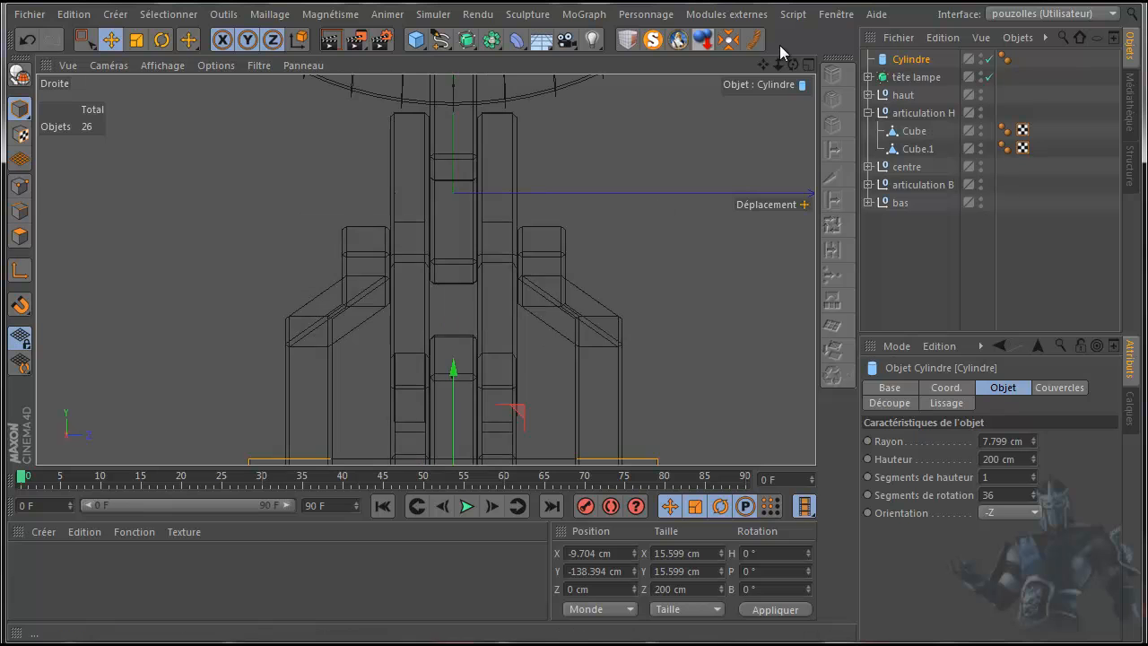
left_click_drag(762, 65, 575, 360)
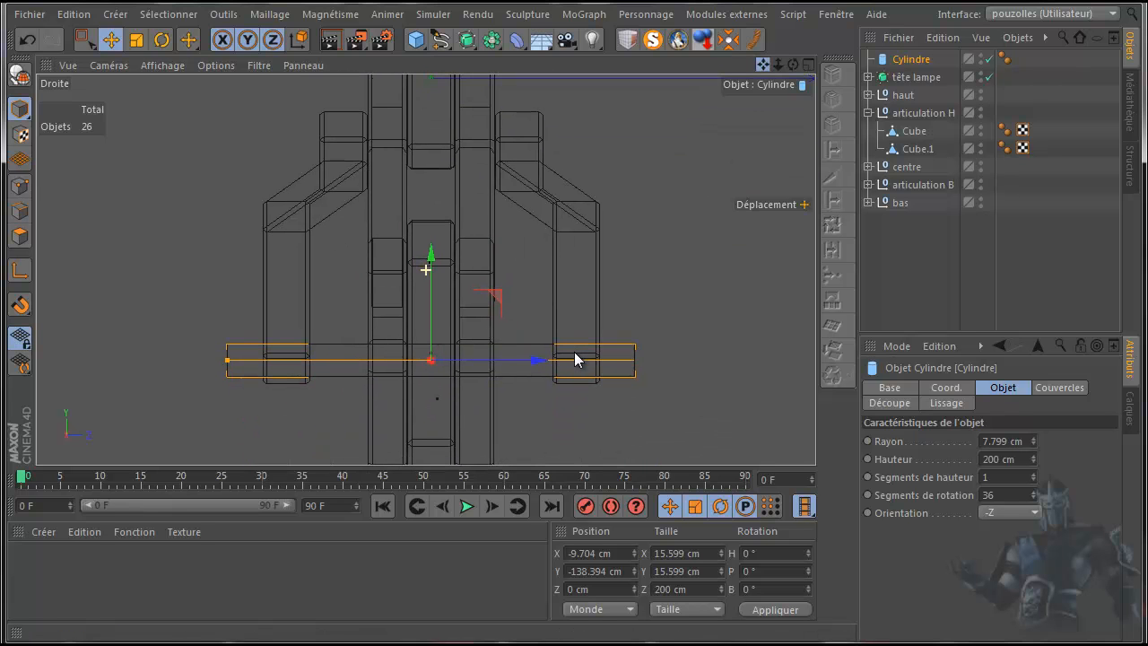
scroll(421, 417, "up", 2)
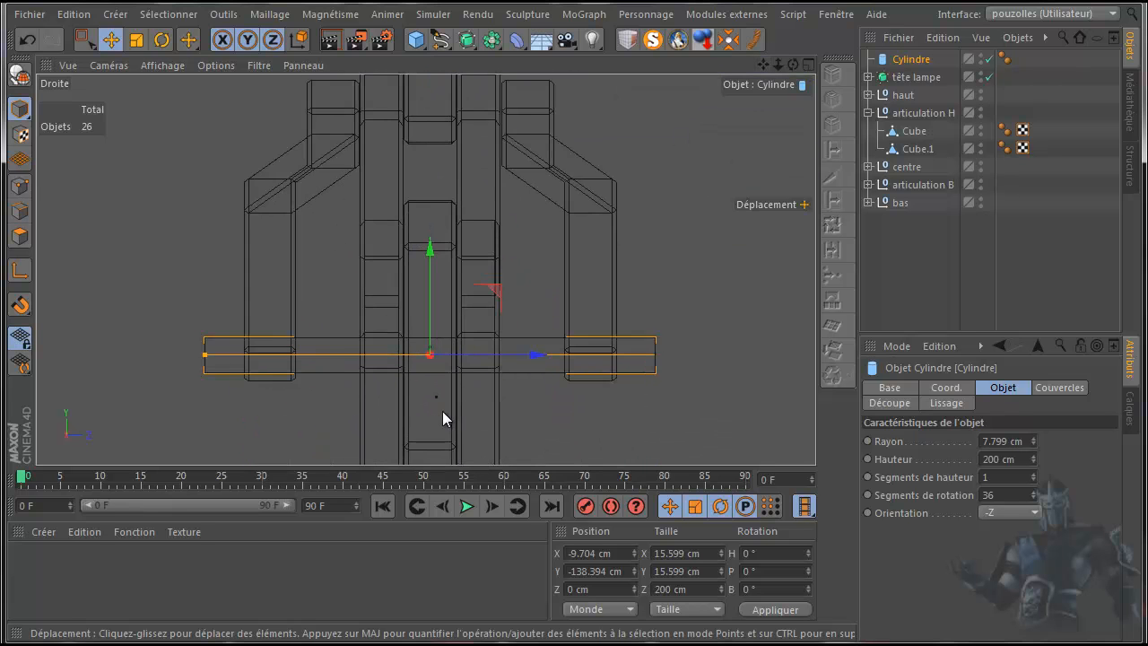
left_click_drag(206, 360, 230, 362)
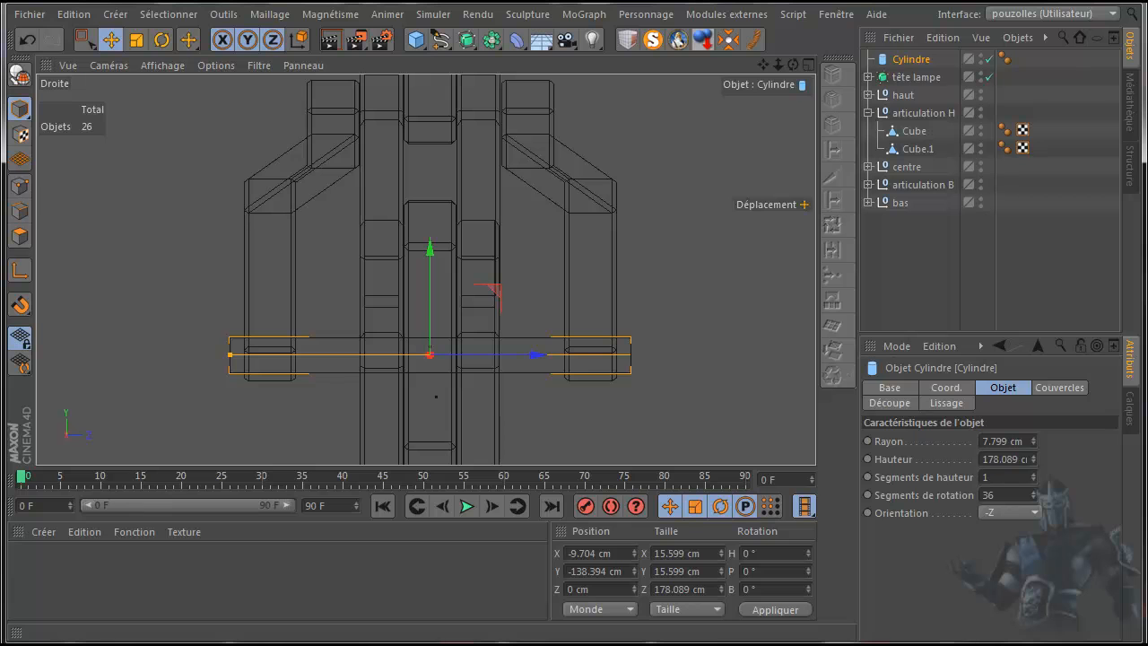
left_click(857, 643)
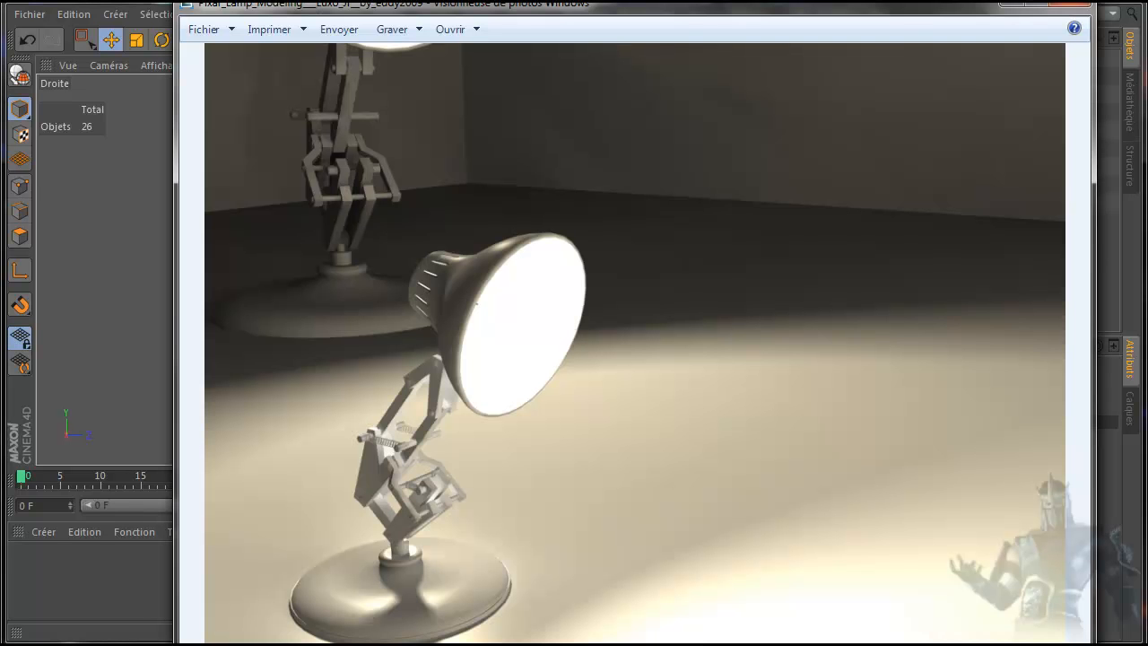
left_click(856, 643)
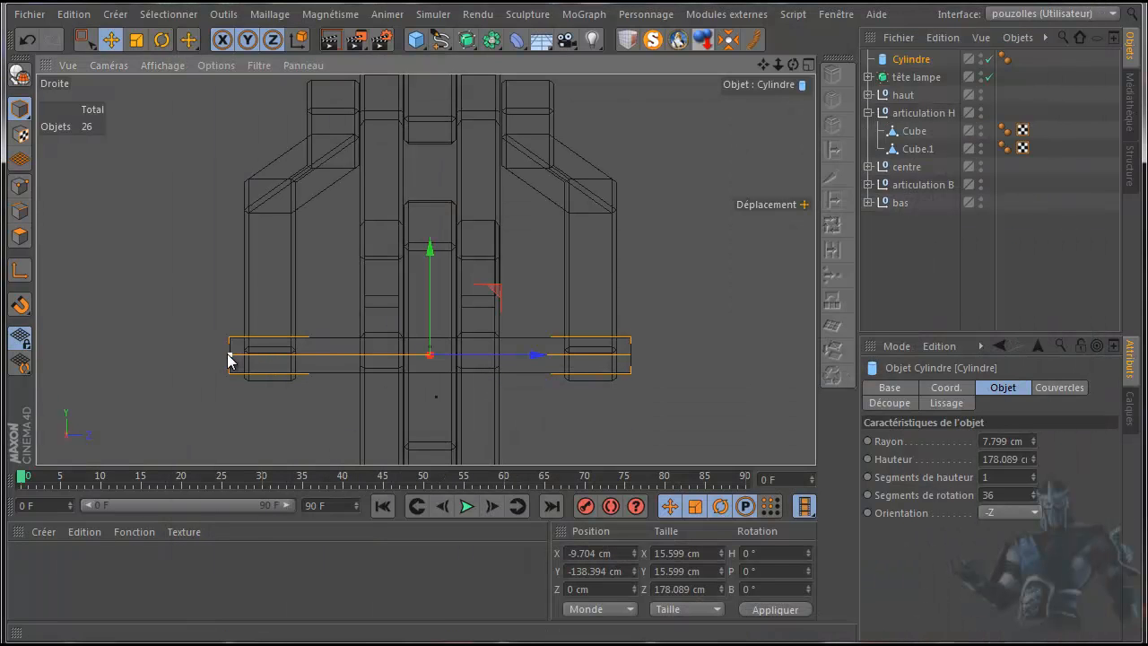
left_click_drag(230, 361, 239, 362)
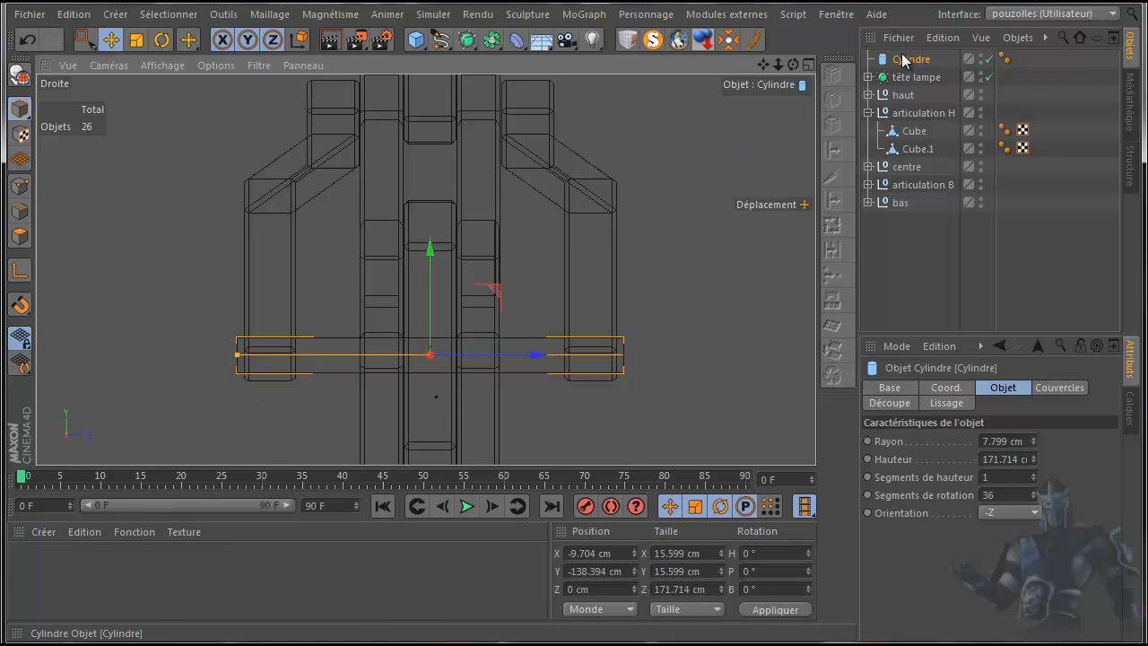
left_click(20, 75)
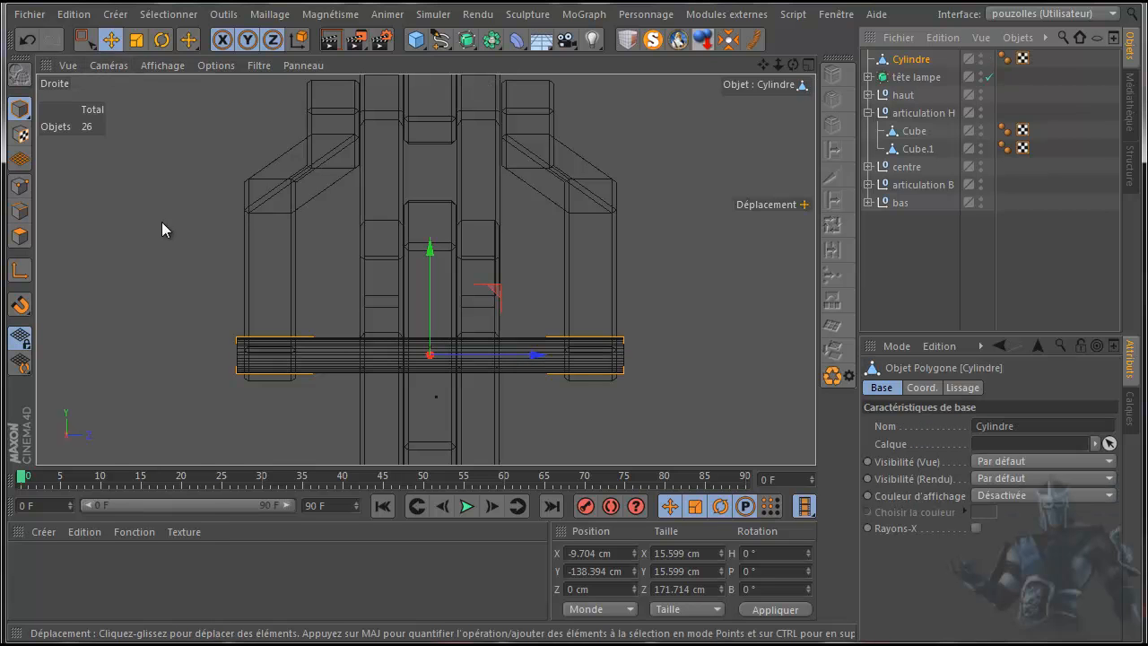
left_click(27, 39)
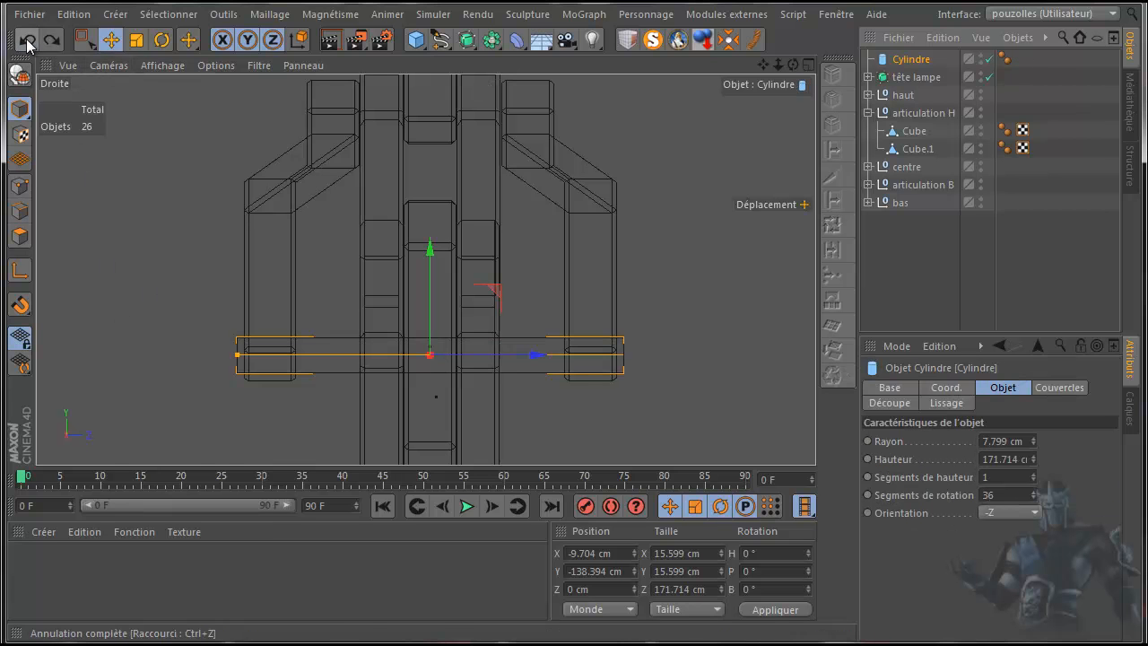
left_click(152, 65)
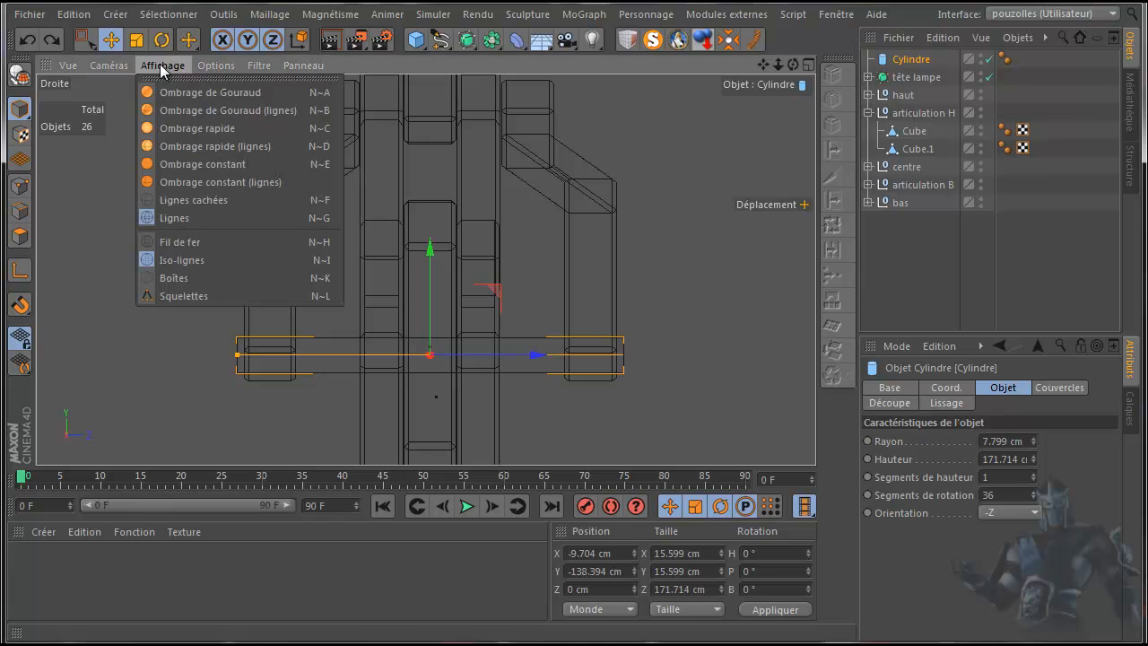
left_click(167, 109)
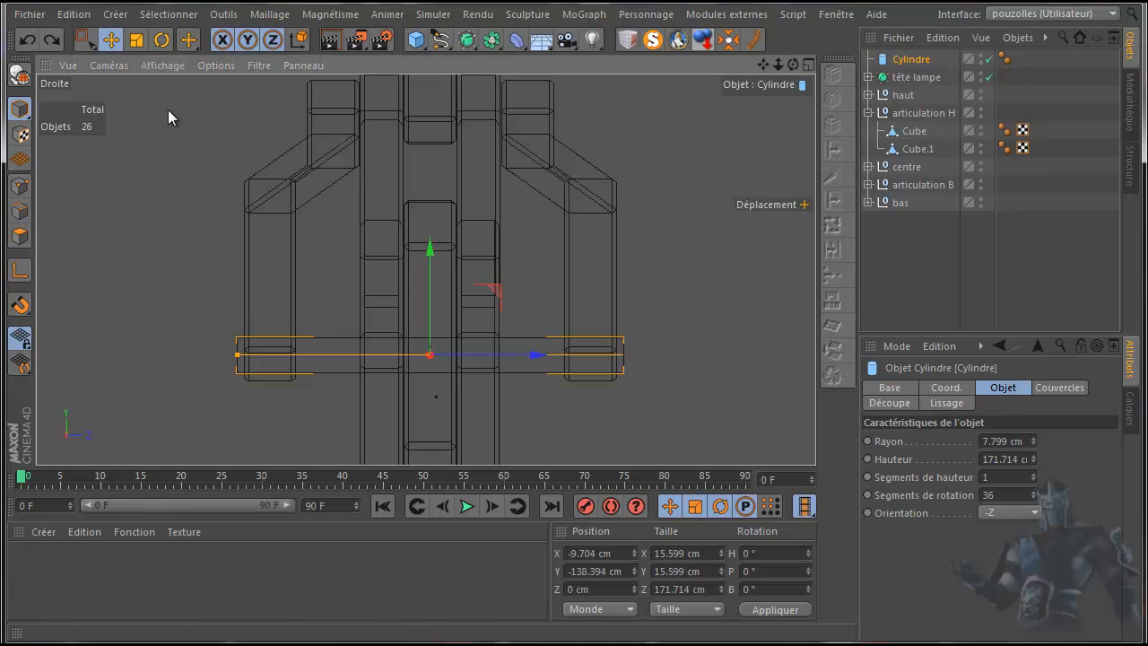
left_click(162, 65)
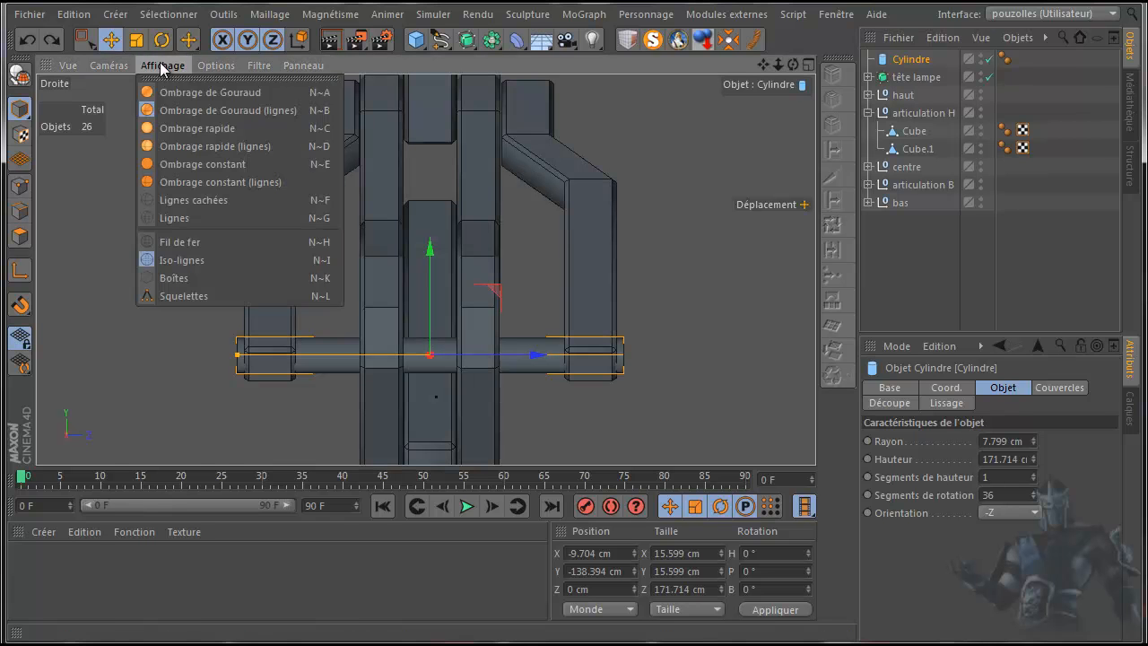
left_click(187, 220)
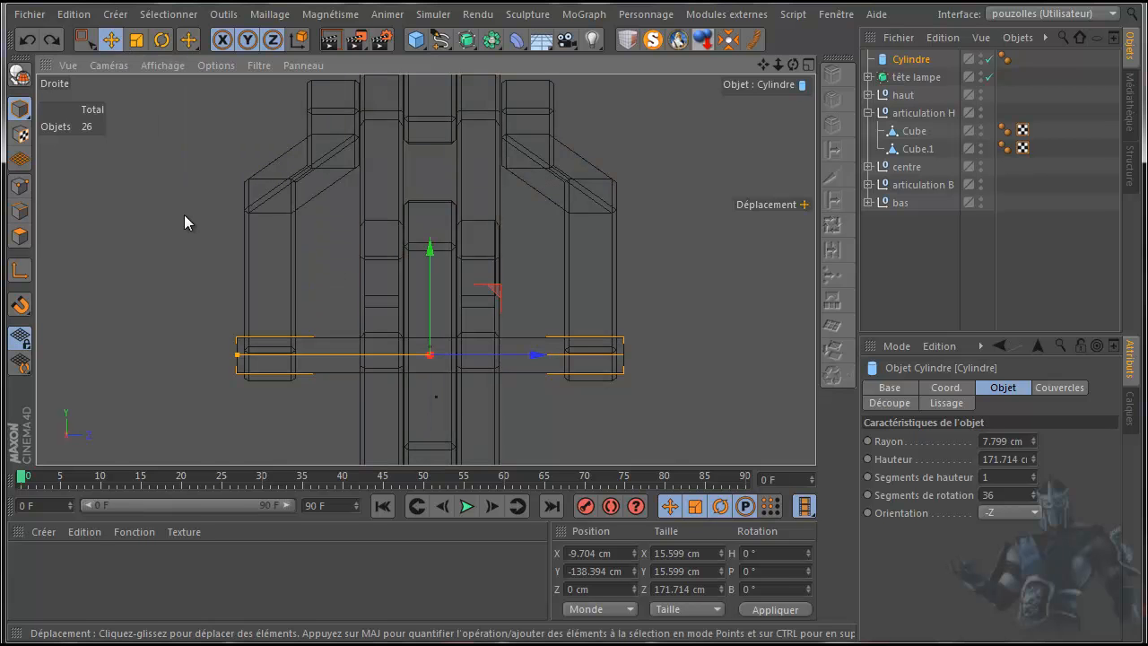
- Display the Droite view's objects as Fil de fer wireframe and set the cylinder's rotation segments to 16
left_click(163, 64)
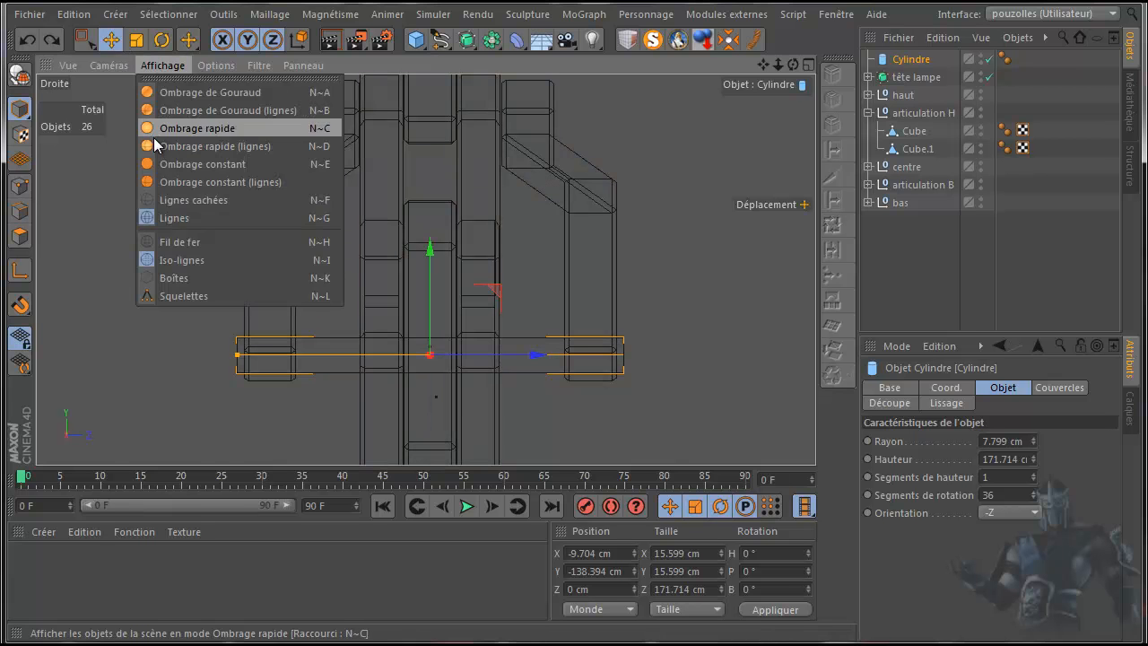
left_click(164, 237)
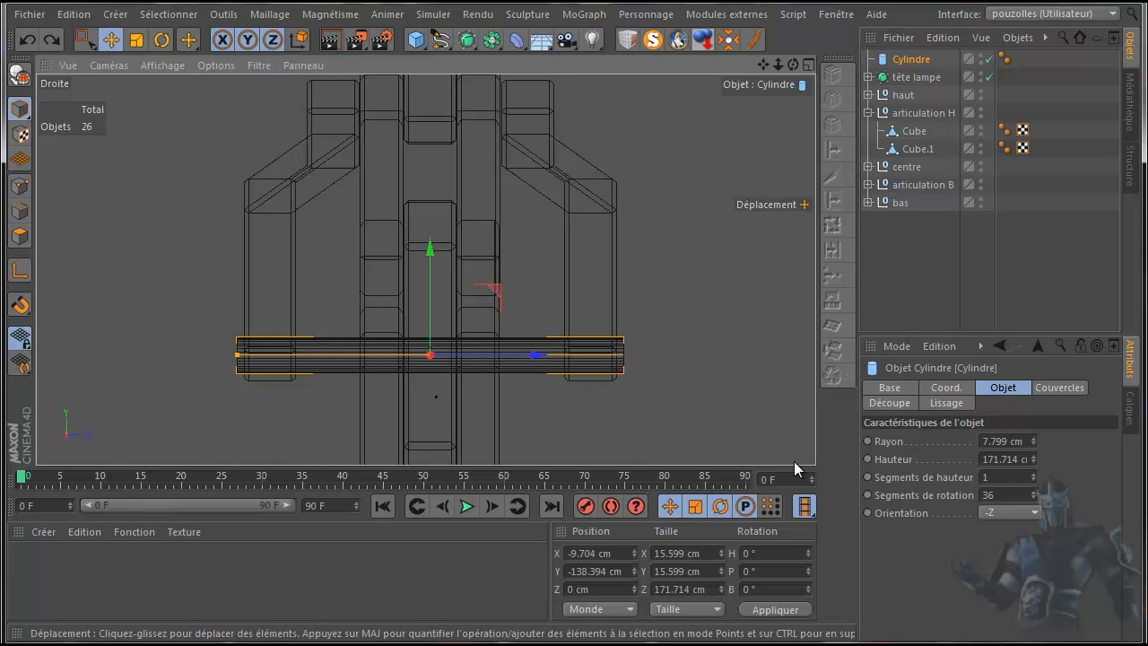
left_click_drag(1033, 499, 1030, 498)
left_click(1028, 500)
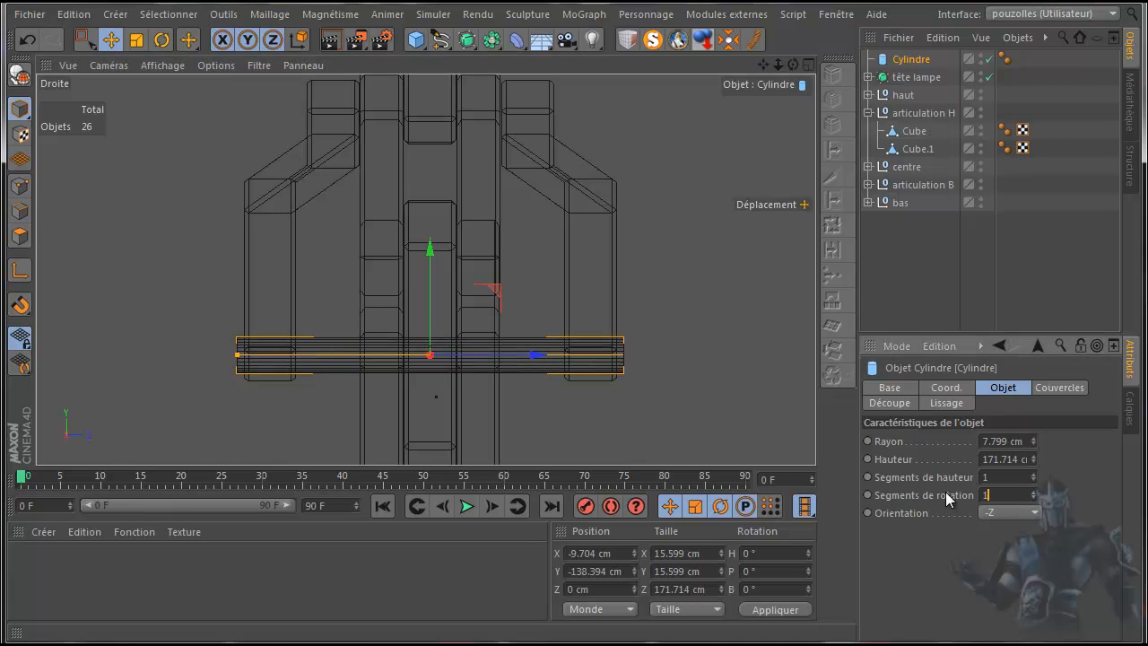
key("Return")
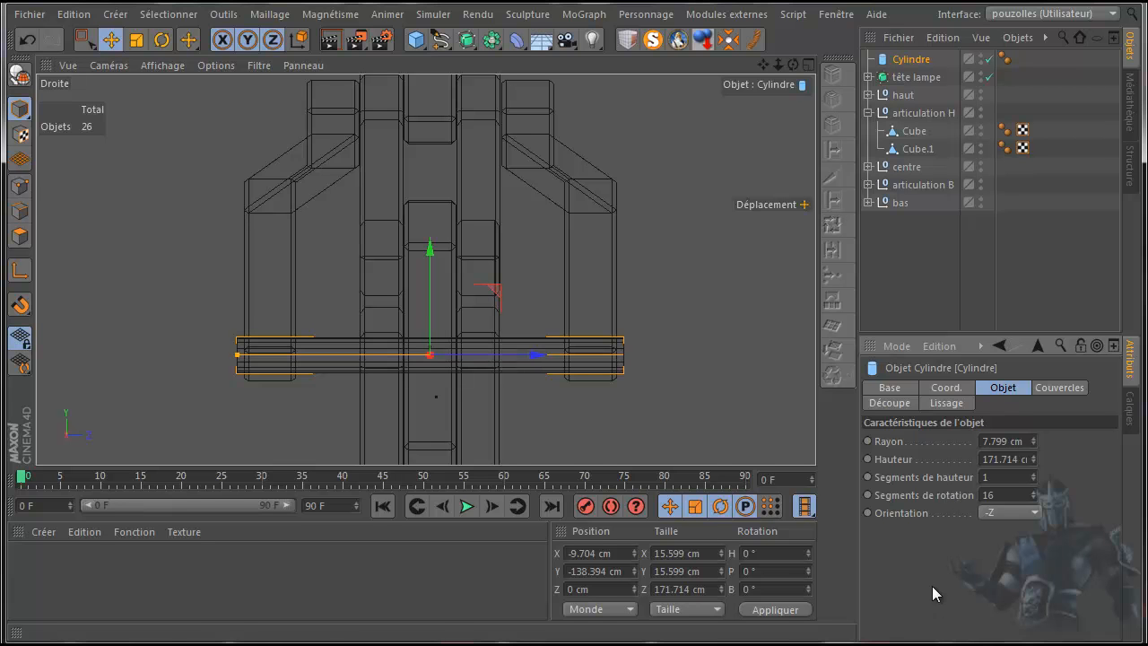
- Render the perspective view to check the smoothness of the cylinder through the lower joint
middle_click(163, 177)
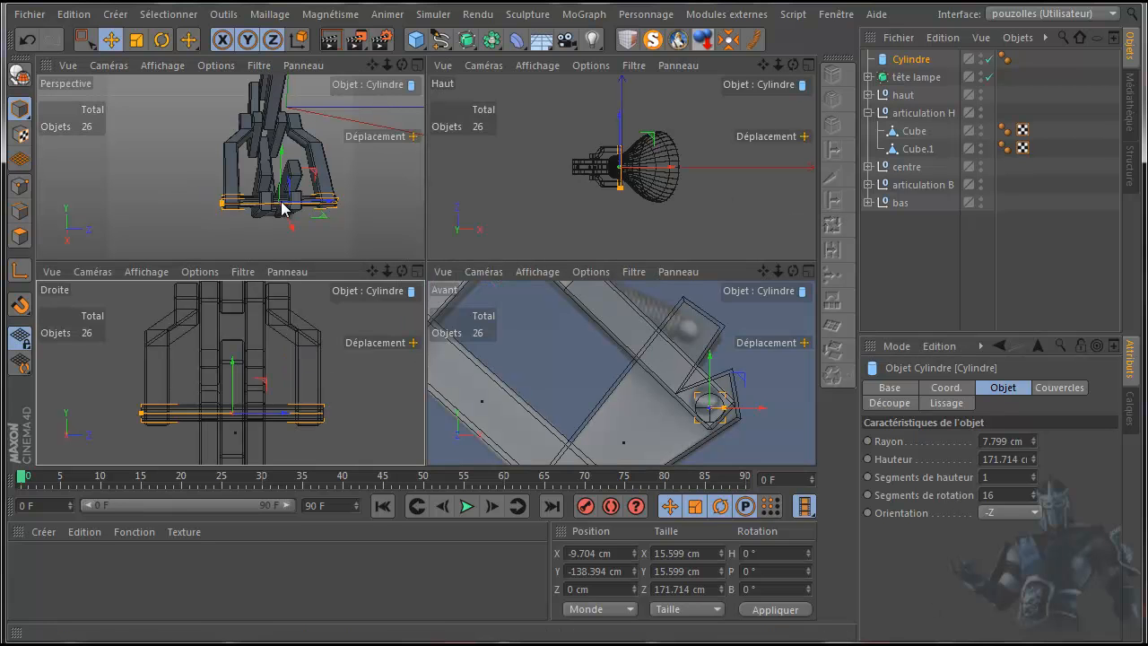
middle_click(376, 176)
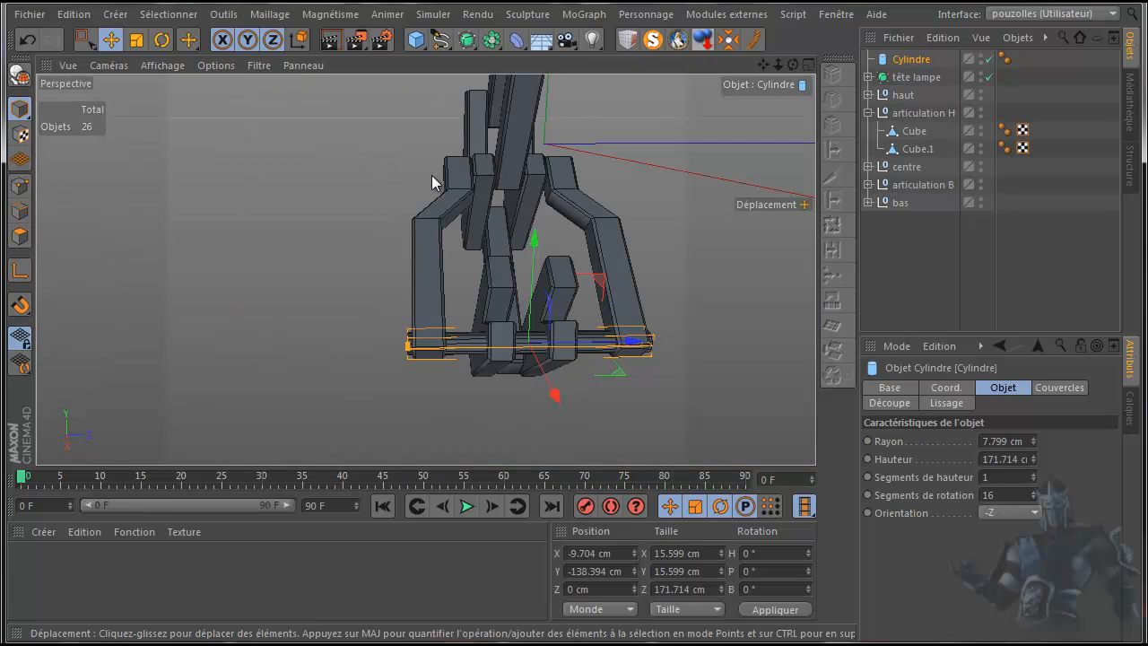
left_click(331, 39)
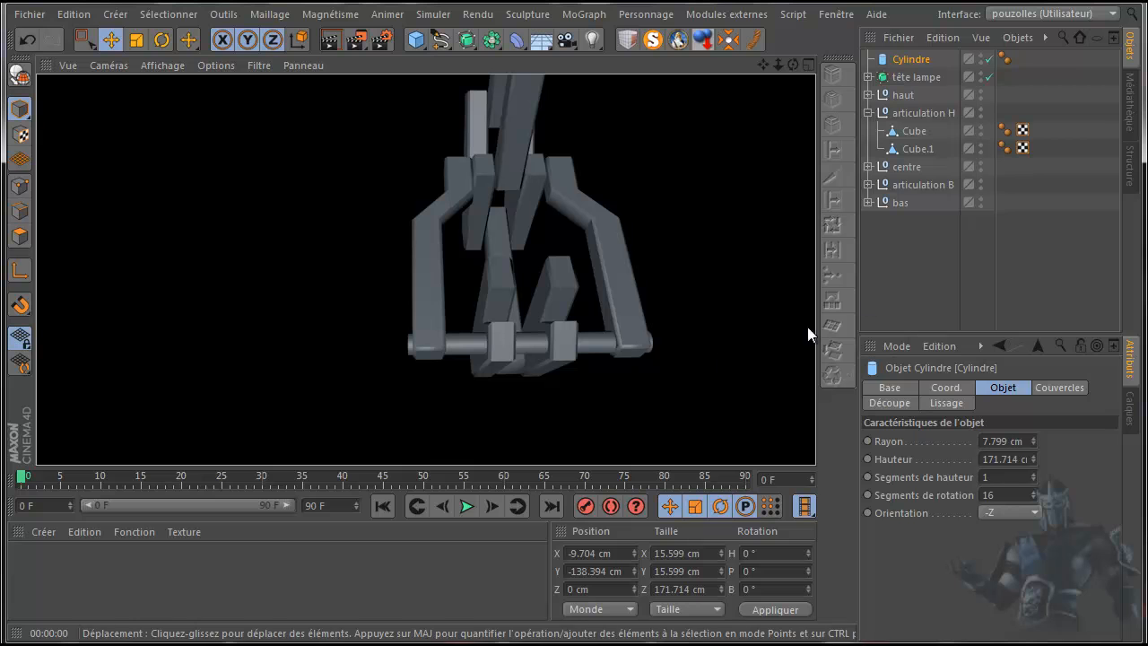
- Reduce the selected cylinder's rotation segments to 12
left_click(912, 61)
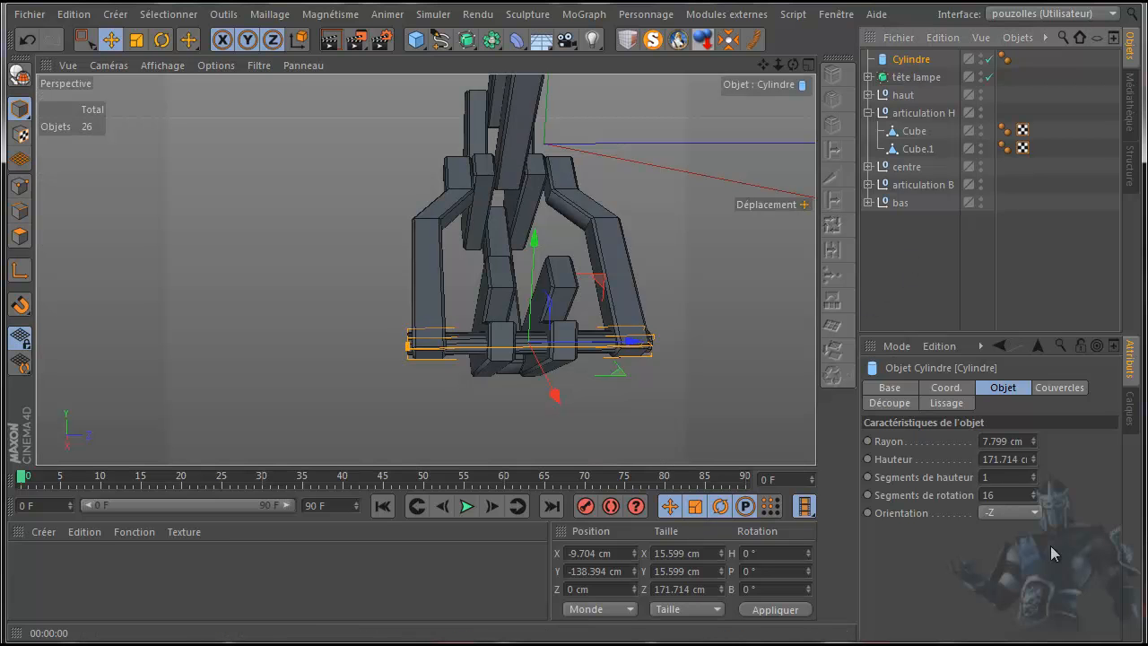
left_click(1033, 497)
left_click(1034, 498)
left_click(1033, 497)
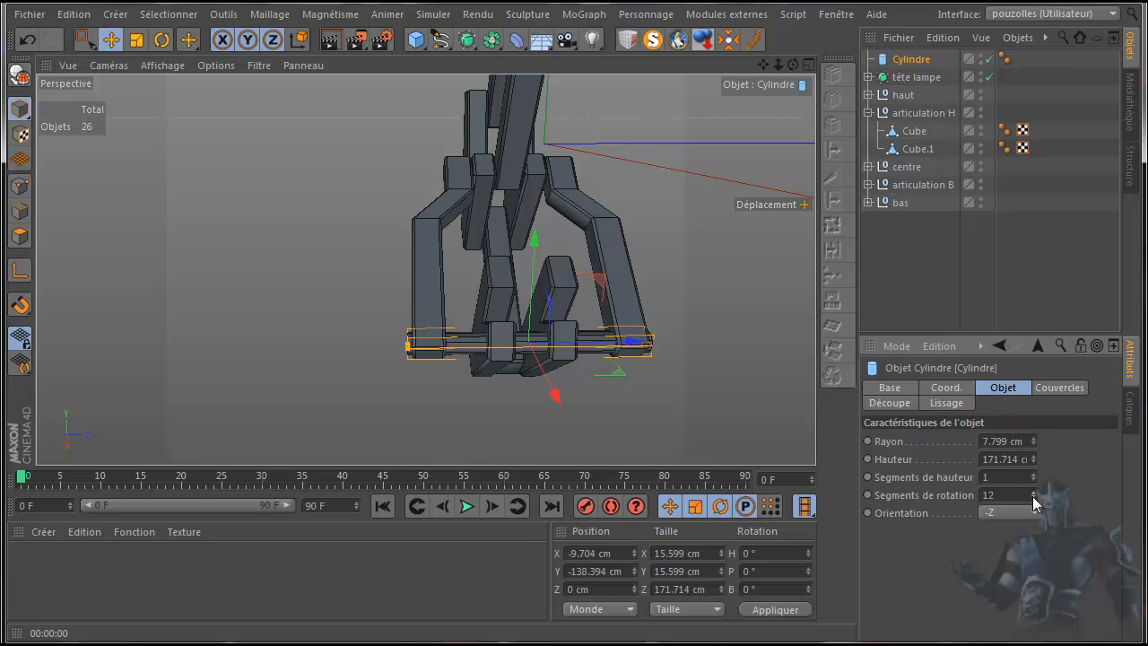
- Render the perspective view again and examine the cylinder's fit through the arms and brackets from a closer angle
left_click(329, 40)
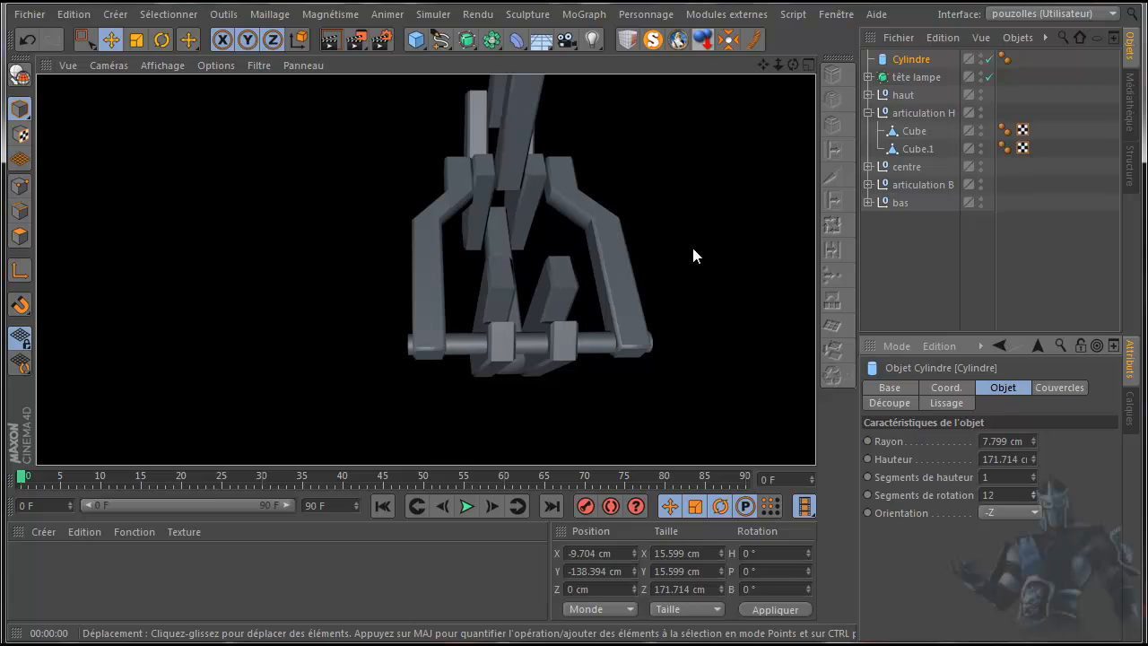
left_click(795, 65)
left_click_drag(576, 355, 606, 359)
scroll(510, 317, "up", 6)
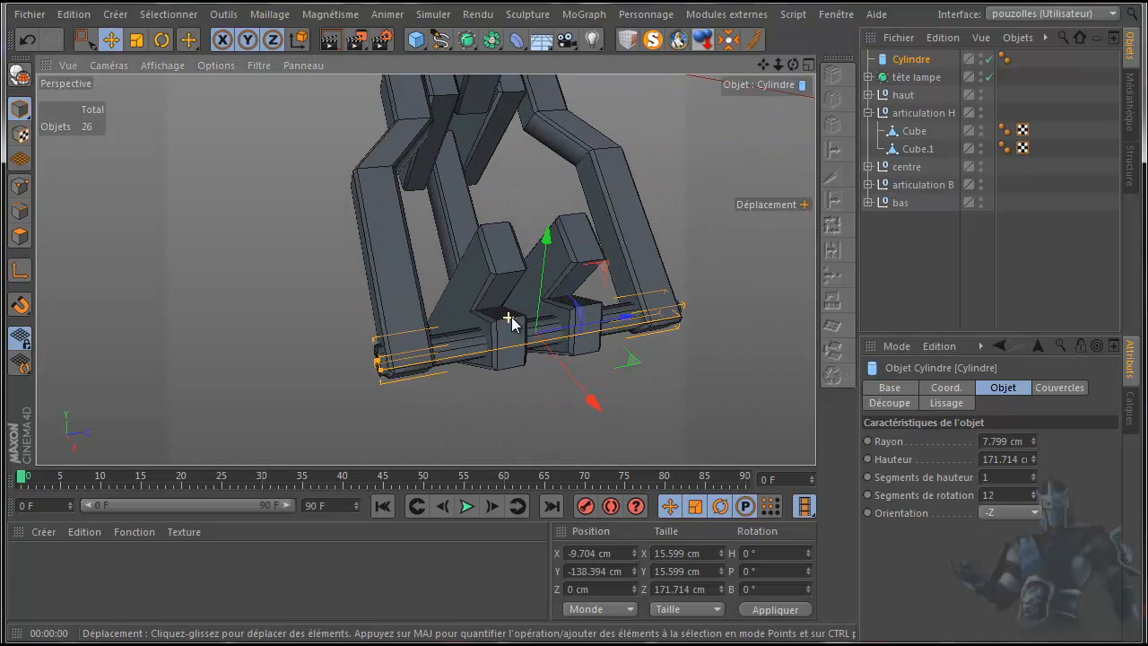
- Render the perspective view from the side and examine how the cylinder's end fits the arm up close
left_click(331, 43)
left_click_drag(793, 65, 574, 352)
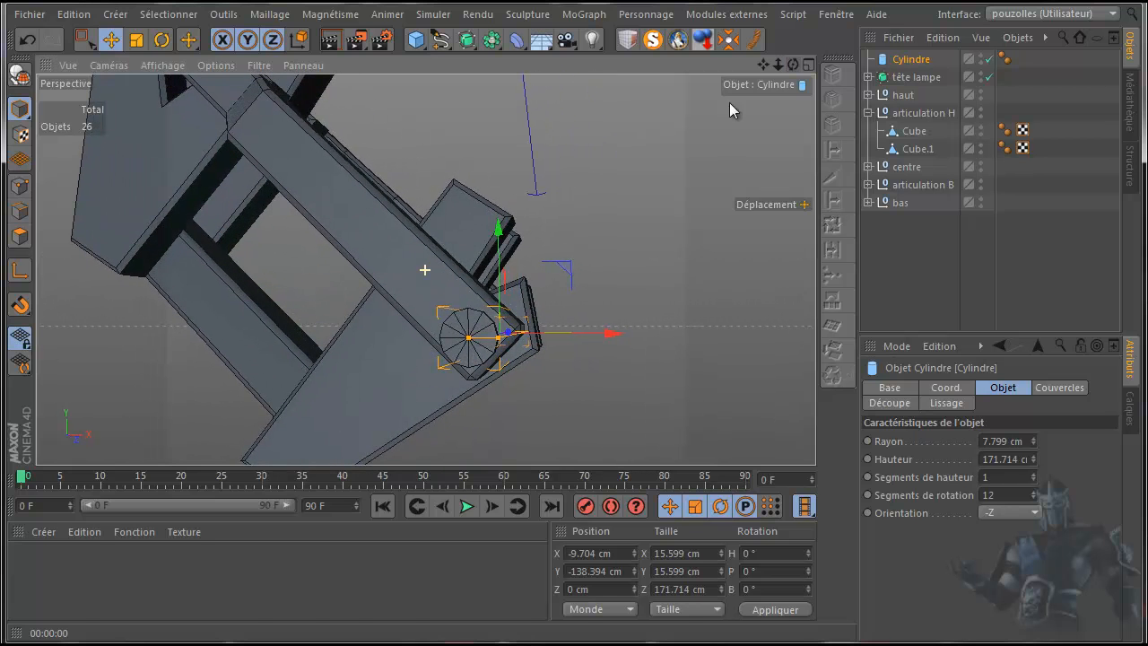
left_click(331, 39)
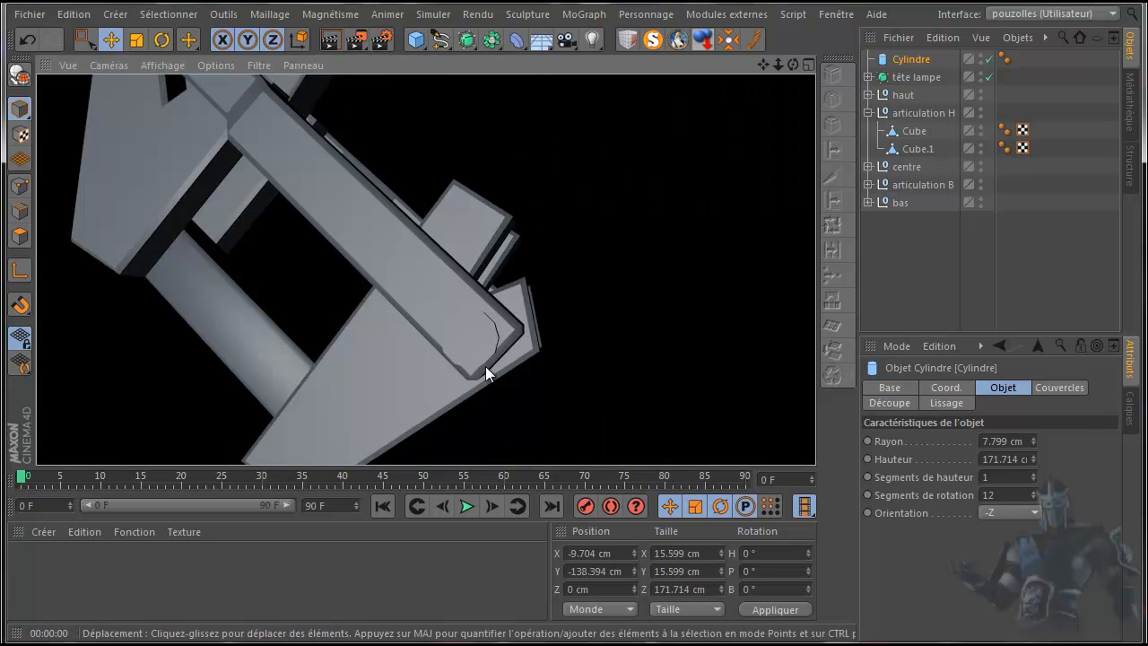
scroll(487, 360, "up", 3)
scroll(489, 366, "up", 4)
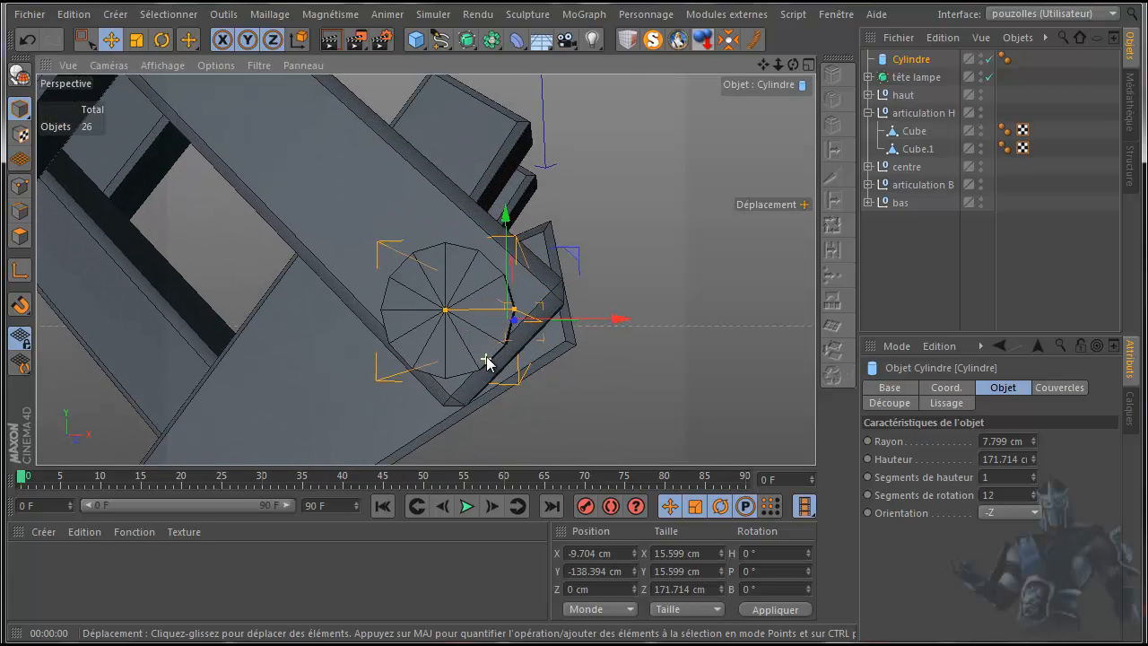
- Set the cylinder's rotation segments to 18 and render the view to check its roundness
left_click(1034, 493)
left_click(1034, 493)
left_click(1034, 494)
left_click(1034, 494)
left_click(1034, 493)
left_click(1034, 493)
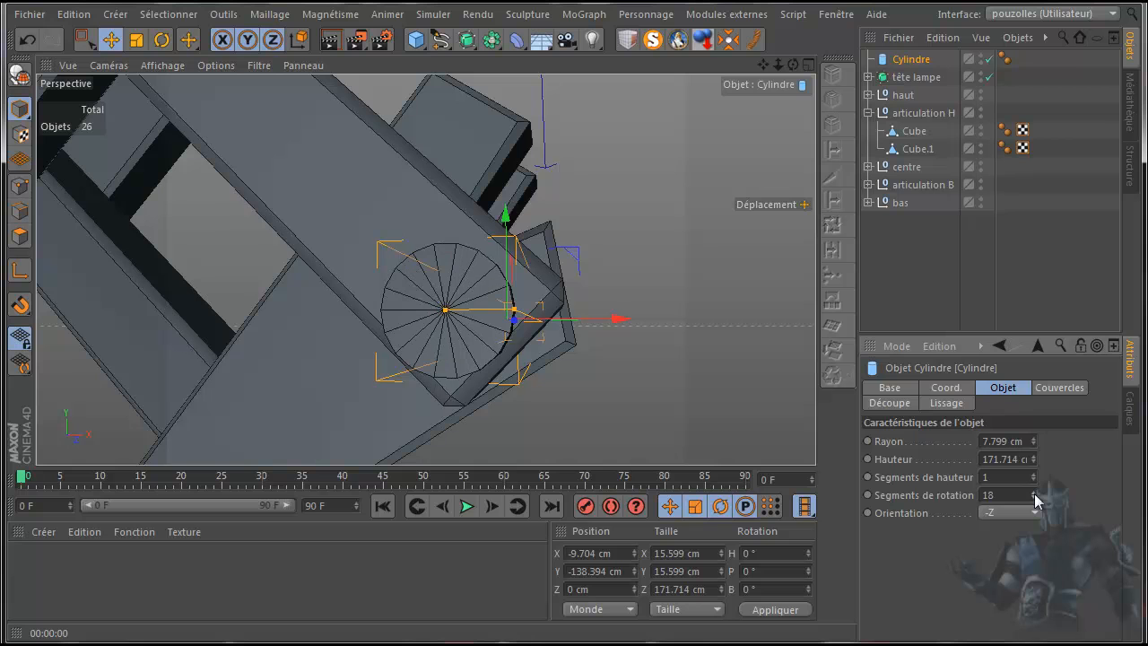
left_click(330, 39)
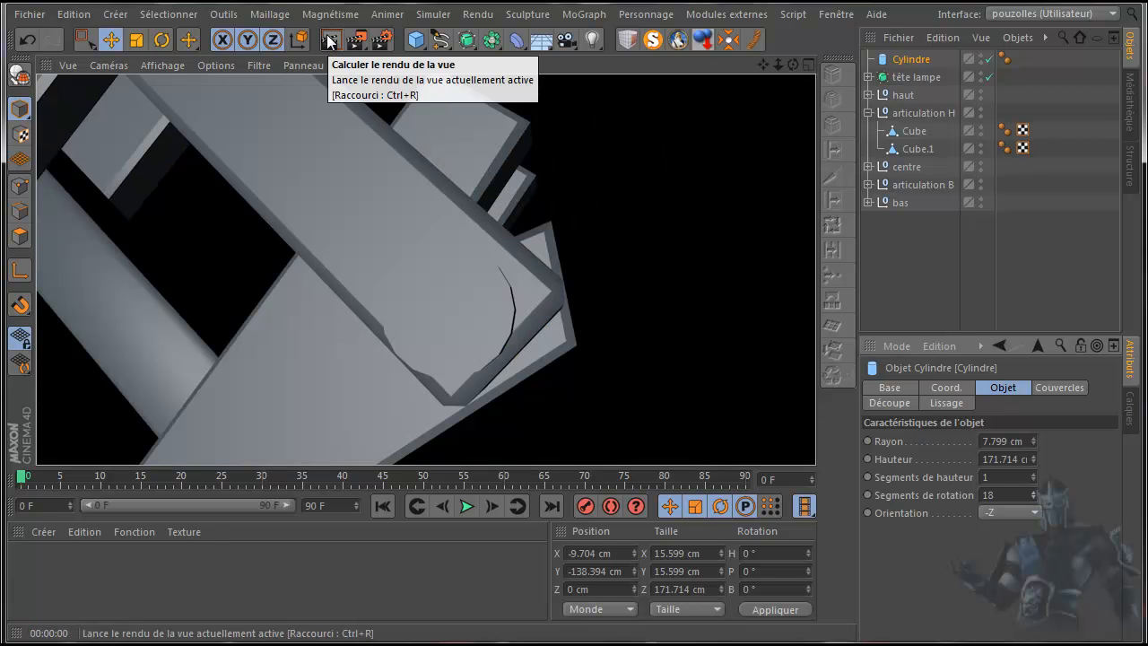
- Render the lower arms and joint from farther away to judge the cylinder at a distance
scroll(590, 383, "down", 8)
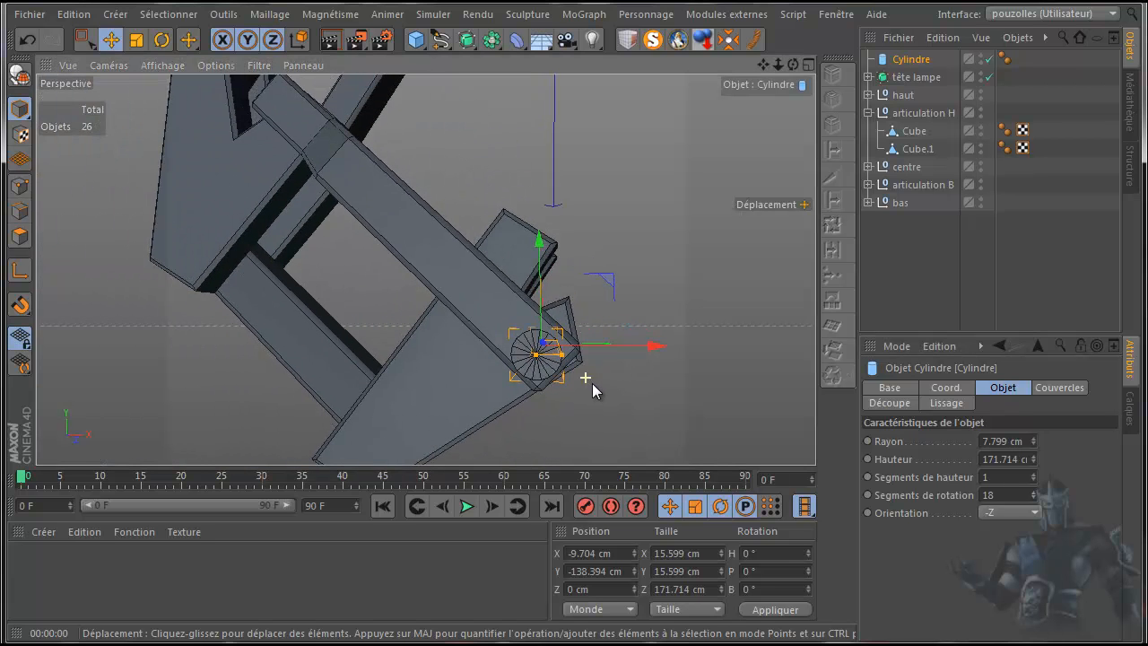
scroll(592, 383, "down", 8)
left_click_drag(593, 387, 572, 395, "alt")
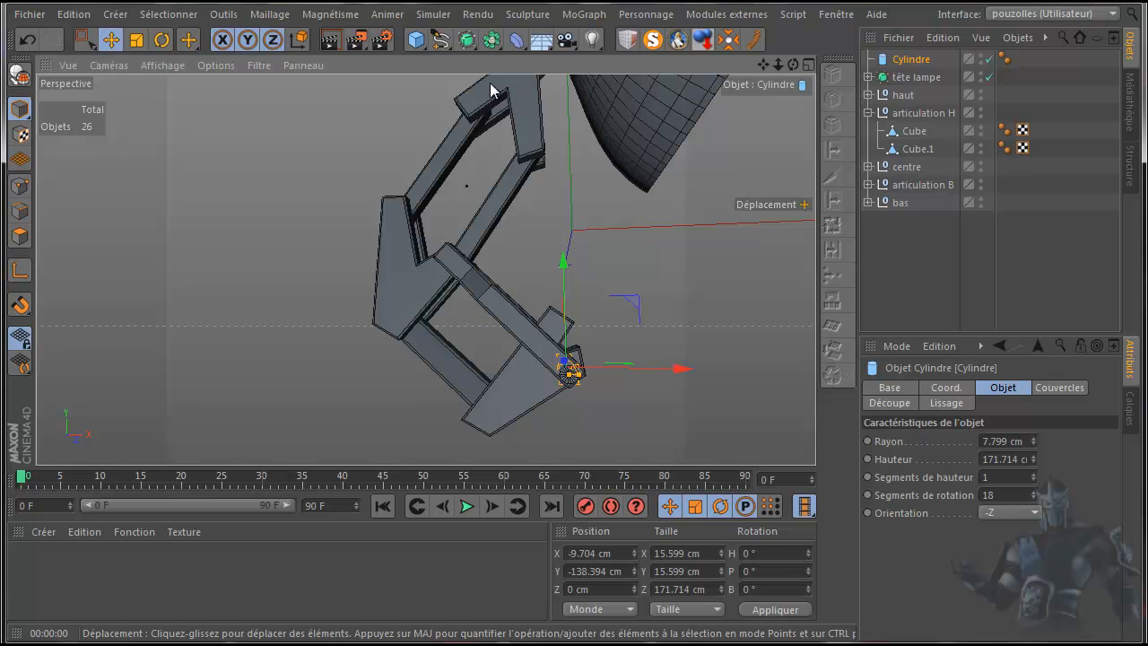
left_click(325, 42)
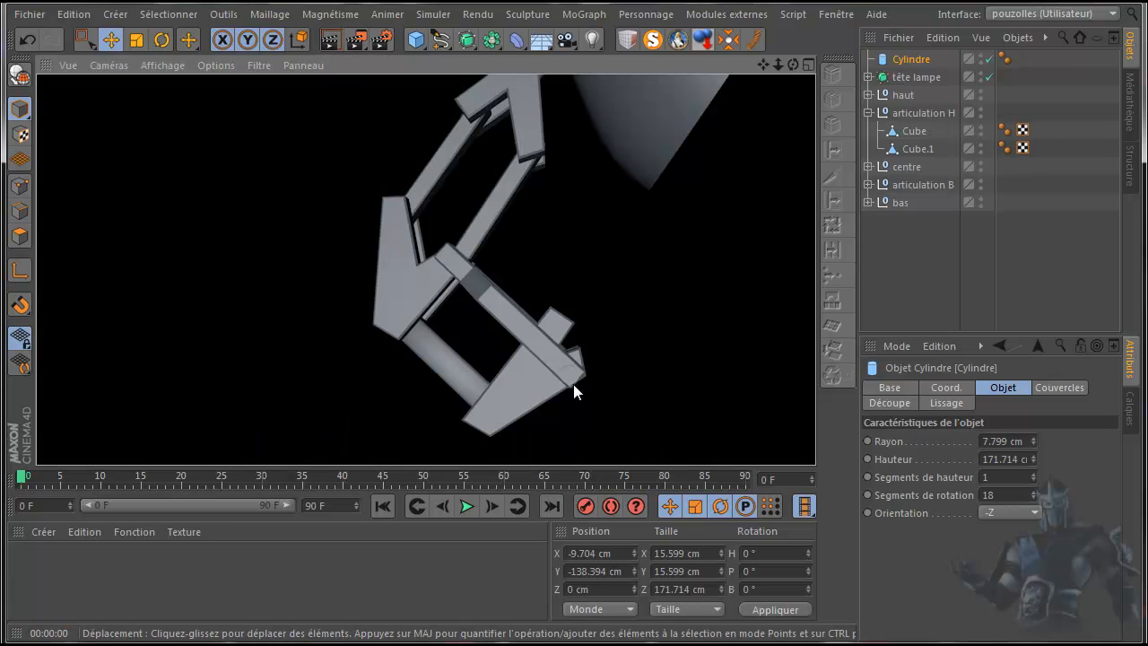
- Raise the cylinder's rotation segments to 20 and render a close view of its end
scroll(573, 384, "up", 5)
scroll(575, 384, "up", 1)
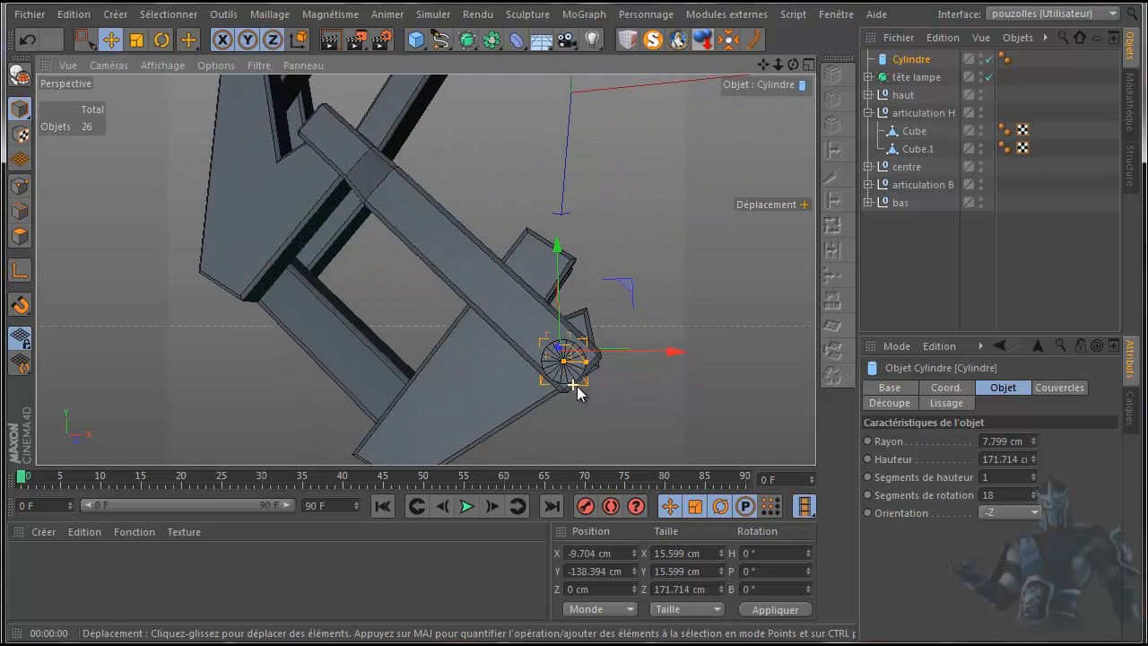
scroll(628, 387, "up", 3)
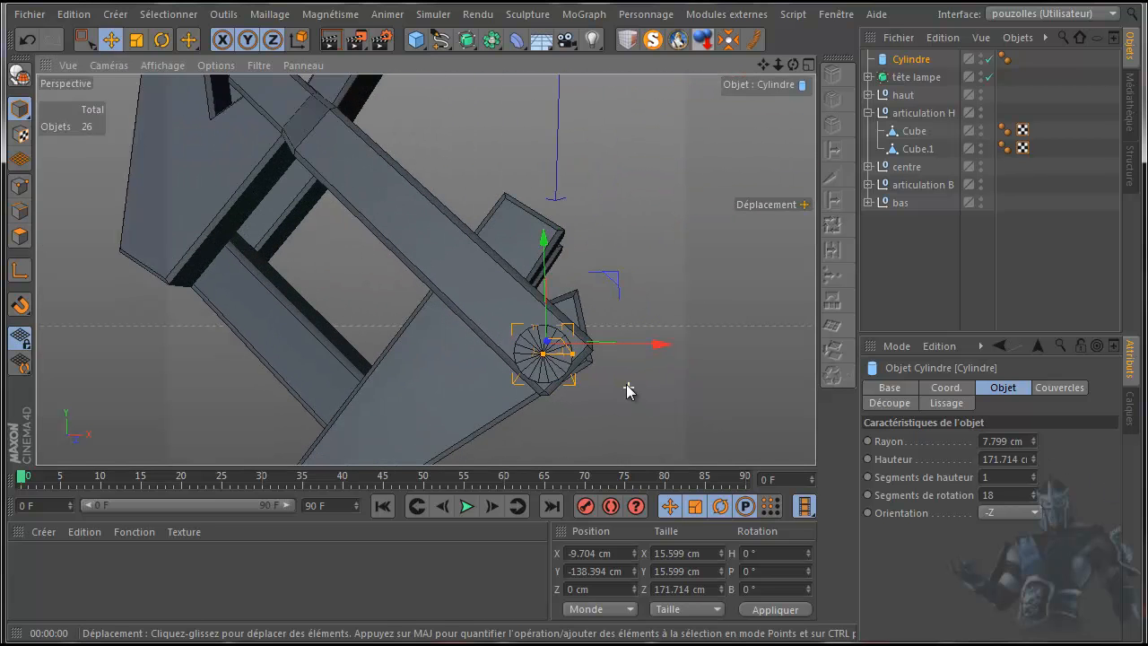
left_click(1034, 493)
left_click(1034, 492)
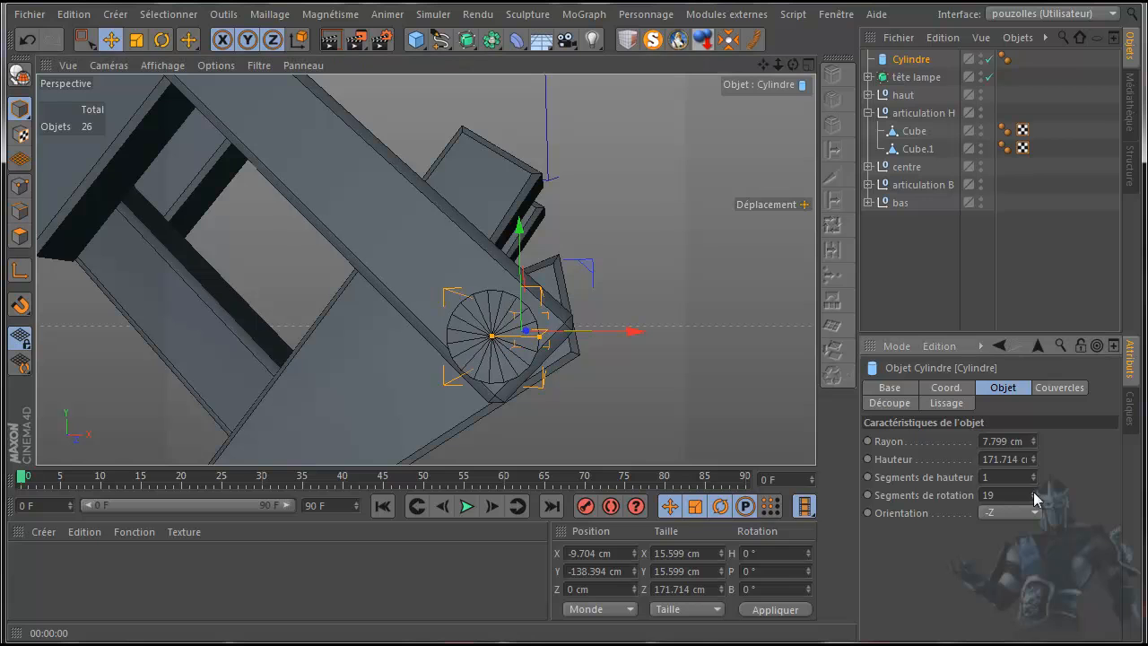
left_click(331, 43)
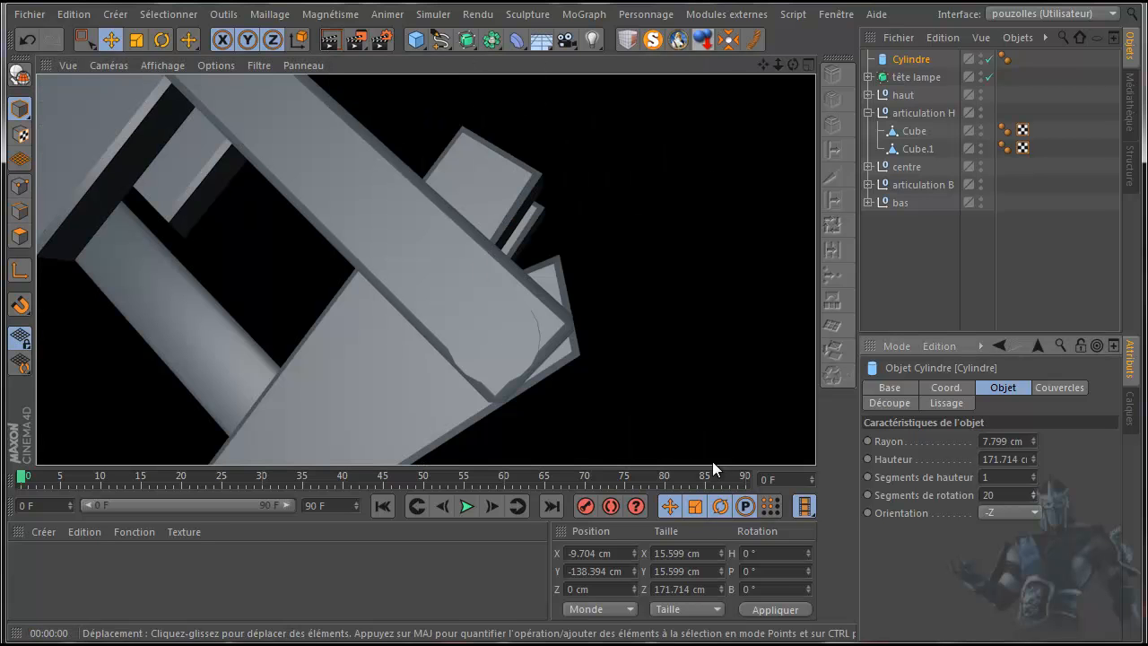
- Convert the cylinder to an editable polygon object and optimise its points
scroll(680, 301, "down", 2)
left_click_drag(679, 326, 720, 175, "alt")
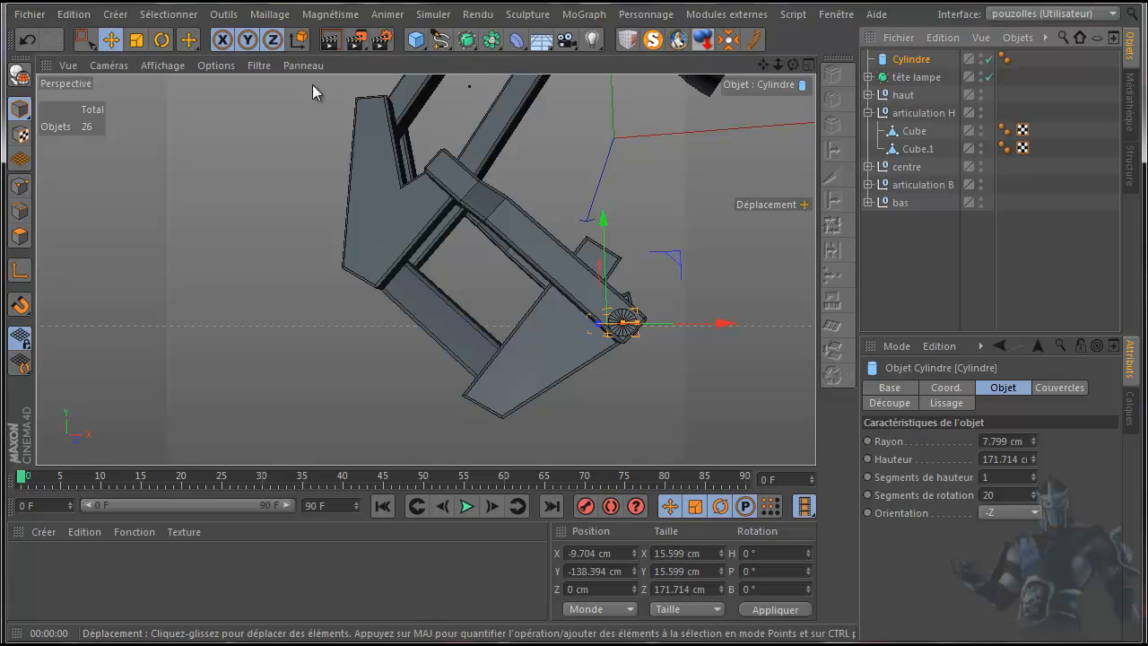
left_click(20, 77)
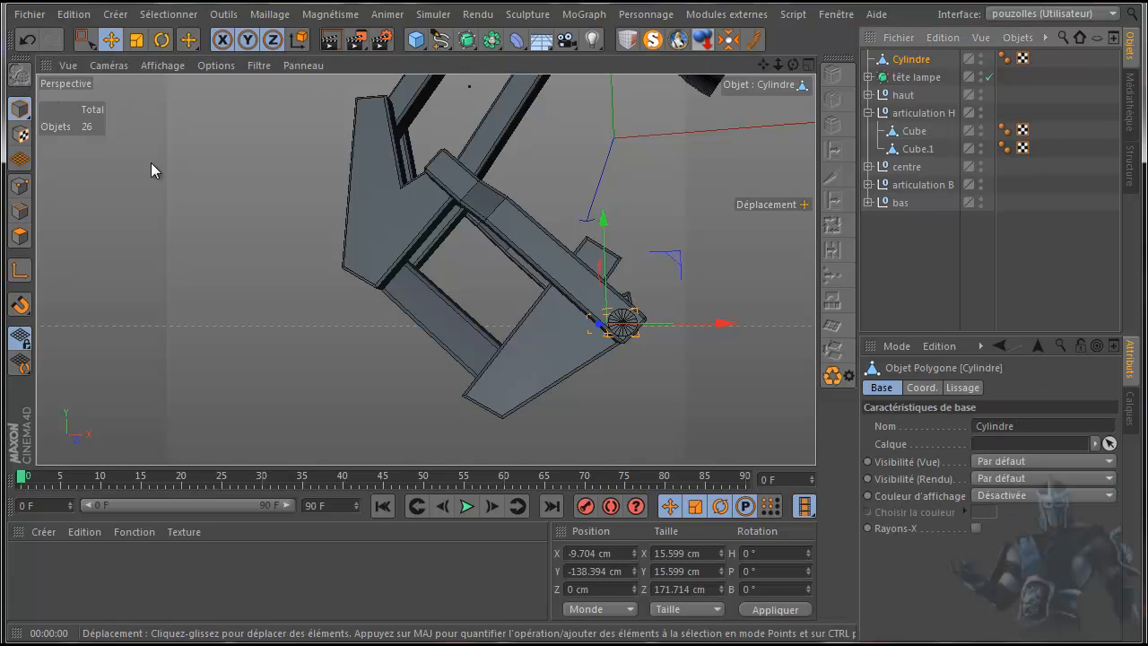
left_click(19, 186)
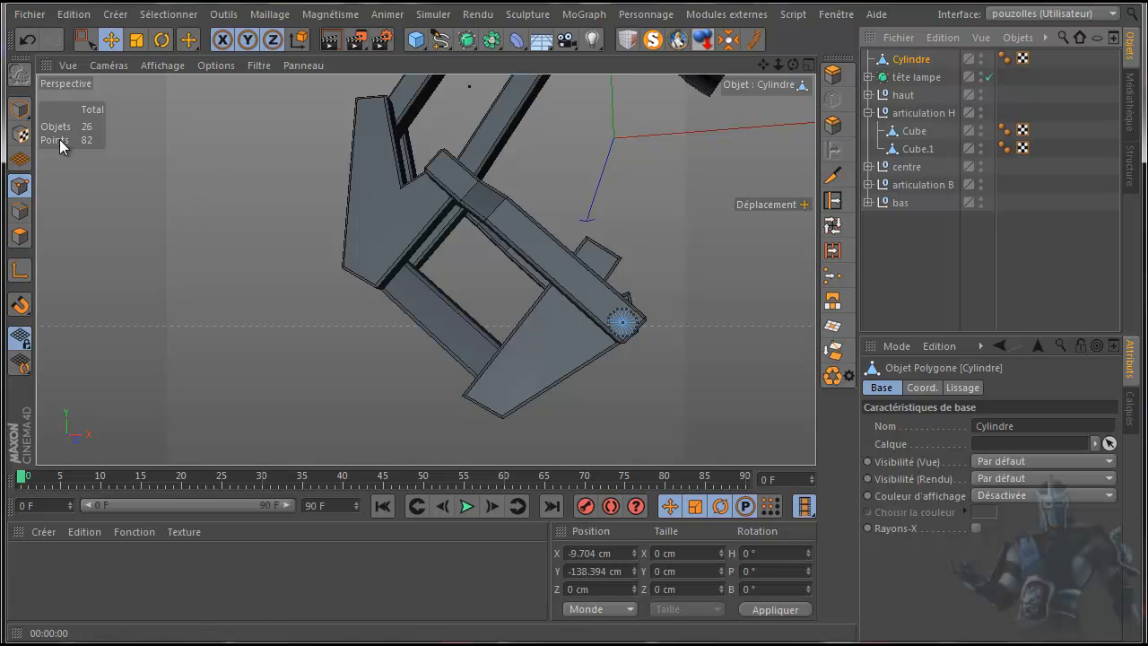
right_click(180, 151)
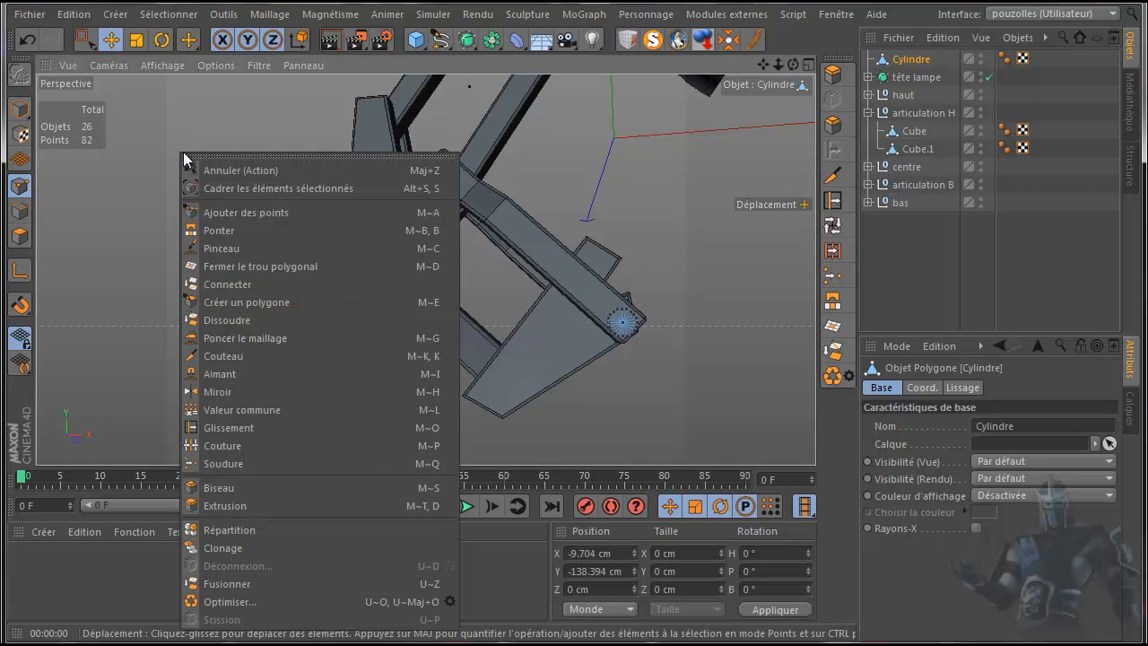
left_click(219, 602)
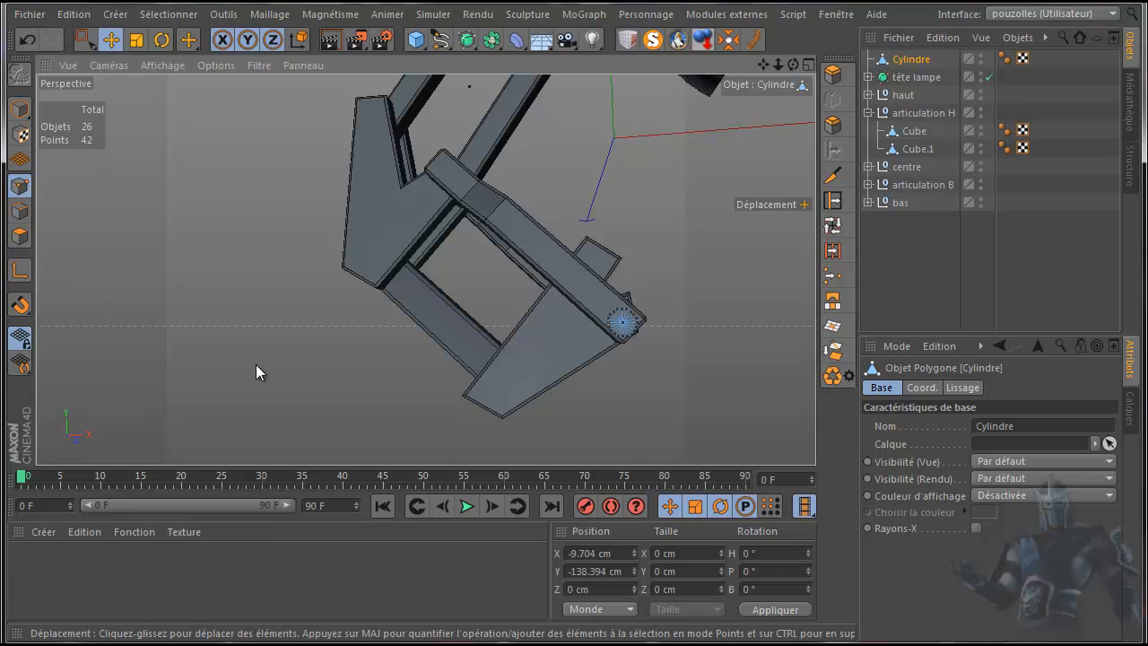
- Loop-select the circular edge around each of the cylinder's two ends
left_click(20, 214)
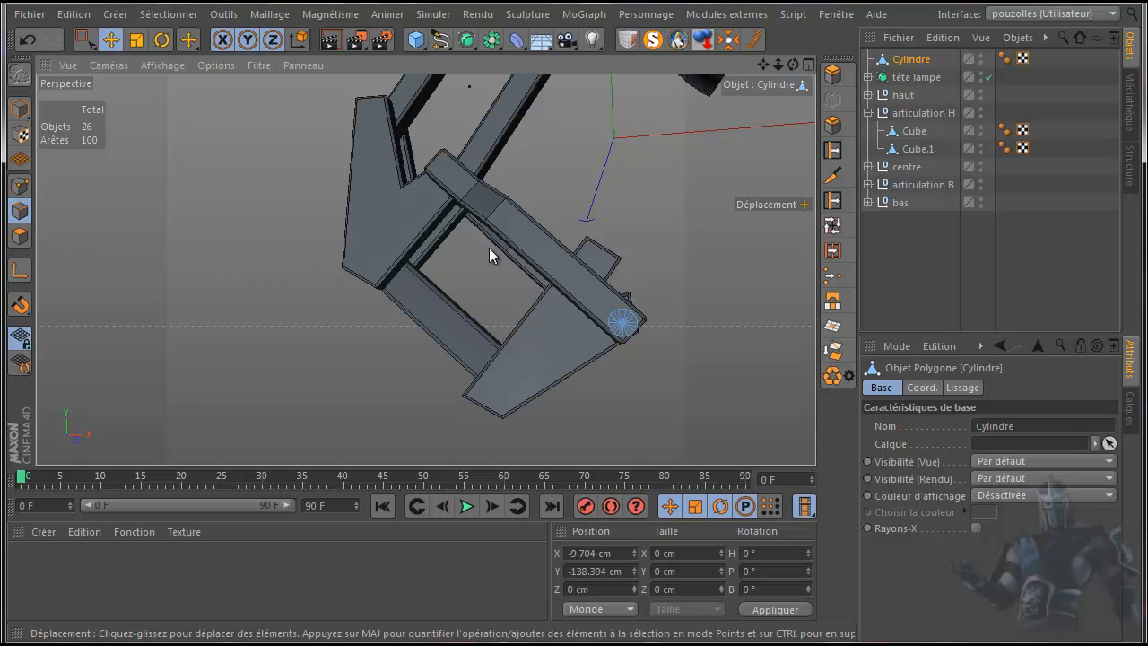
left_click(834, 229)
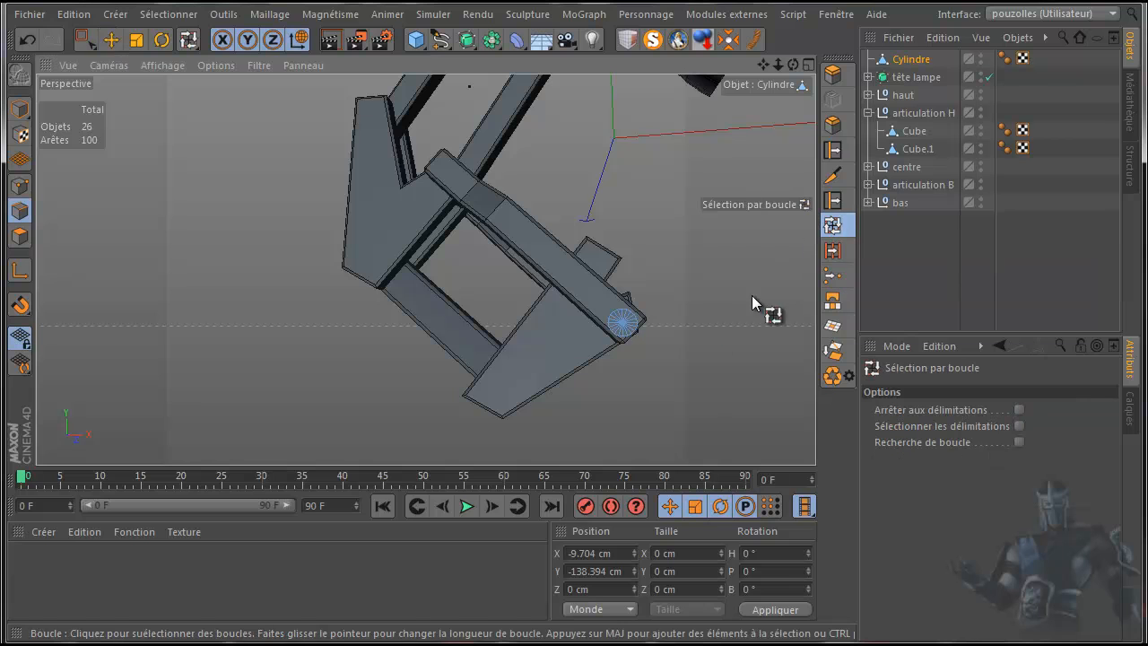
scroll(661, 350, "up", 4)
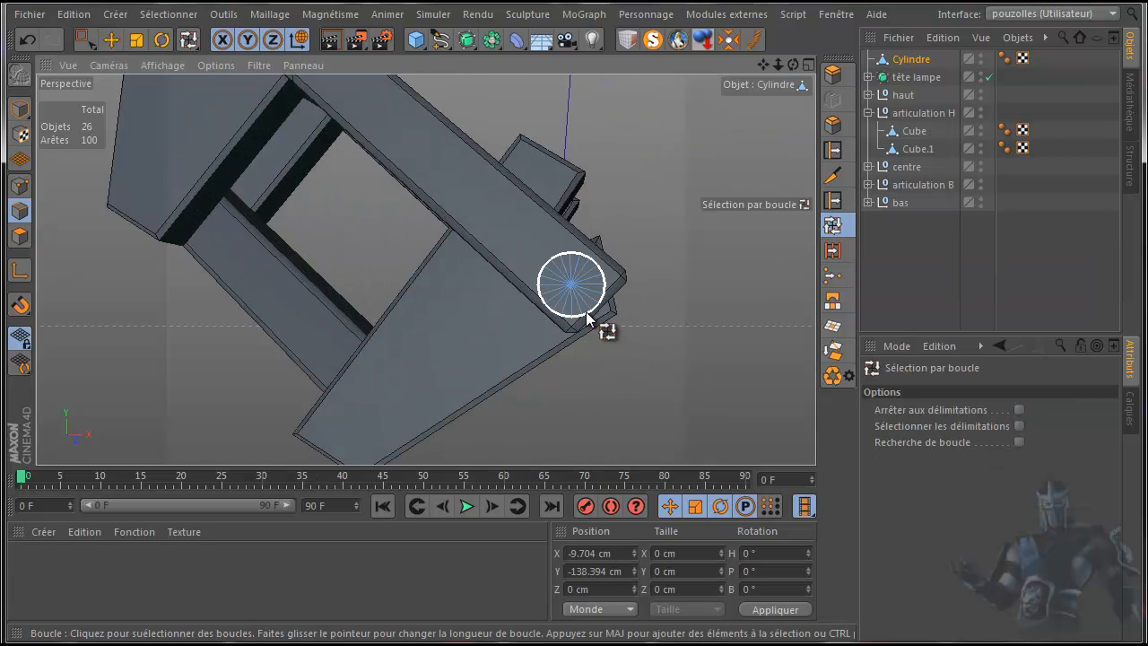
left_click(585, 311)
left_click_drag(793, 63, 563, 345)
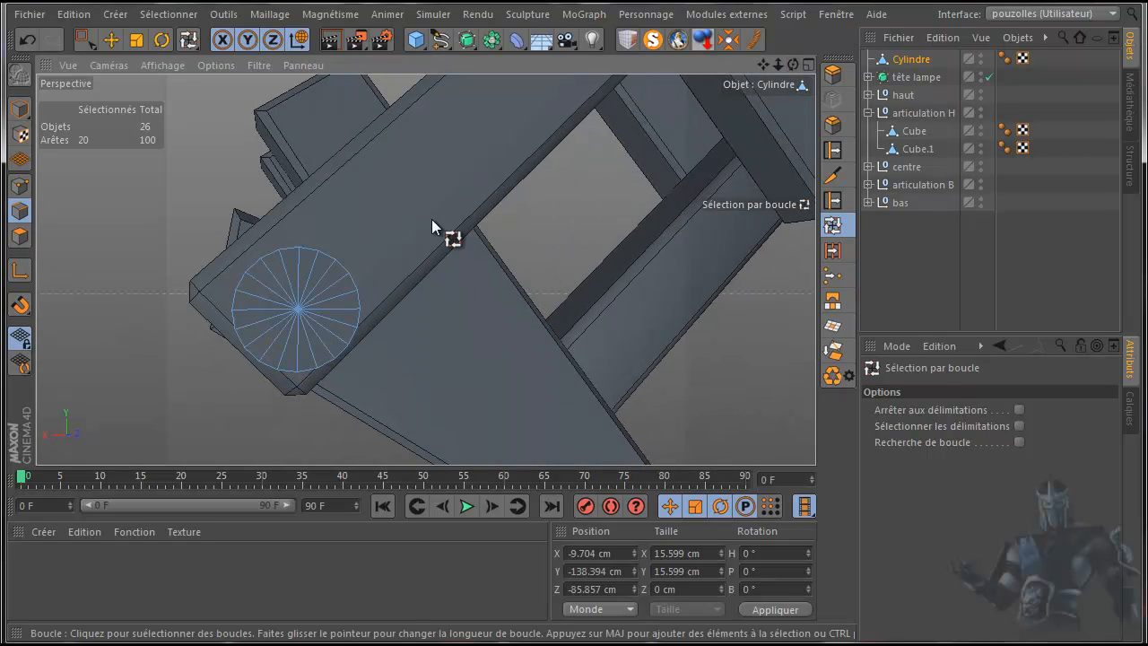
left_click(341, 267, "shift")
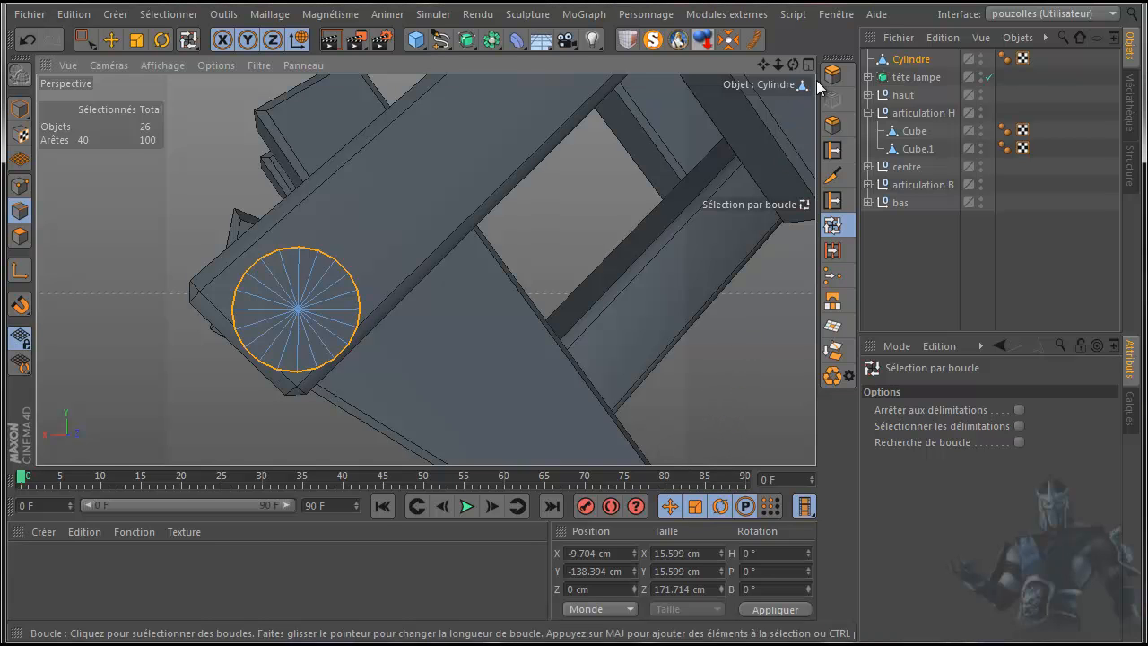
- Bevel the cylinder's two end edge loops with an offset of about 1.14 cm and 3 subdivisions
left_click(839, 124)
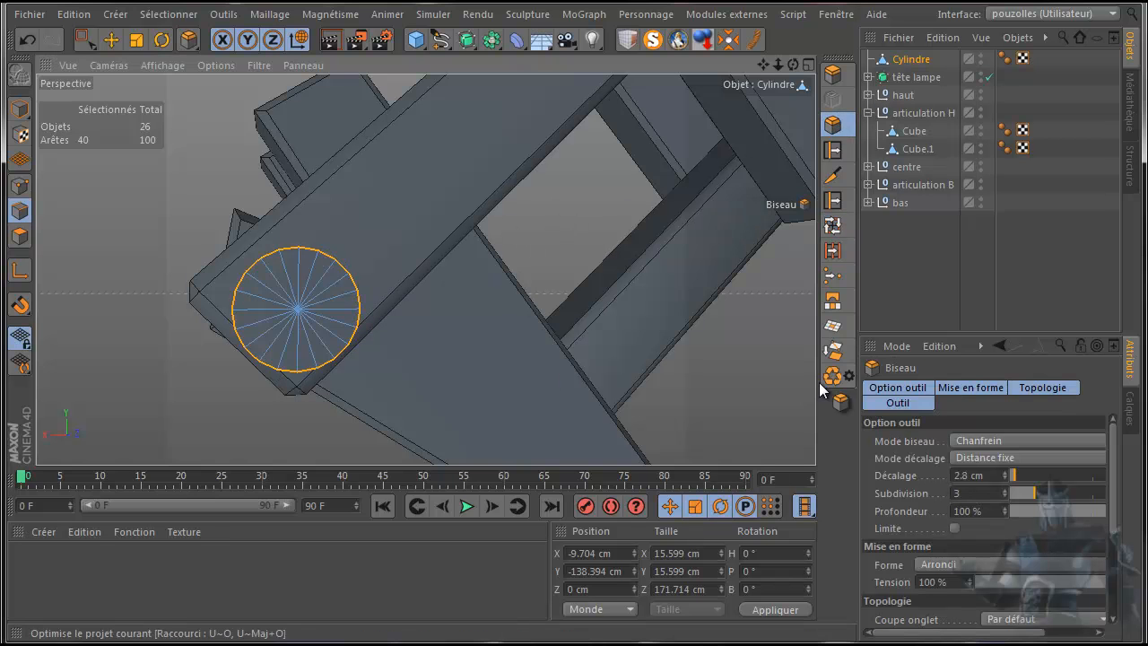
mouse_move(793, 63)
left_mouse_down()
mouse_move(574, 352)
mouse_move(608, 253)
left_mouse_up()
left_click_drag(540, 337, 575, 351)
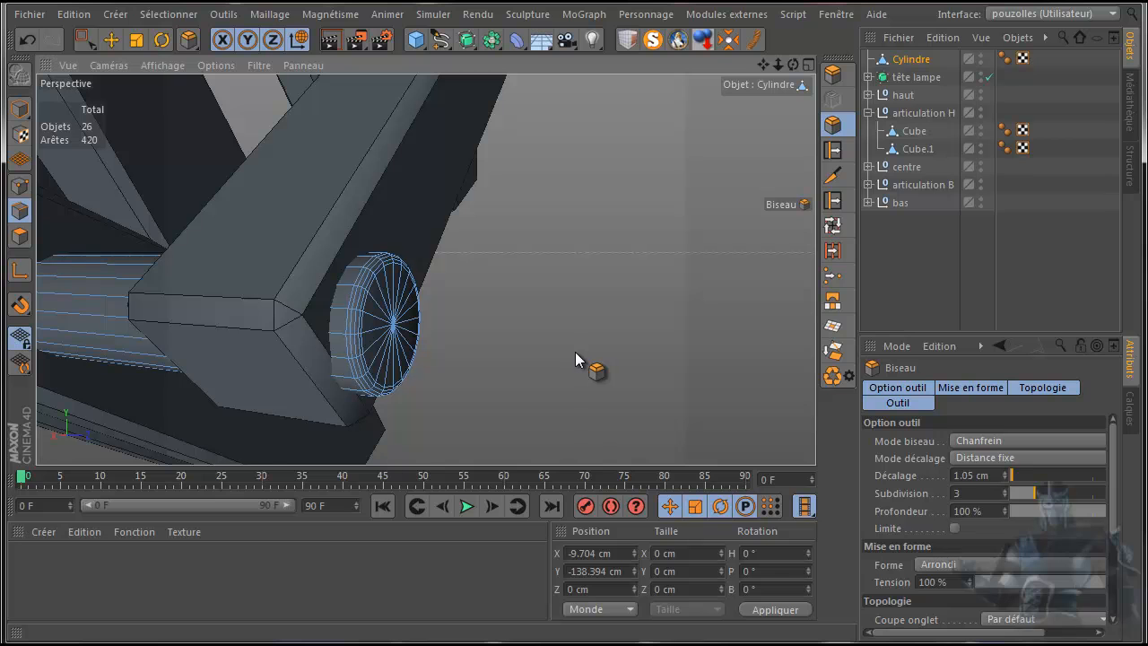
key("ctrl+z")
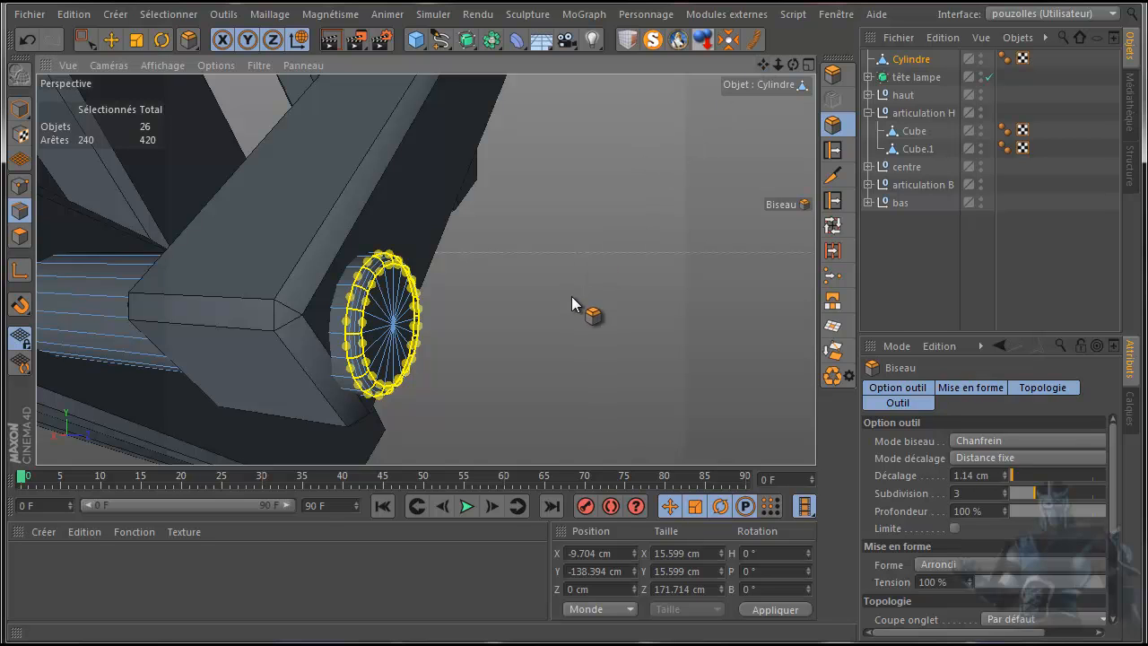
- Find the two mirrored bent arms in the articulation B group and select both, Cube.1 and the first Cube
left_click(914, 132)
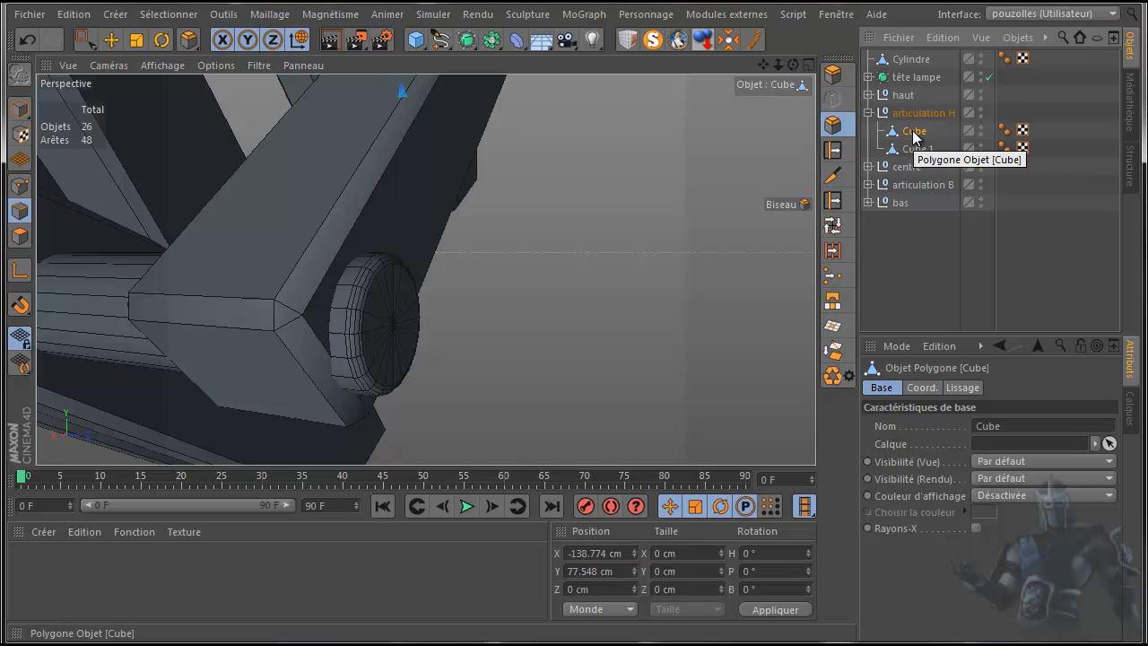
left_click(867, 113)
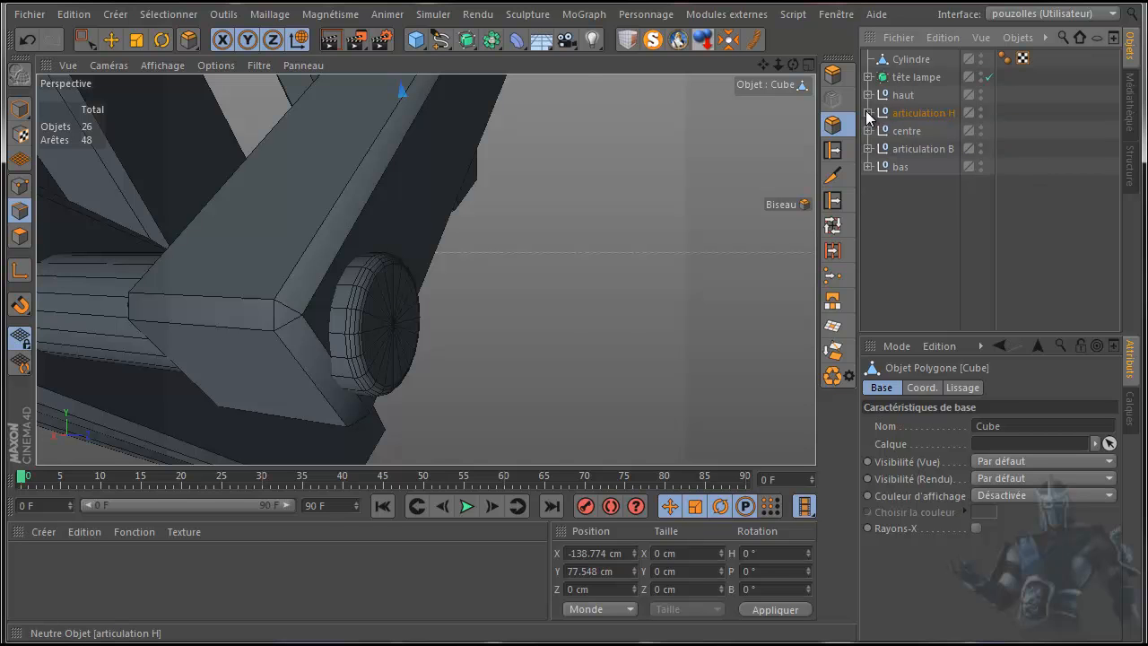
left_click(868, 168)
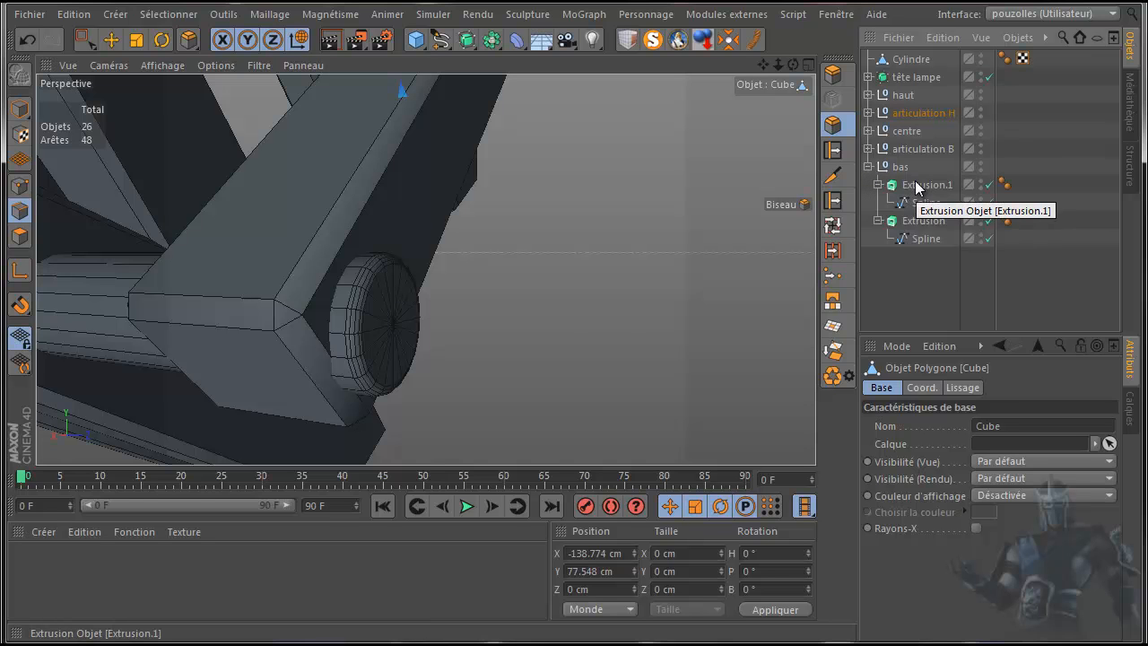
left_click(867, 167)
left_click(867, 149)
left_click(911, 166)
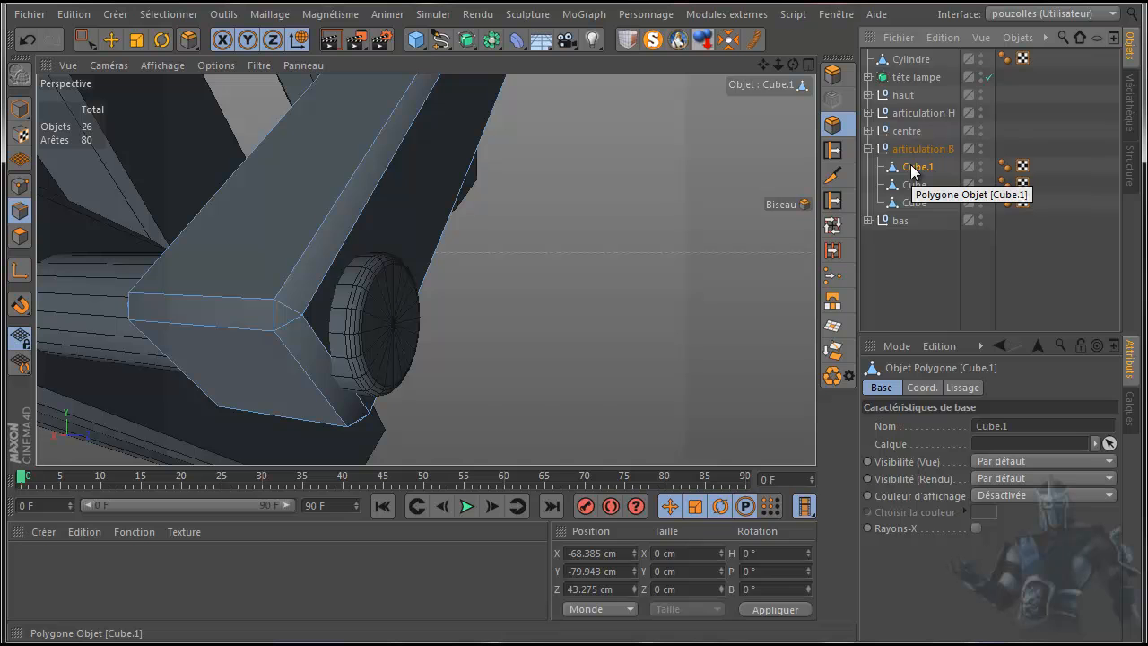
scroll(737, 211, "down", 5)
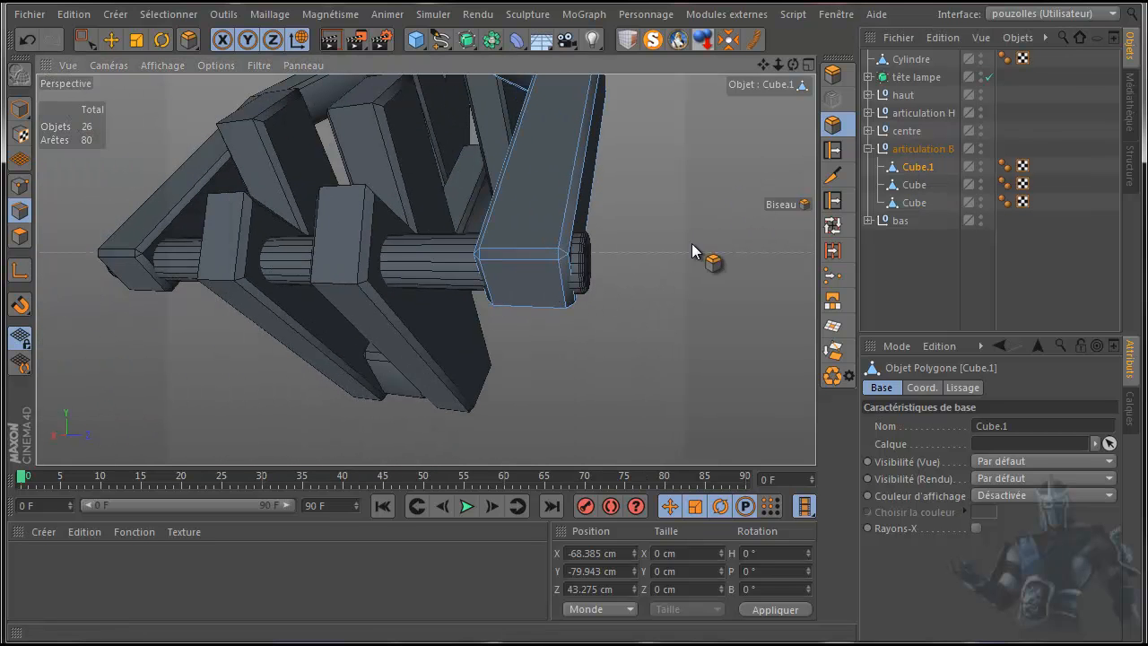
left_click(912, 184)
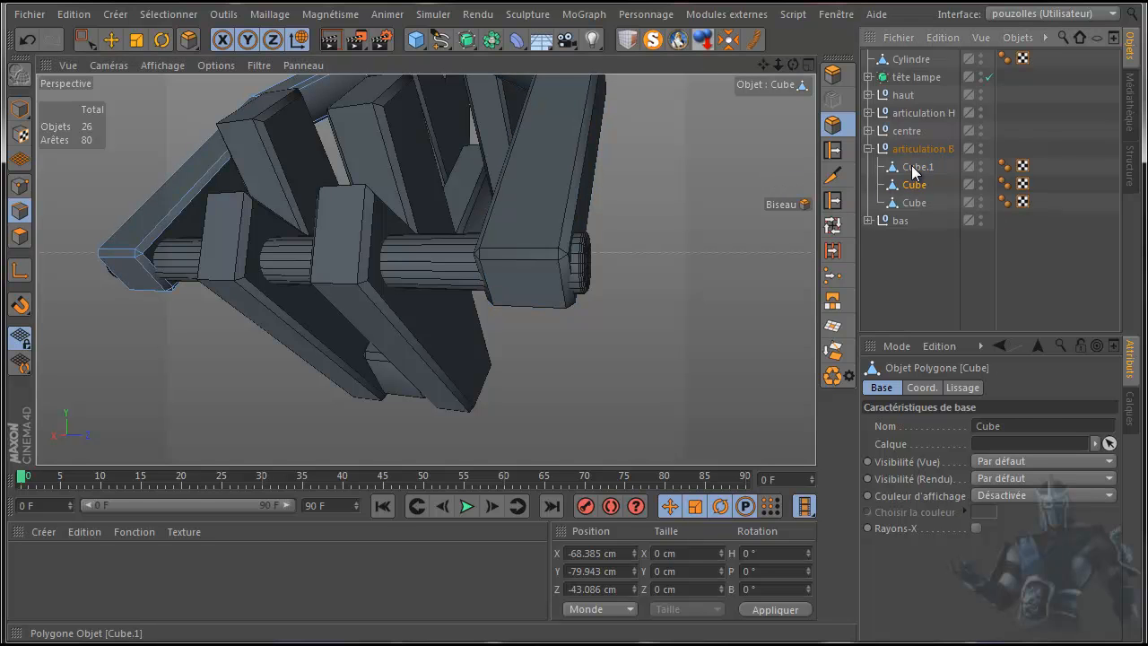
left_click(912, 168, "ctrl")
- Select the points at the lower ends of both bent arms around the axle, including hidden ones
left_click(19, 186)
left_click(85, 40)
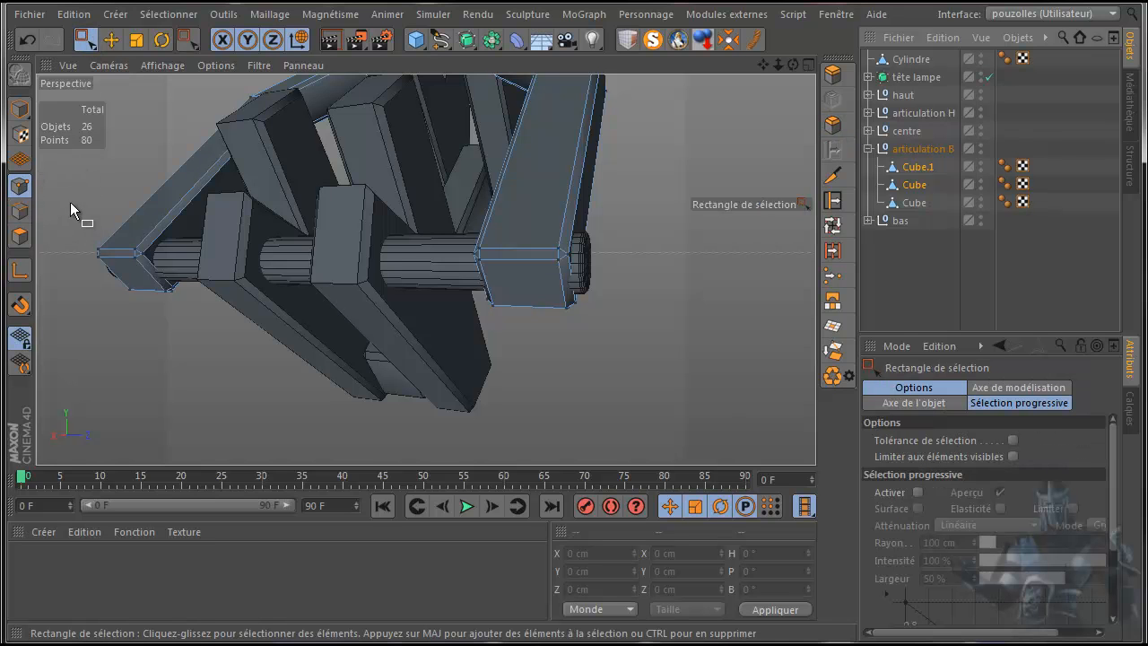
left_click_drag(73, 181, 706, 401)
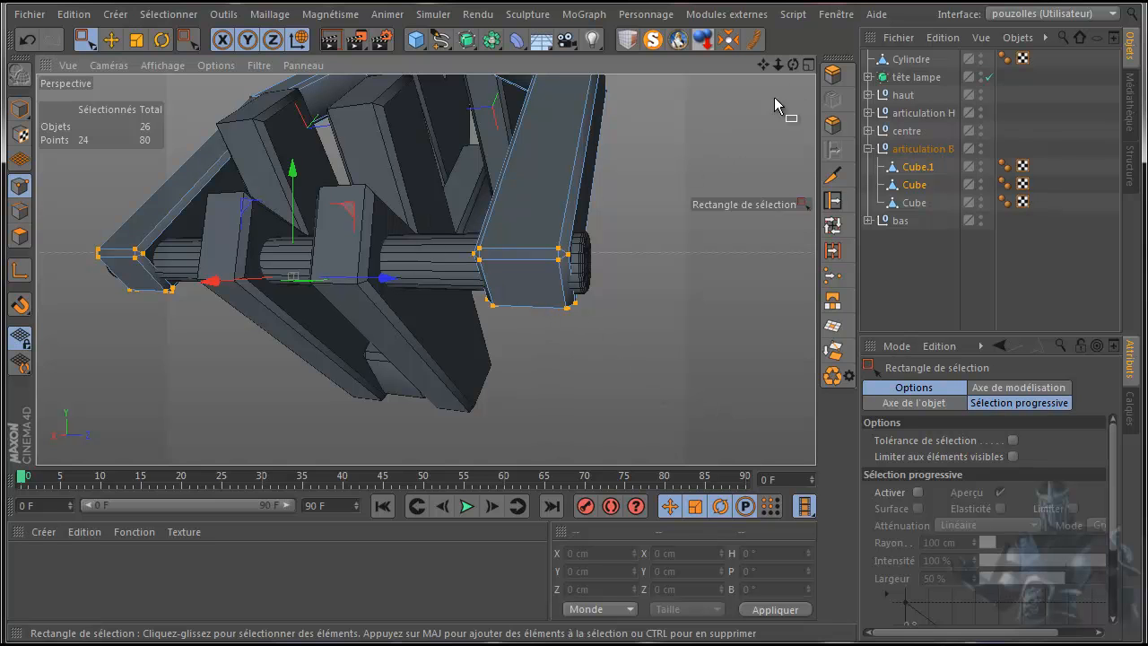
- Move the selected end points of both bent arms slightly downward in the front view to fit around the axle, and return to model mode
middle_click(521, 393)
middle_click(554, 396)
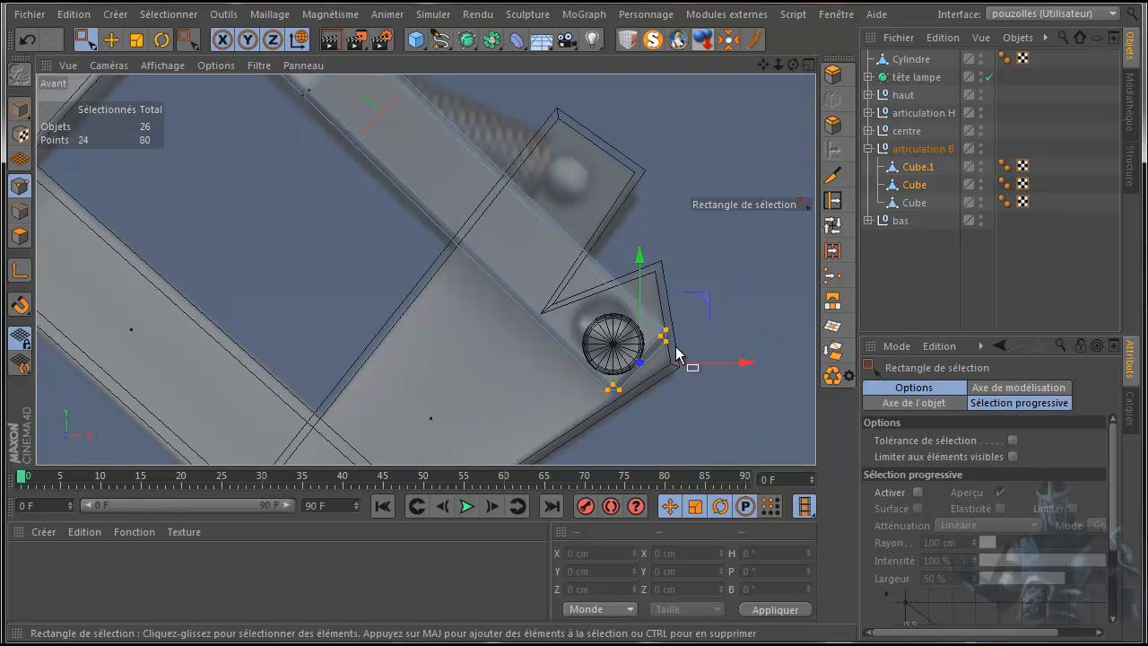
left_click_drag(705, 299, 705, 314)
scroll(633, 358, "up", 4)
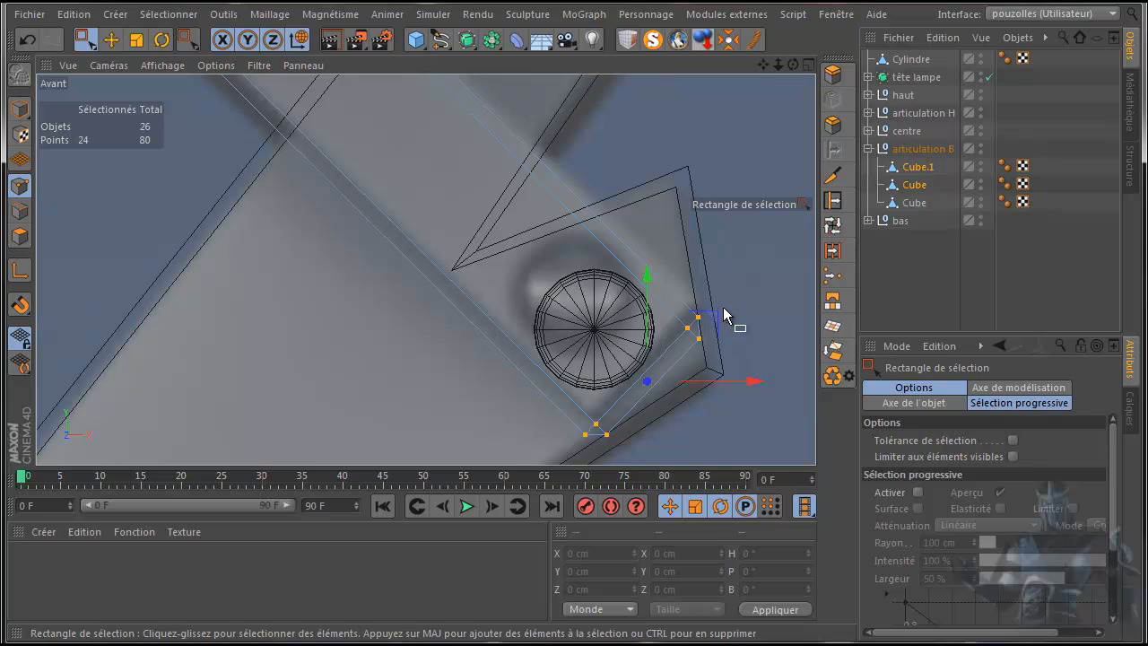
left_click_drag(692, 320, 715, 313)
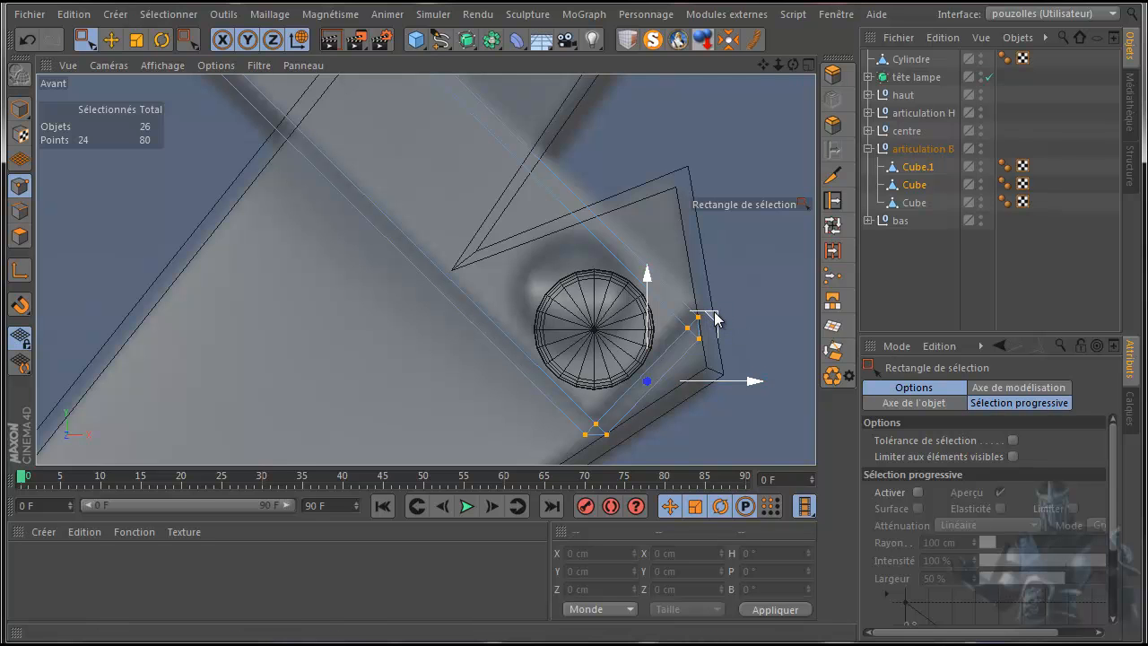
left_click_drag(715, 312, 714, 314)
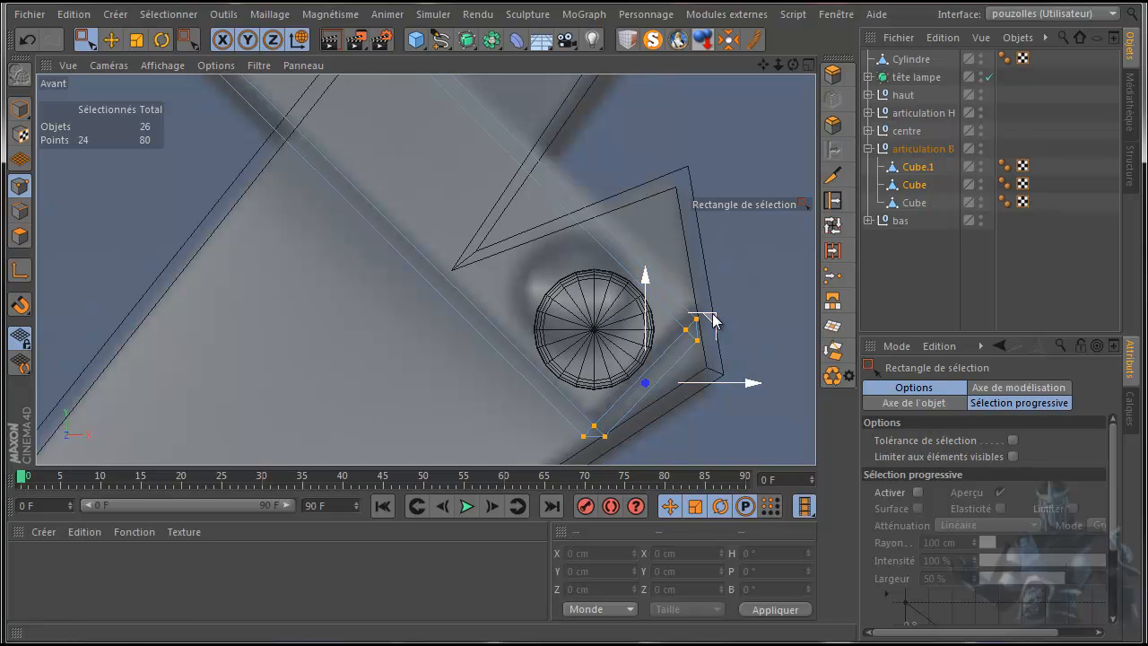
left_click(112, 44)
left_click(19, 108)
- Deselect the arms, frame the whole lamp in the perspective view and render it to check the shading
middle_click(289, 327)
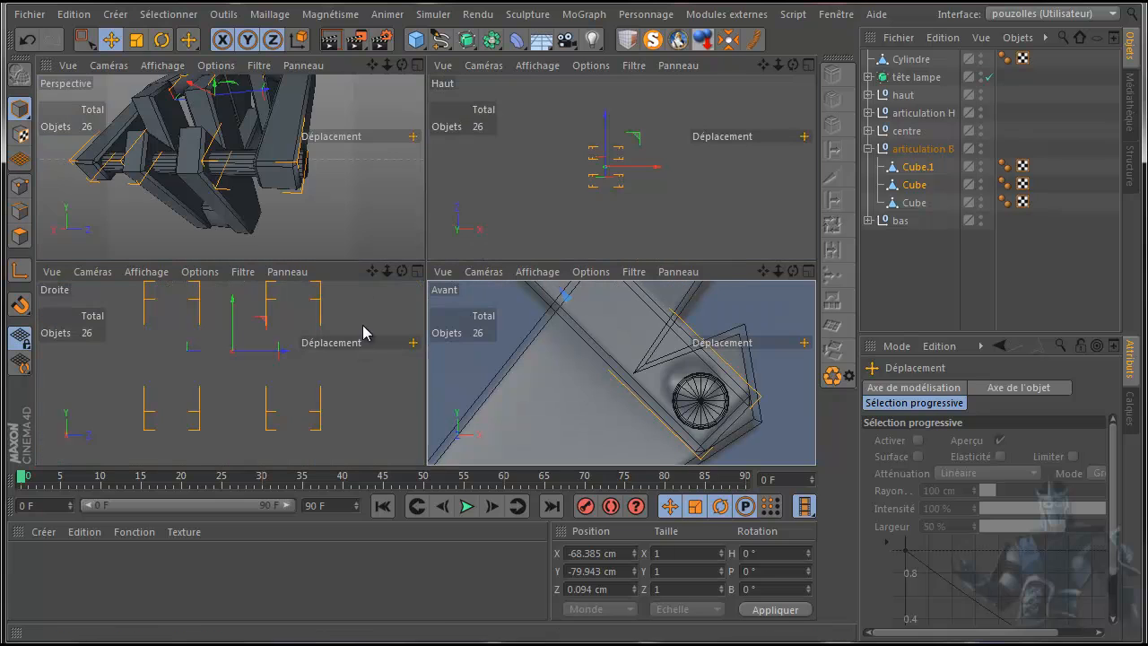
left_click_drag(401, 65, 353, 206)
scroll(379, 146, "down", 5)
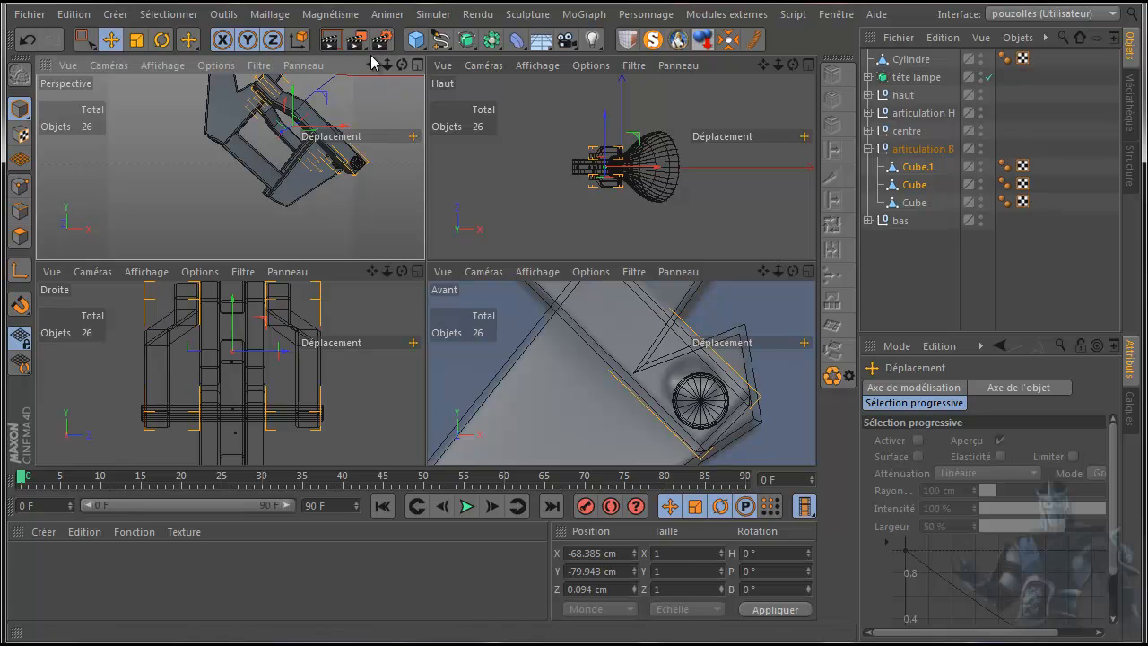
left_click_drag(372, 65, 344, 120)
middle_click(333, 149)
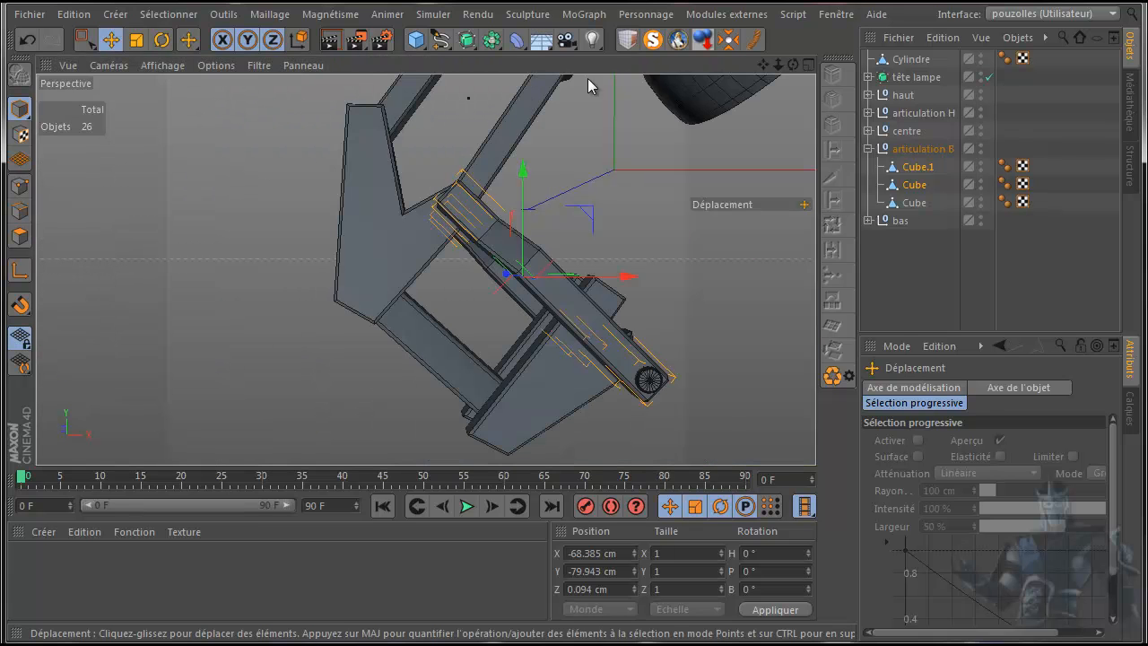
scroll(617, 112, "down", 2)
left_click_drag(764, 66, 572, 353)
left_click(923, 263)
scroll(676, 213, "down", 3)
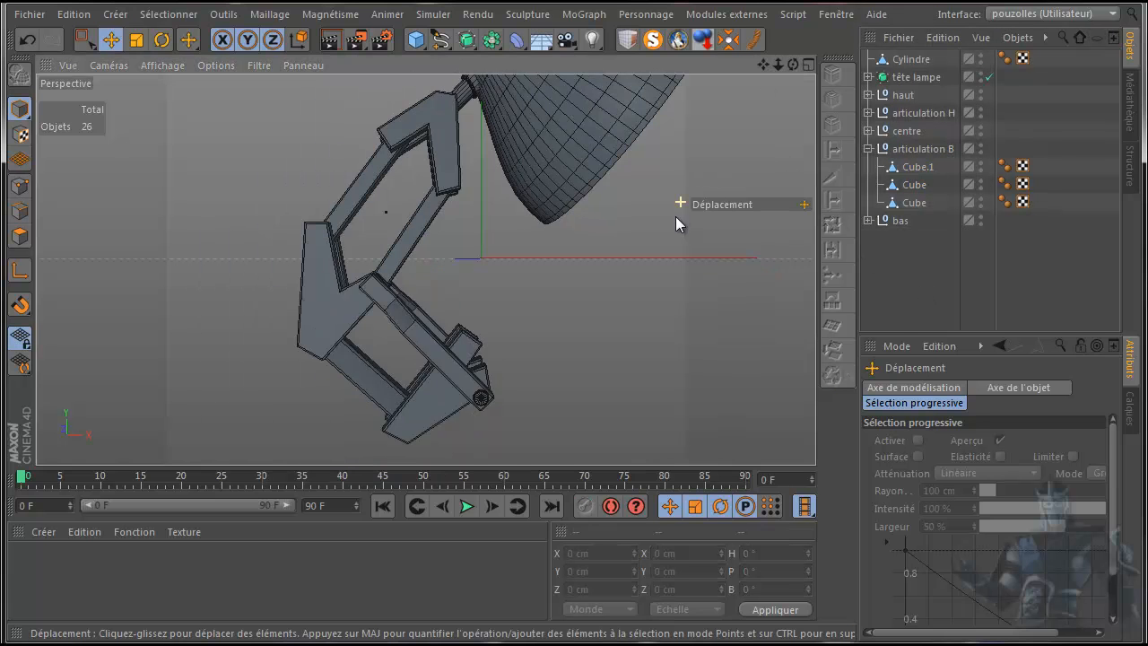
left_click_drag(763, 65, 571, 353)
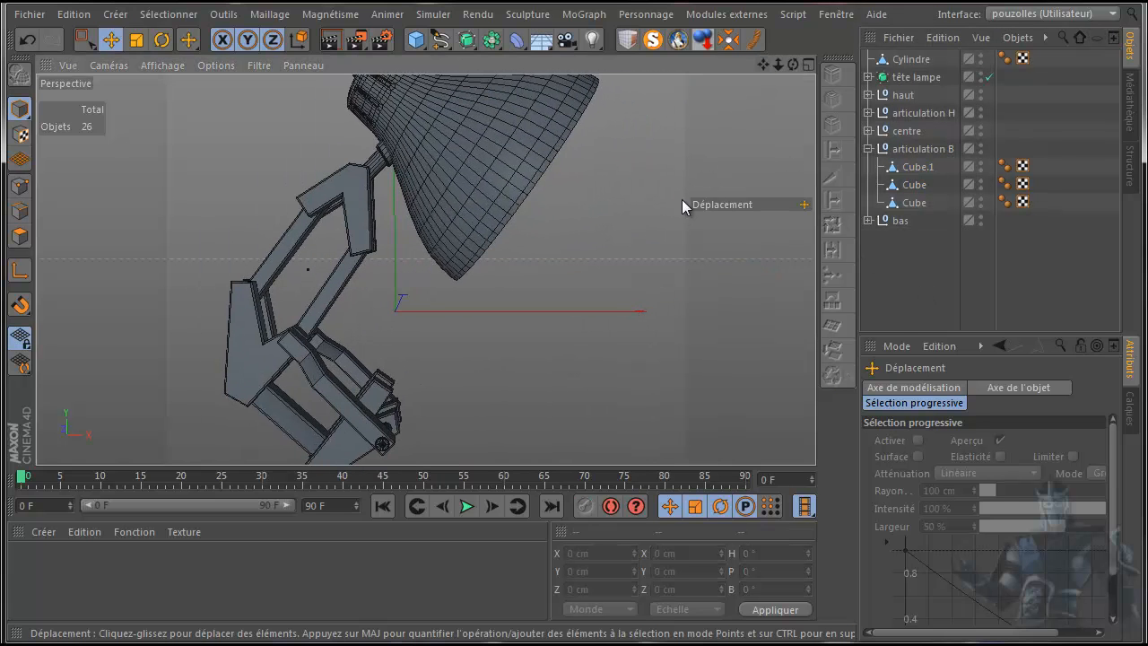
scroll(683, 192, "down", 3)
left_click_drag(760, 61, 563, 358)
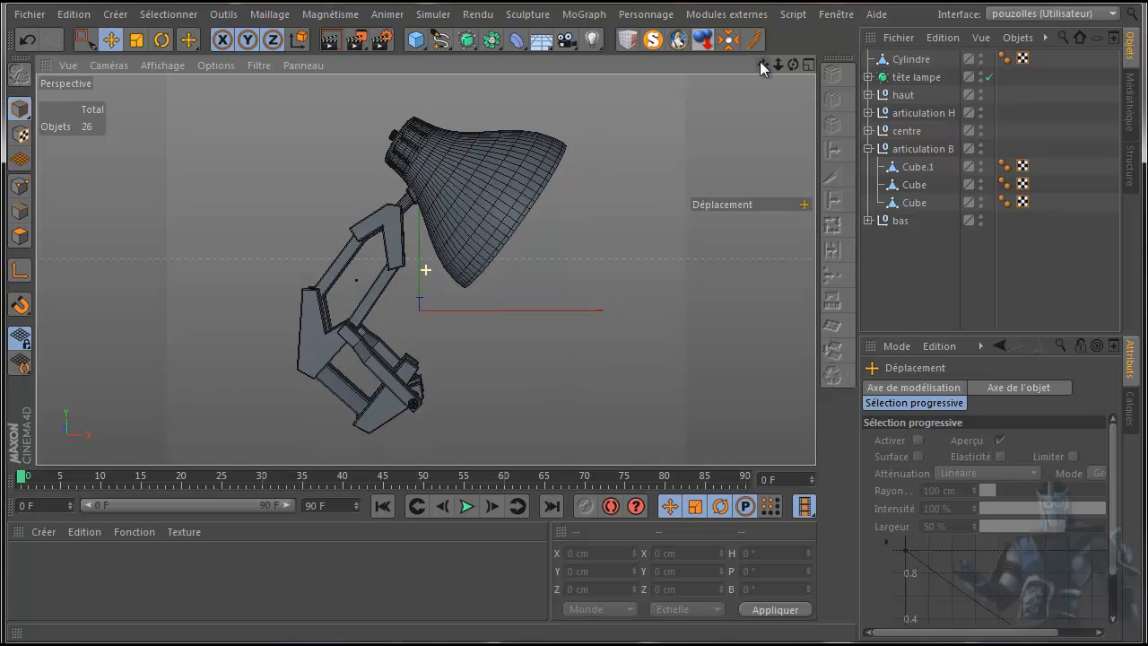
left_click_drag(791, 68, 571, 357)
left_click(330, 40)
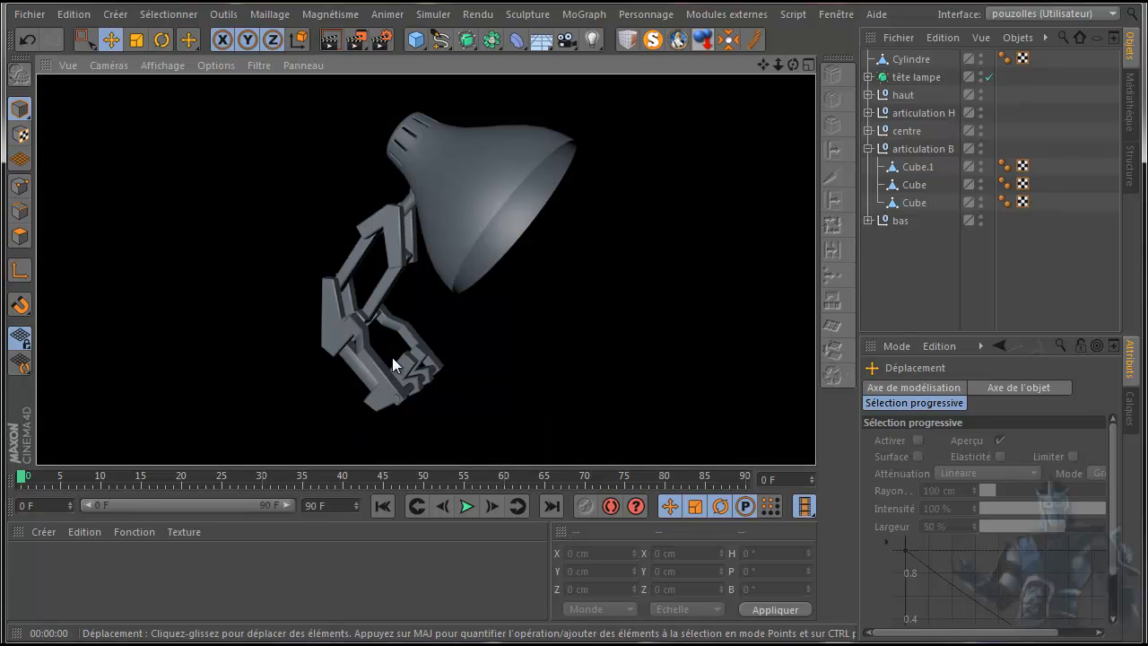
- Set the smoothing angle to 40° on the smoothing tags of both extrusions in the haut group
left_click(397, 218)
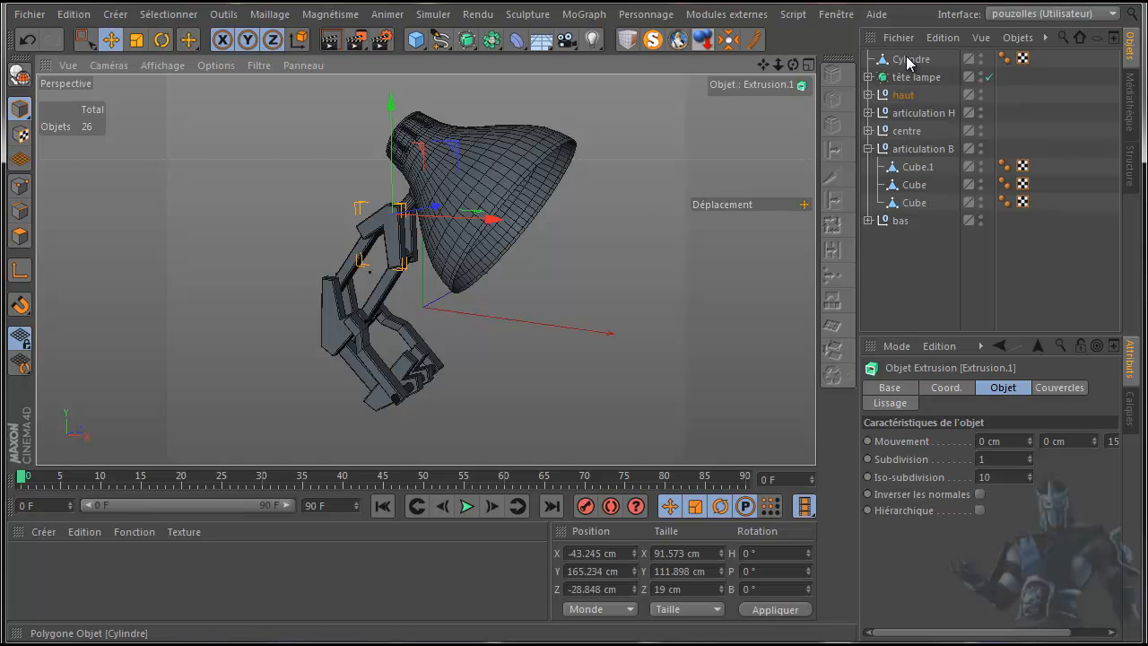
left_click(868, 94)
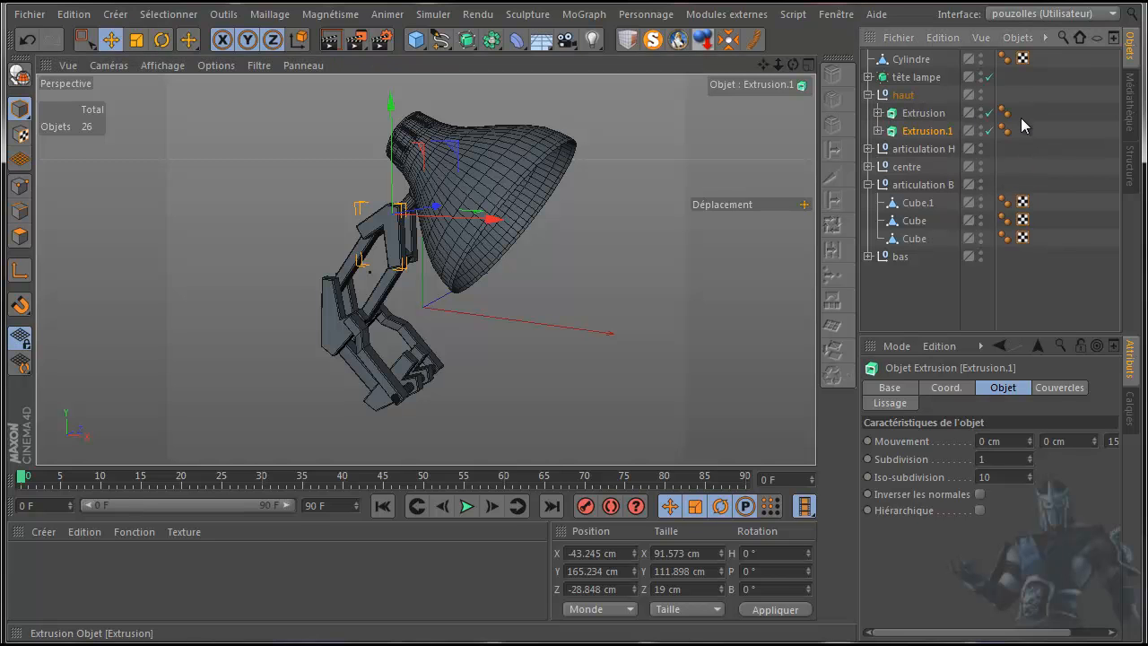
left_click_drag(1023, 105, 1005, 133)
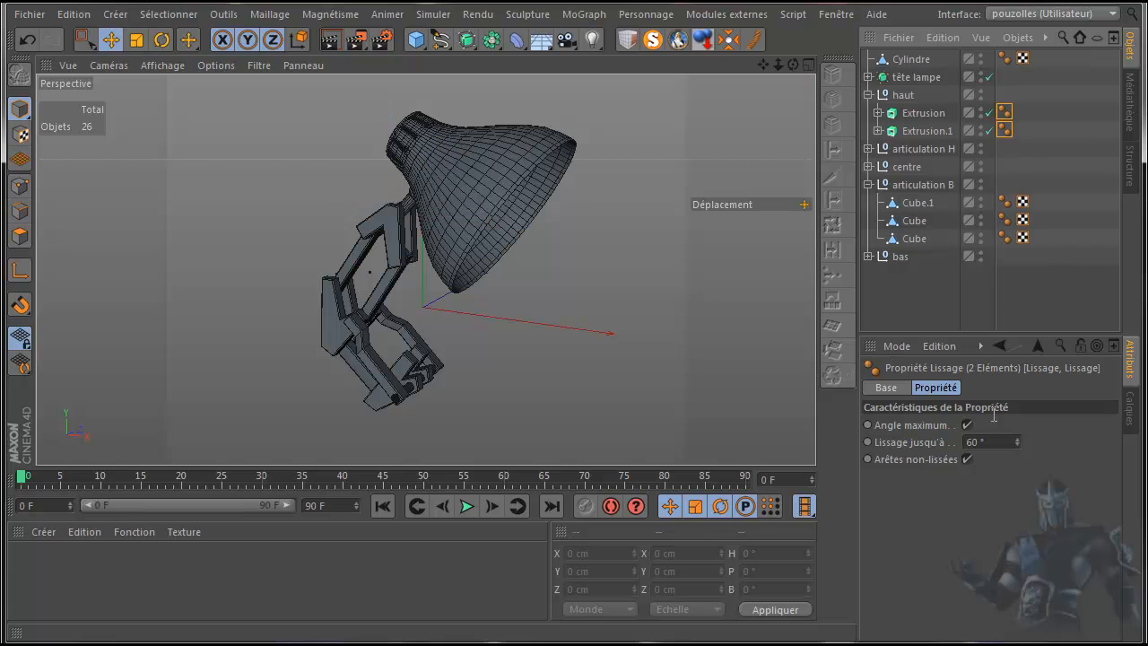
left_click_drag(990, 446, 948, 452)
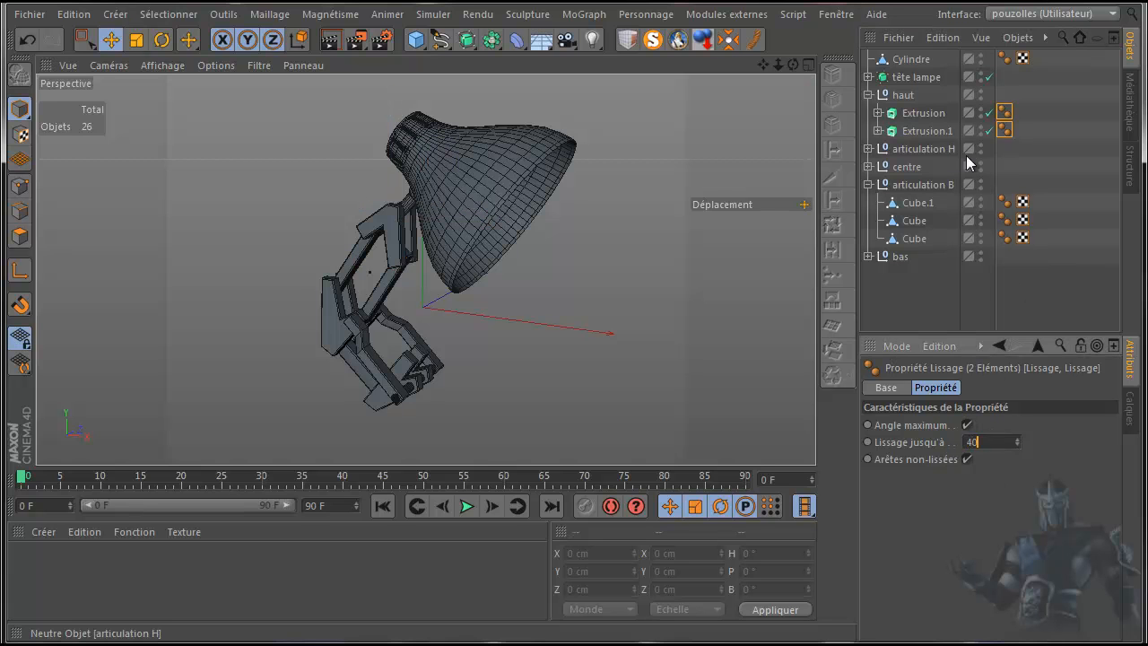
- Check the smoothing angle on the tags of the cubes in the articulation H and articulation B groups
left_click(868, 149)
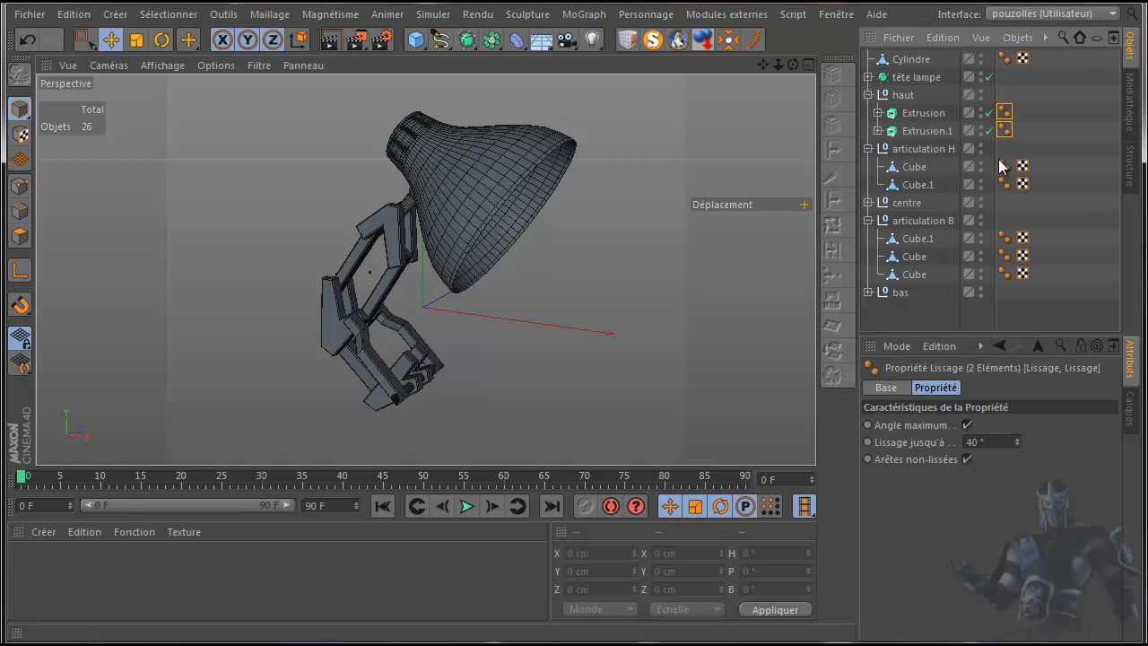
left_click_drag(1052, 155, 997, 162)
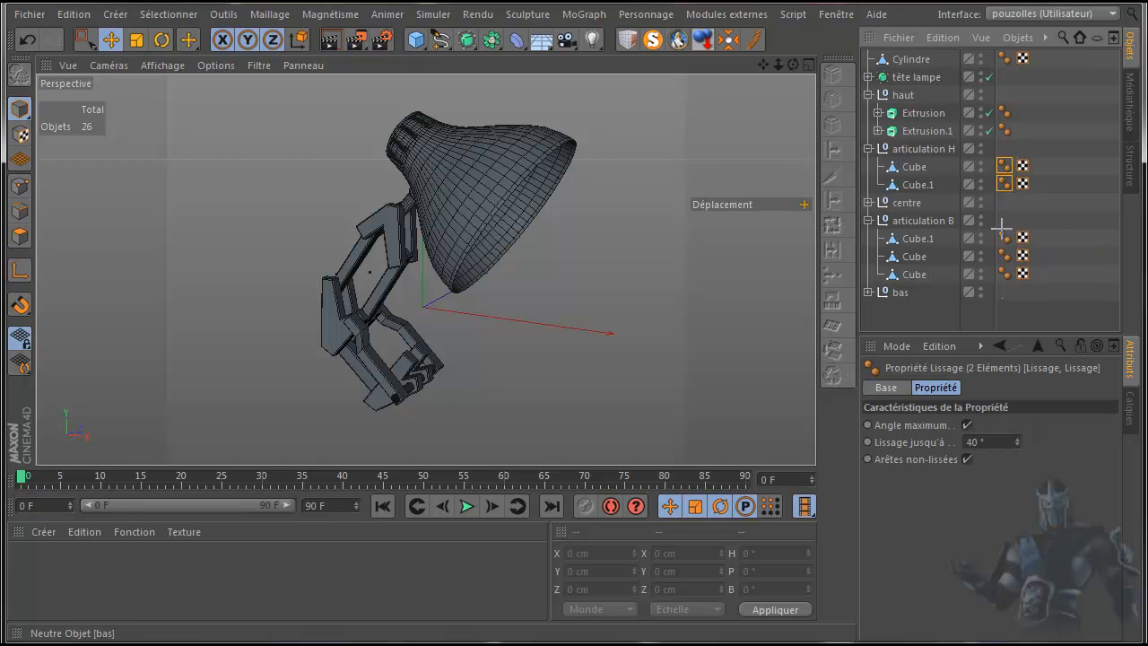
left_click_drag(1002, 231, 1013, 281)
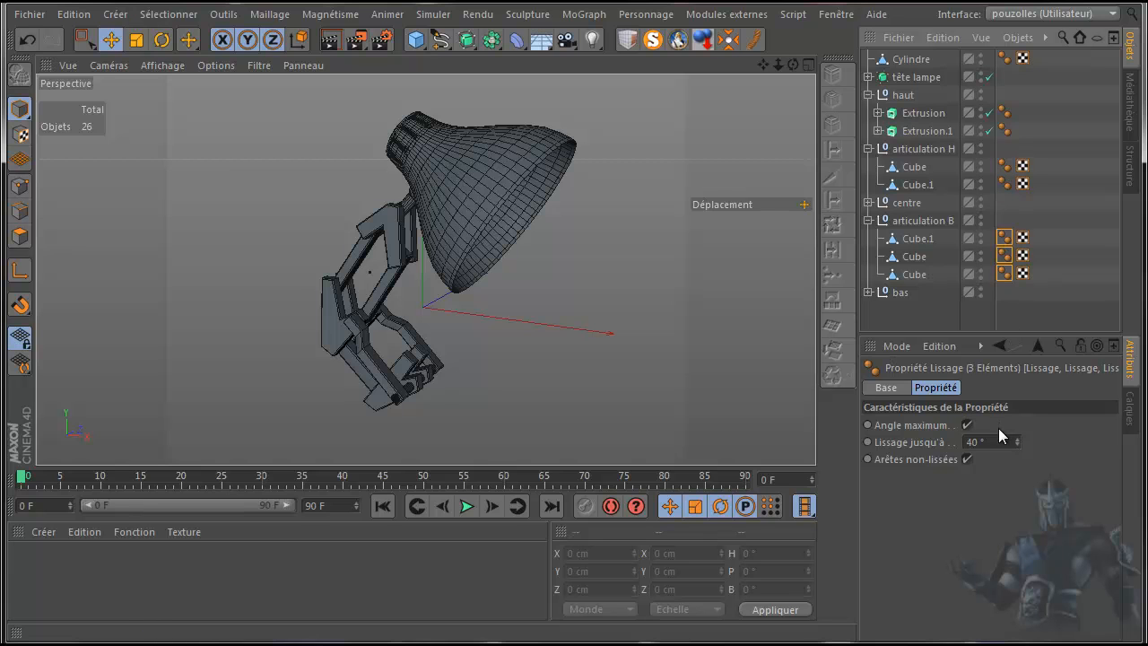
- Set the smoothing angle to 40° on the smoothing tags of both extrusions in the centre group
left_click(867, 203)
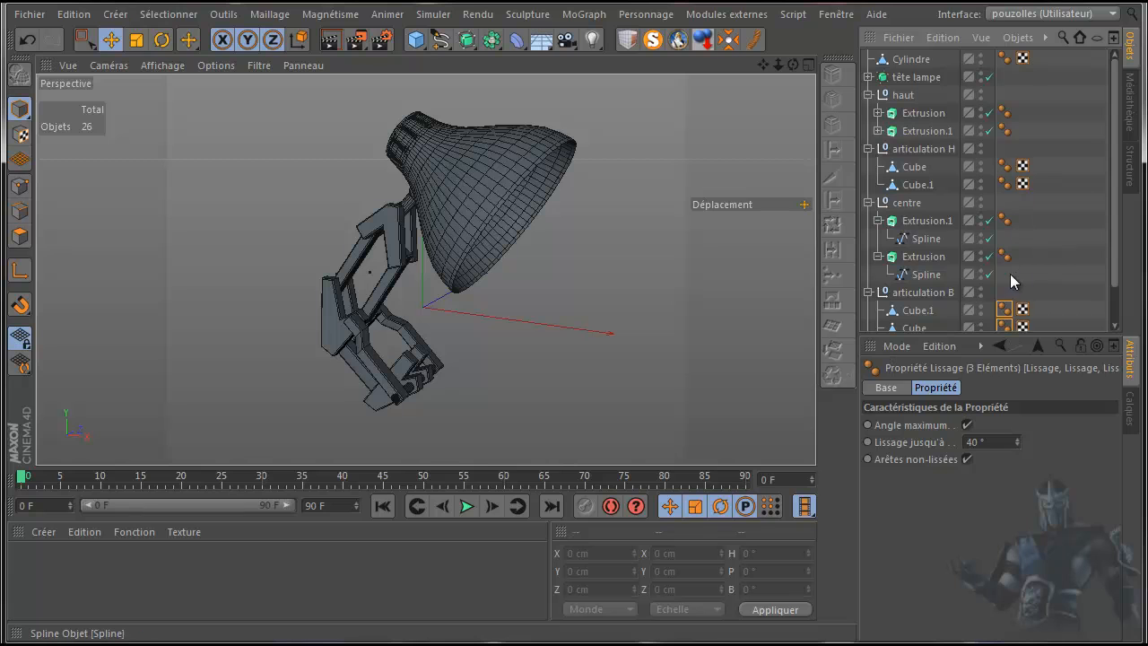
left_click_drag(1005, 240, 1005, 219)
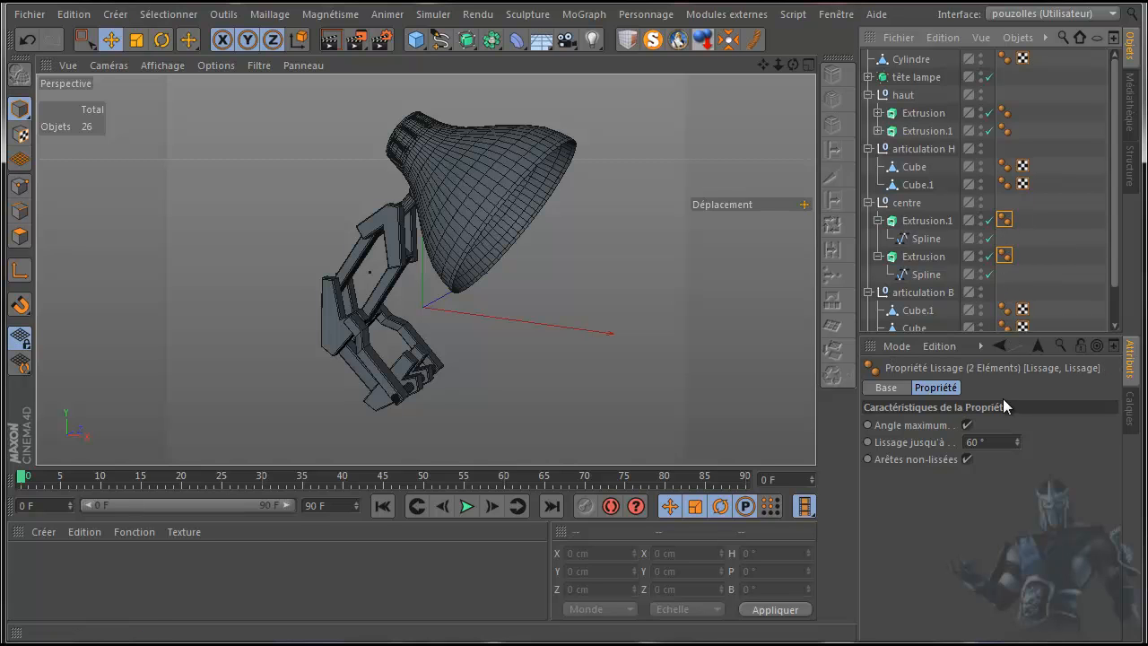
double_click(988, 443)
type("40")
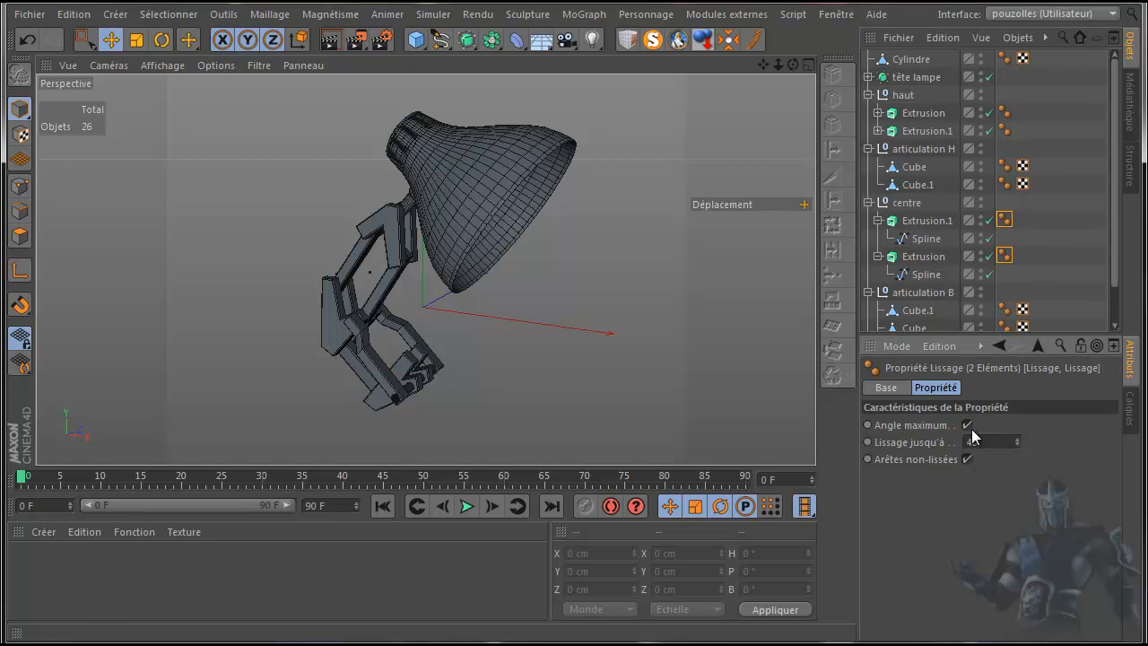
- Collapse the finished groups and set the smoothing angle of both extrusions in the bas group to 40°
left_click(870, 95)
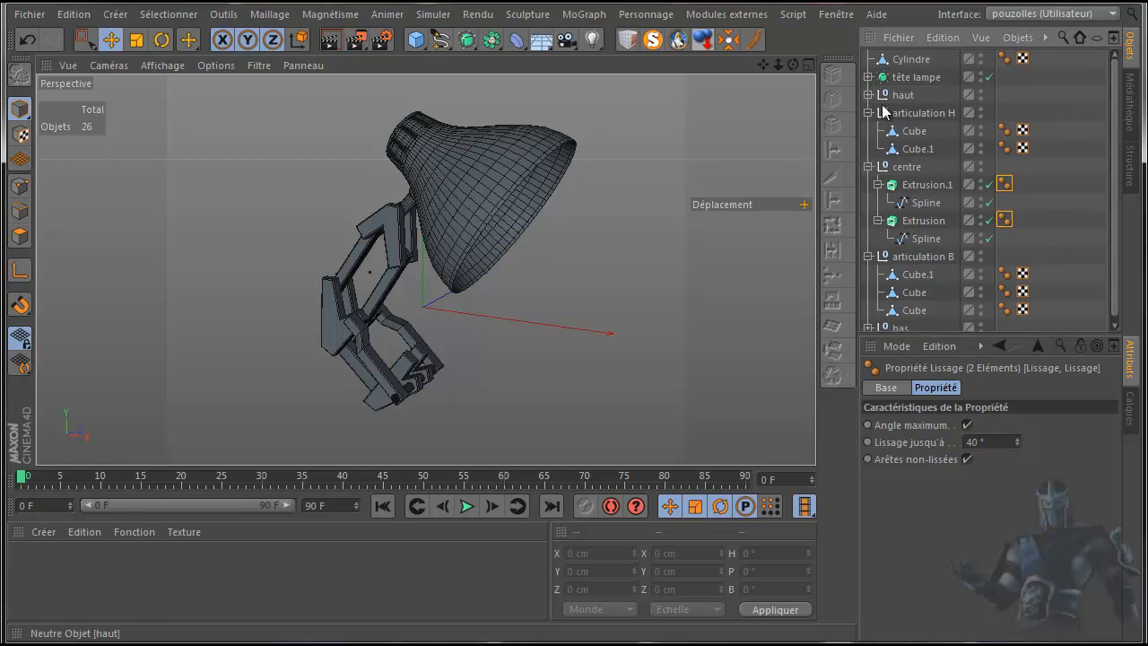
left_click(869, 113)
left_click(869, 131)
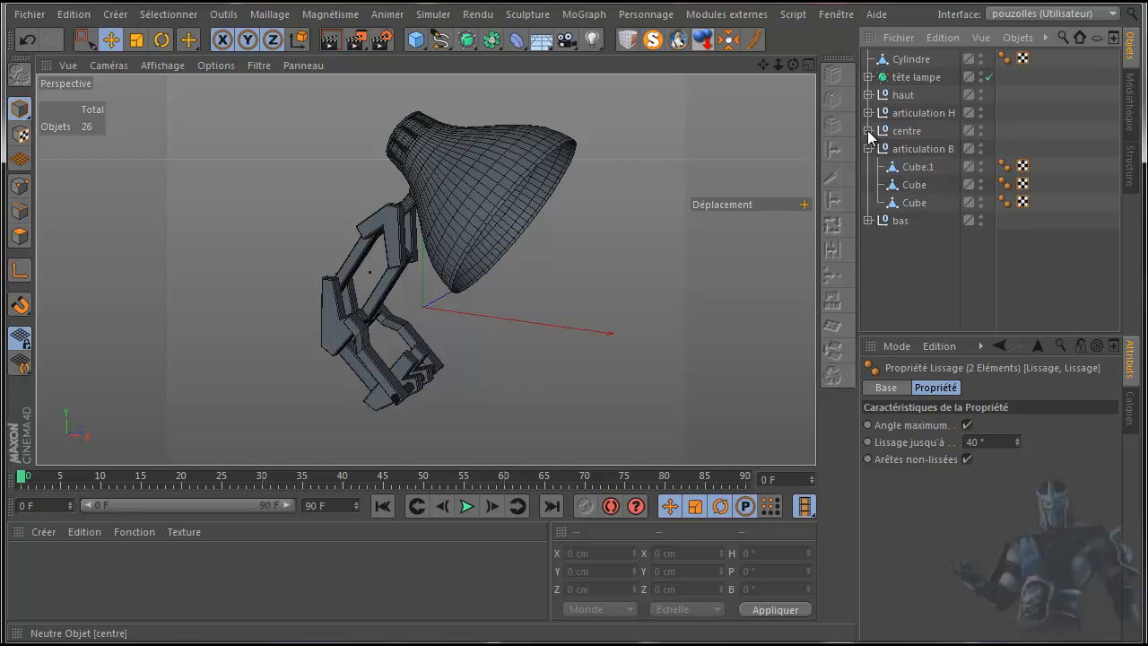
left_click(869, 149)
left_click(868, 167)
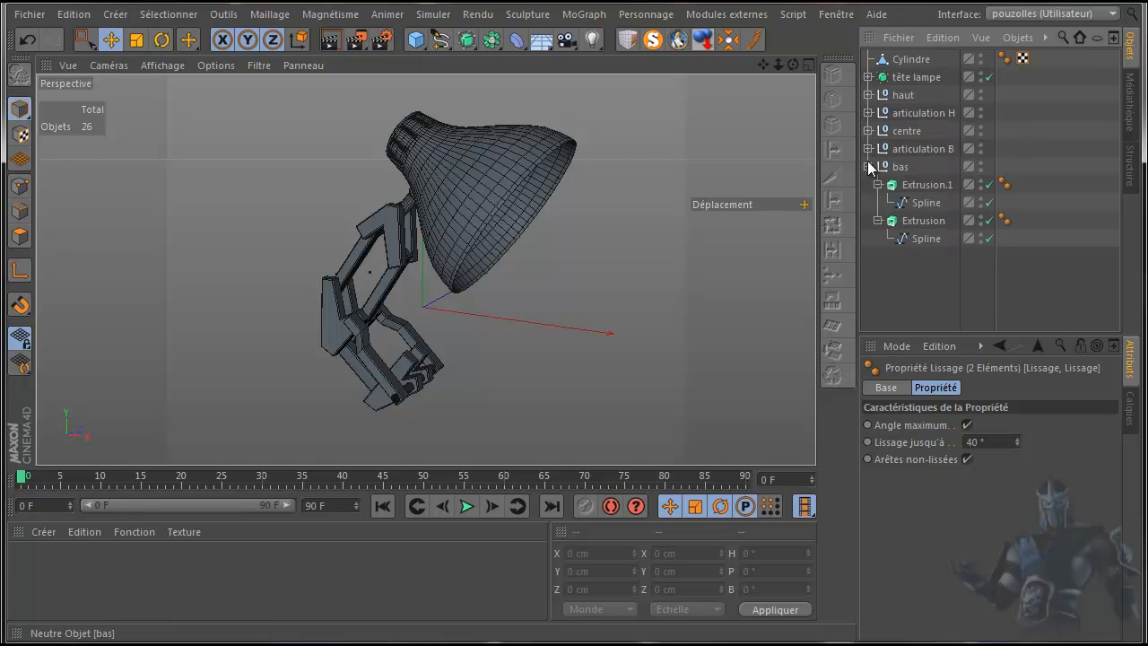
left_click_drag(1010, 216, 1009, 170)
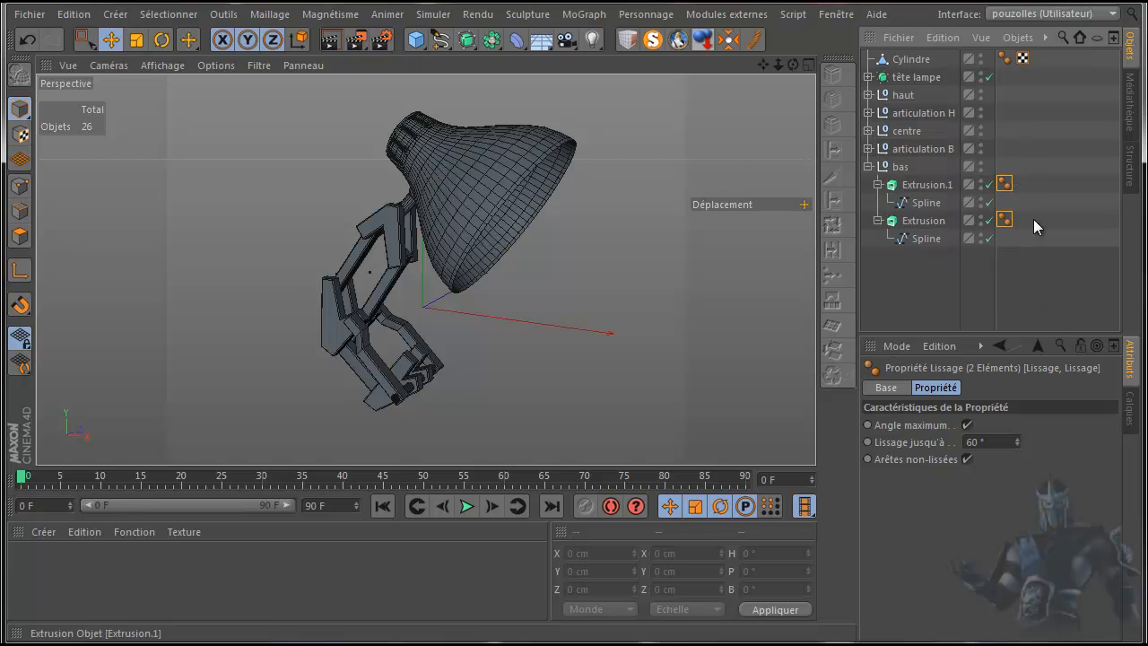
left_click_drag(988, 441, 956, 437)
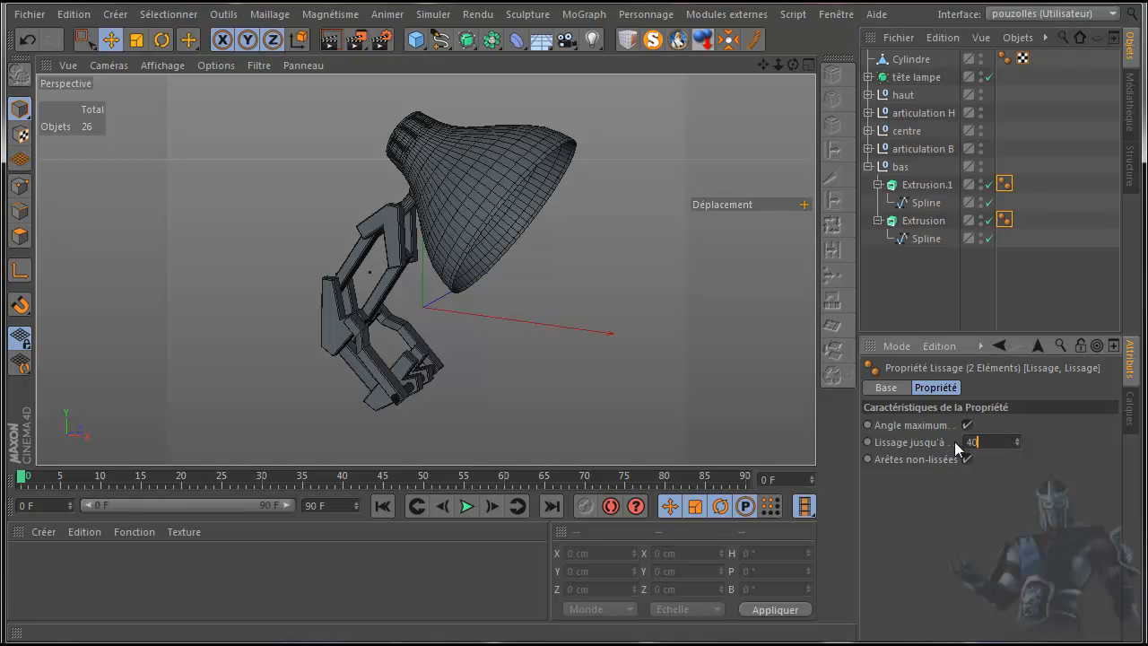
- Render the whole lamp in the perspective view, and render it again closer to the arms to check the smoothing
left_click(332, 43)
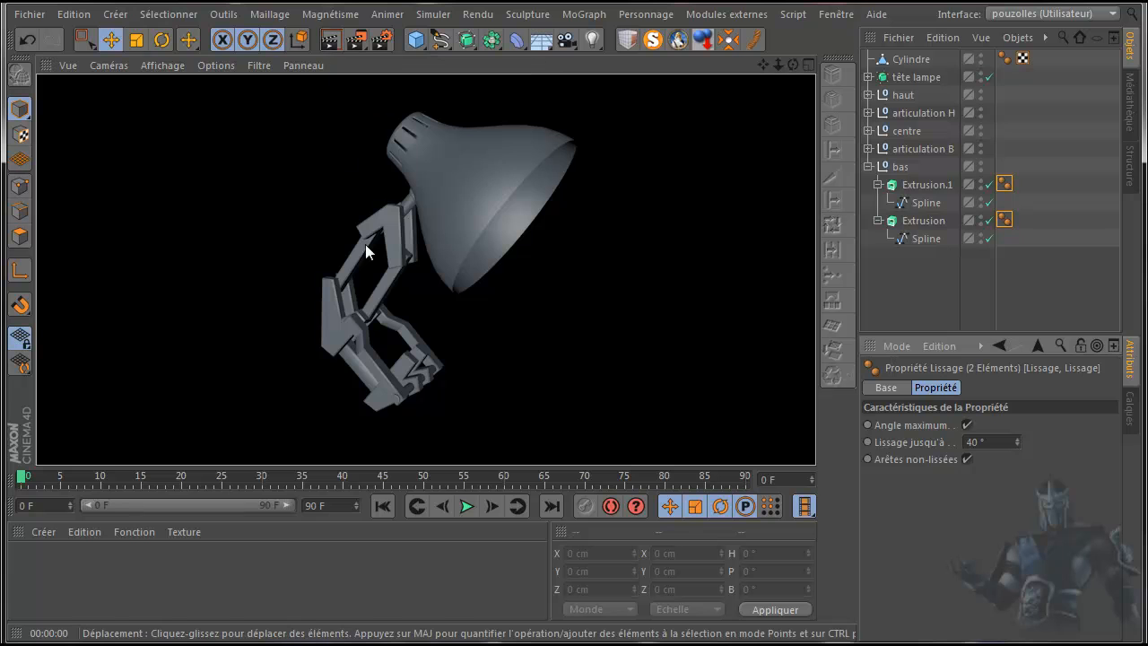
scroll(389, 396, "up", 5)
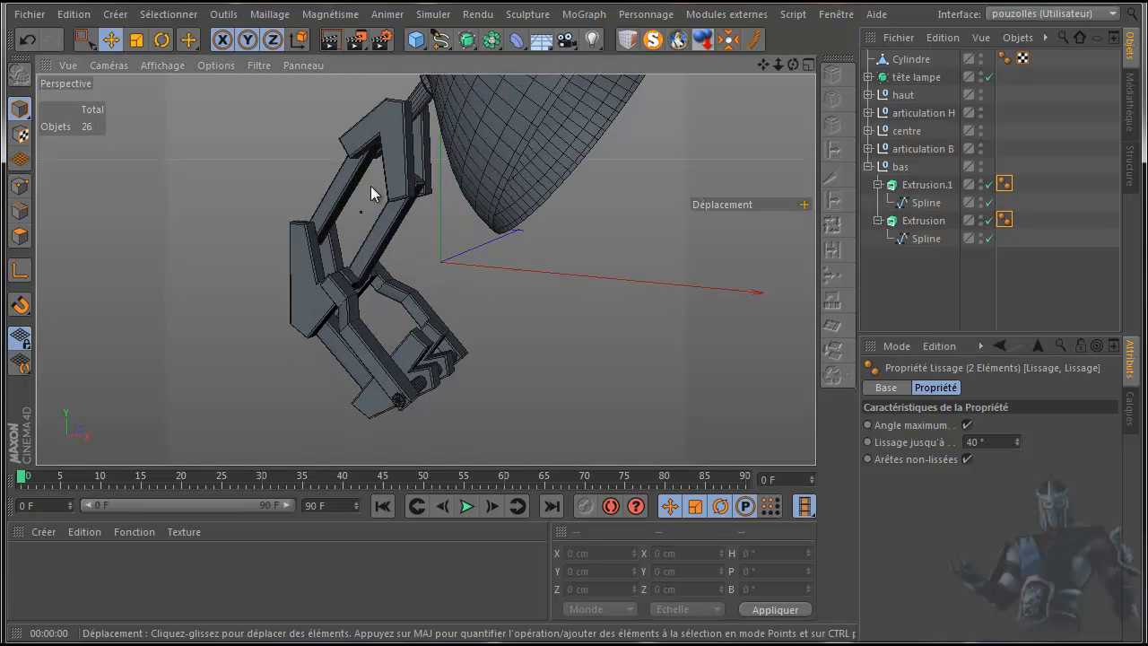
left_click(332, 43)
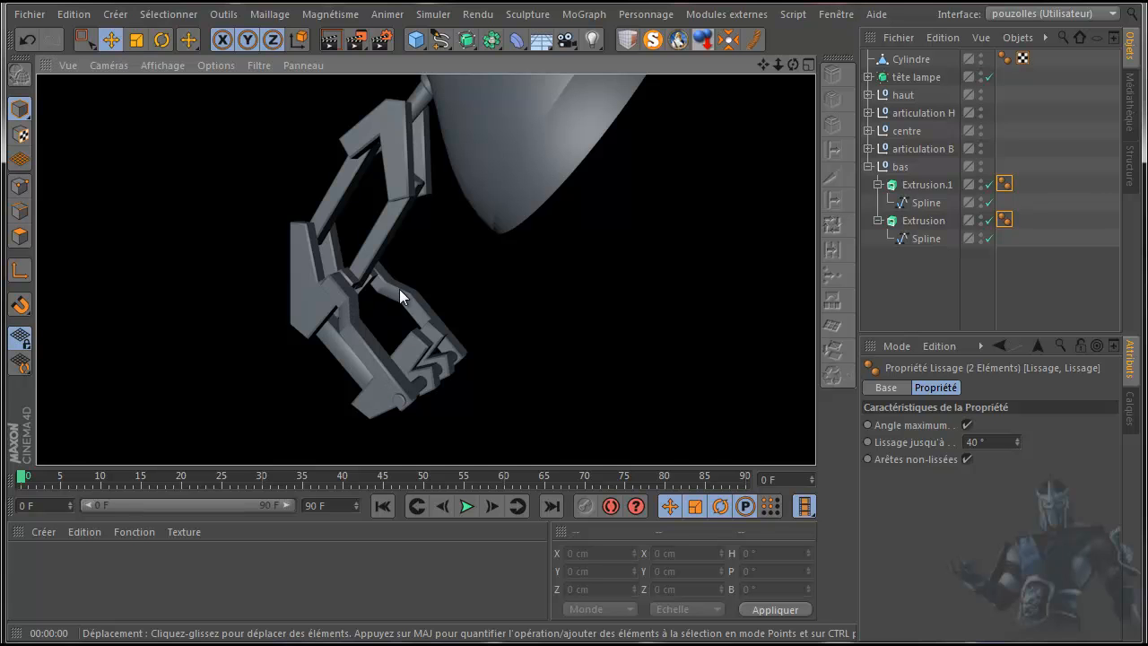
scroll(508, 310, "down", 5)
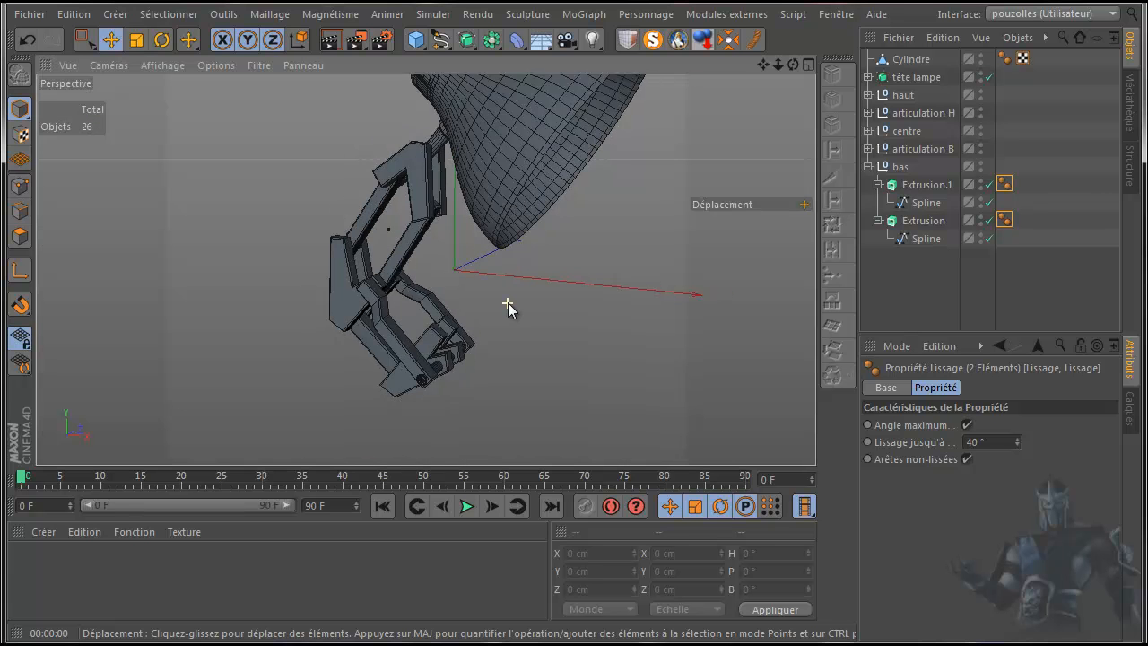
left_click_drag(568, 357, 572, 356)
left_click_drag(793, 62, 575, 353)
left_click_drag(764, 64, 574, 351)
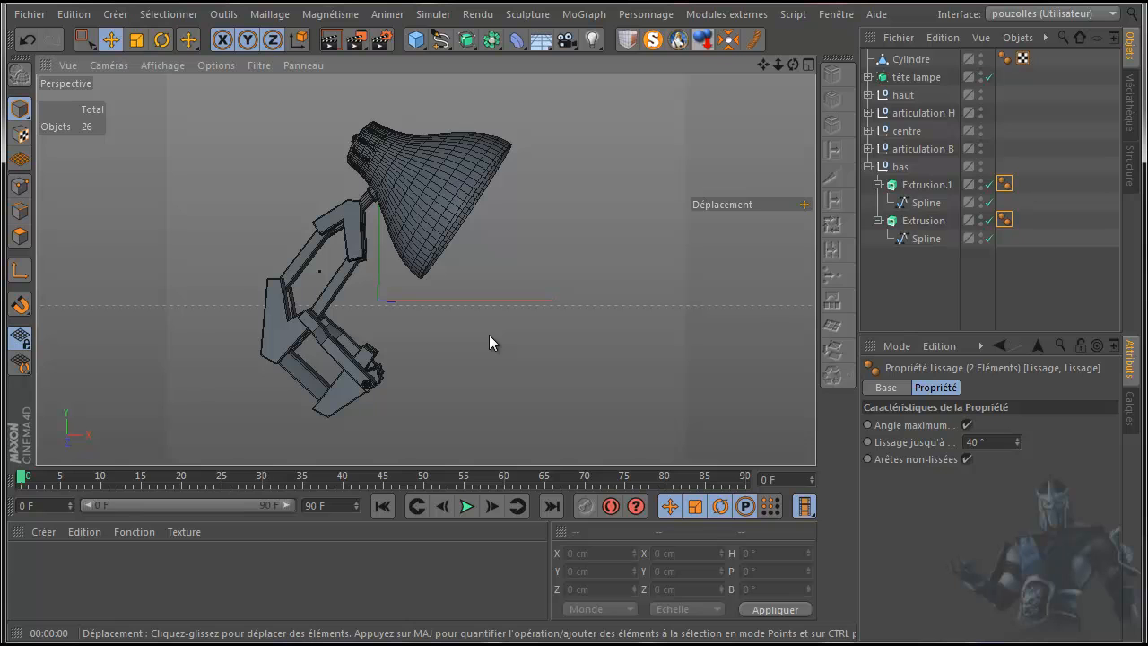
left_click(645, 16)
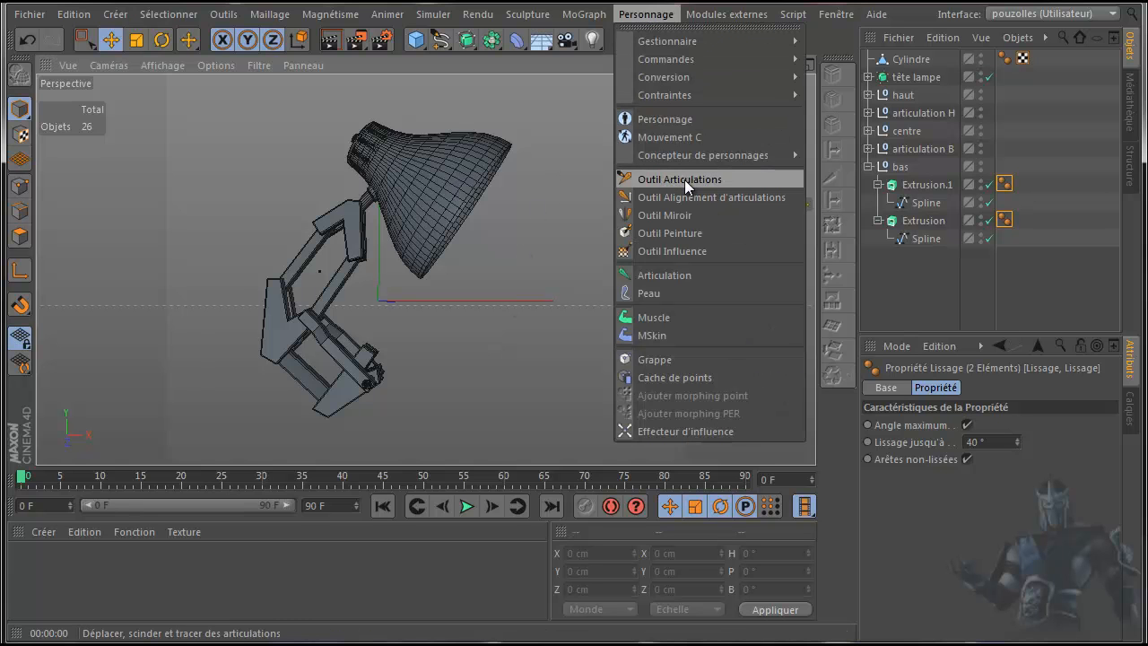
left_click(560, 230)
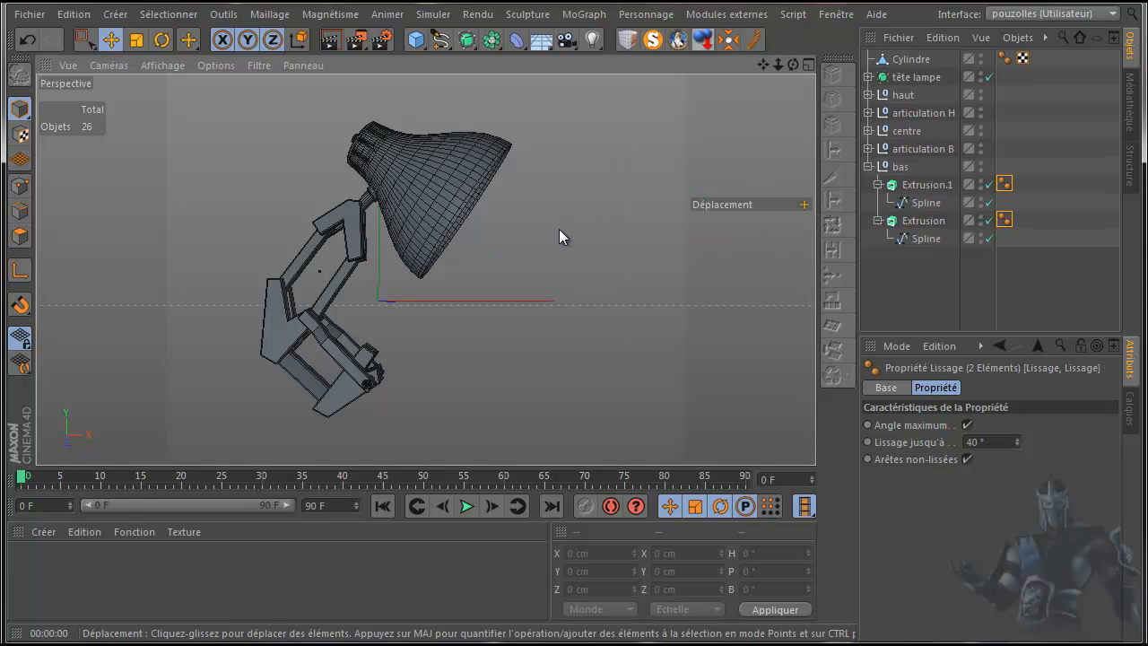